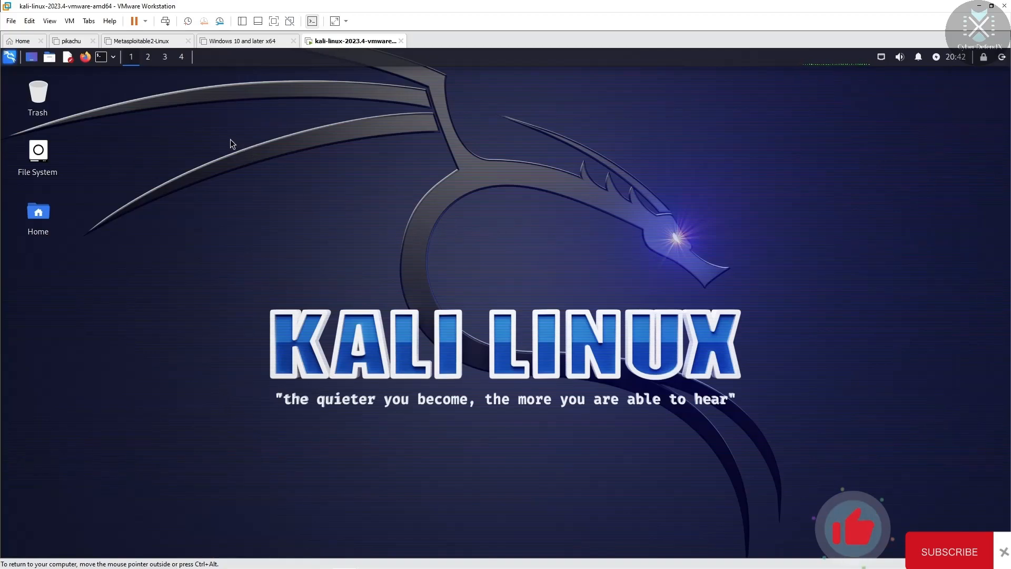
Step: Open a new terminal window from the Terminal Emulator launcher in the Kali top panel
right_click(207, 124)
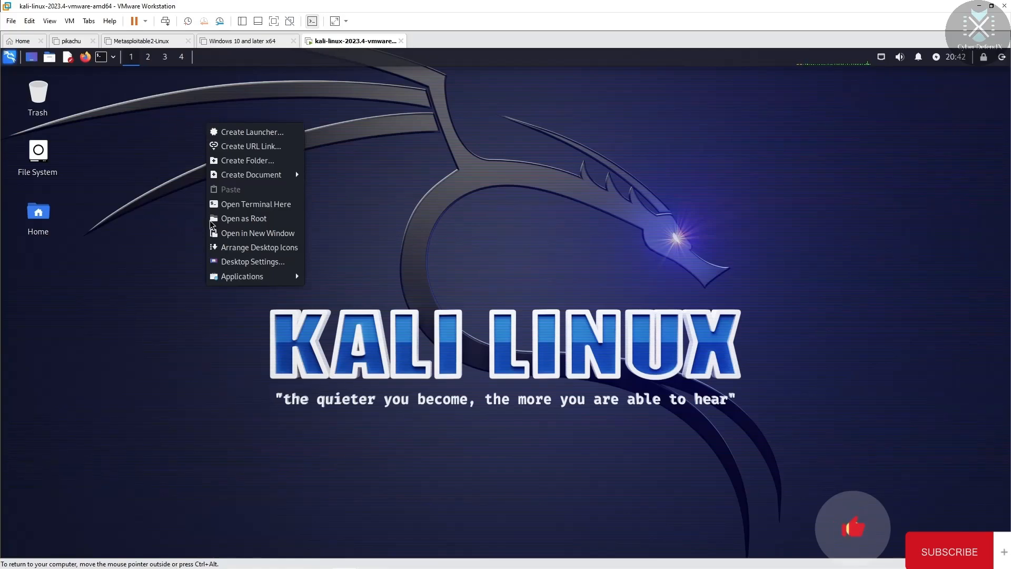
left_click(99, 61)
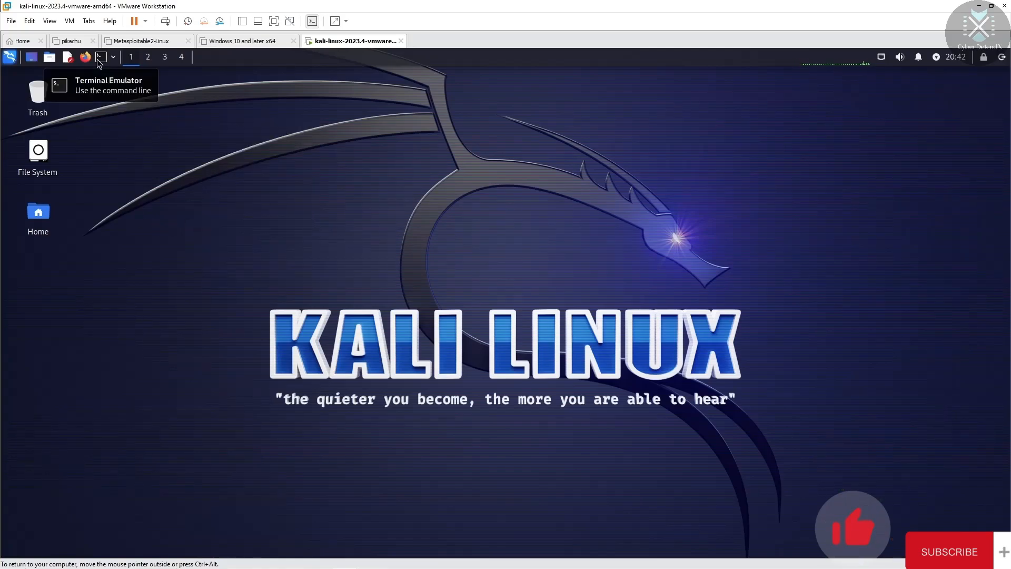
left_click(100, 62)
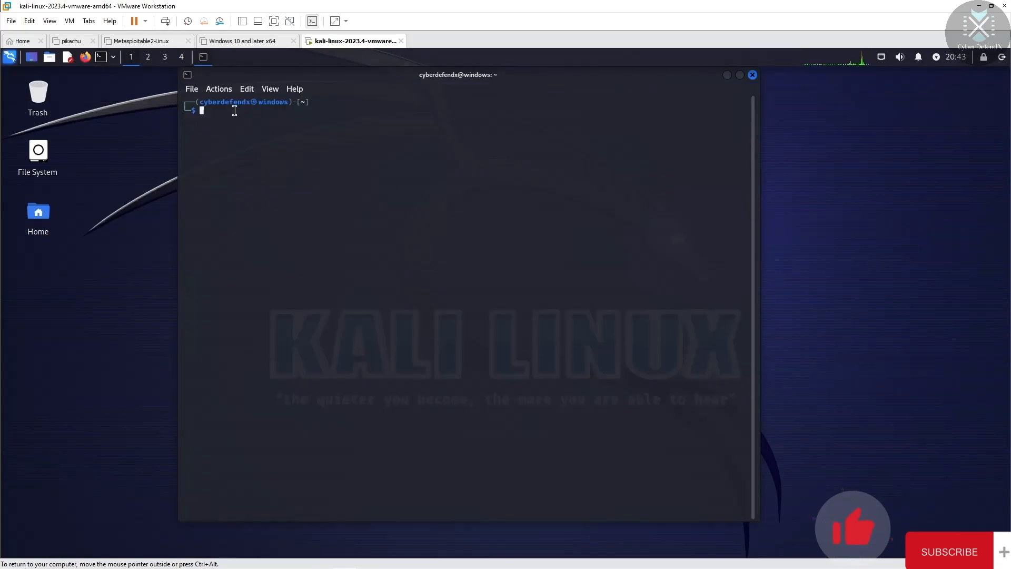
Step: Run cat /etc/os-release and enlarge the terminal text
type("cat /etc/os-r")
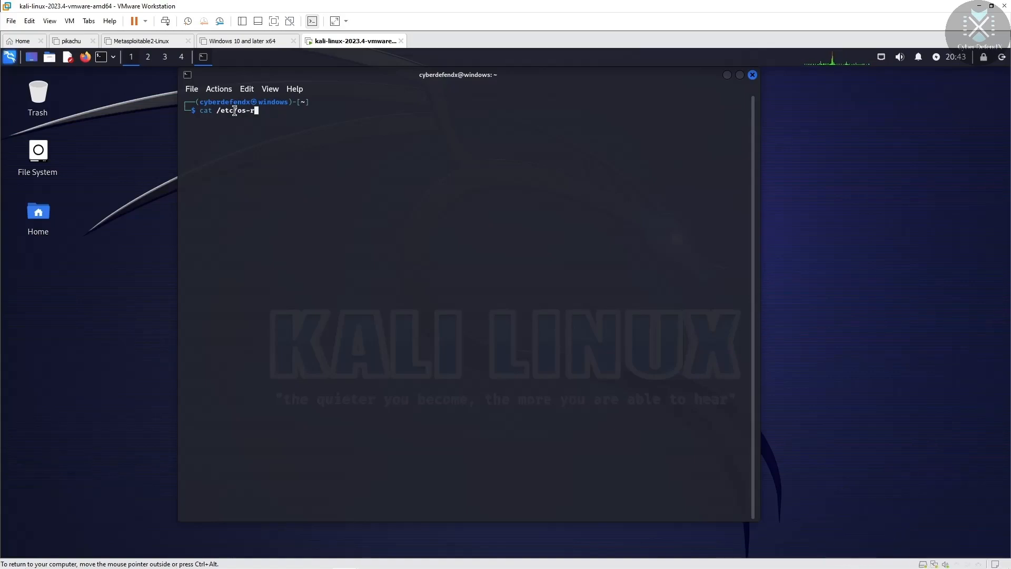
type("elease")
key("Return")
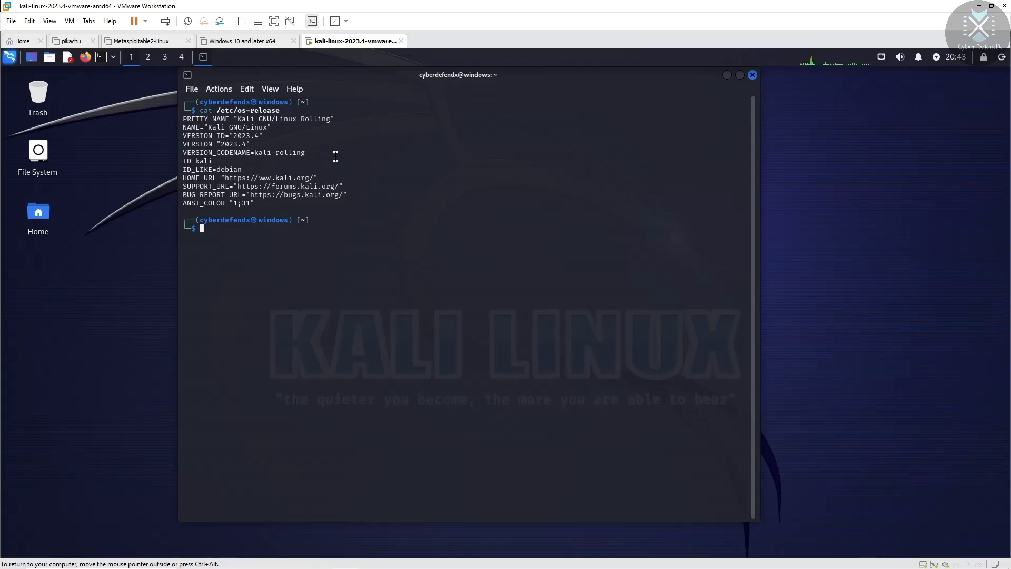
key("ctrl+plus")
key("ctrl+plus")
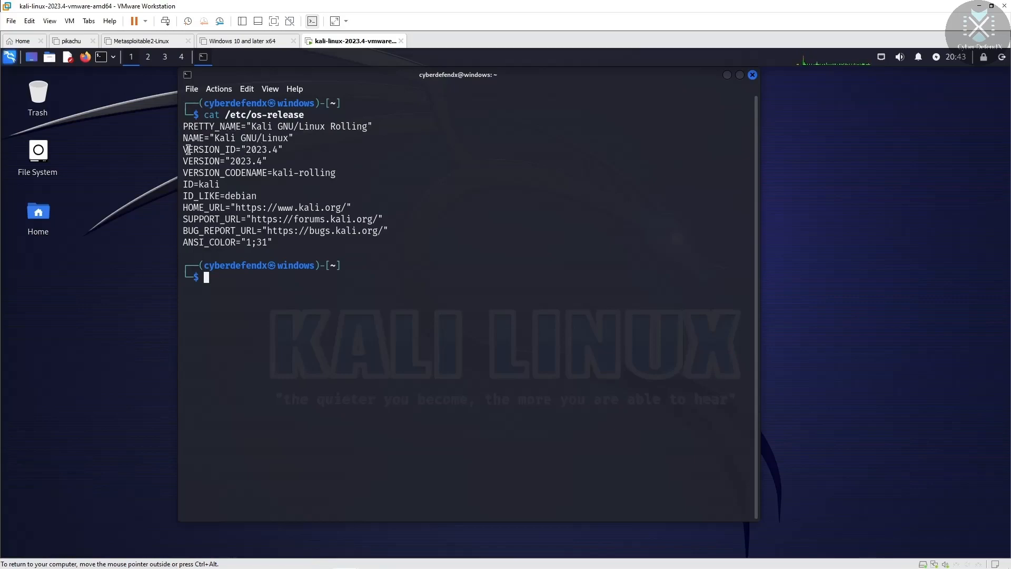
Step: Highlight the NAME, VERSION, VERSION_ID 2023.4 and kali-rolling codename lines, narrow the window, then clear the selection
left_click_drag(189, 150, 283, 152)
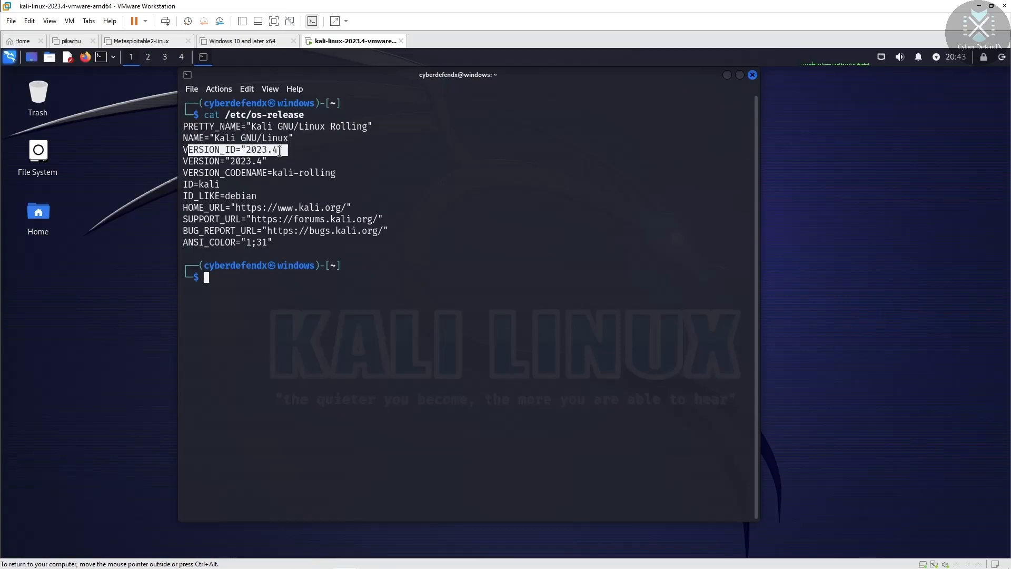
left_click_drag(184, 138, 291, 140)
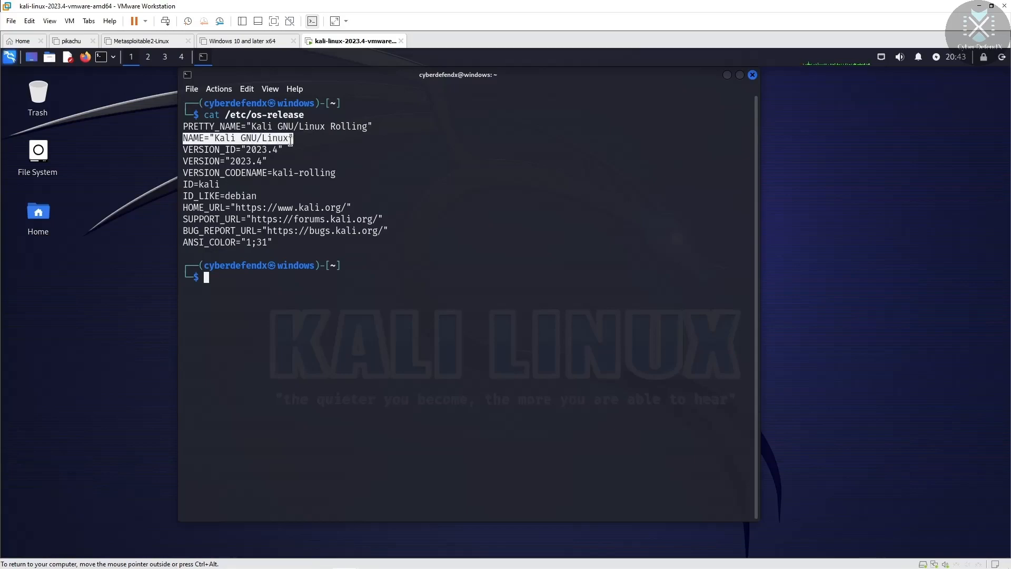
left_click_drag(188, 161, 272, 162)
left_click_drag(199, 150, 292, 149)
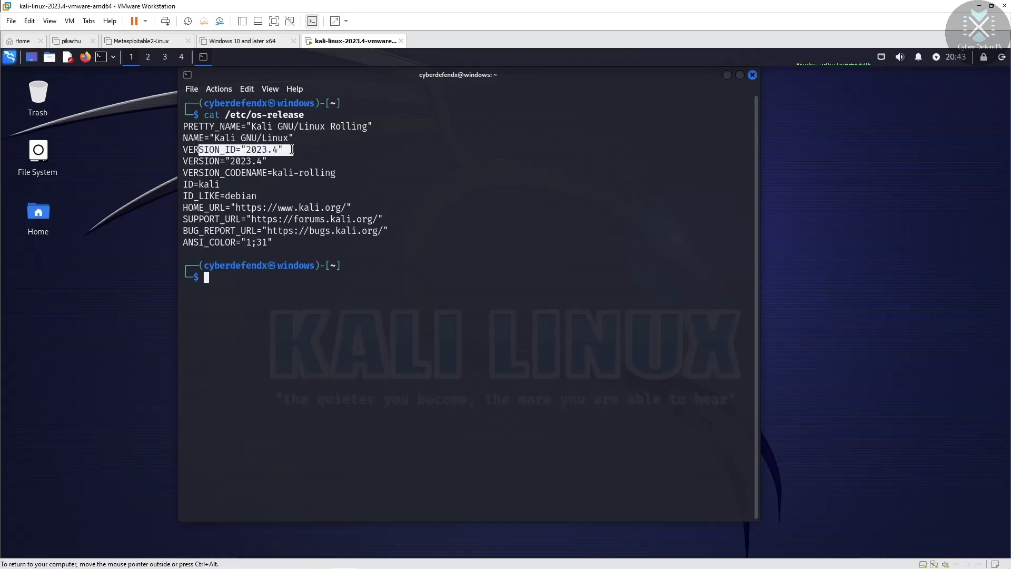
left_click_drag(183, 173, 335, 173)
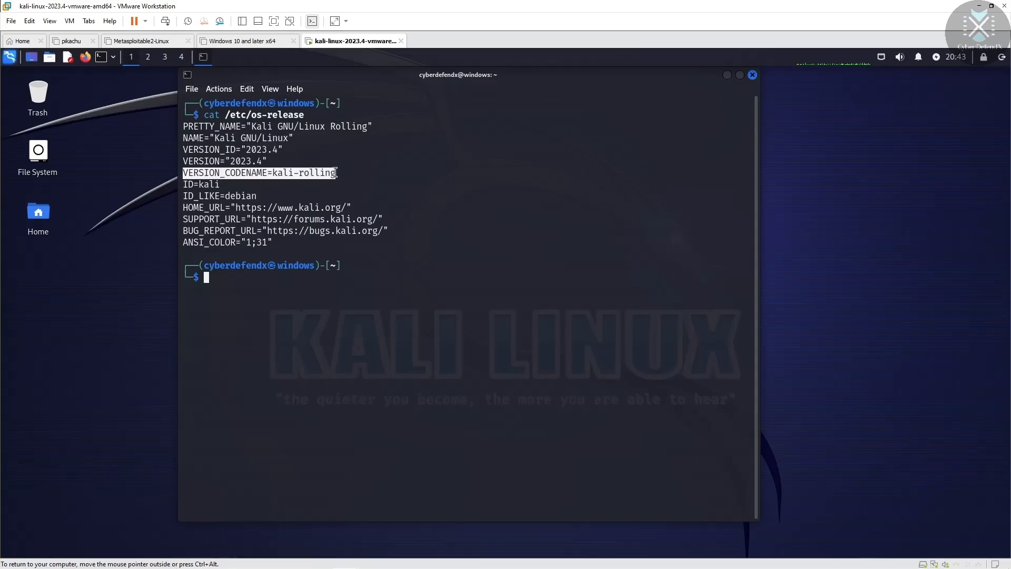
left_click_drag(179, 185, 361, 207)
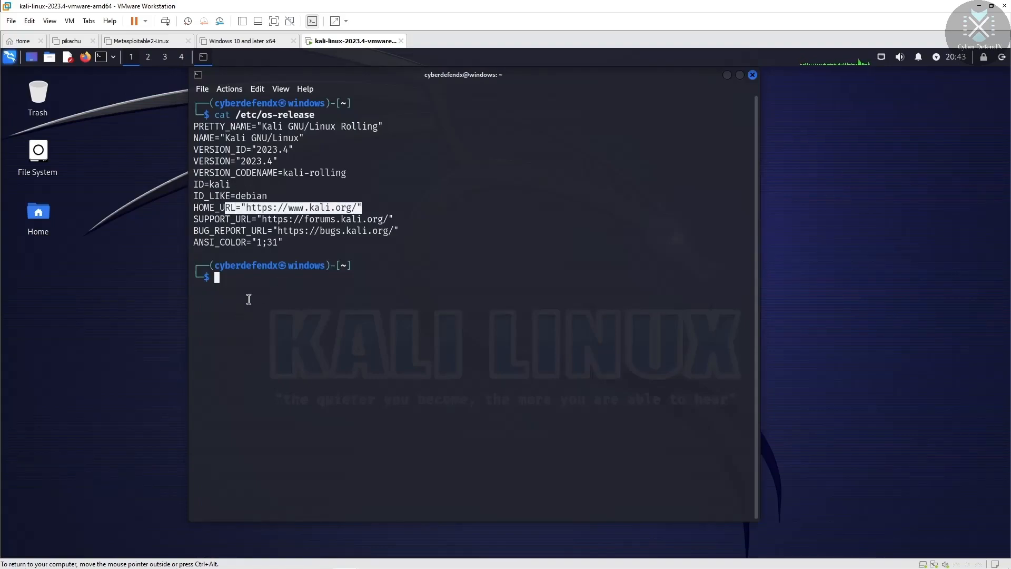
left_click(235, 283)
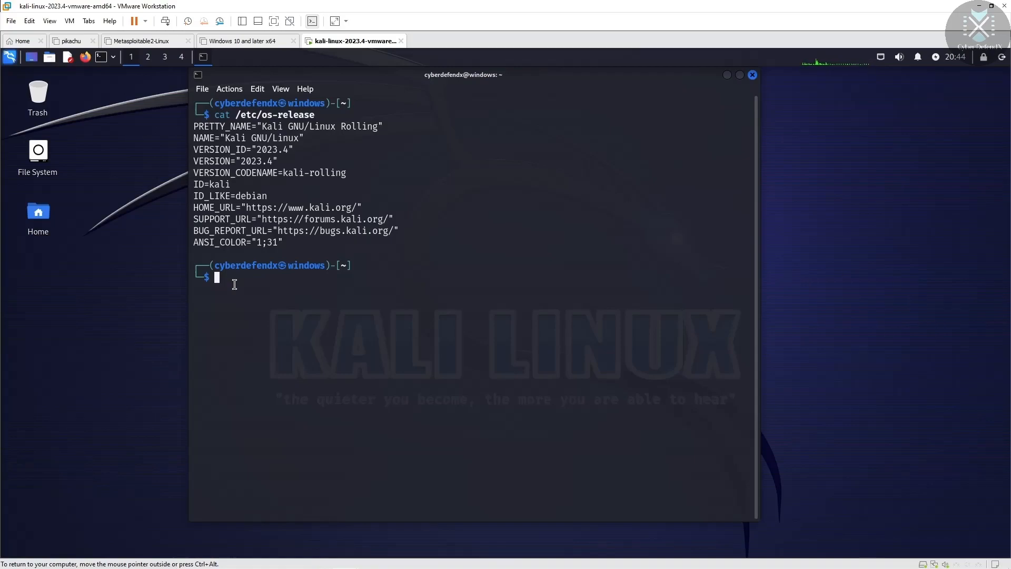
Step: Run sudo apt update with the account password, showing 1365 upgradable packages, then minimize the terminal
type("apt")
key("Left")
key("Left")
key("Left")
type("sudo")
key("Right")
key("Right")
key("Right")
key("Right")
key("Return")
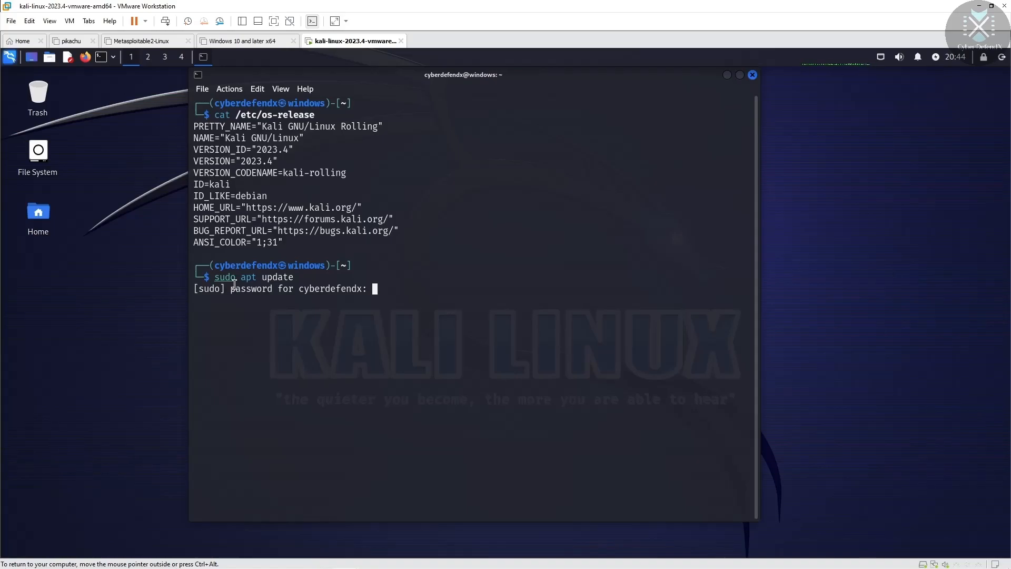
key("Return")
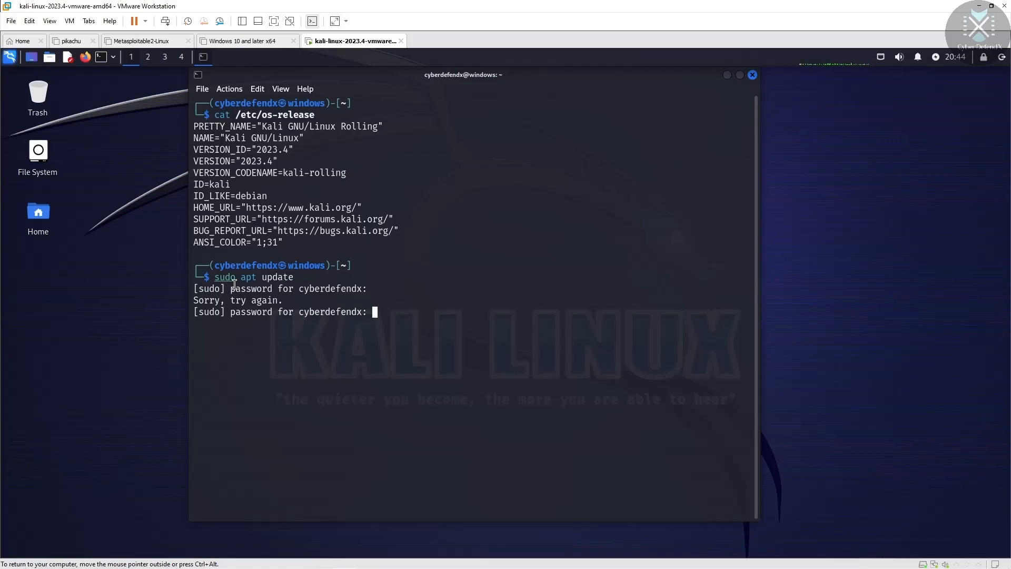
key("Return")
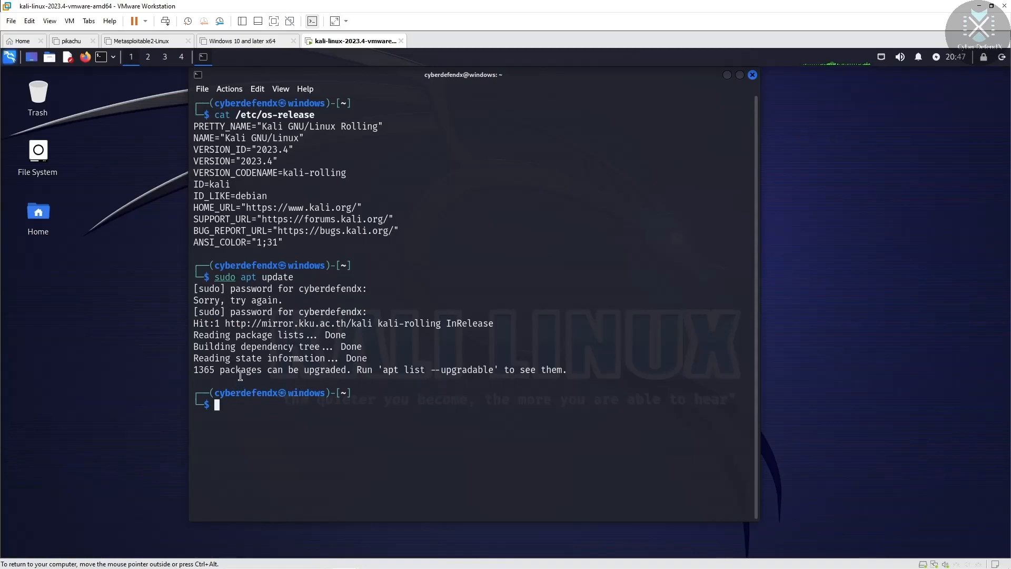
left_click(726, 76)
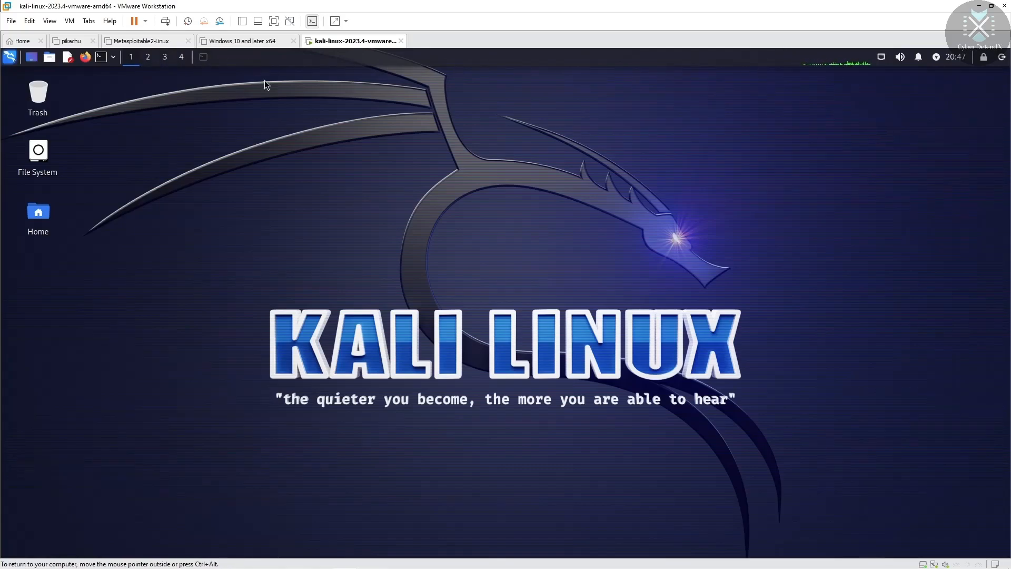
Step: Remove the Workspace Switcher from the Kali top panel
right_click(835, 63)
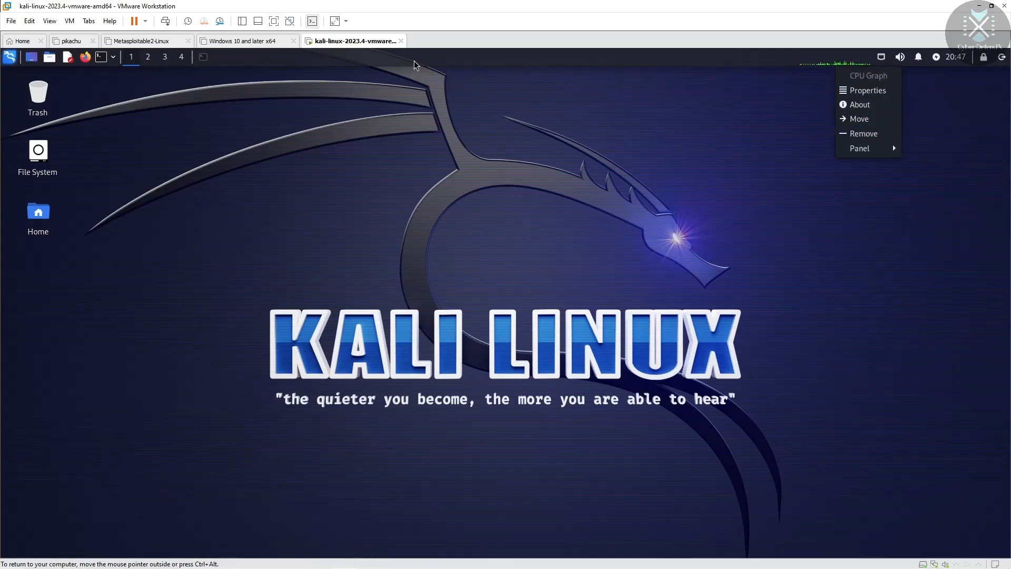
left_click(311, 67)
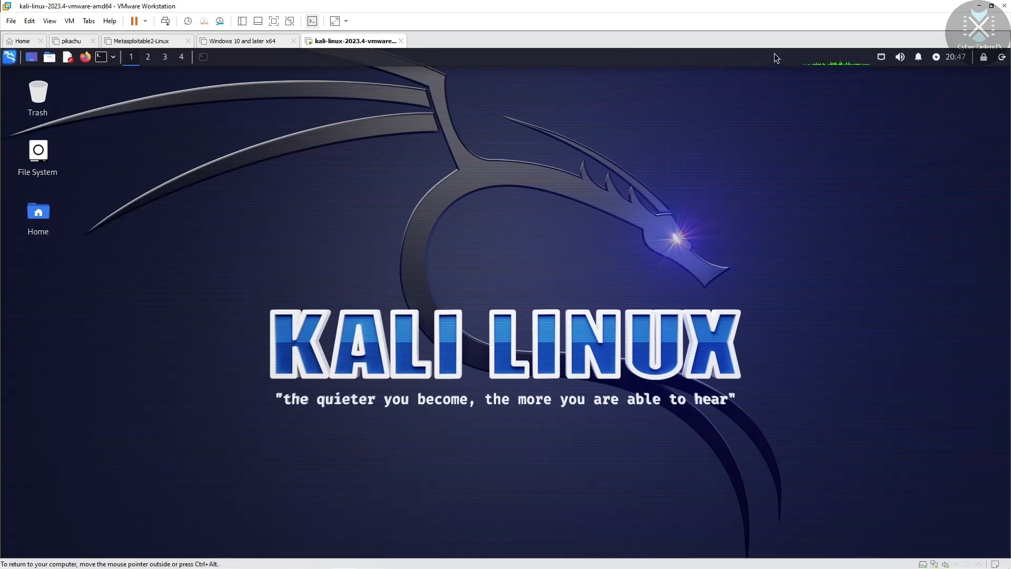
right_click(178, 58)
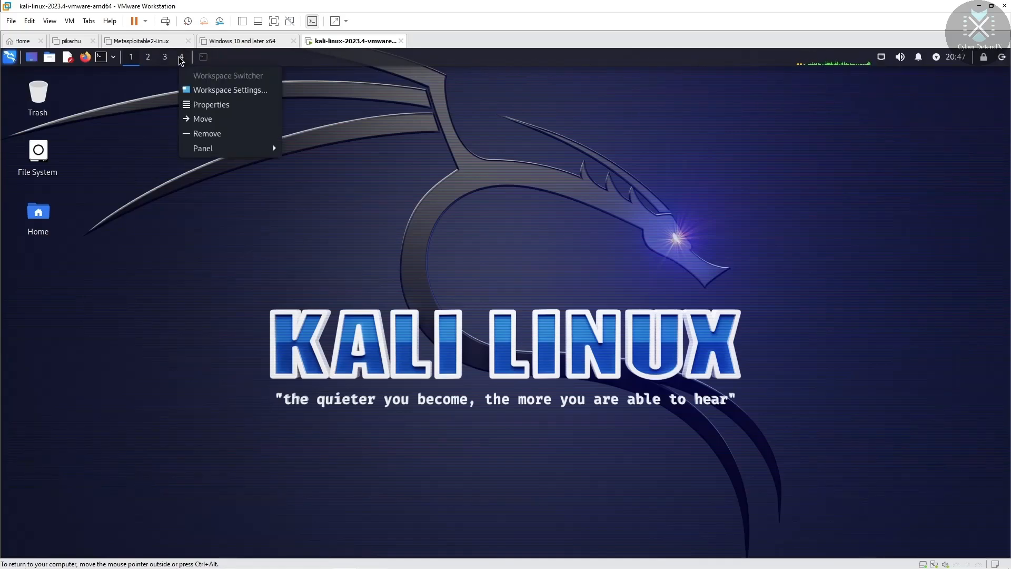
left_click(238, 134)
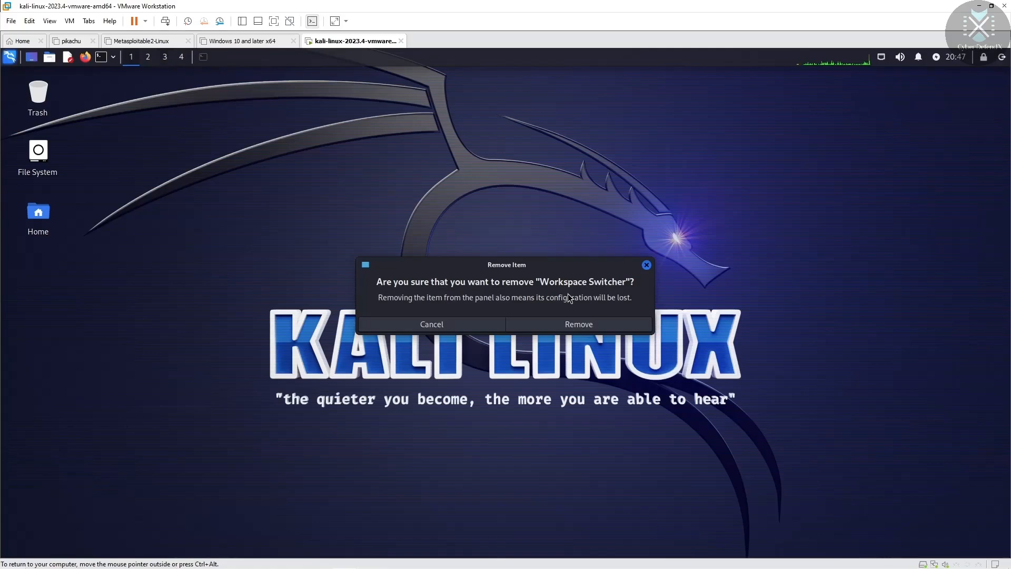
left_click(574, 325)
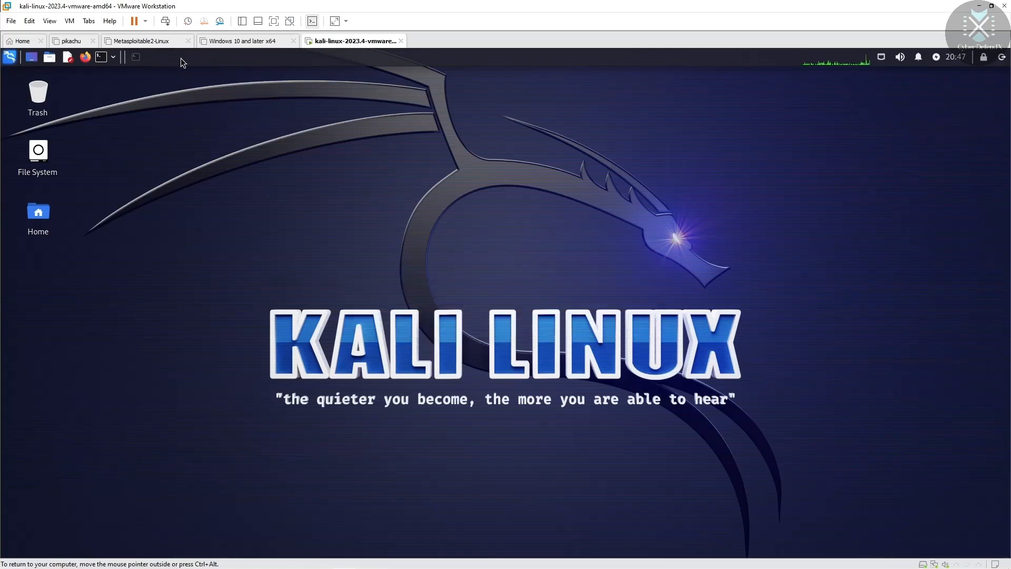
Step: Remove one Separator from the top panel, leaving the other in place
right_click(125, 59)
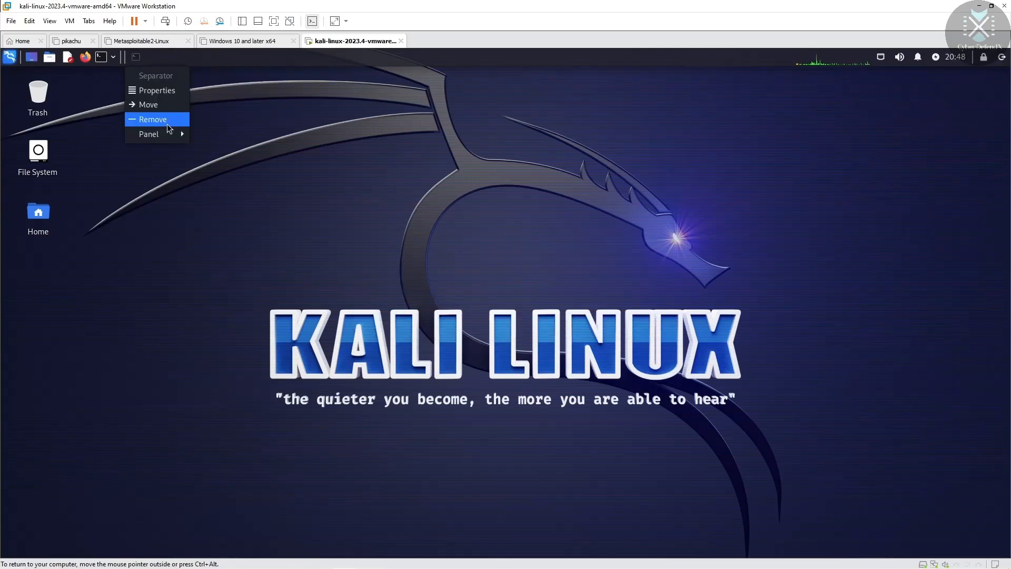
left_click(167, 125)
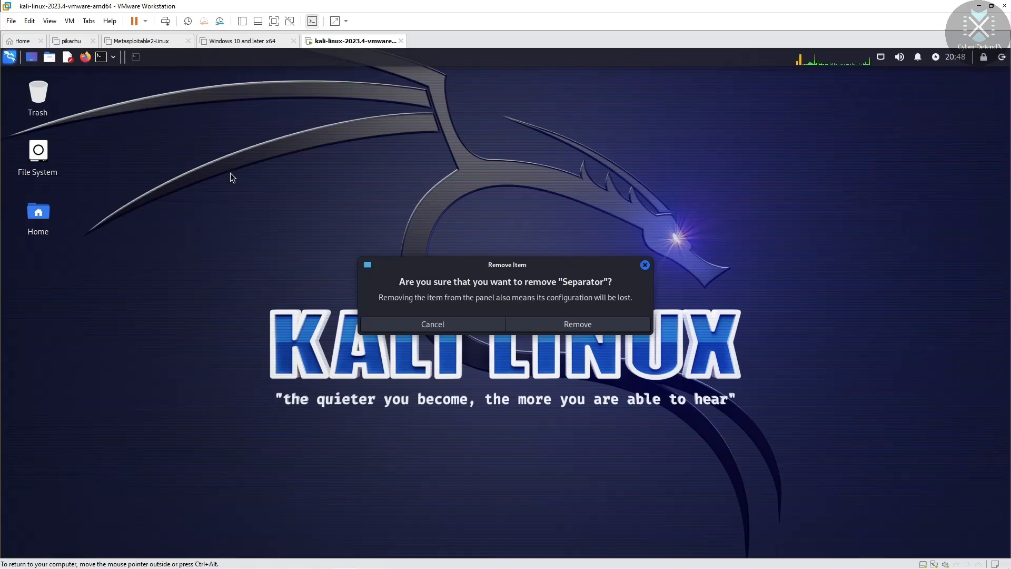
left_click(579, 320)
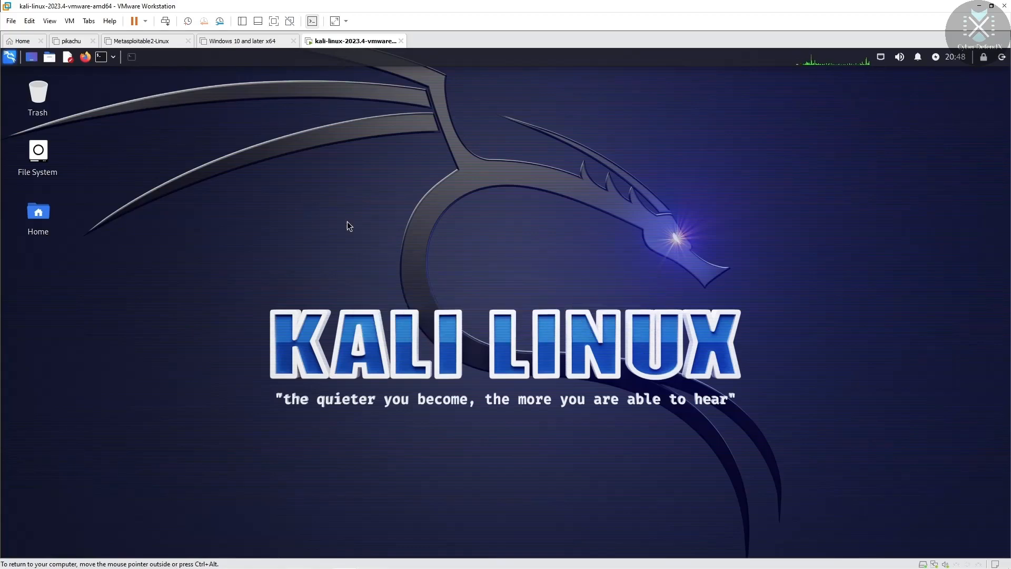
right_click(120, 62)
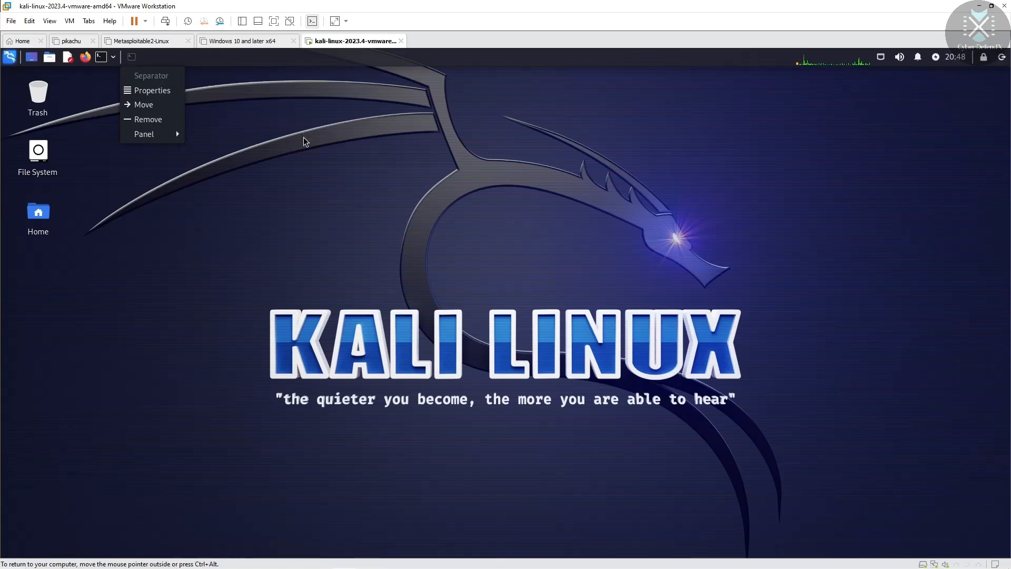
left_click(263, 141)
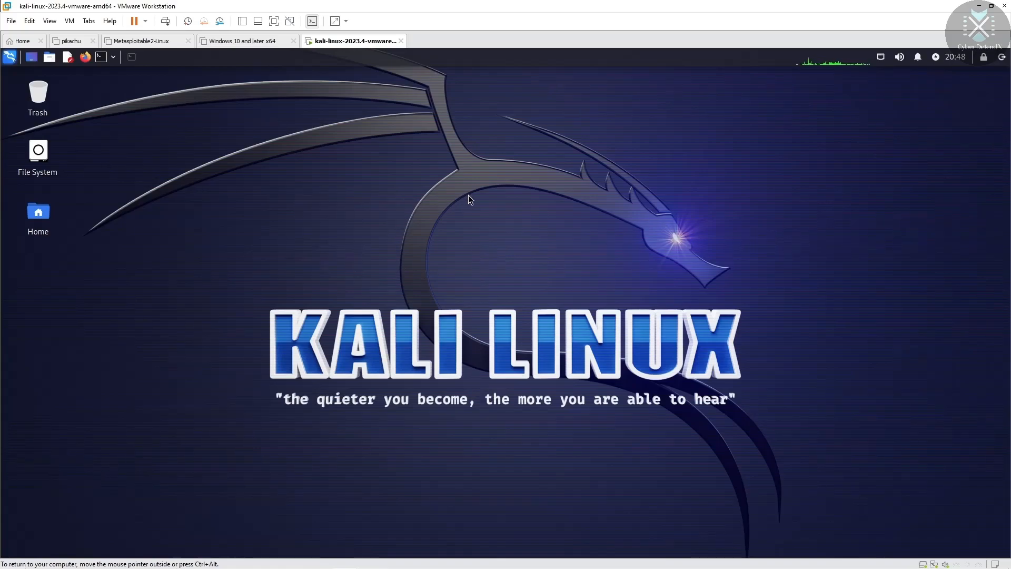
Step: Try several Kali wallpapers, settle on the blue pattern with the KALI logo, and close Desktop settings
right_click(394, 204)
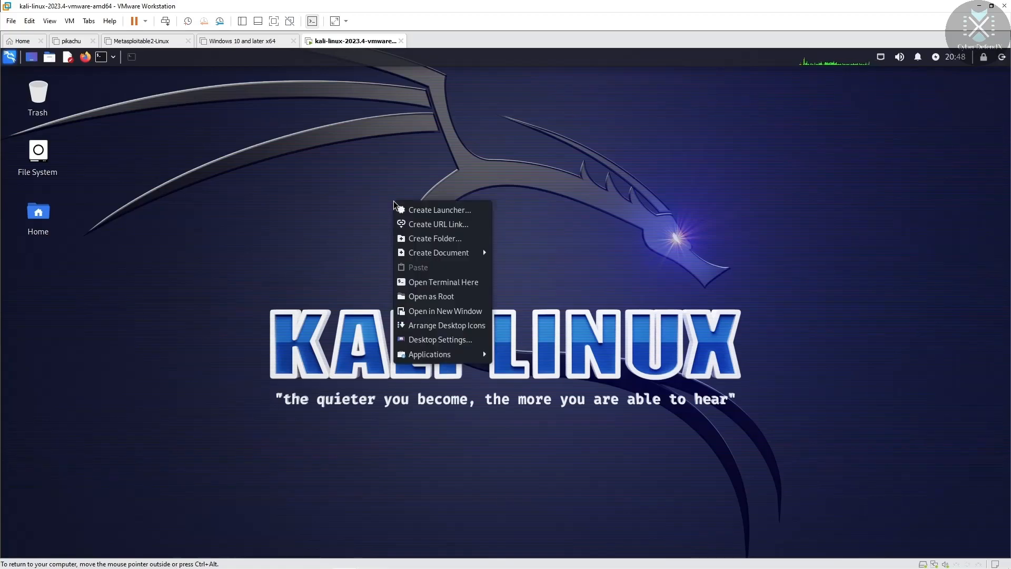
left_click(441, 340)
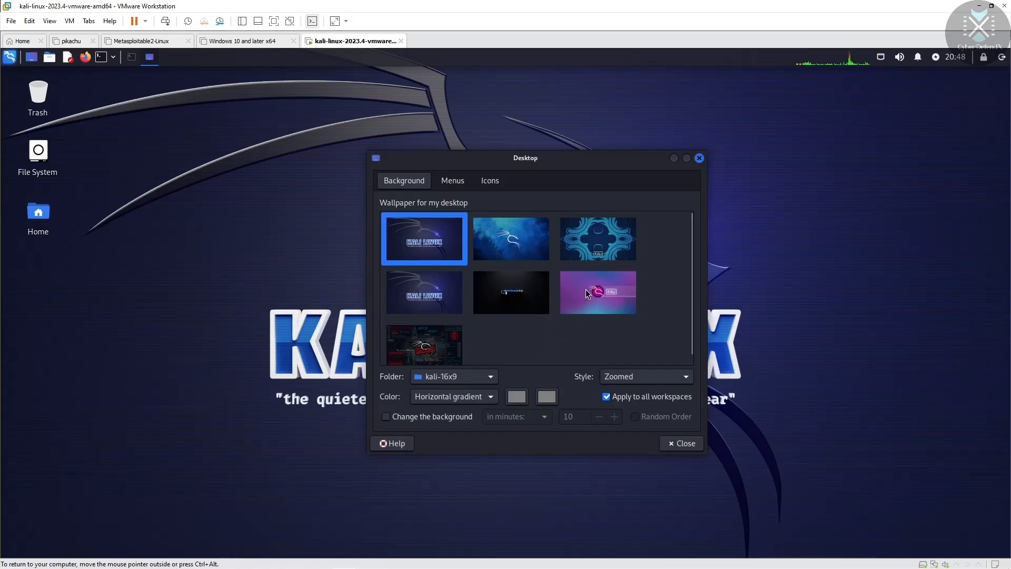
mouse_move(690, 311)
left_mouse_down()
mouse_move(691, 341)
mouse_move(696, 299)
mouse_move(690, 339)
mouse_move(693, 308)
left_mouse_up()
left_click(605, 295)
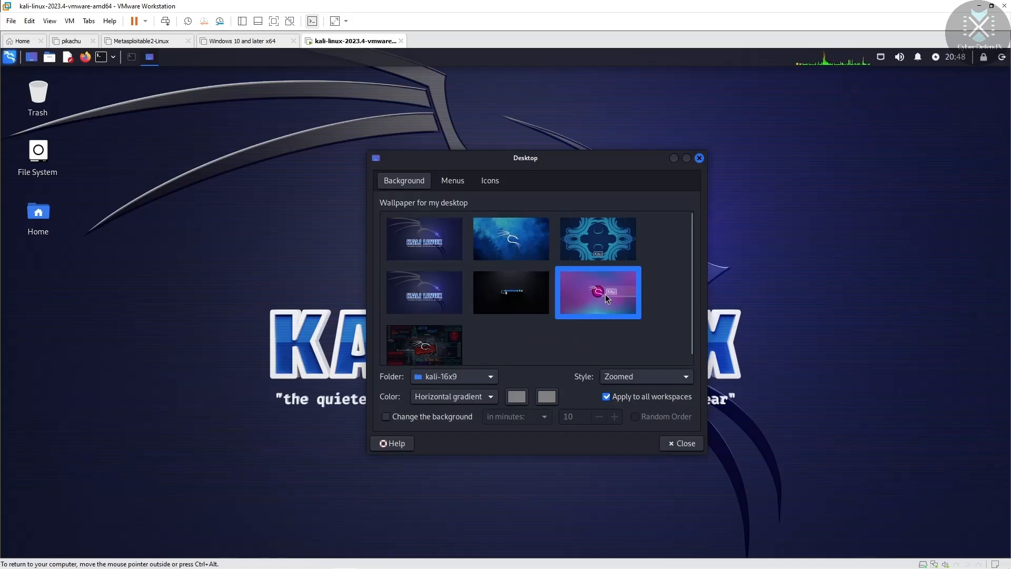
left_click(605, 238)
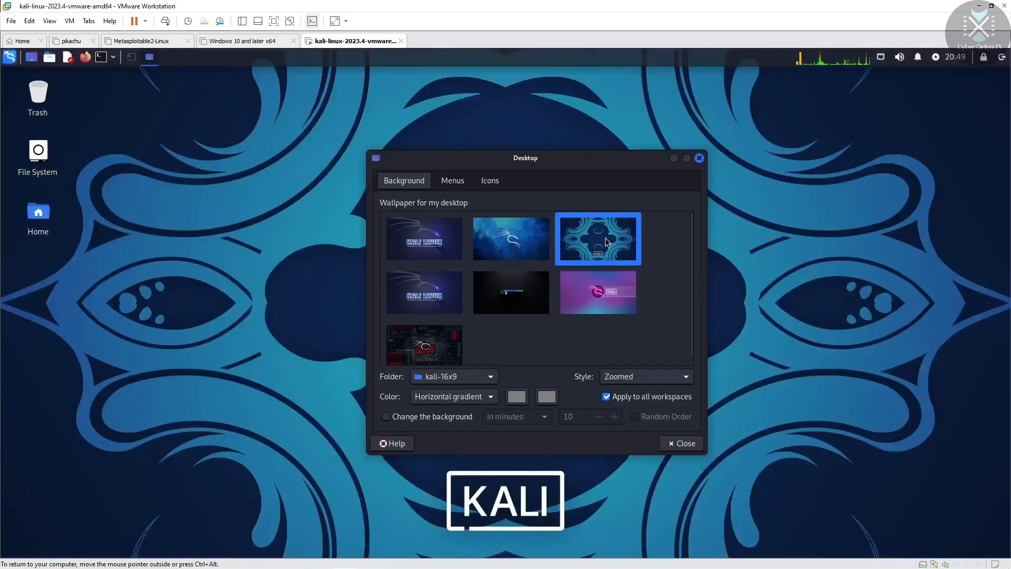
left_click(430, 338)
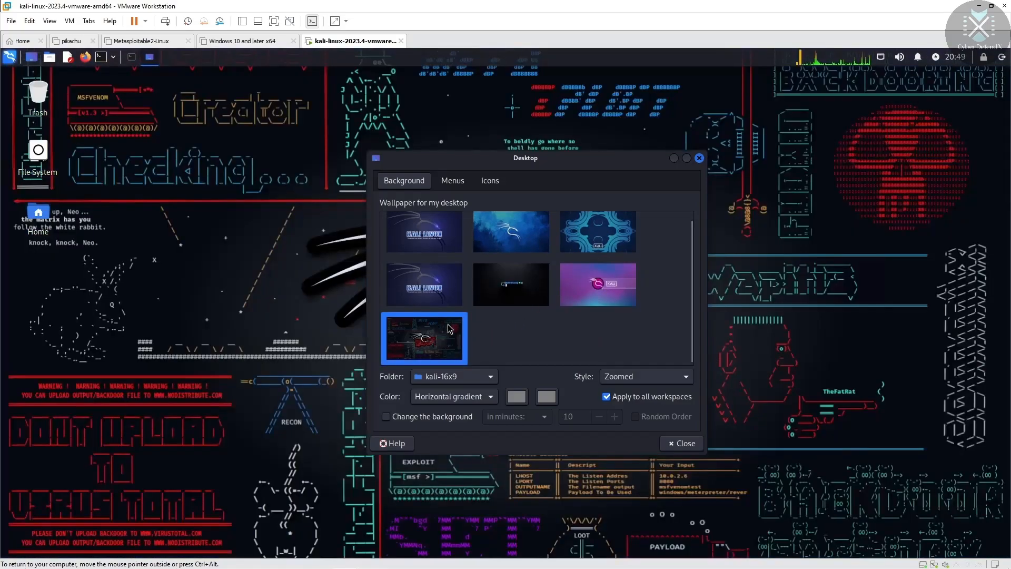
left_click(520, 289)
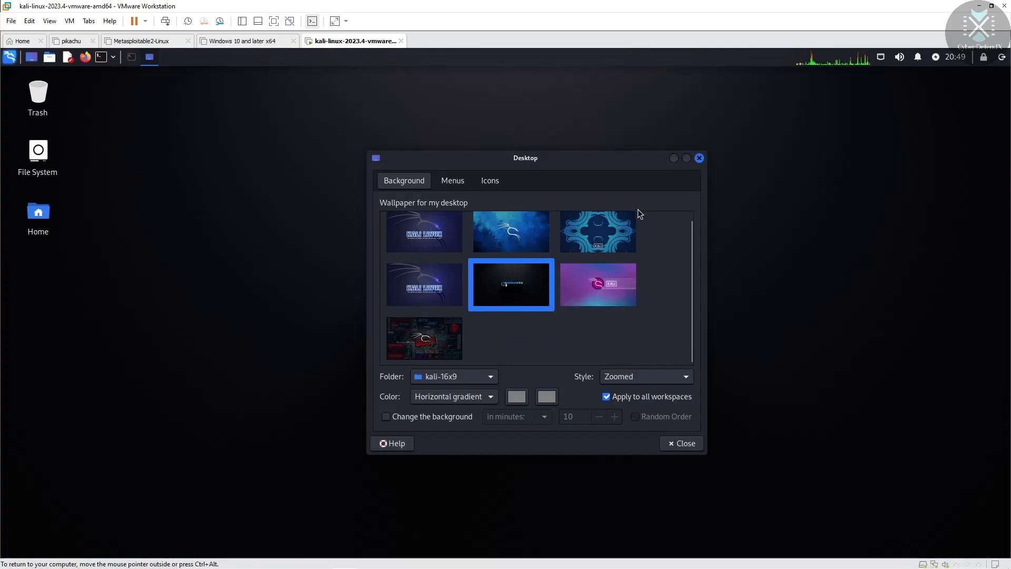
left_click(618, 226)
left_click(619, 298)
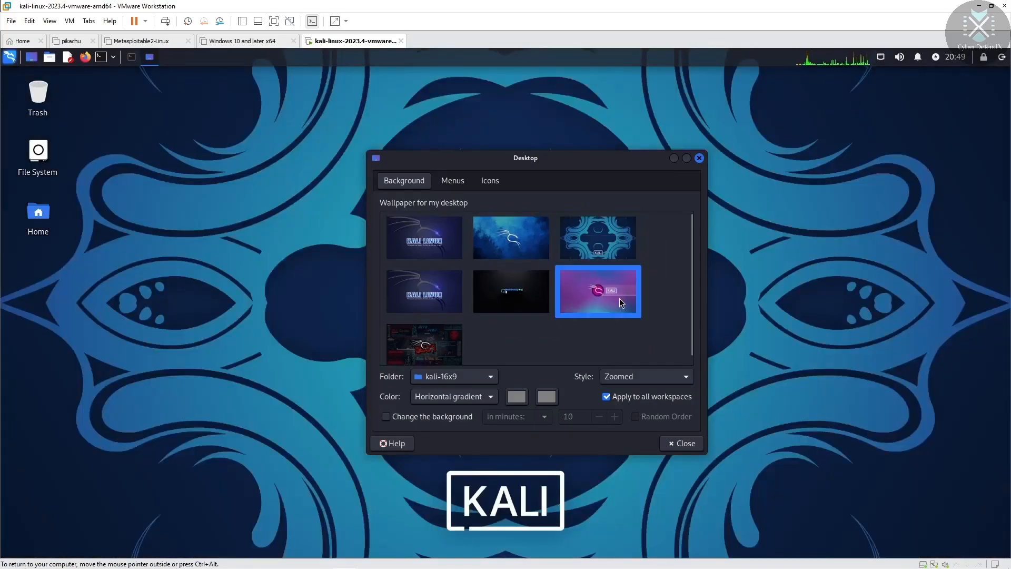
left_click(607, 228)
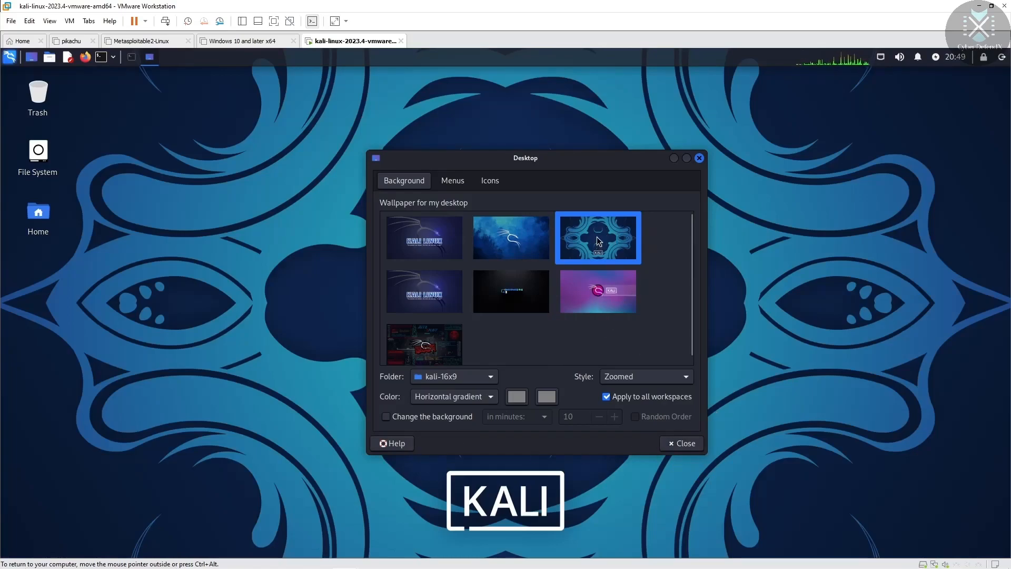
left_click(700, 158)
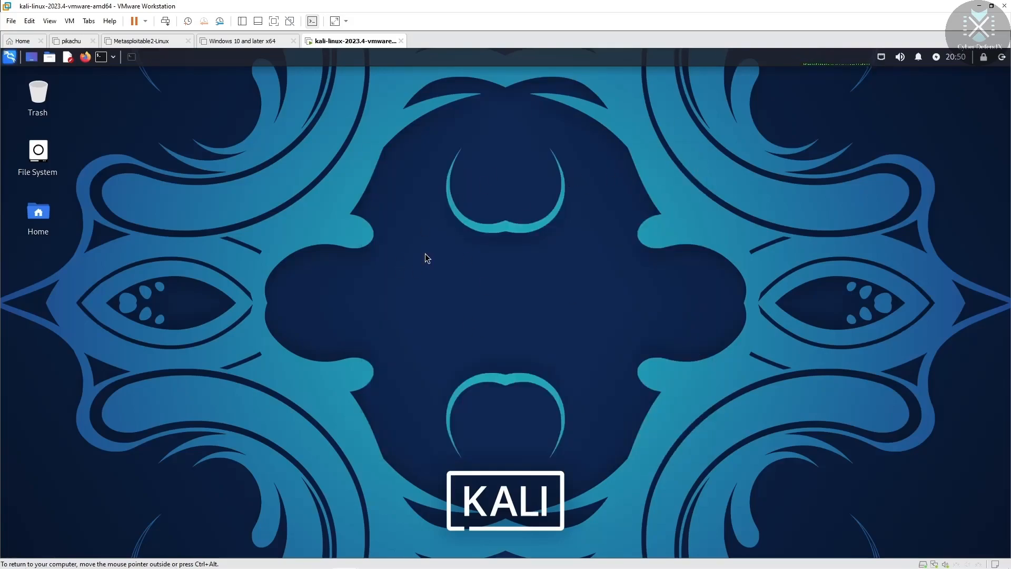
Step: In Desktop settings Menus, enable 'Use submenus for the windows in each workspace'
right_click(434, 214)
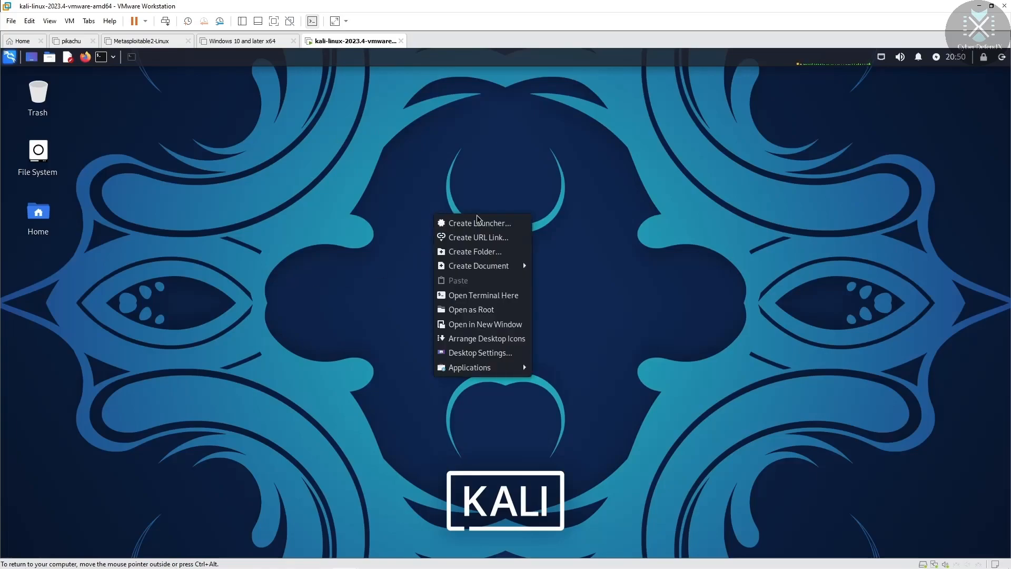
left_click(473, 355)
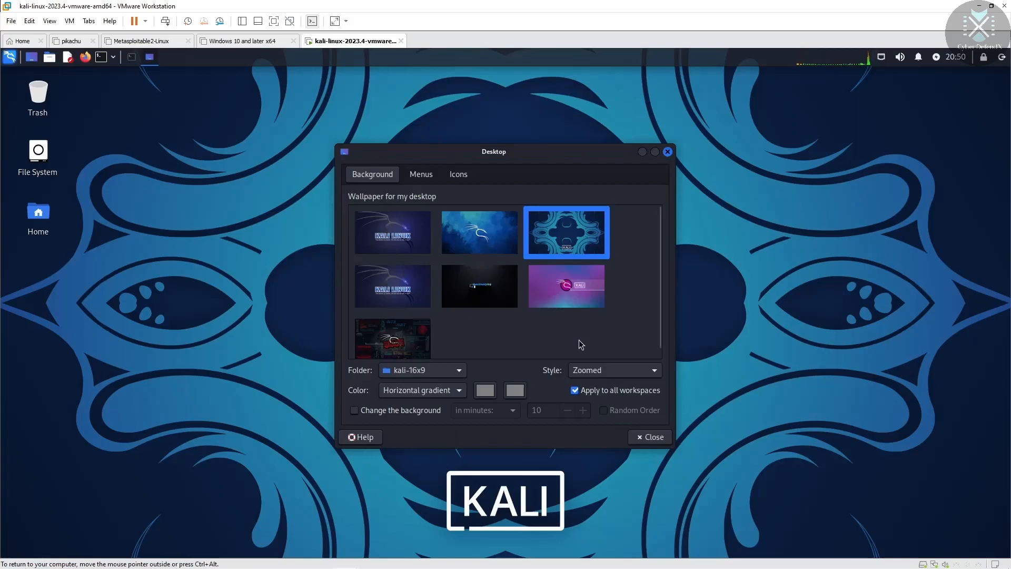
left_click(420, 179)
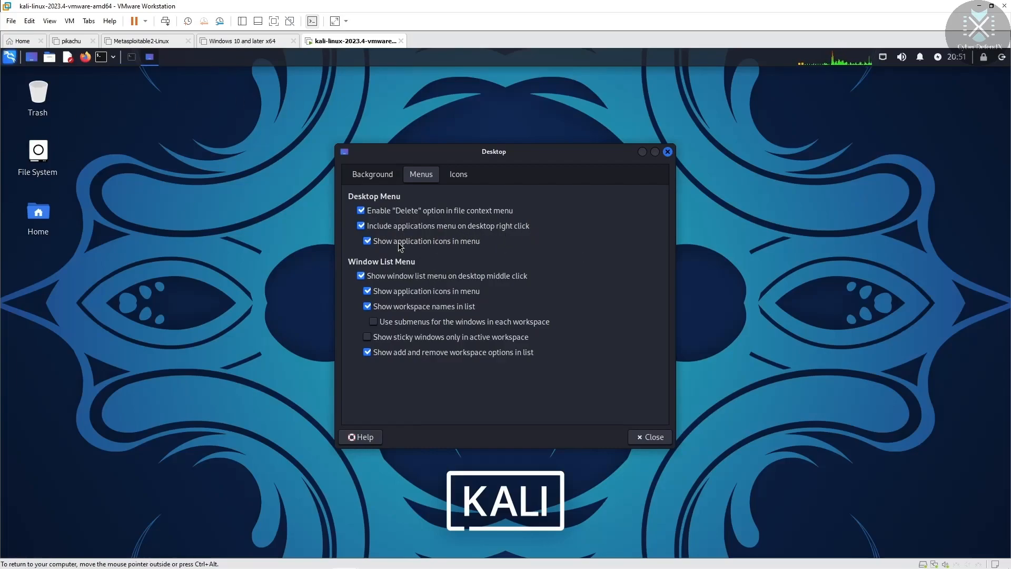
left_click(368, 242)
left_click(368, 242)
left_click(373, 322)
Step: Review the Icons tab settings, toggling show hidden files, and close the dialog
left_click(469, 174)
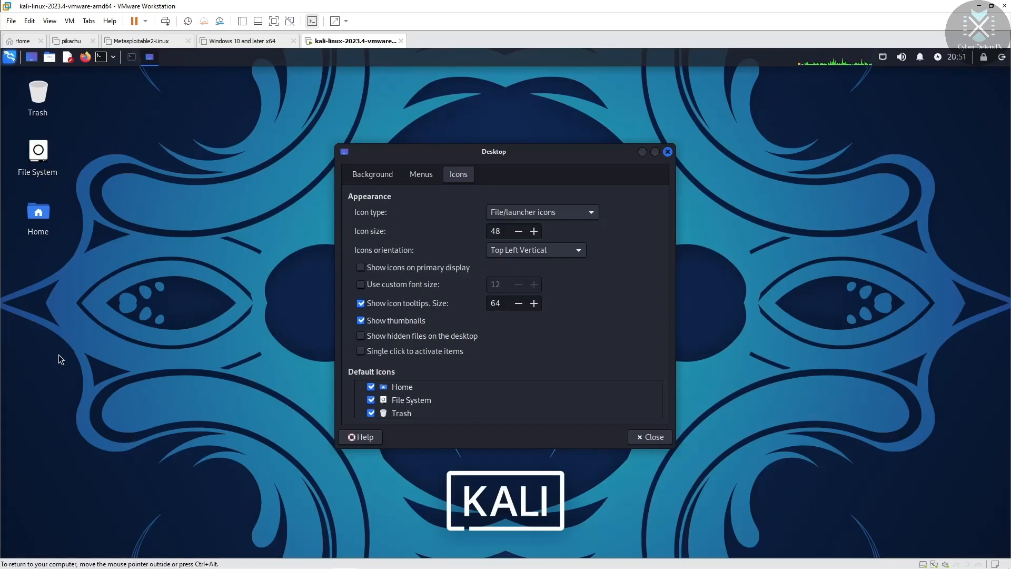
left_click(361, 335)
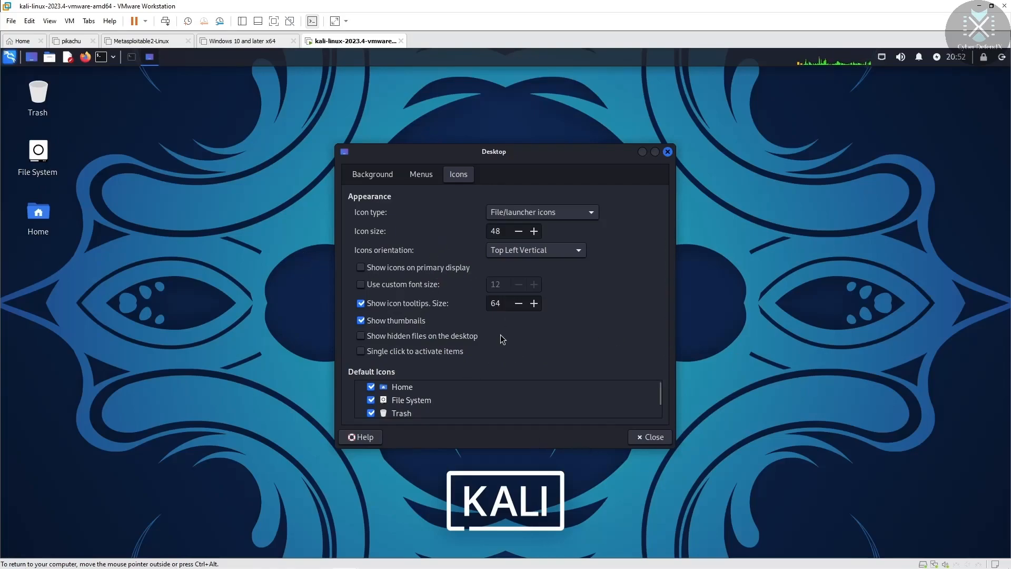
left_click_drag(661, 393, 674, 323)
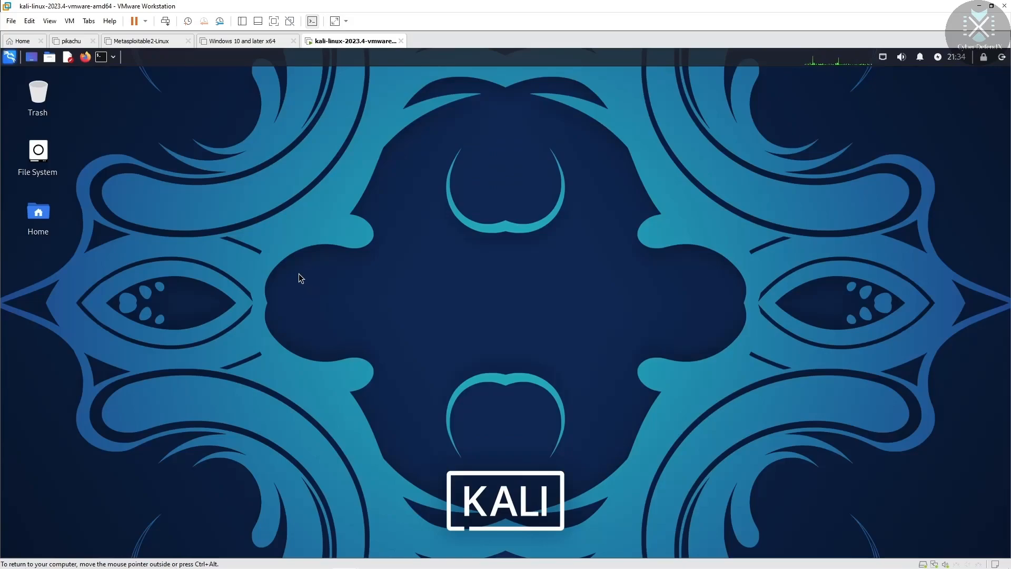
Step: Open a new terminal window from the panel launcher
left_click(101, 57)
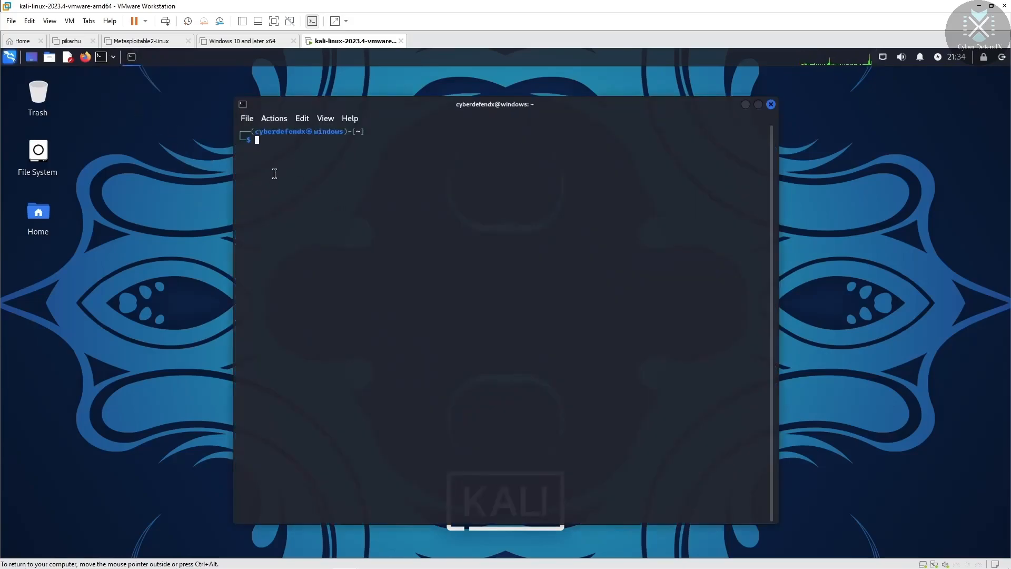
left_click_drag(256, 131, 522, 183)
left_click(560, 205)
Step: Zoom the terminal text in and out using Edit menu zoom and Ctrl++/Ctrl+-, ending near default size
left_click(304, 119)
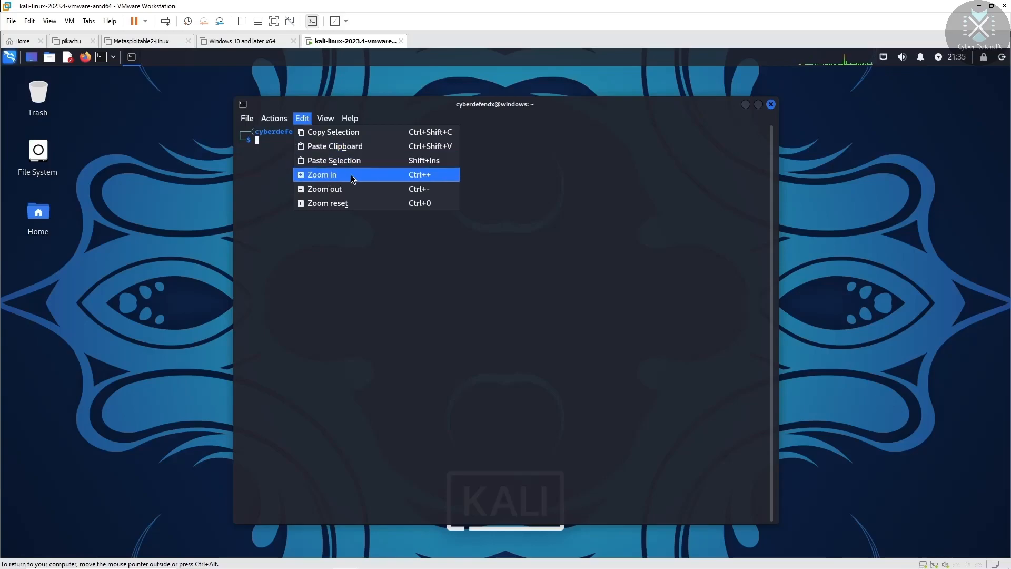
left_click(304, 119)
left_click(305, 119)
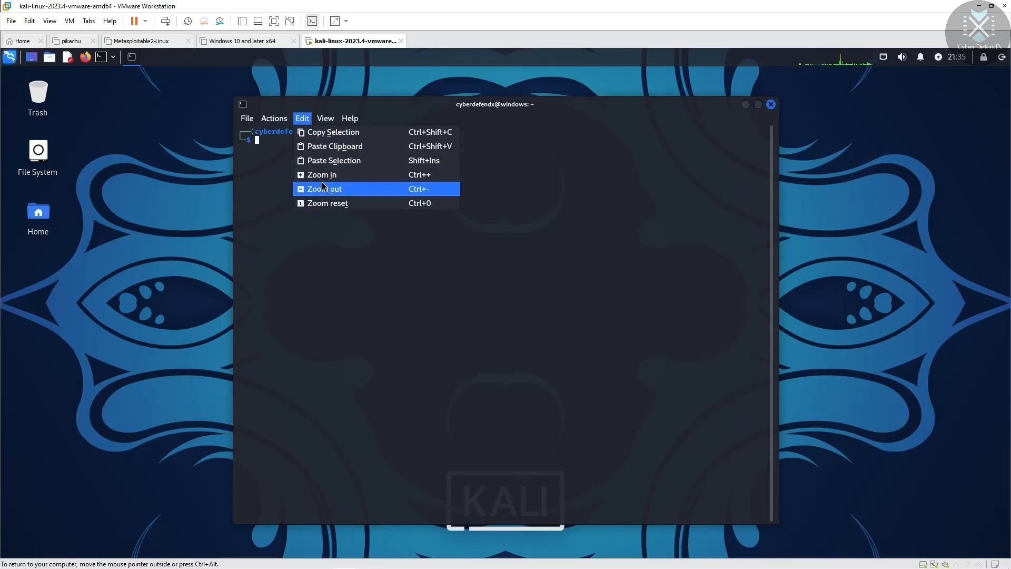
left_click(429, 173)
left_click(302, 118)
left_click(364, 174)
left_click(302, 118)
left_click(362, 189)
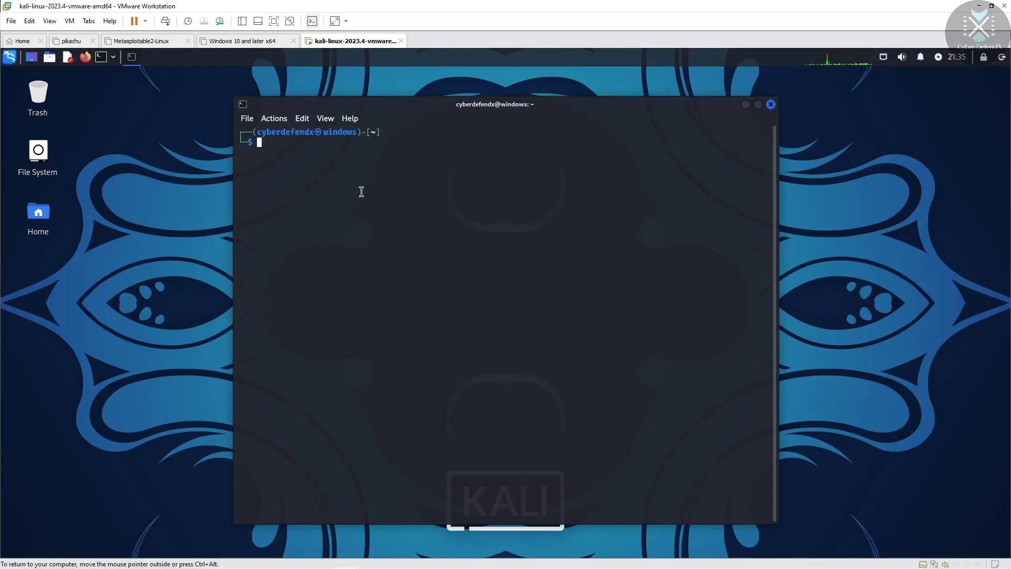
key("ctrl+plus")
key("ctrl+plus")
key("ctrl+plus")
key("ctrl+plus")
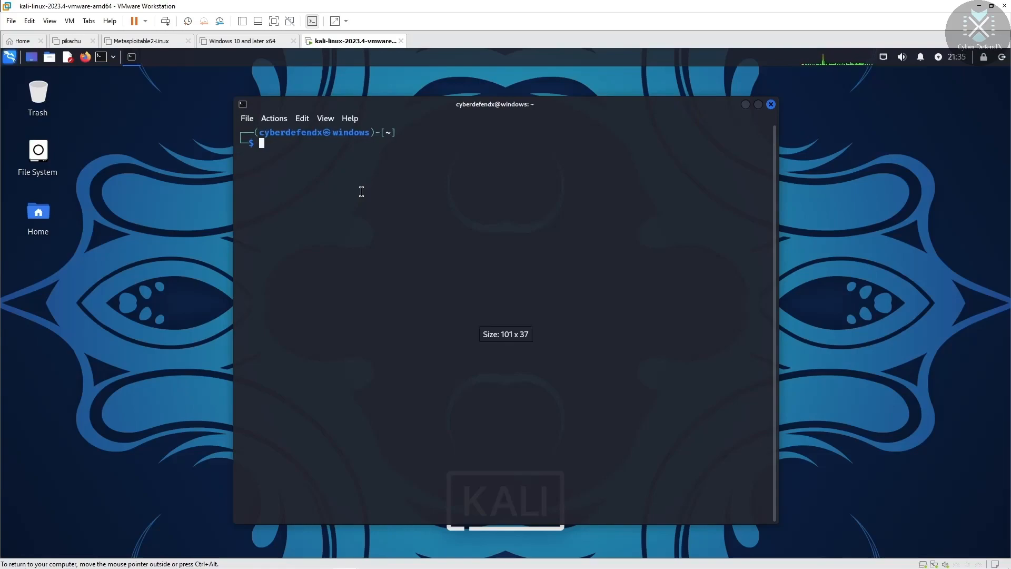
key("ctrl+plus")
key("ctrl+plus")
key("ctrl+plus")
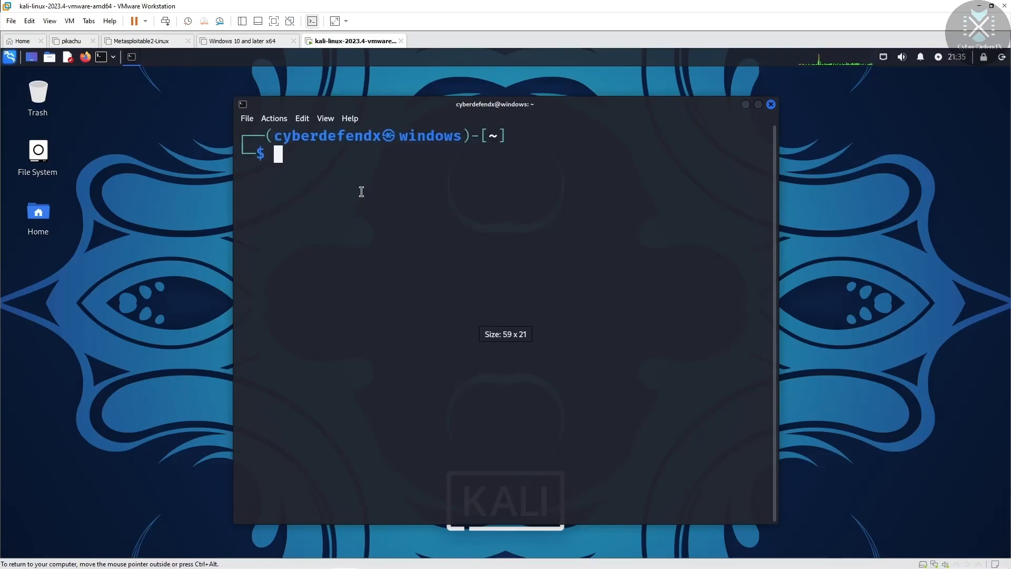
key("ctrl+minus")
key("ctrl+minus")
key("ctrl+minus")
key("ctrl+minus")
key("ctrl+minus")
key("ctrl+minus")
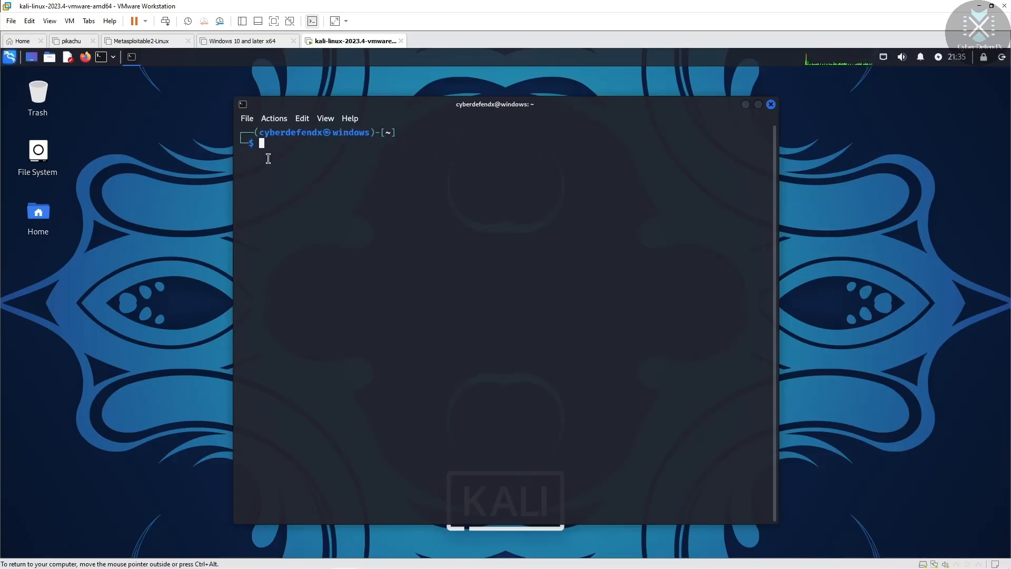
Step: Set the terminal font to Fira Code 15 pt in Preferences and apply it
left_click(252, 119)
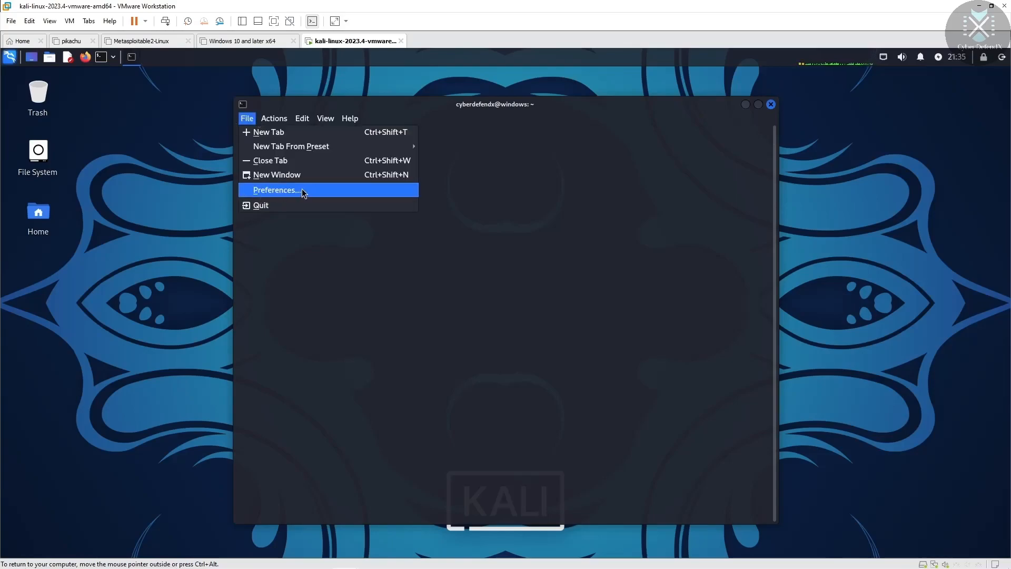
left_click(303, 191)
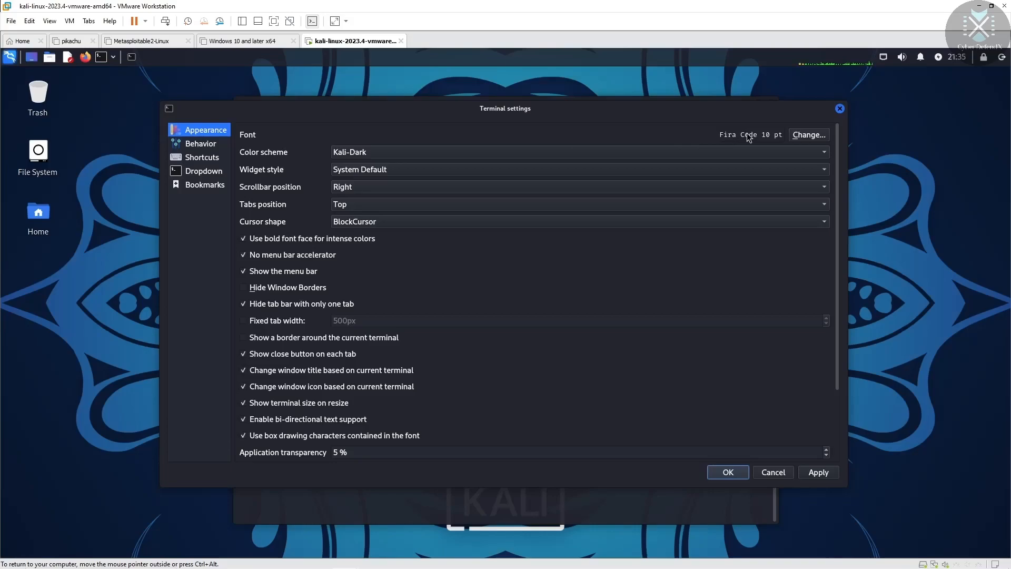
left_click(809, 135)
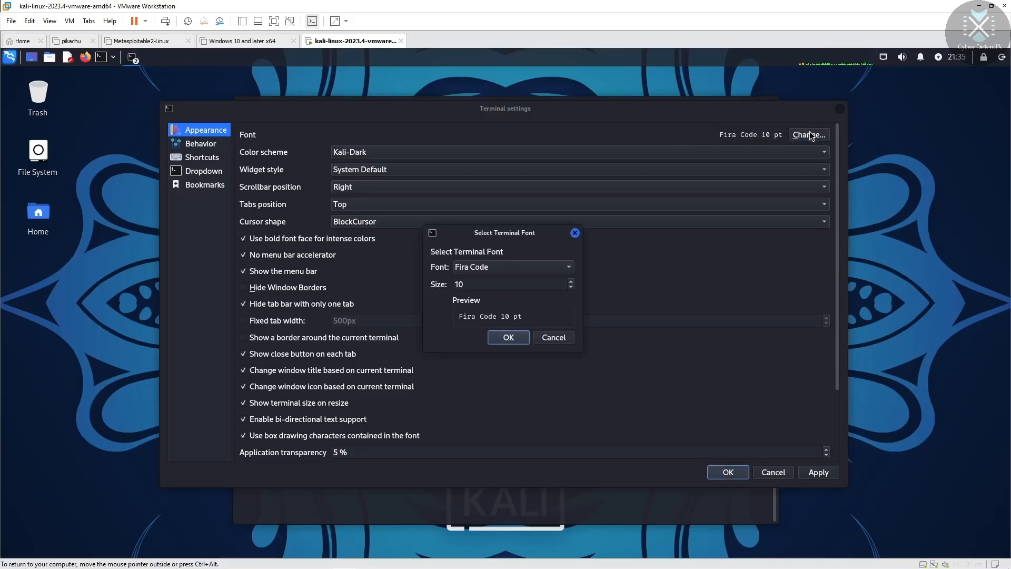
left_click(557, 267)
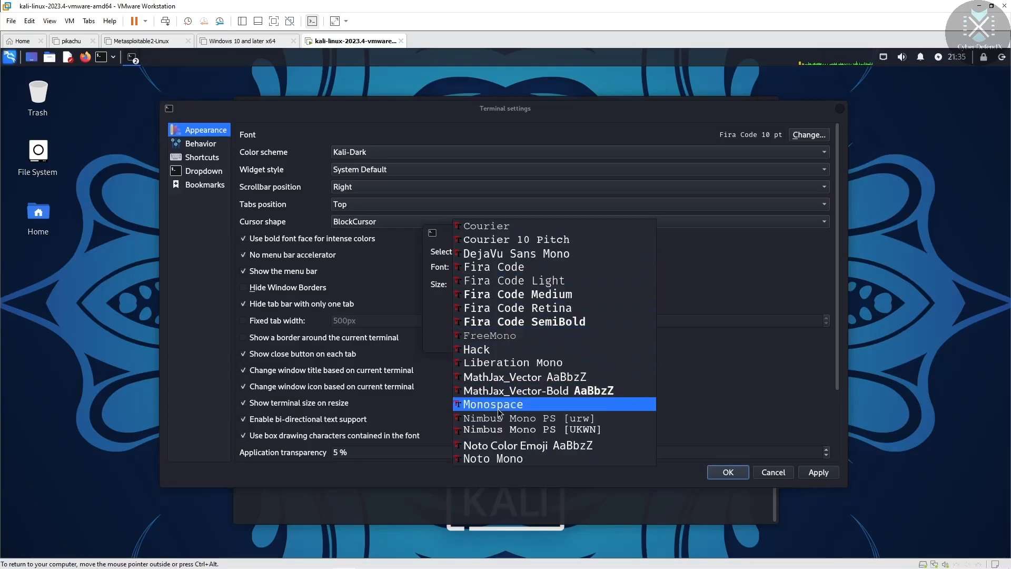
left_click(477, 266)
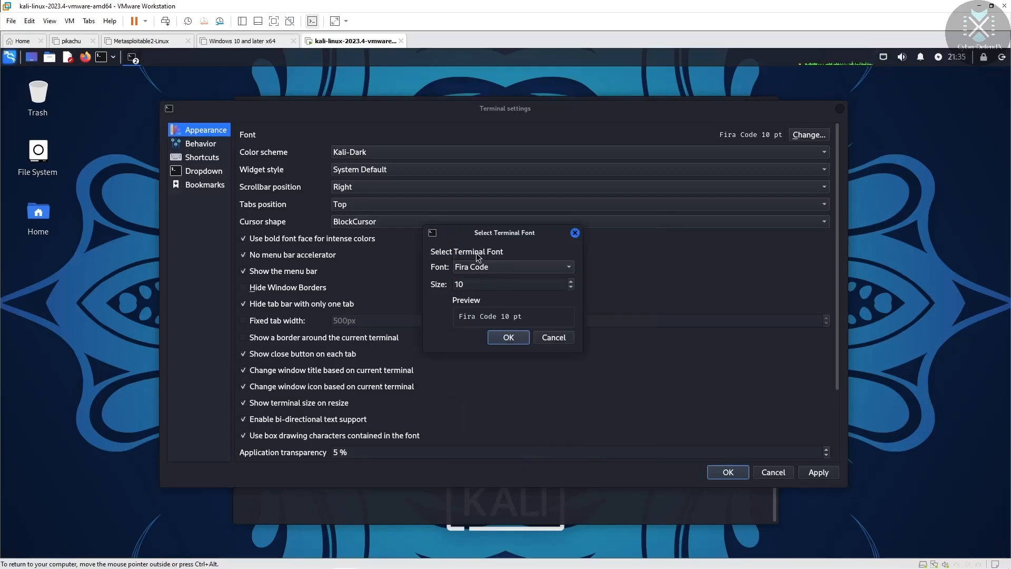
left_click(471, 287)
type("5")
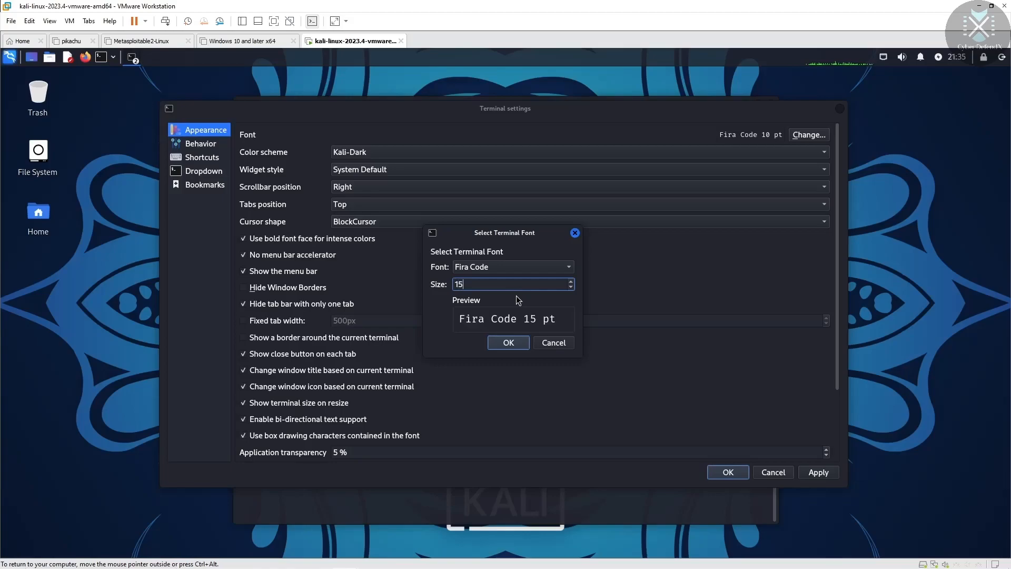
left_click(514, 342)
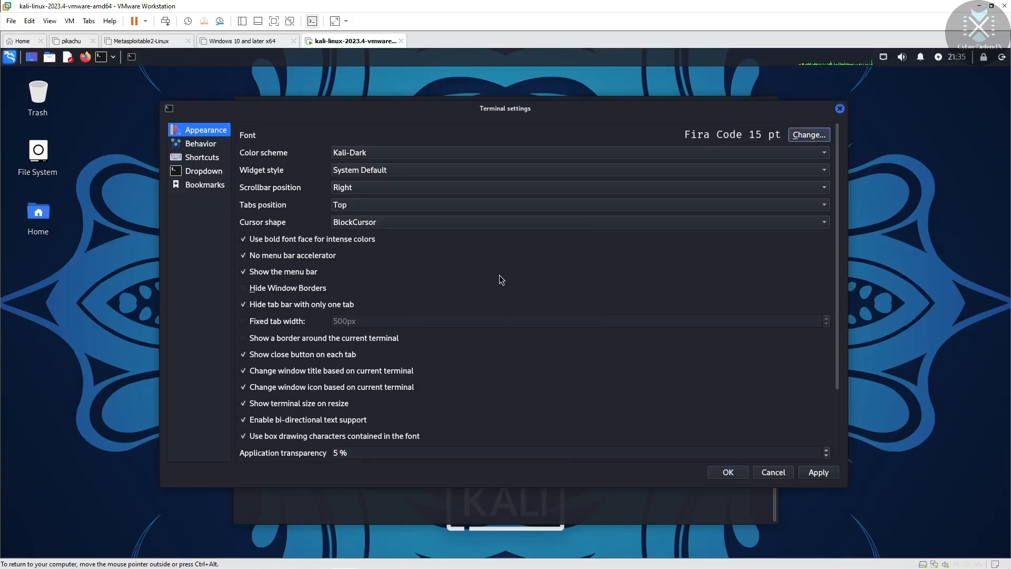
left_click(813, 474)
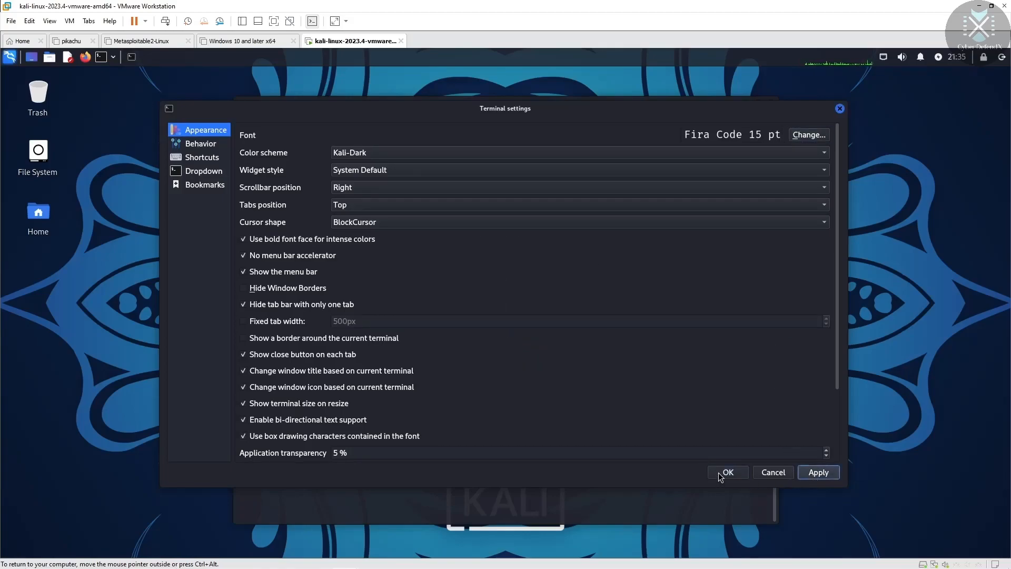
left_click(718, 473)
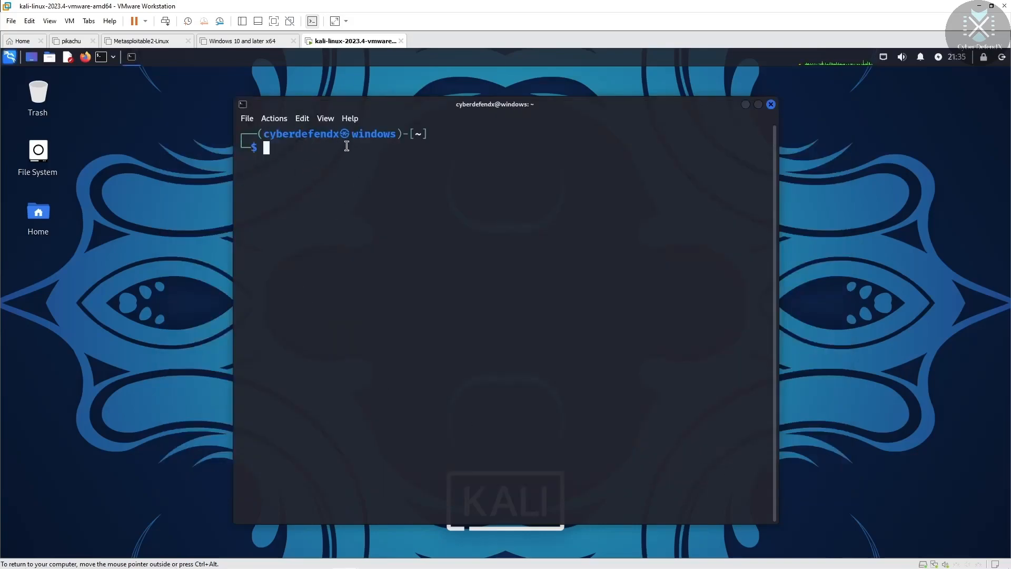
Step: Set the terminal scrollbar position to Left in Preferences and apply
left_click(247, 118)
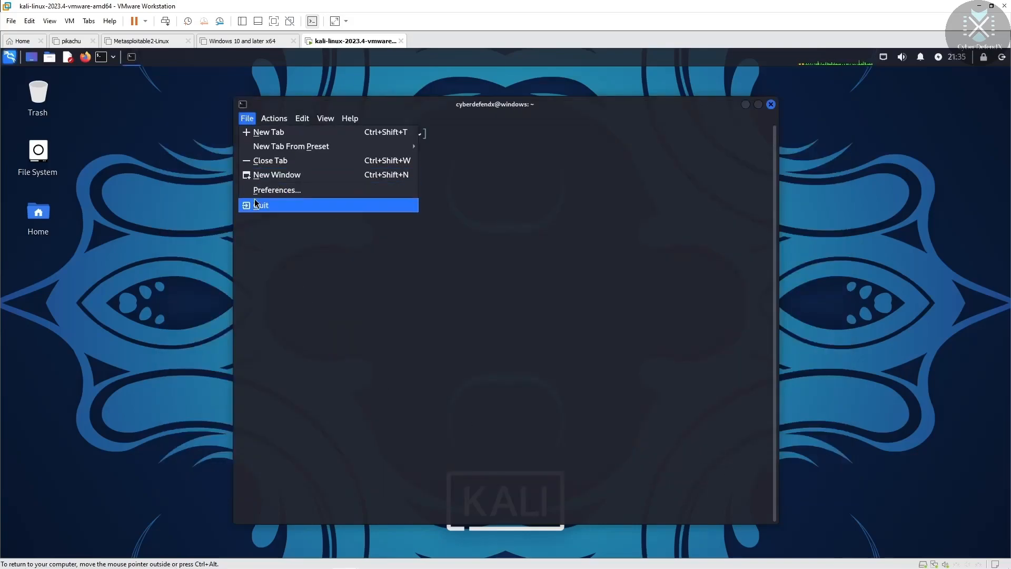
left_click(276, 189)
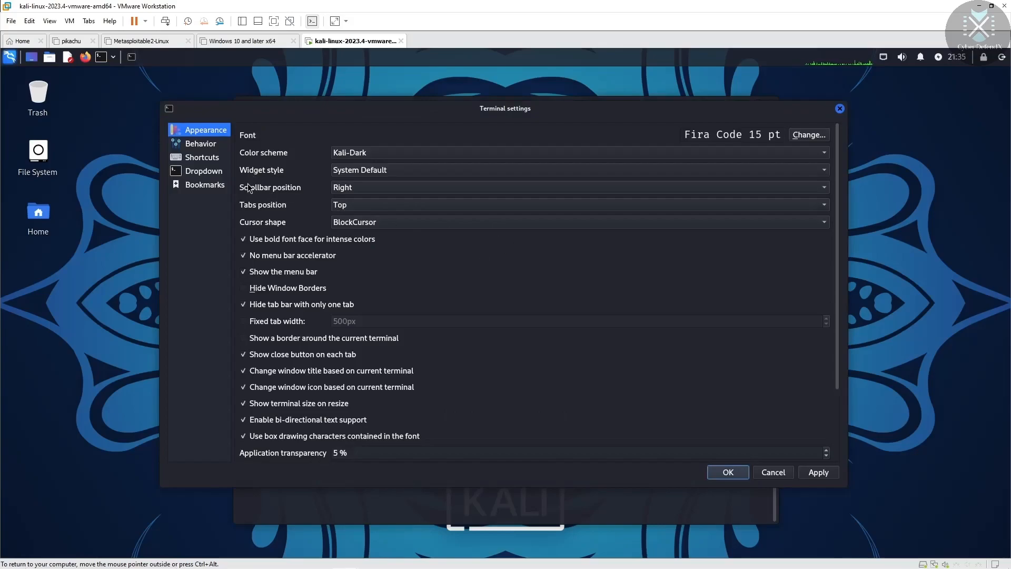
left_click(634, 190)
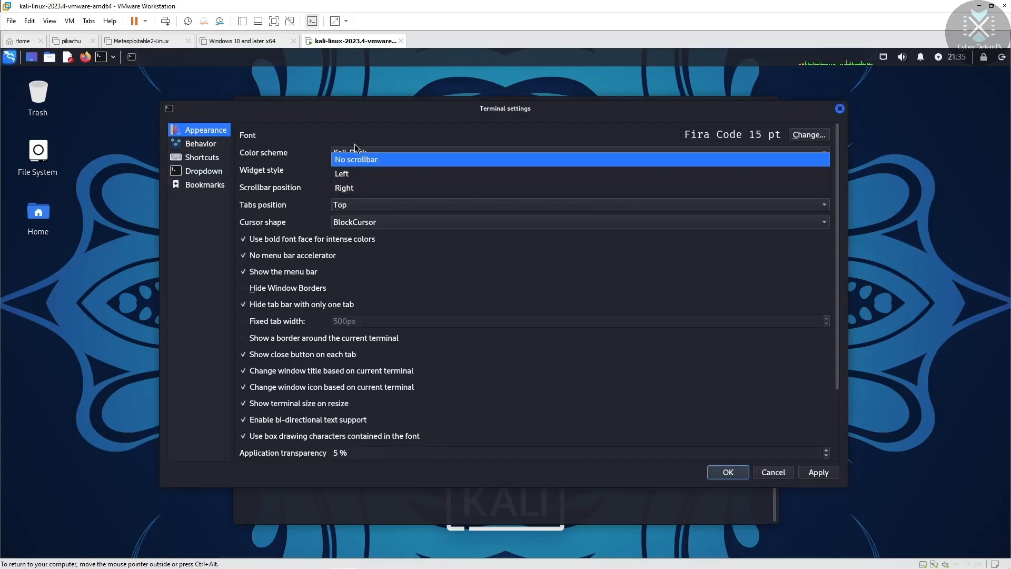
left_click(352, 174)
left_click(818, 472)
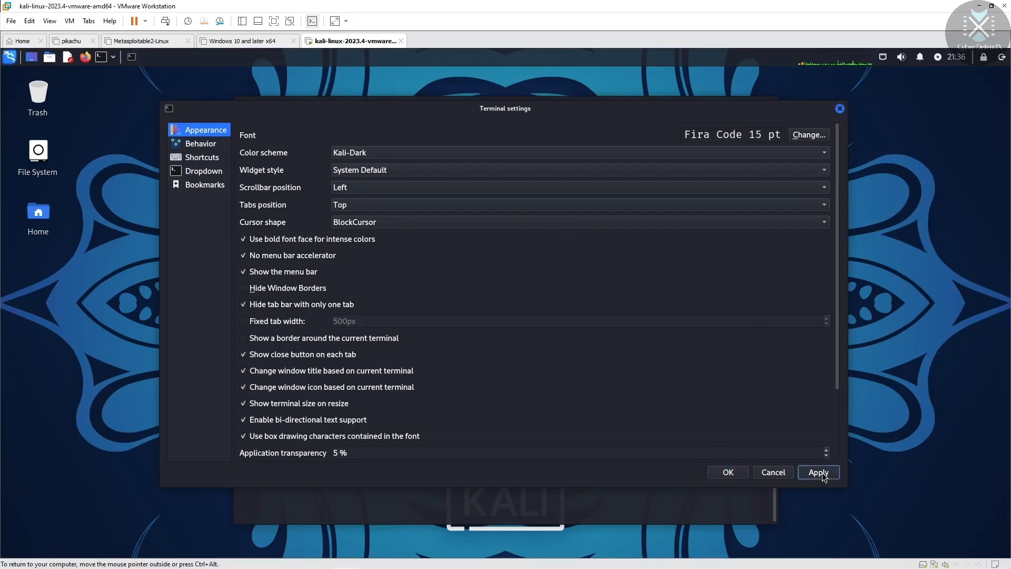
left_click(728, 472)
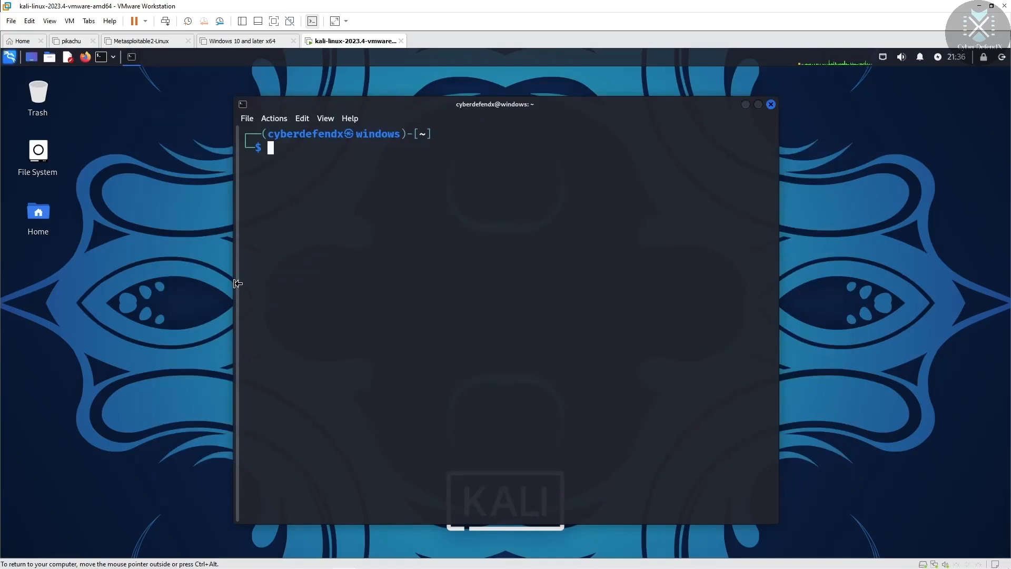
Step: Change the terminal scrollbar position to Right and apply it
left_click(247, 119)
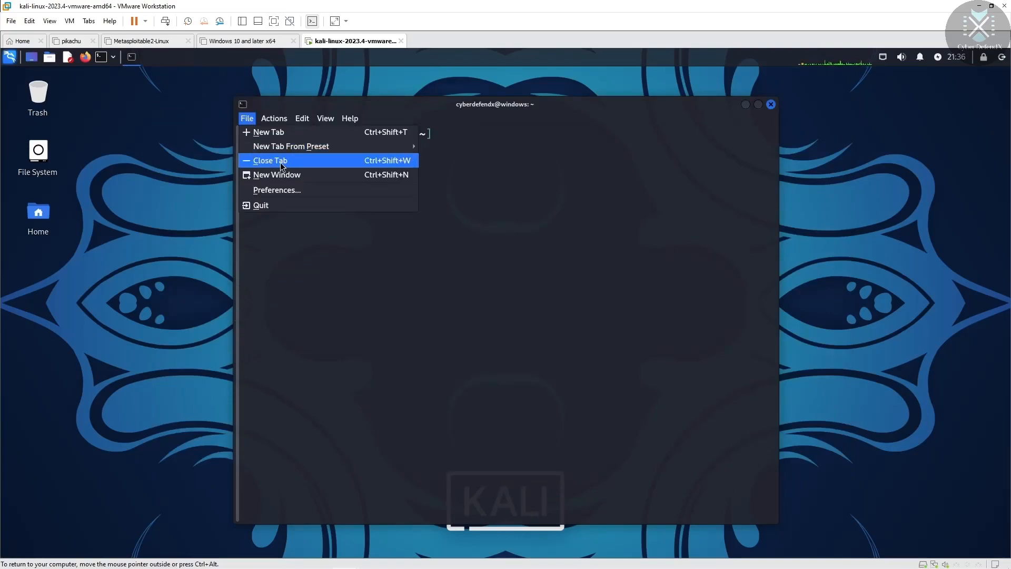
left_click(281, 191)
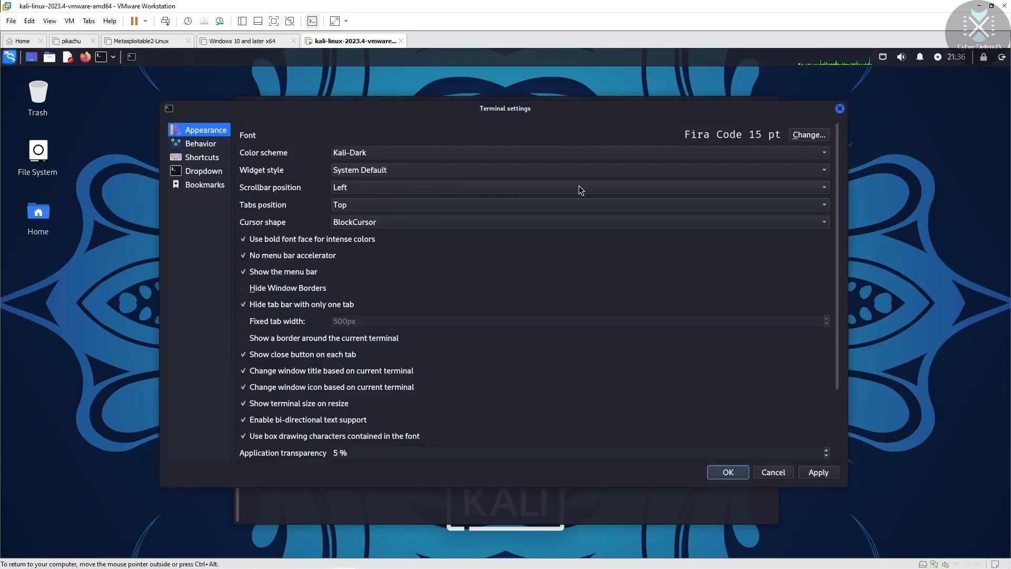
left_click(801, 189)
left_click(453, 199)
left_click(818, 471)
left_click(728, 472)
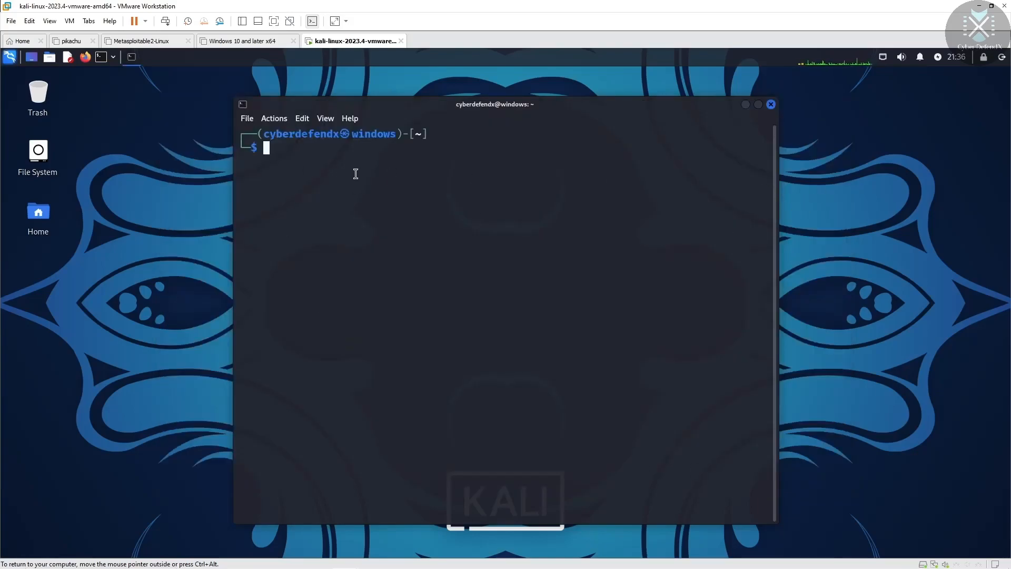
left_click(254, 122)
Step: Select the WhiteOnBlack colour scheme in terminal Preferences and apply it
left_click(288, 192)
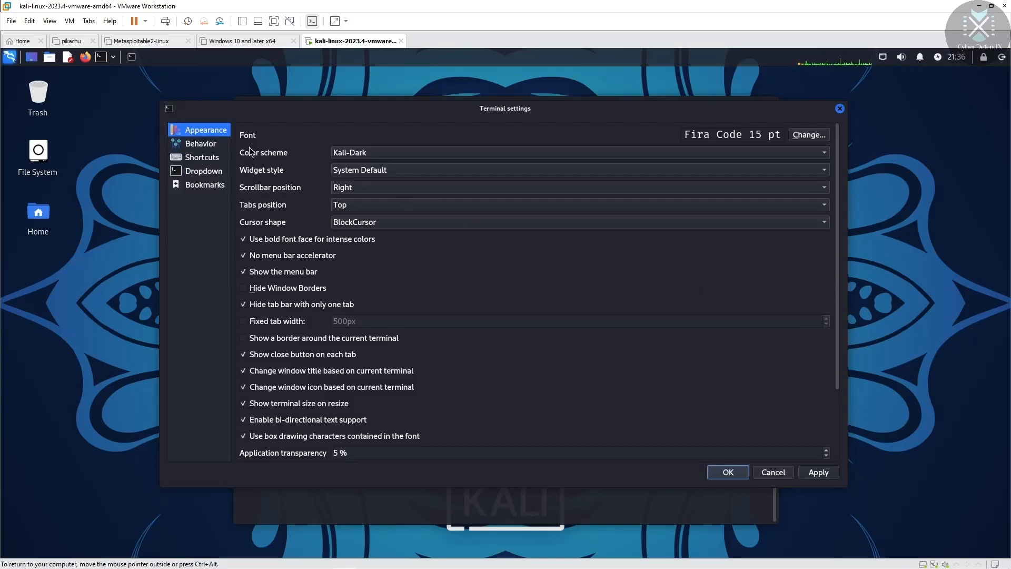
left_click(496, 152)
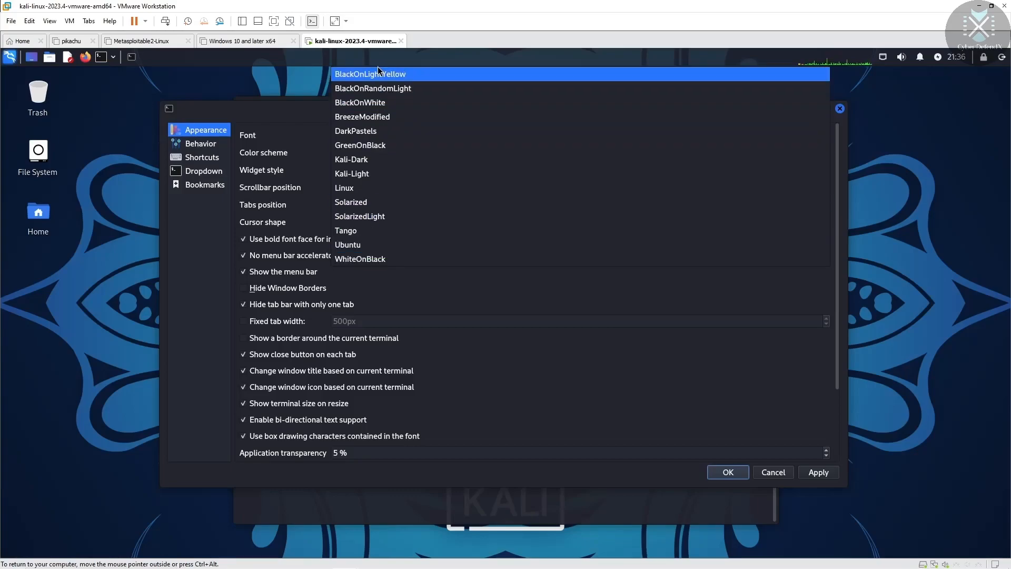
left_click(364, 259)
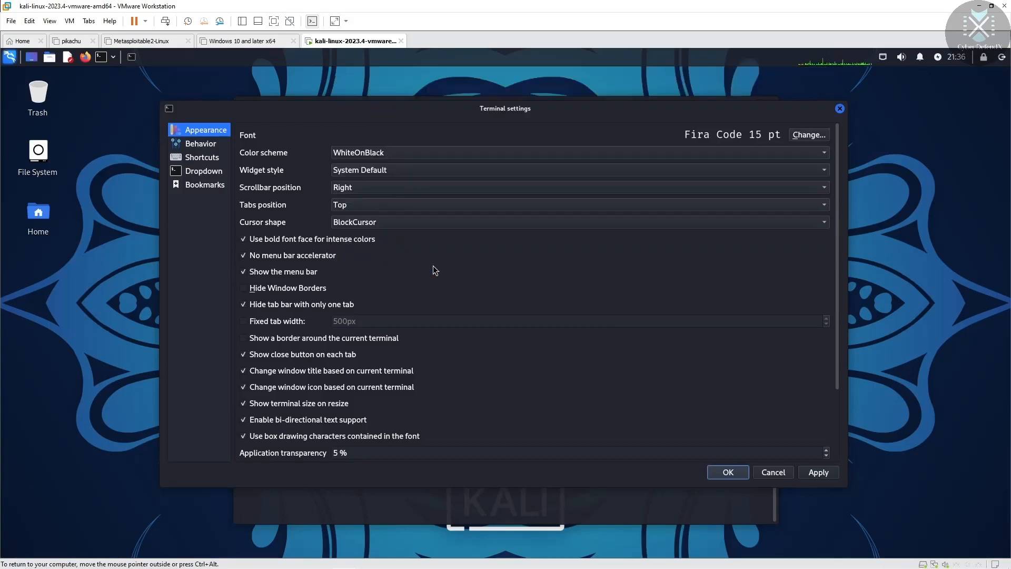
left_click(819, 472)
left_click(726, 473)
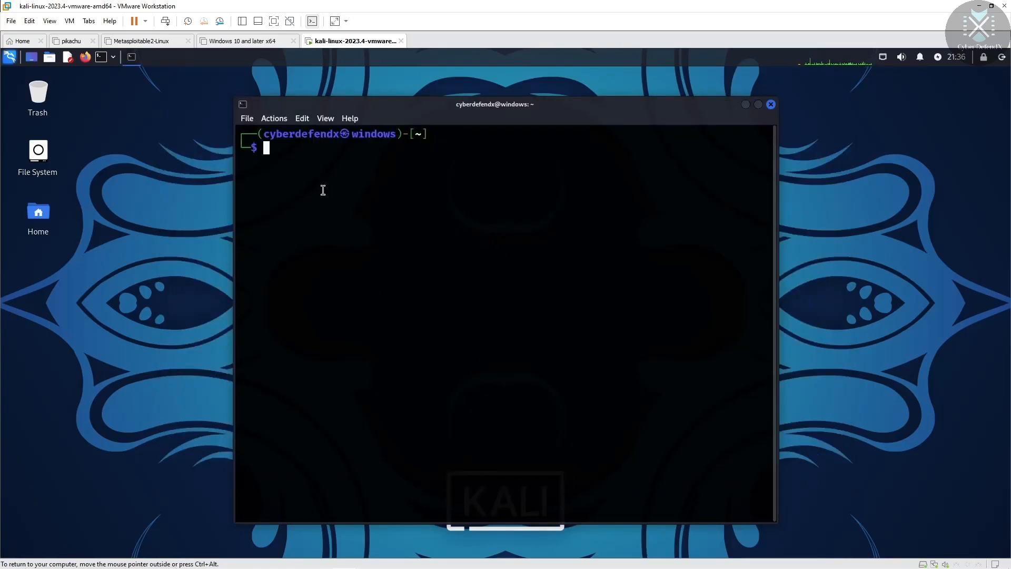
Step: Type some test text at the prompt and erase it
type("aptr")
key("BackSpace")
type("hjrsyh")
key("BackSpace")
key("BackSpace")
key("BackSpace")
key("BackSpace")
key("BackSpace")
key("BackSpace")
key("BackSpace")
key("BackSpace")
key("BackSpace")
Step: Apply the purple Ubuntu colour scheme to the terminal and test-type at the prompt
left_click(247, 119)
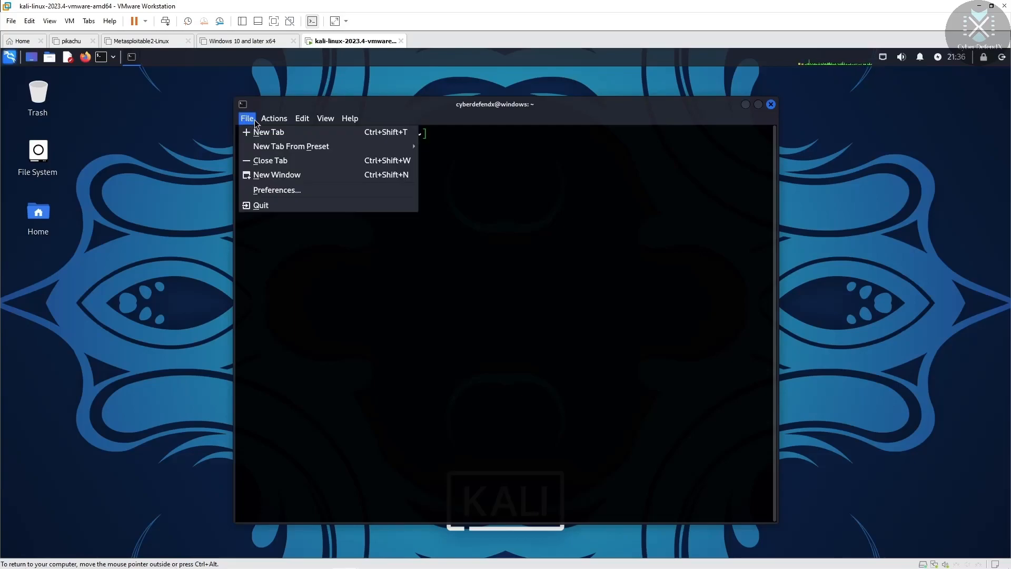
mouse_move(274, 118)
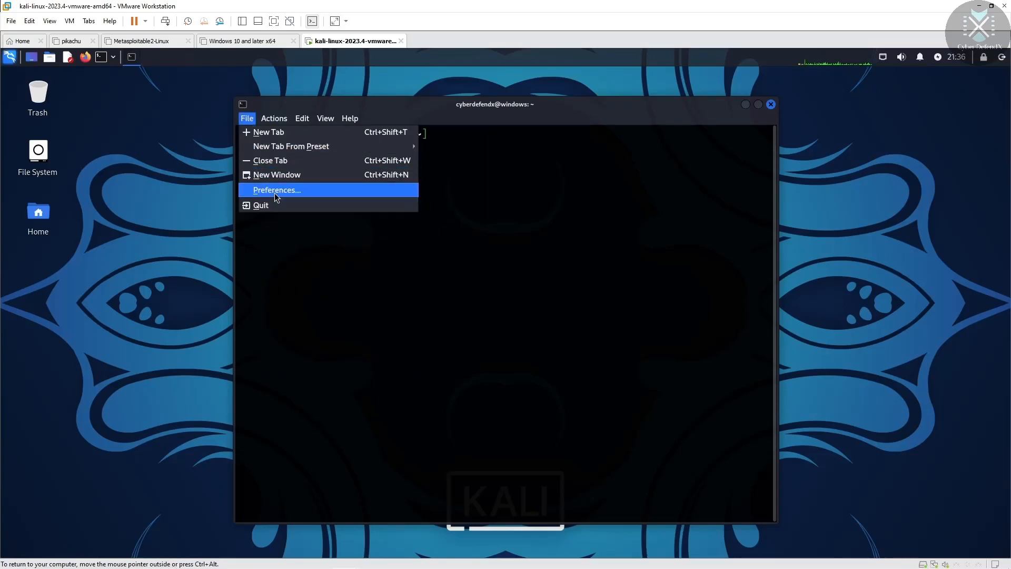
left_click(287, 190)
left_click(401, 157)
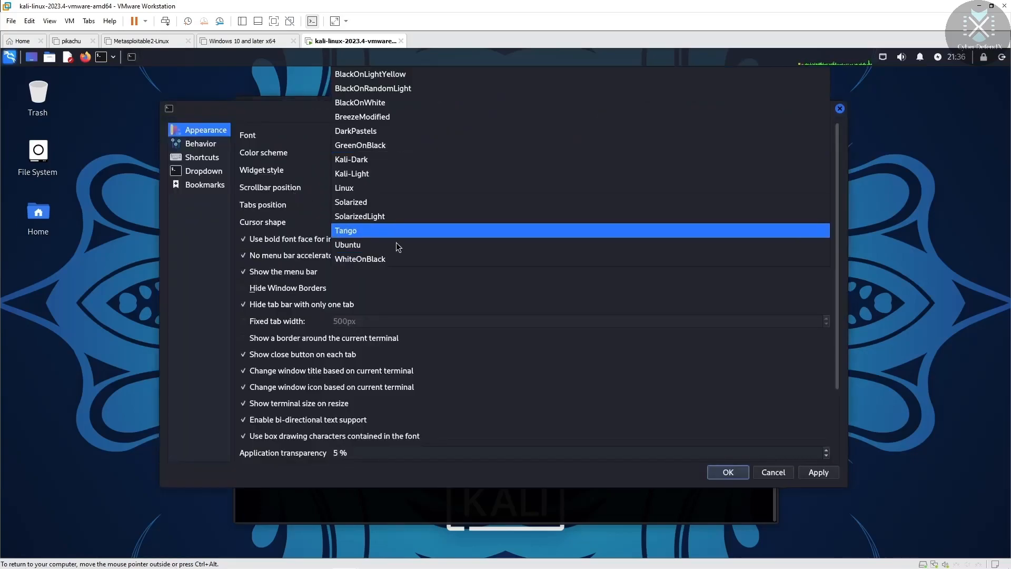
left_click(384, 245)
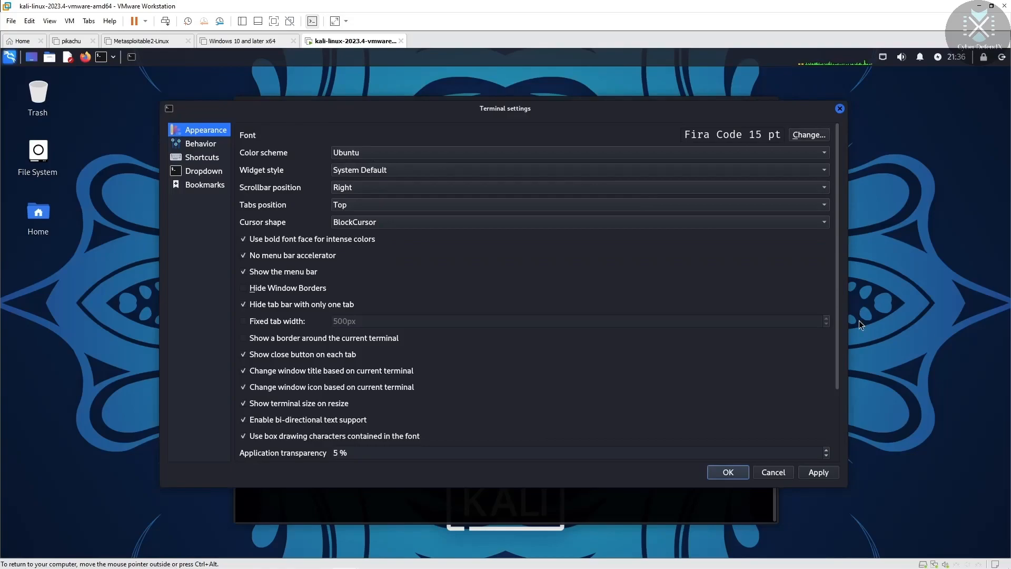
left_click(819, 473)
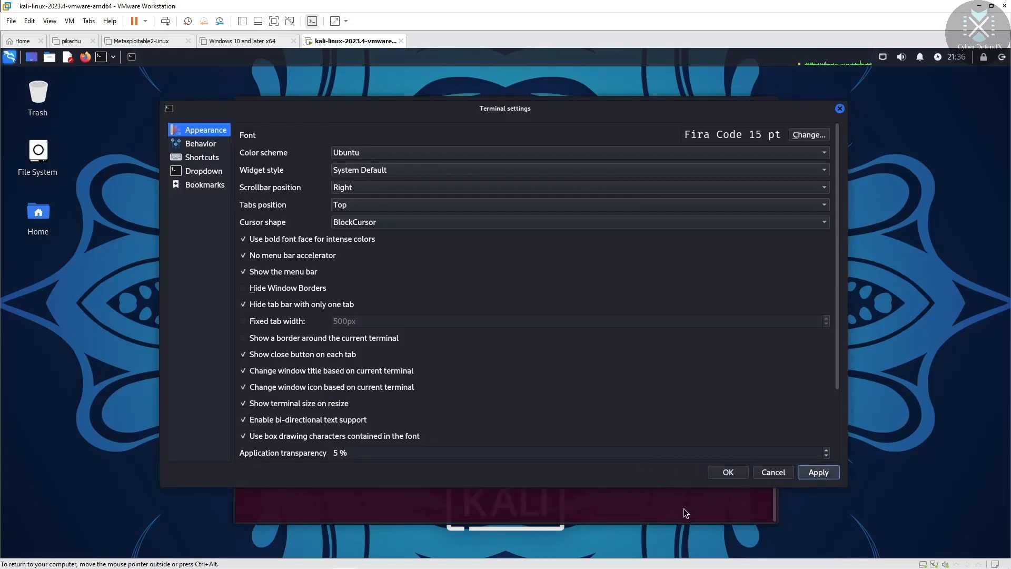
left_click(729, 473)
type("afstgergfdyet5")
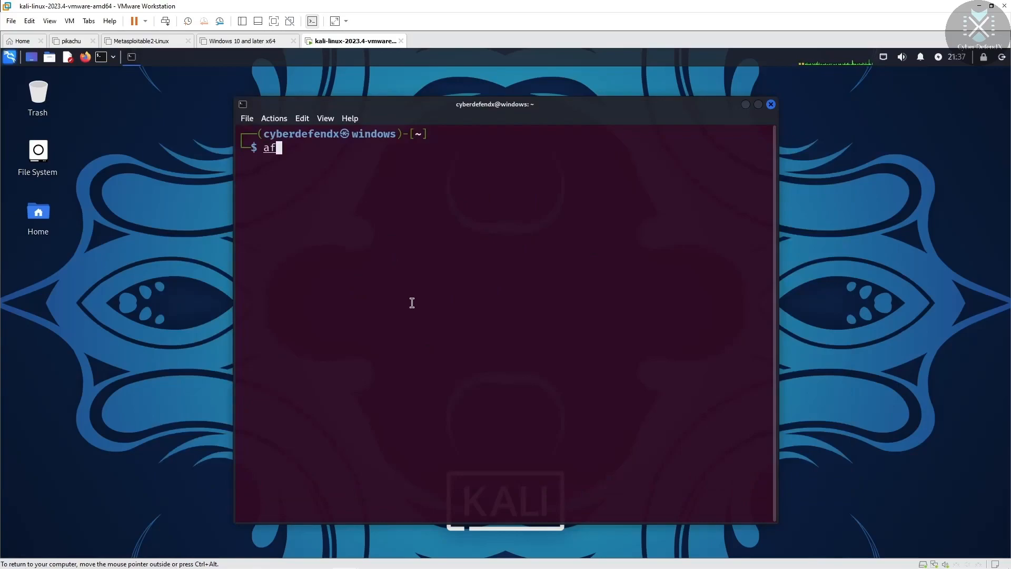
key("BackSpace")
key("BackSpace")
key("BackSpace")
key("BackSpace")
key("BackSpace")
key("BackSpace")
key("BackSpace")
key("BackSpace")
key("BackSpace")
key("BackSpace")
key("BackSpace")
key("BackSpace")
key("BackSpace")
key("BackSpace")
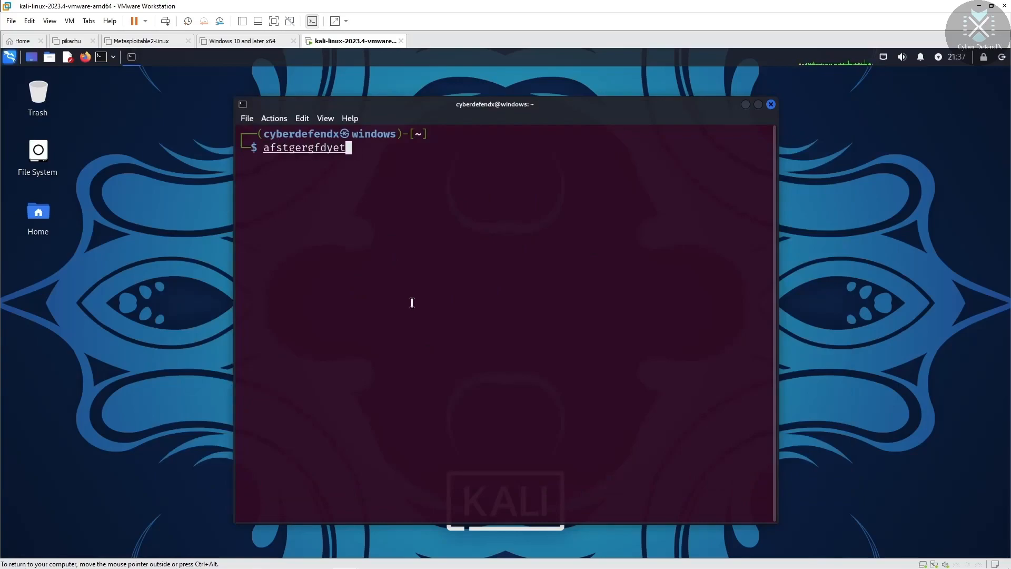
Step: Switch the terminal colour scheme to the light Kali-Light scheme
left_click(252, 119)
left_click(305, 191)
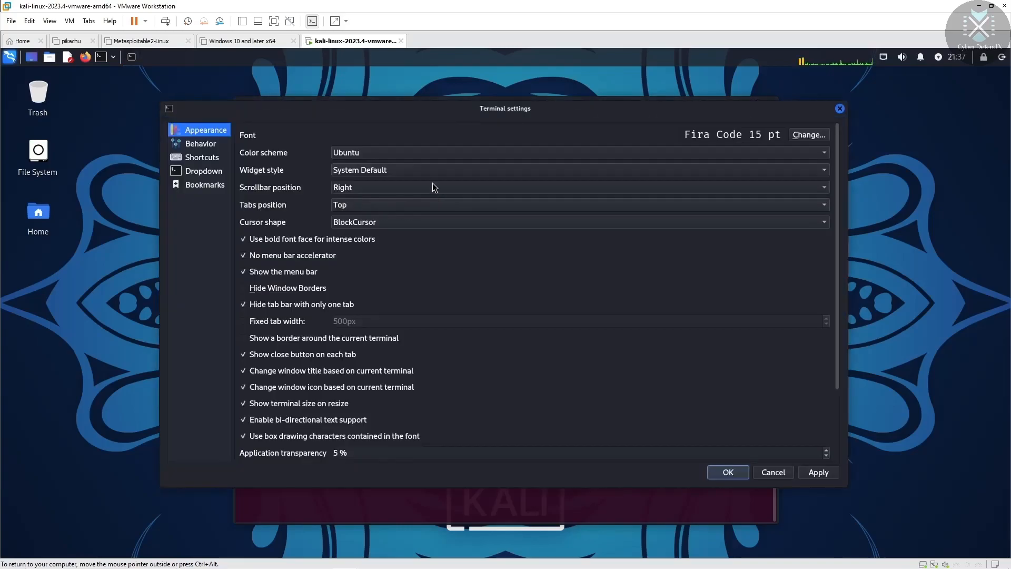
left_click(361, 153)
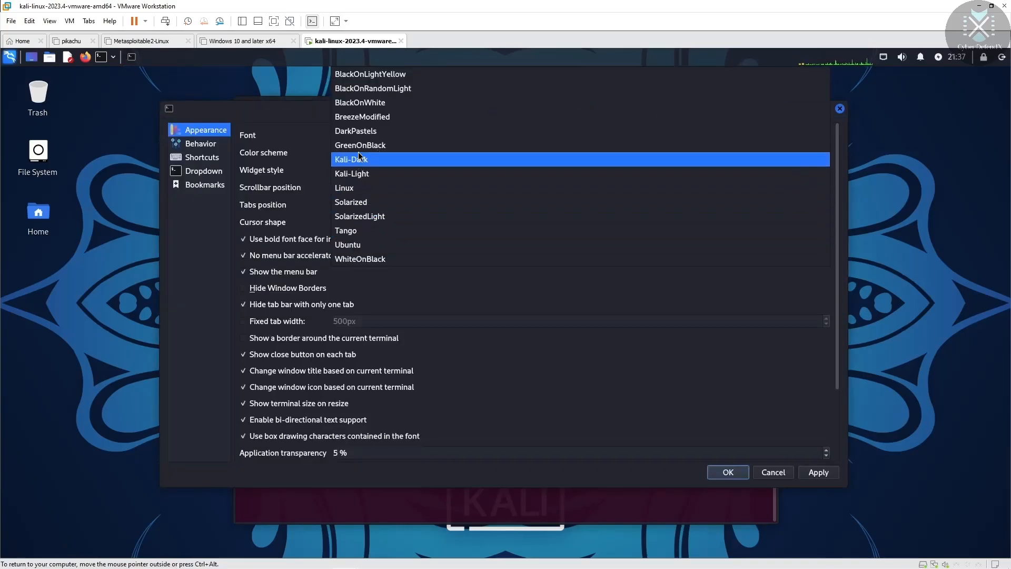
left_click(356, 176)
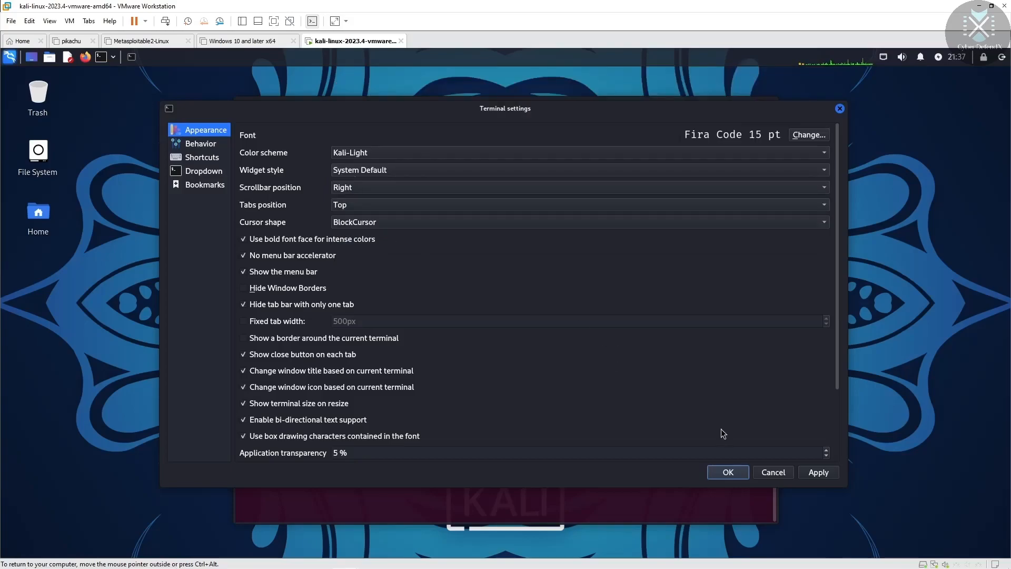
left_click(817, 472)
left_click(729, 472)
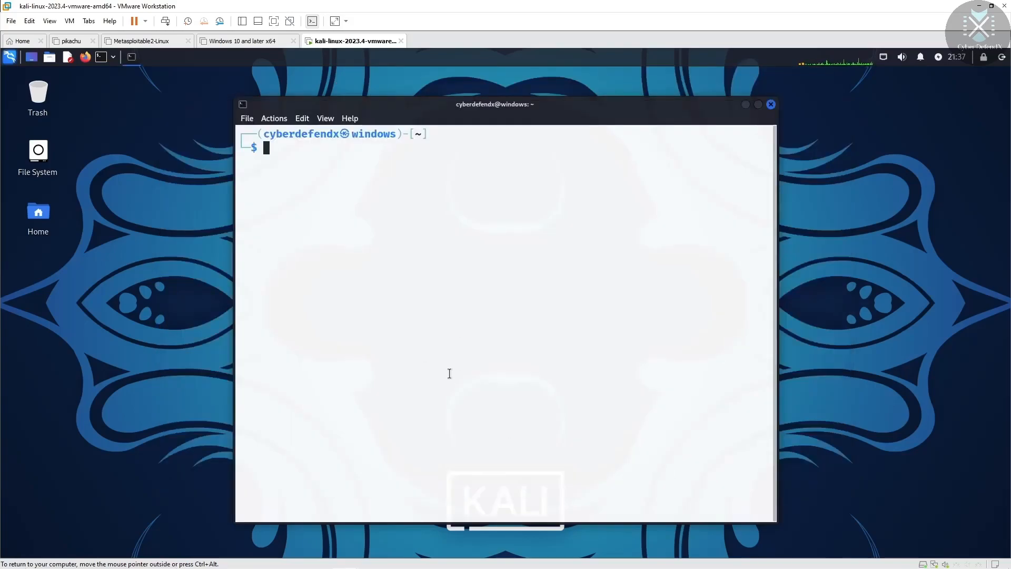
type("grggwertsdf")
Step: Apply the BlackOnWhite colour scheme to the terminal
left_click(245, 116)
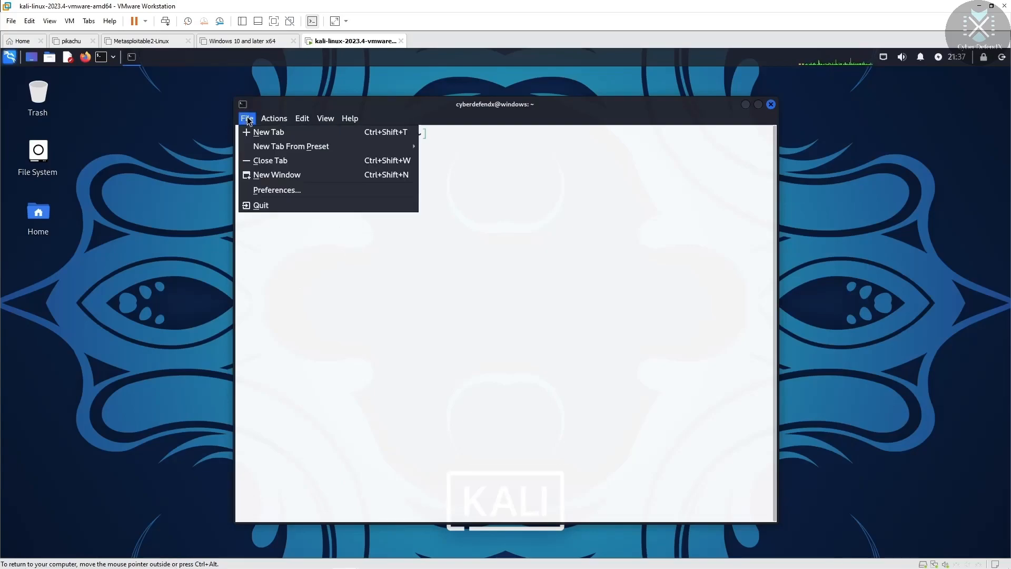
left_click(271, 190)
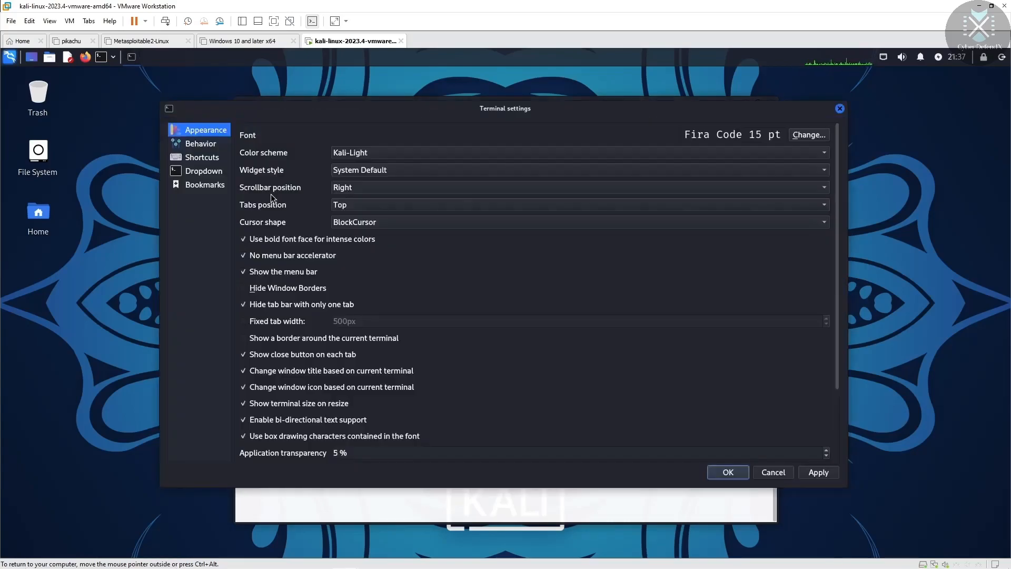
left_click(527, 153)
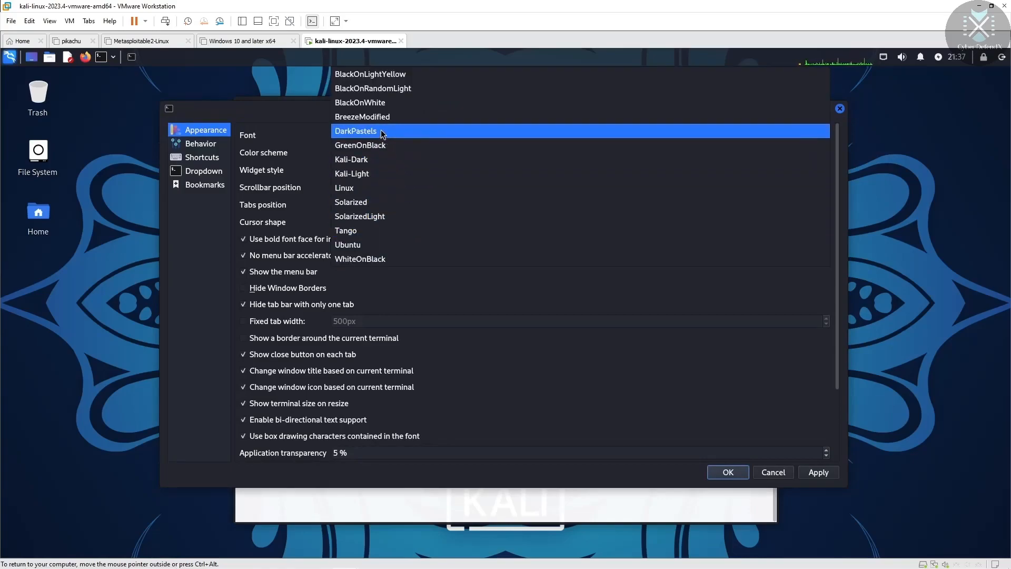
left_click(358, 102)
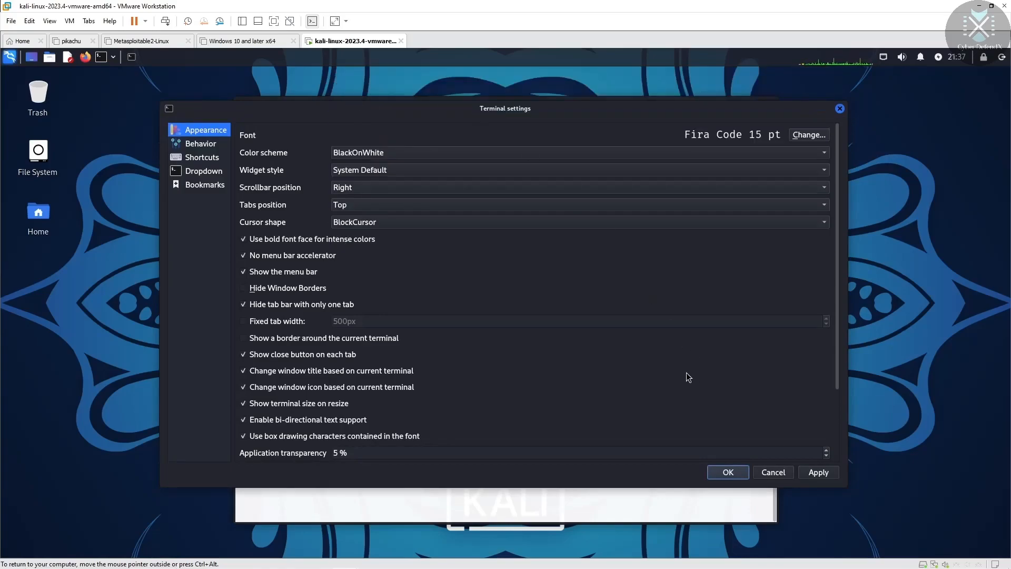
left_click(816, 477)
left_click(727, 475)
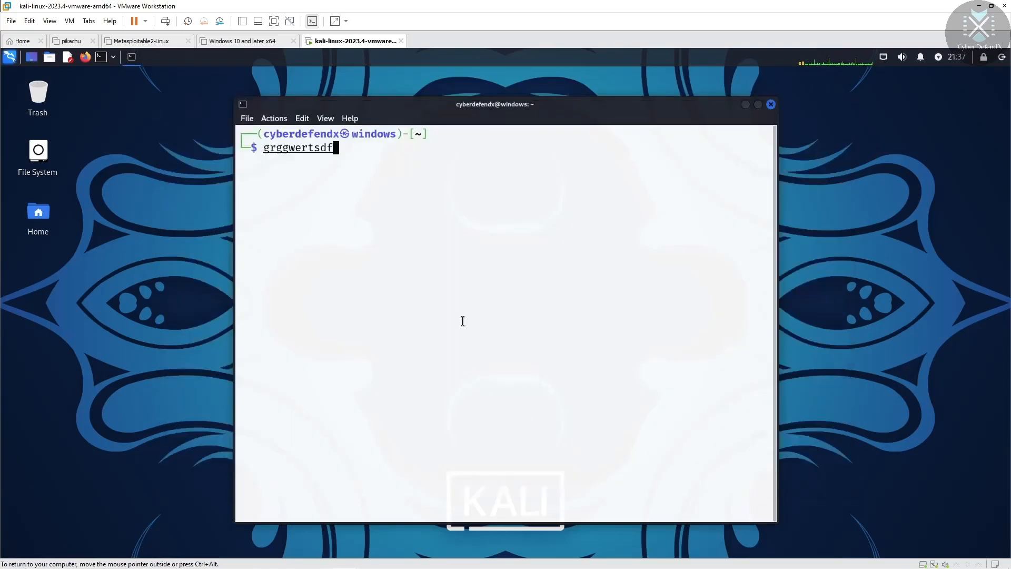
Step: Reconfirm BlackOnWhite in the terminal settings, then type and erase test text at the prompt
left_click(247, 118)
left_click(289, 191)
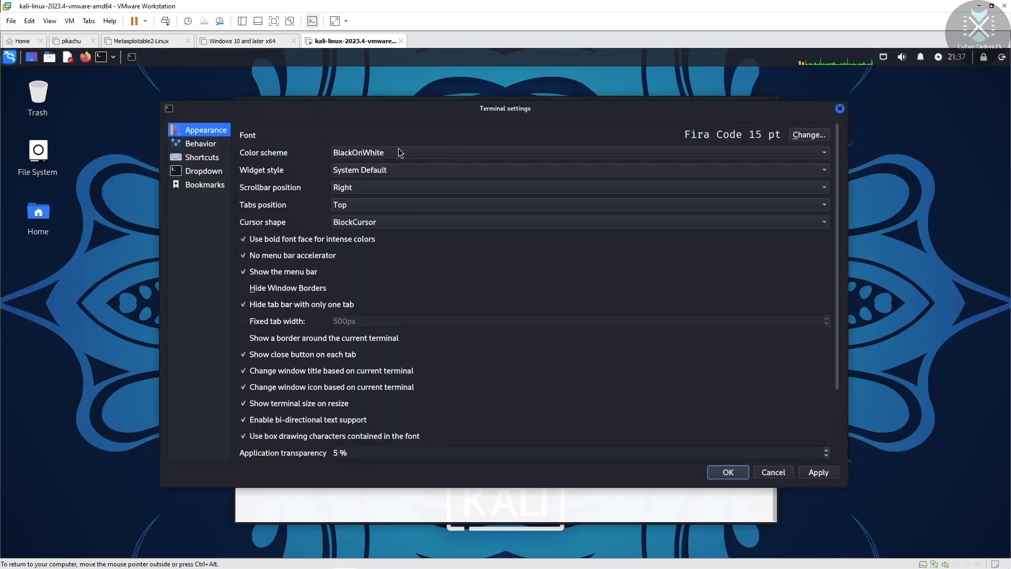
left_click(387, 153)
left_click(439, 151)
left_click(820, 472)
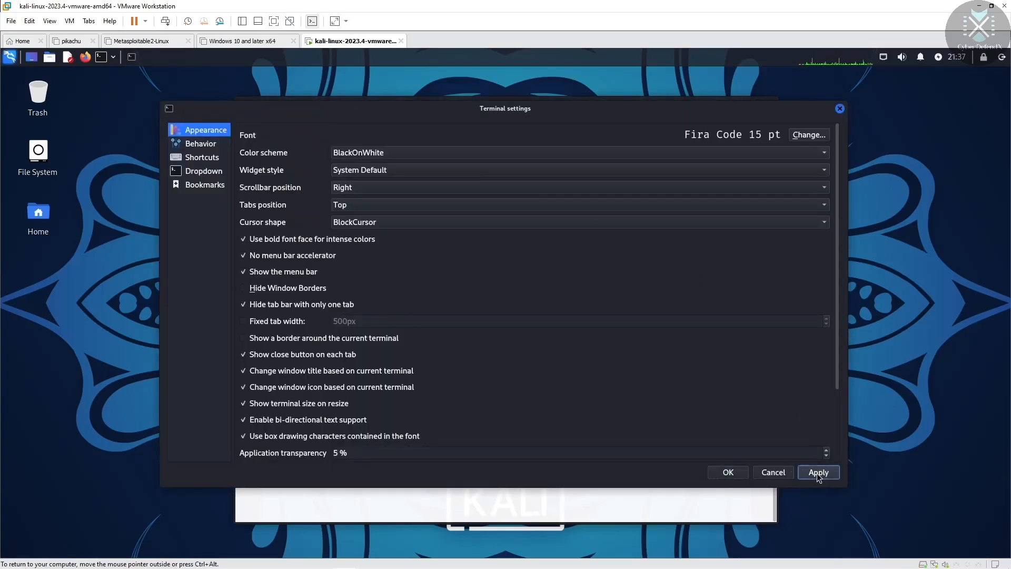
left_click(731, 472)
type("sdfdfhb")
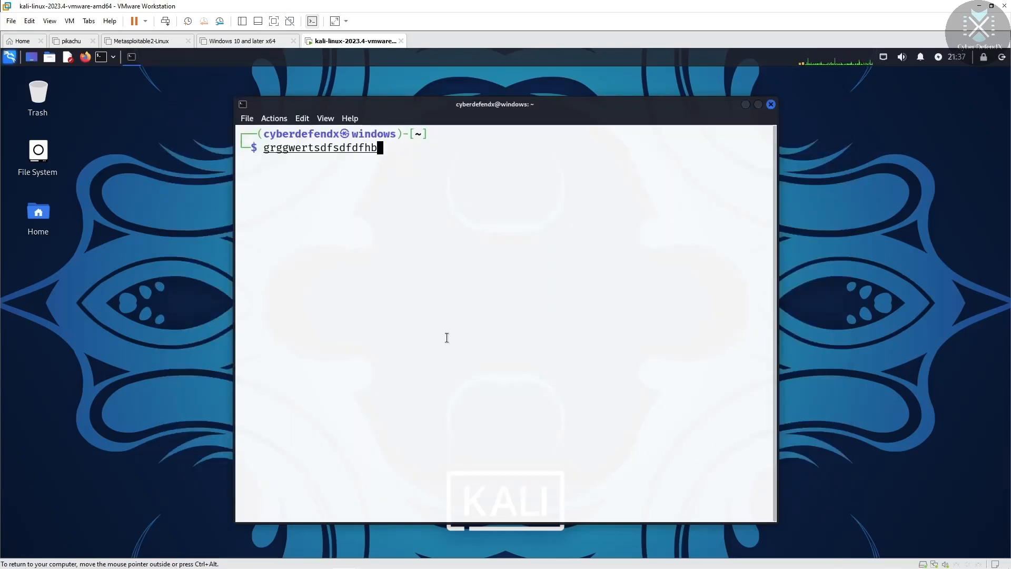
type("dfvbdsfgvdsvrfa")
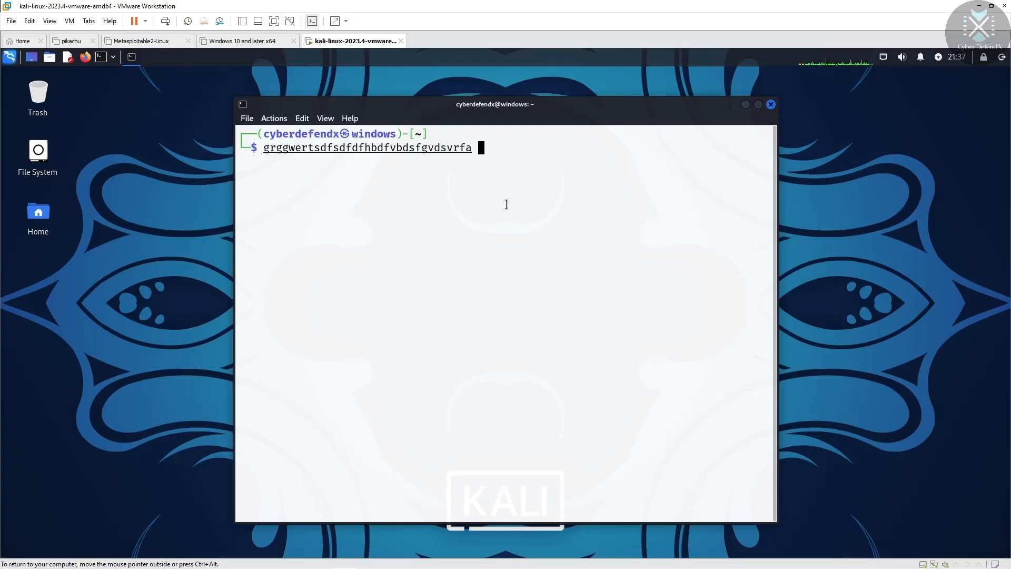
key("BackSpace")
key("BackSpace")
key("BackSpace")
key("BackSpace")
key("BackSpace")
key("BackSpace")
key("BackSpace")
key("BackSpace")
key("BackSpace")
key("BackSpace")
key("BackSpace")
key("BackSpace")
key("BackSpace")
key("BackSpace")
key("BackSpace")
key("BackSpace")
key("BackSpace")
key("BackSpace")
key("BackSpace")
key("BackSpace")
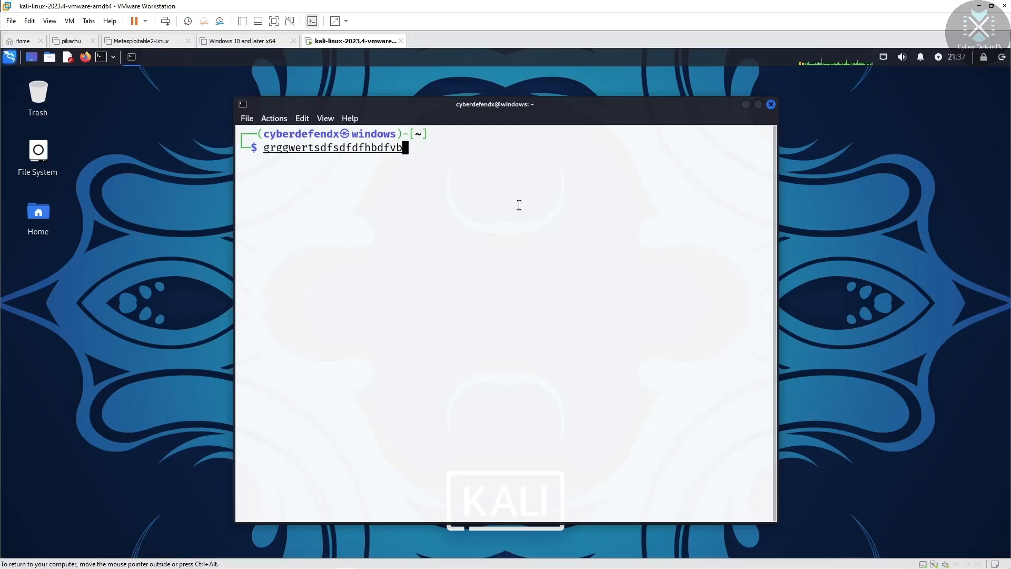
key("BackSpace")
key("BackSpace")
key("BackSpace")
key("BackSpace")
key("BackSpace")
key("BackSpace")
key("BackSpace")
key("BackSpace")
key("BackSpace")
key("BackSpace")
key("BackSpace")
key("BackSpace")
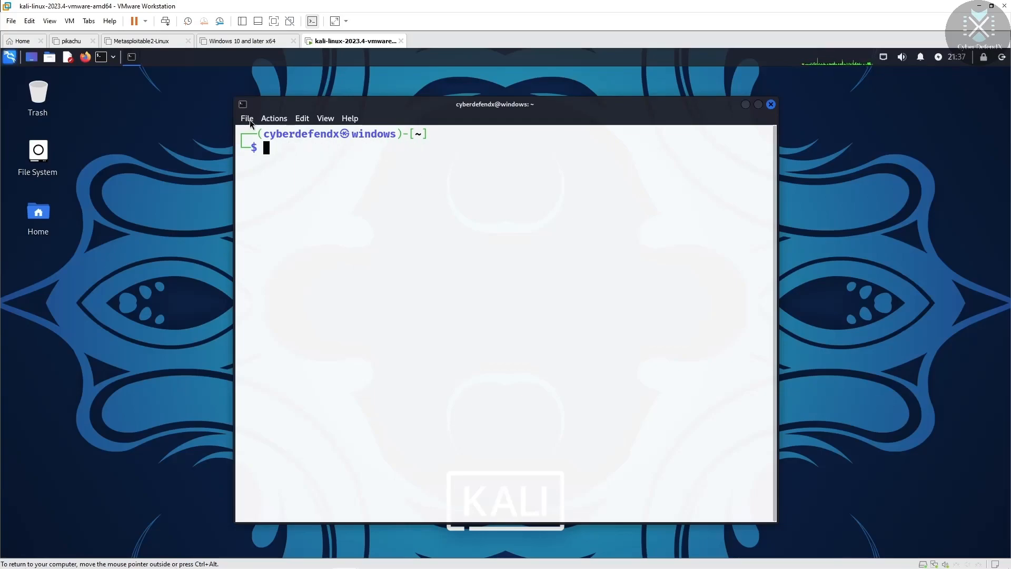
Step: Set the terminal colour scheme to GreenOnBlack
left_click(247, 118)
left_click(292, 188)
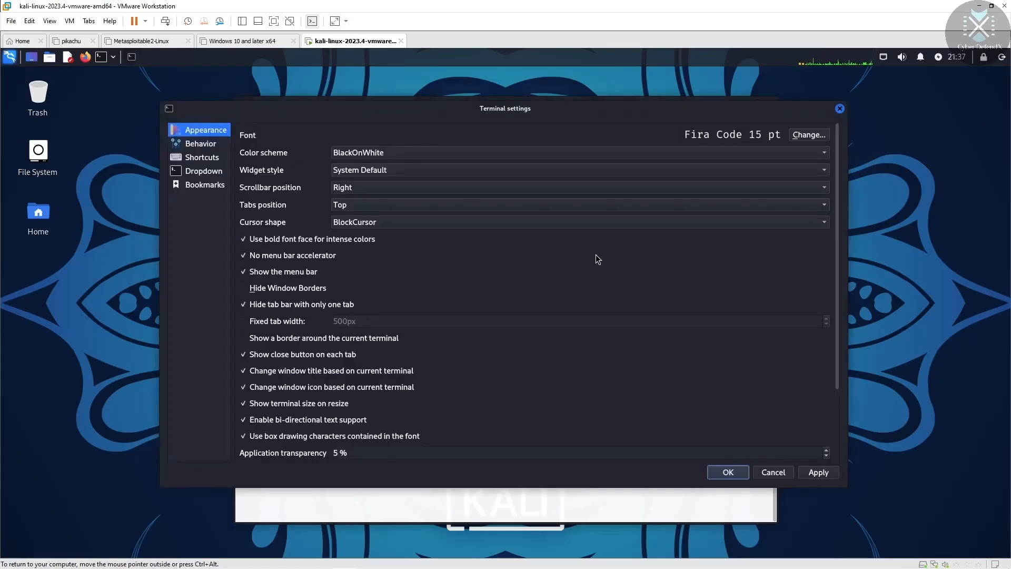
left_click(560, 151)
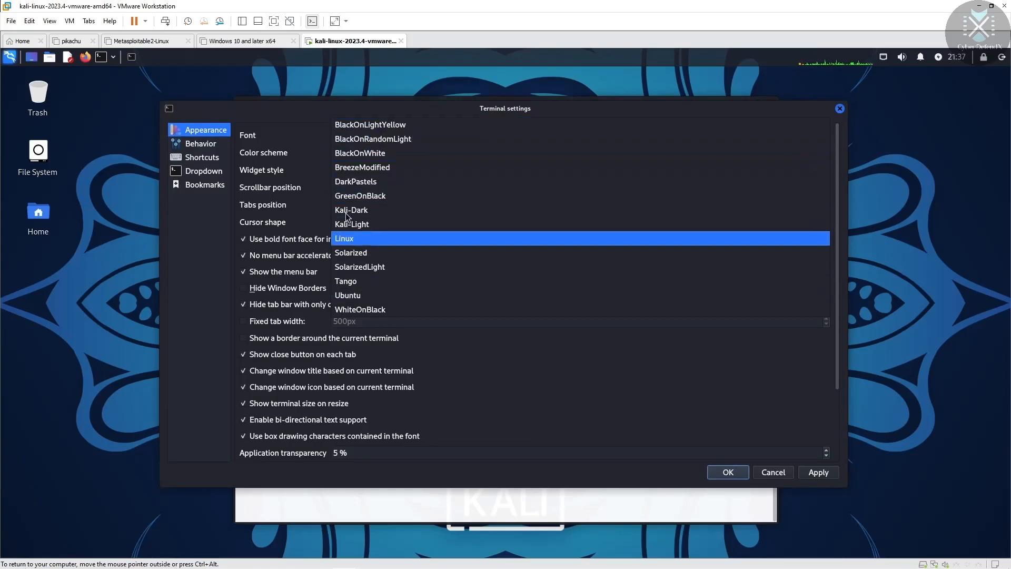
left_click(370, 199)
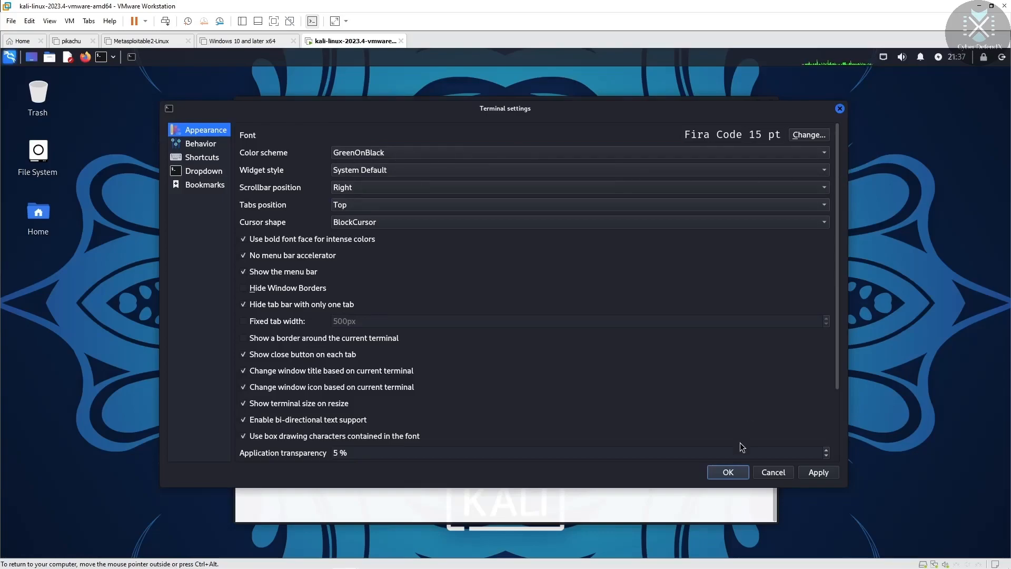
left_click(817, 473)
left_click(728, 472)
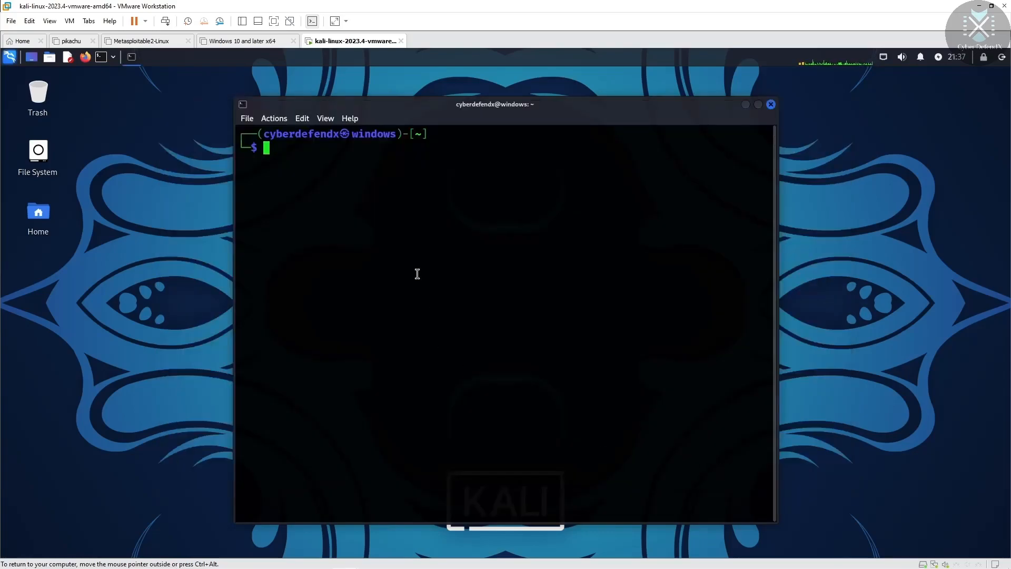
Step: Type and erase test text at the prompt, then nudge the terminal window upward
type("gfhjh")
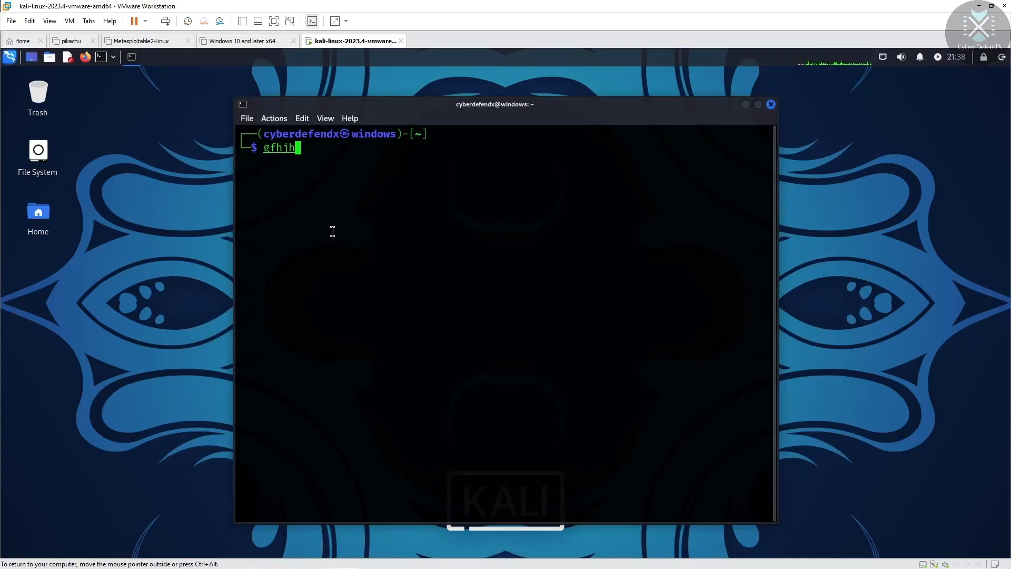
type("fdbdfbbbsahgf")
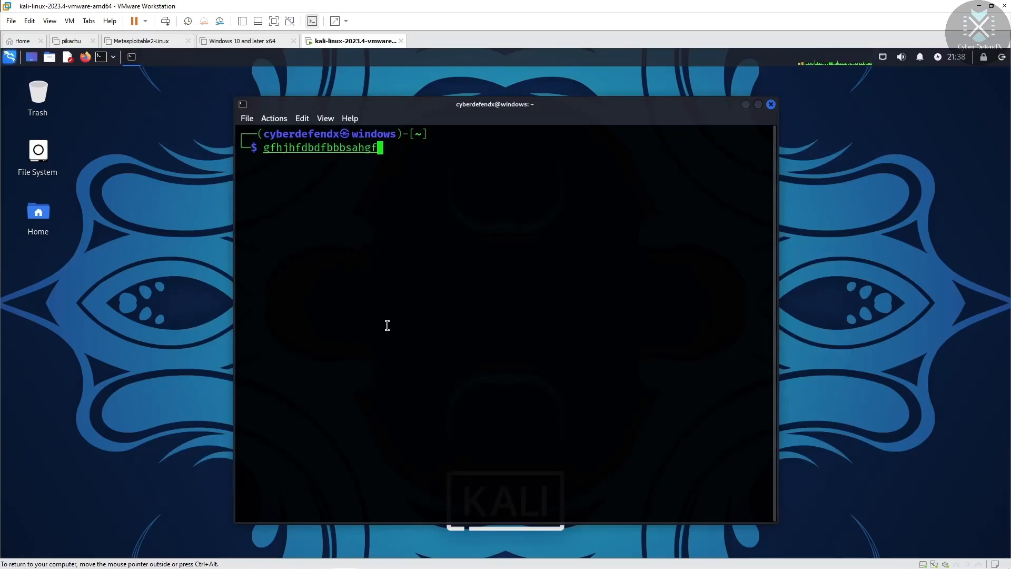
type("dghfdhytifbnmhuikuyjk")
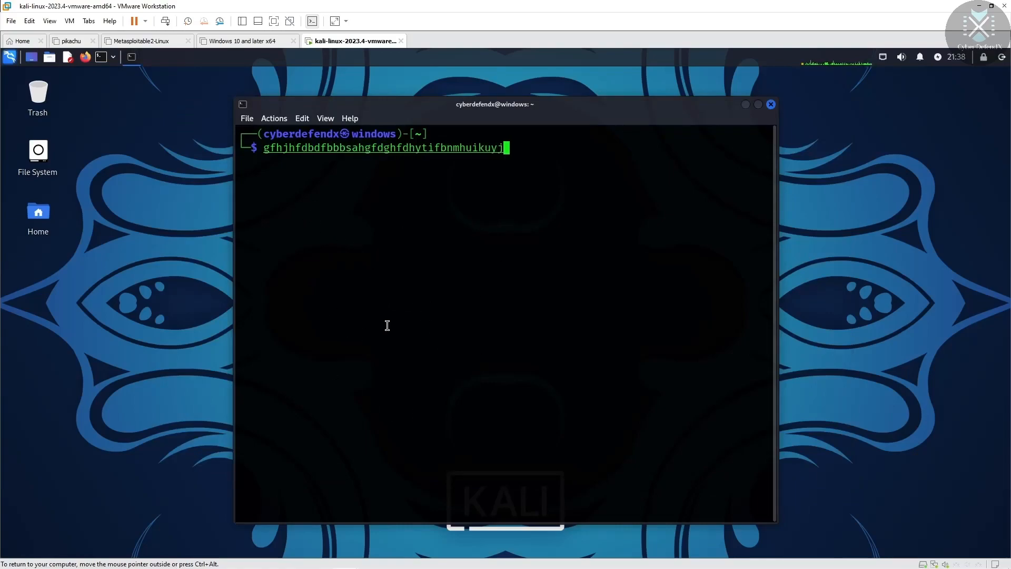
key("BackSpace")
key("BackSpace")
key("BackSpace")
key("BackSpace")
key("BackSpace")
key("BackSpace")
key("BackSpace")
key("BackSpace")
key("BackSpace")
key("BackSpace")
key("BackSpace")
key("BackSpace")
key("BackSpace")
key("BackSpace")
key("BackSpace")
key("BackSpace")
key("BackSpace")
key("BackSpace")
key("BackSpace")
key("BackSpace")
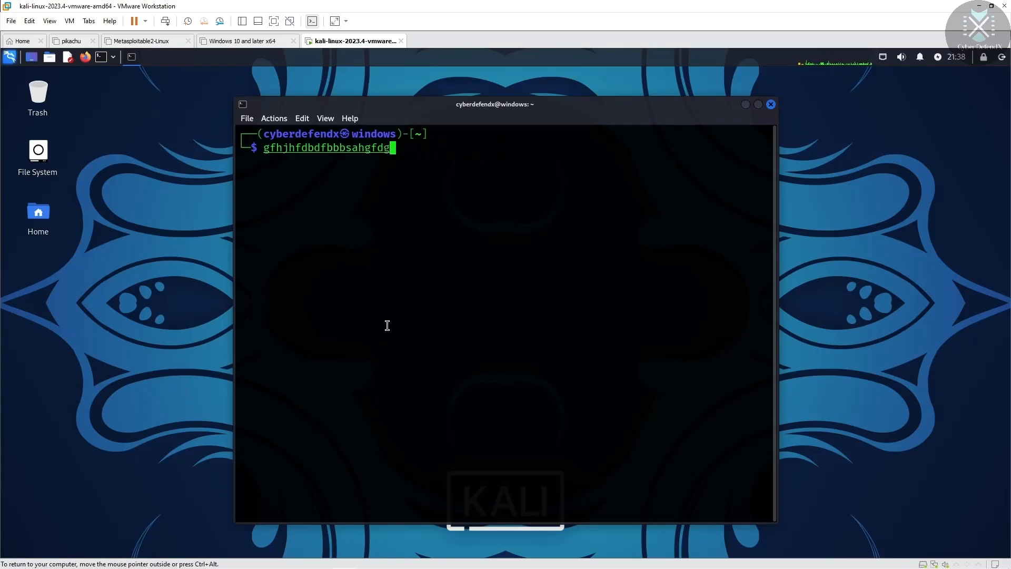
key("BackSpace")
key("BackSpace")
key("BackSpace")
key("BackSpace")
key("BackSpace")
key("BackSpace")
key("BackSpace")
key("BackSpace")
key("BackSpace")
key("BackSpace")
key("BackSpace")
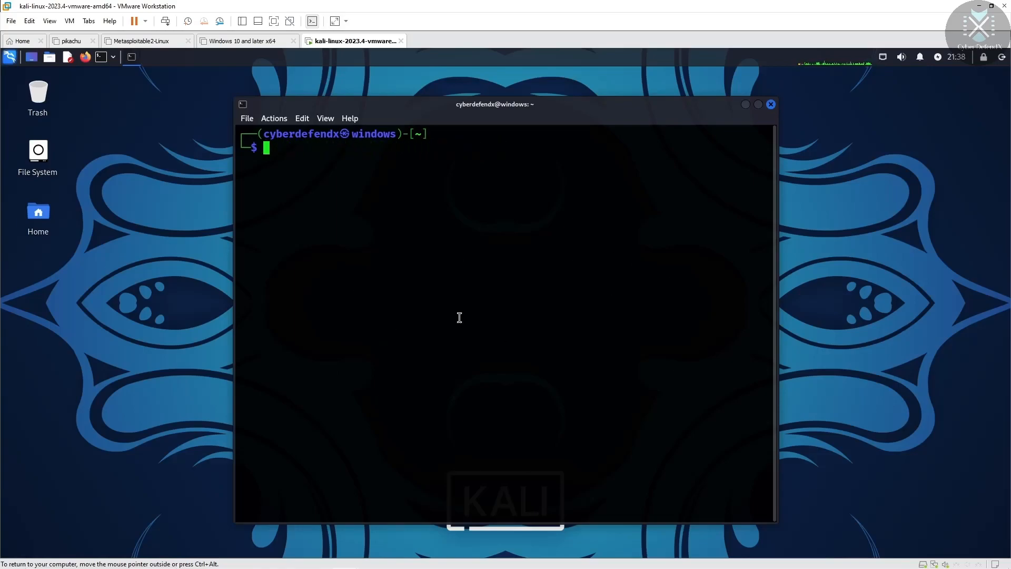
left_click_drag(561, 107, 562, 85)
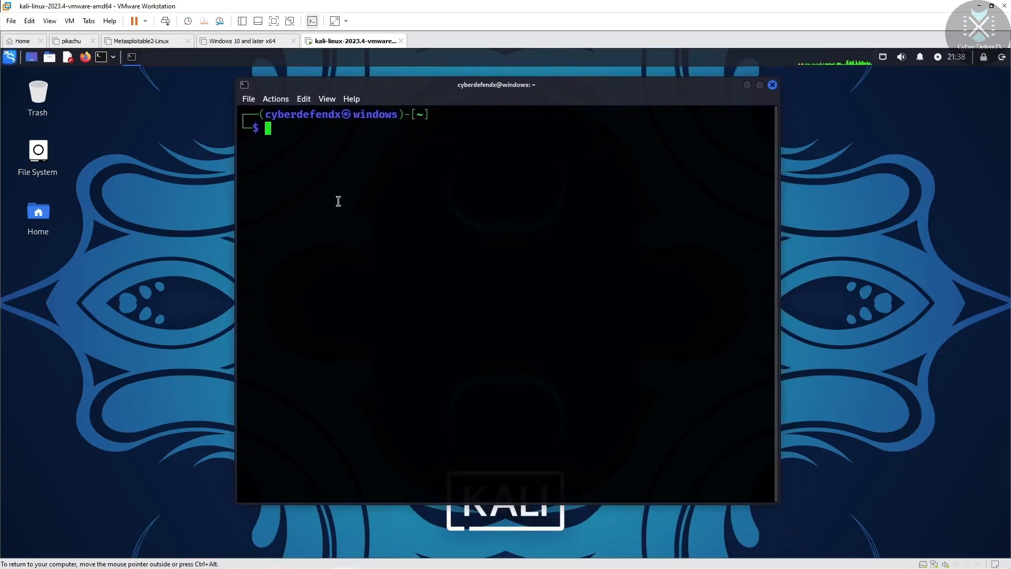
Step: Raise the terminal transparency from 0 % to 10 % in the terminal settings
left_click(247, 99)
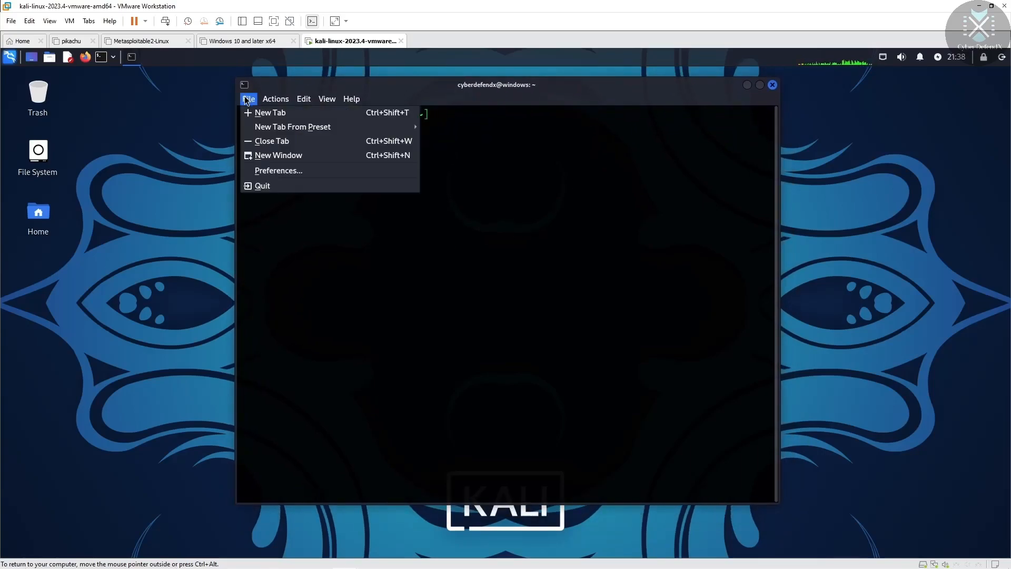
left_click(279, 170)
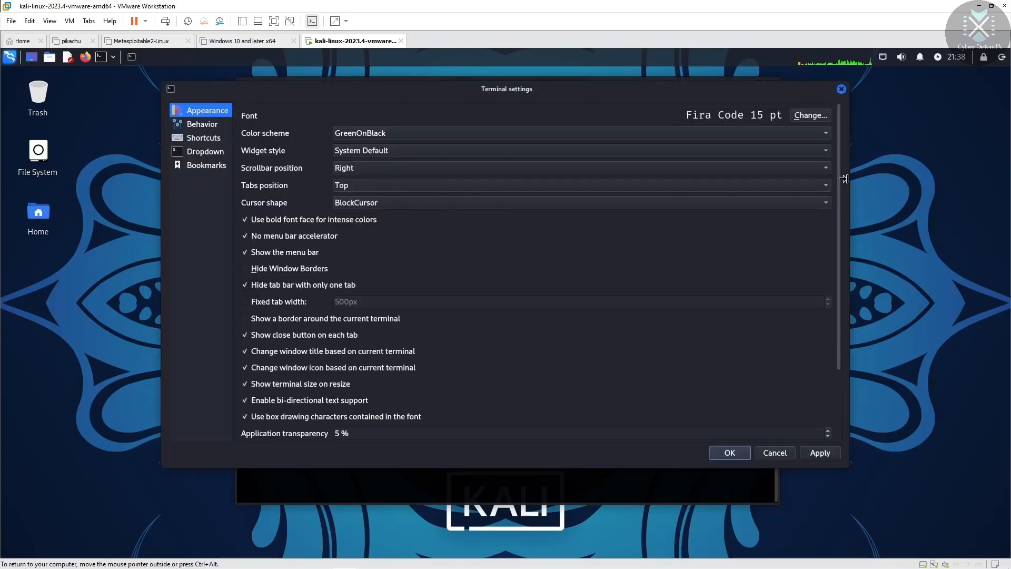
left_click_drag(839, 164, 851, 251)
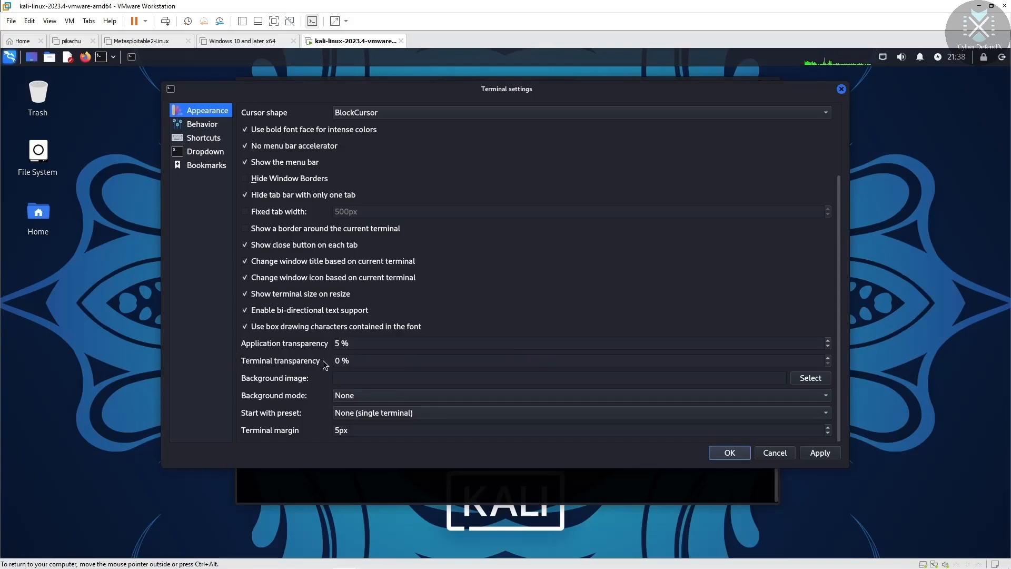
left_click(718, 360)
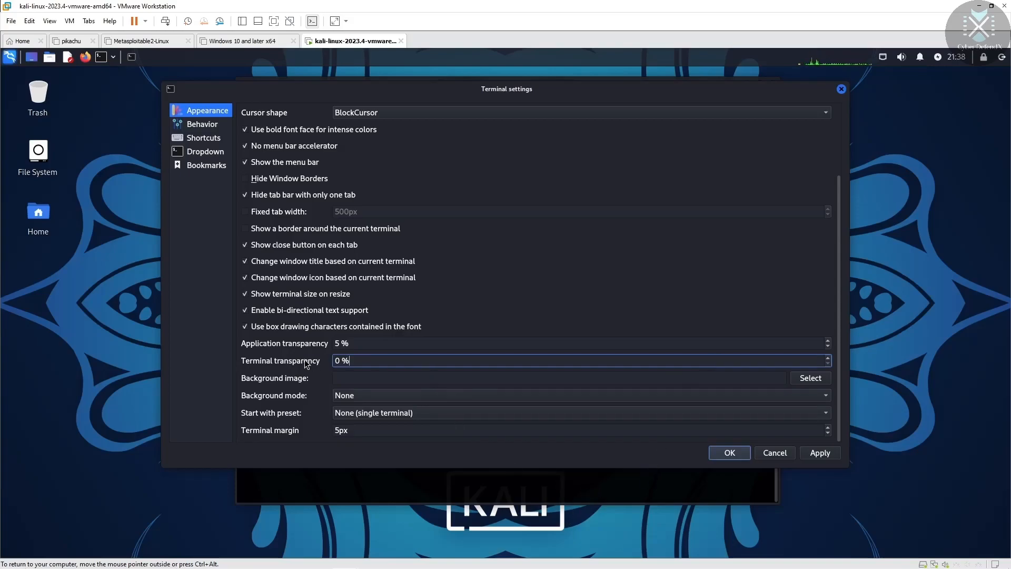
key("BackSpace")
type("10")
left_click(820, 452)
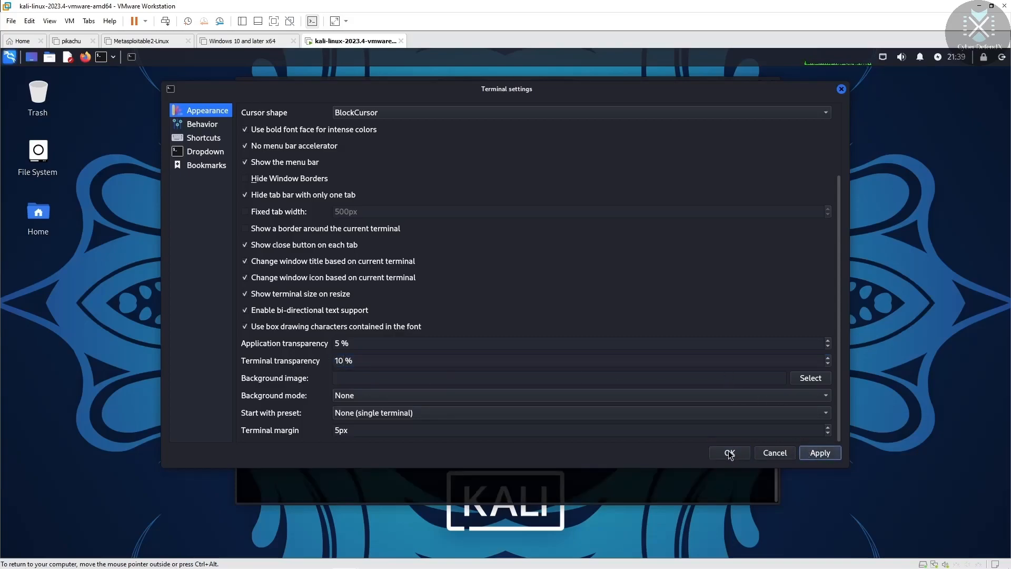
left_click(729, 453)
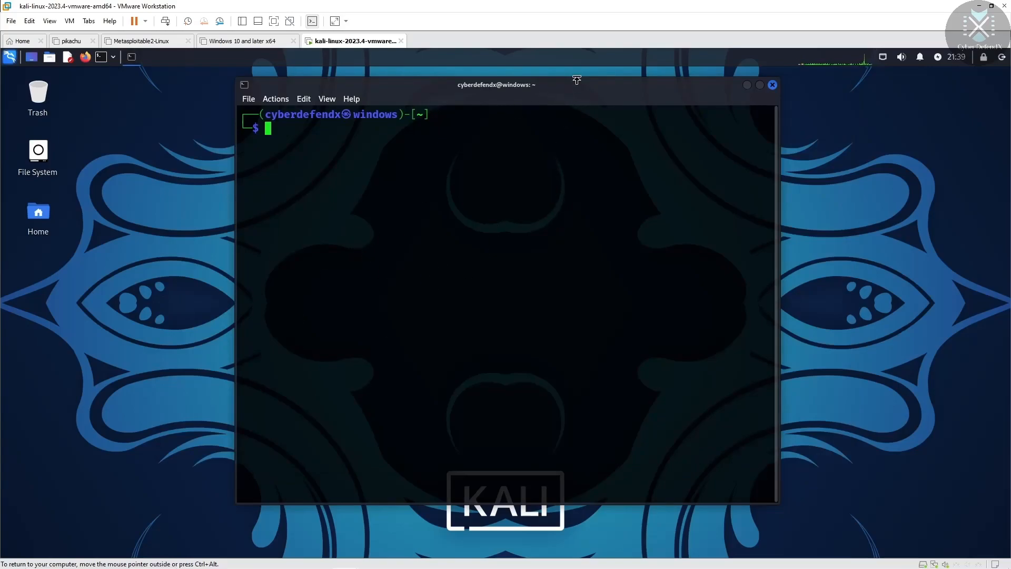
left_click_drag(577, 91, 601, 98)
left_click(275, 106)
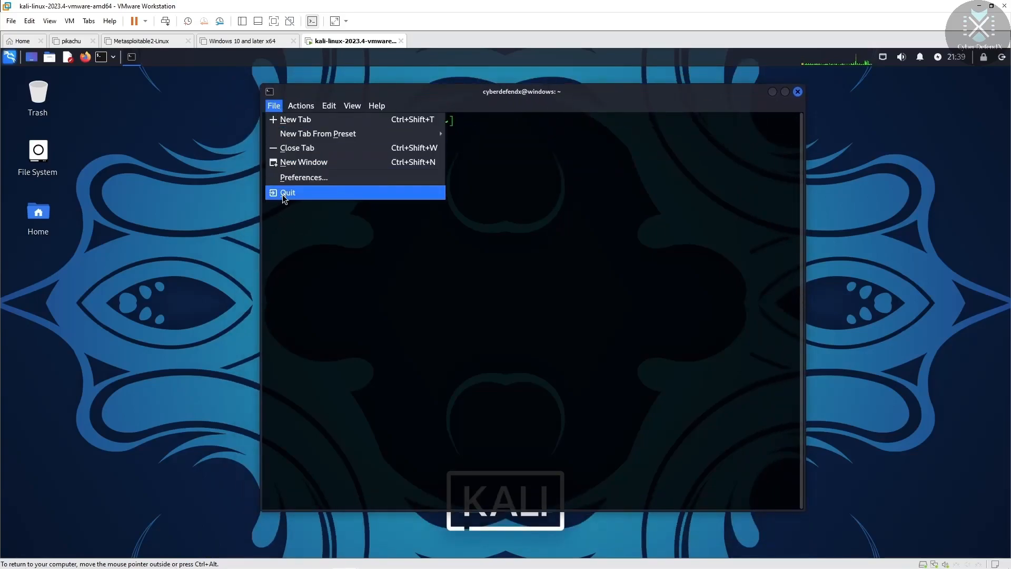
left_click(309, 180)
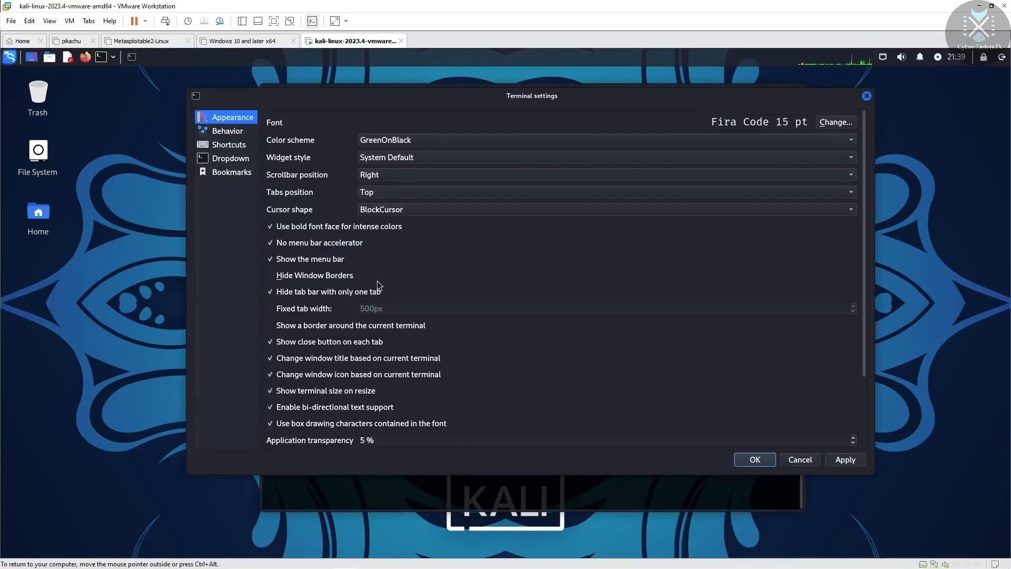
left_click_drag(864, 292, 867, 368)
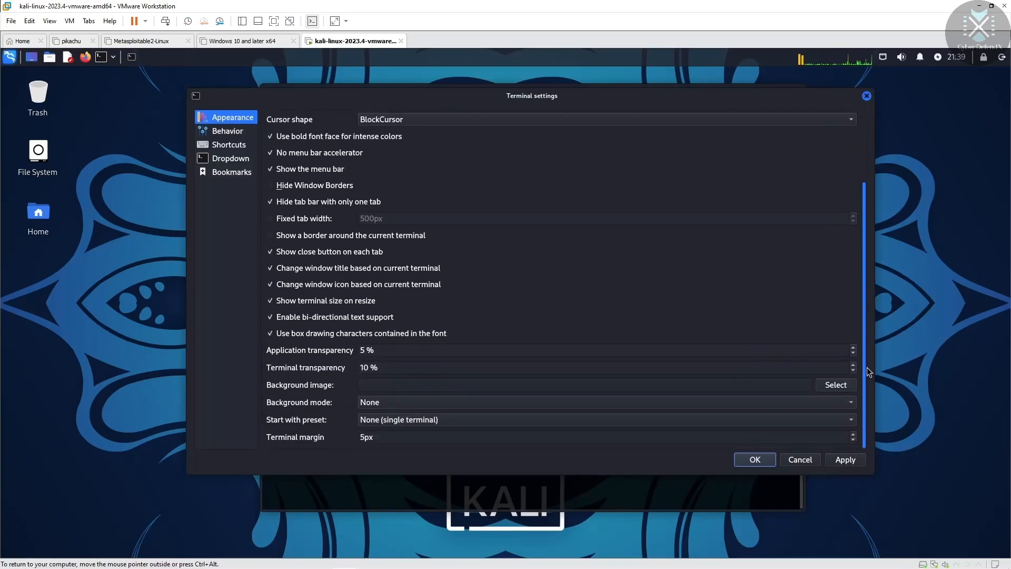
left_click(369, 367)
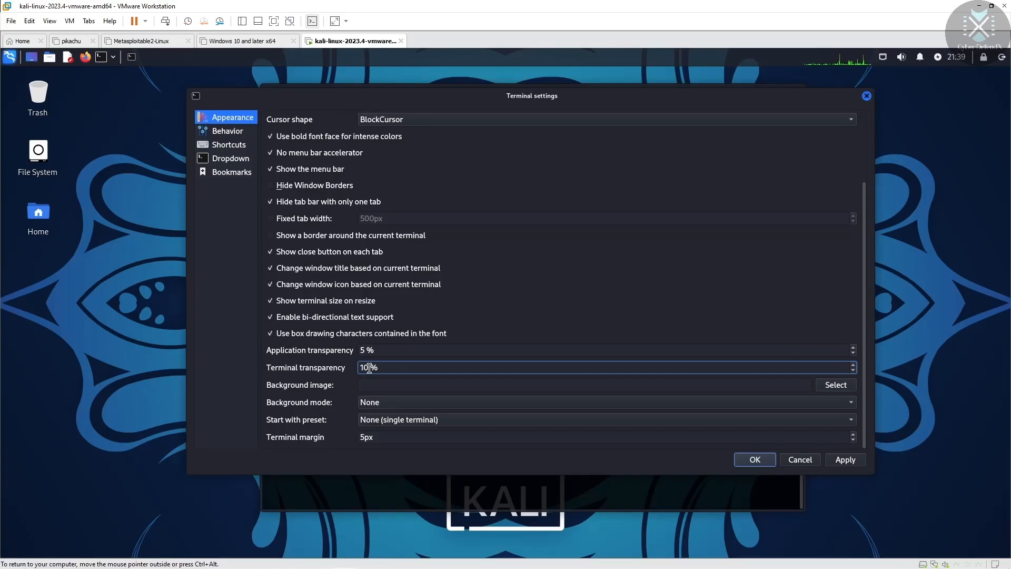
key("BackSpace")
type("5")
left_click(845, 461)
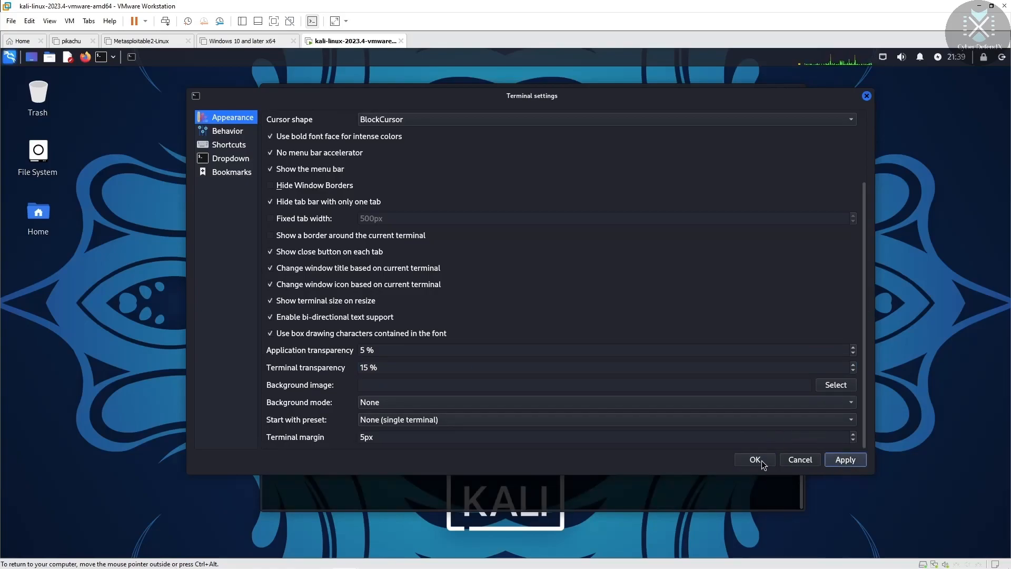
left_click(759, 460)
left_click_drag(595, 96, 518, 90)
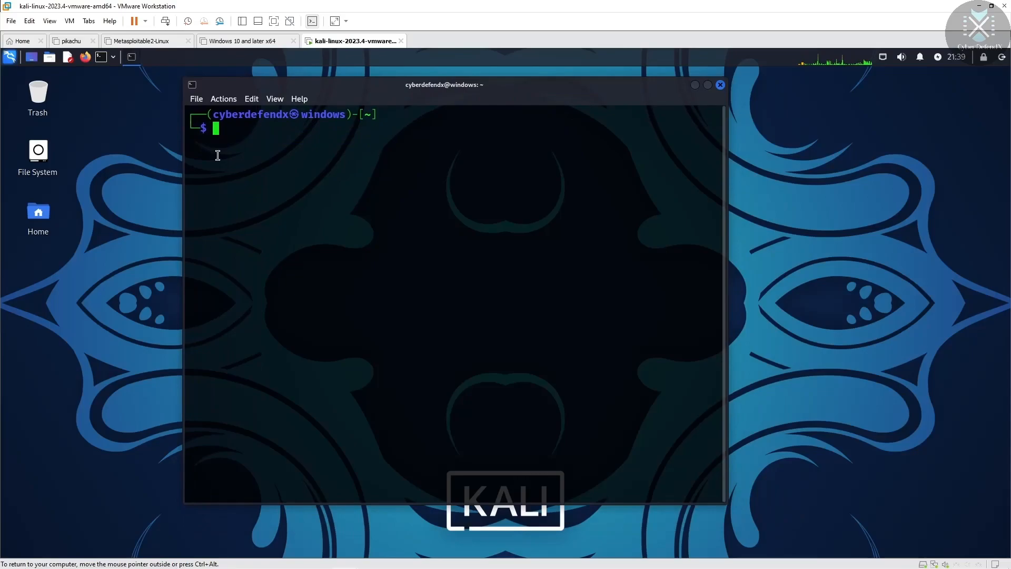
left_click(196, 99)
left_click(248, 171)
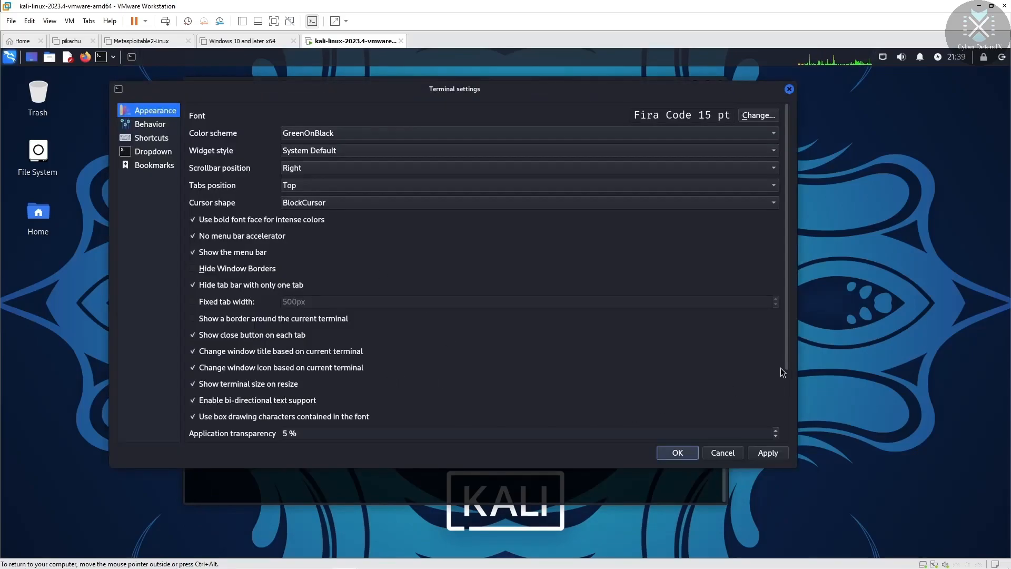
left_click_drag(788, 354, 790, 438)
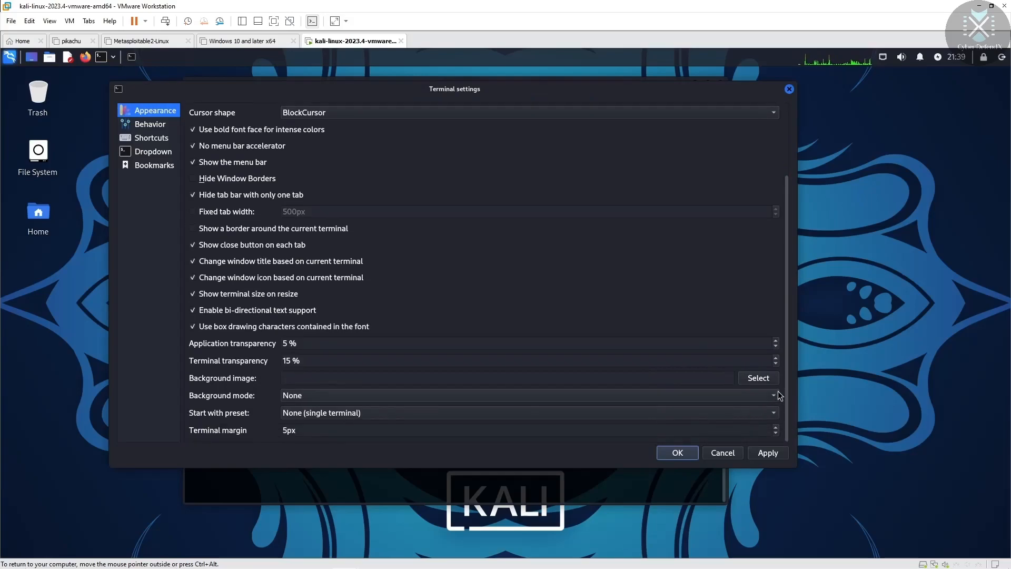
left_click(775, 363)
left_click(776, 363)
left_click(776, 364)
left_click(776, 363)
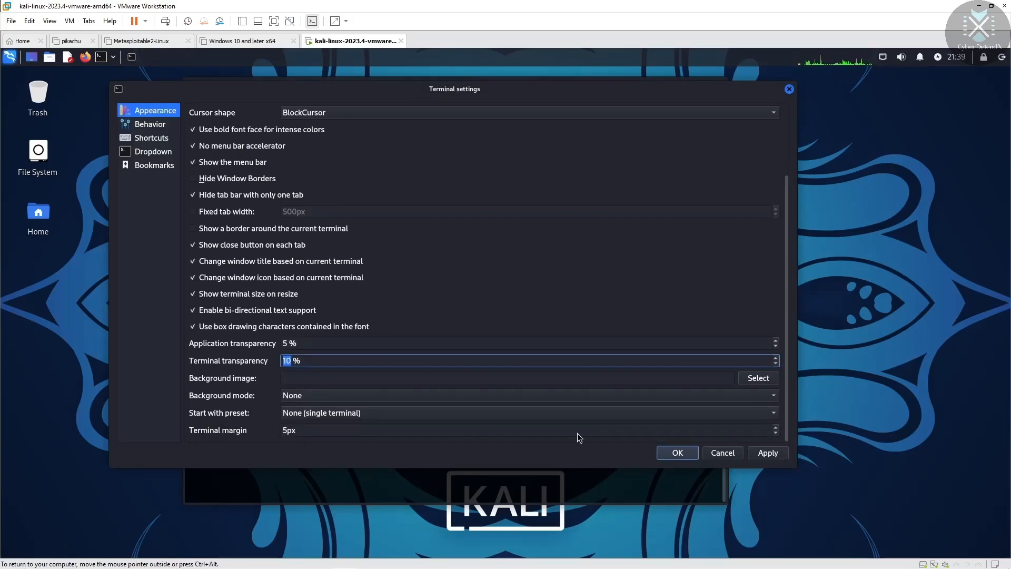
left_click(766, 453)
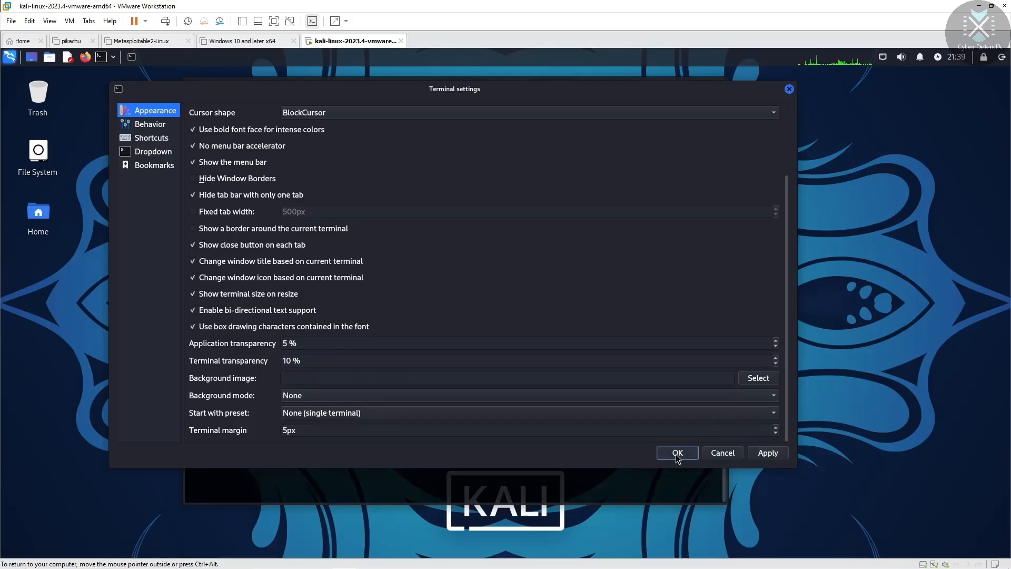
left_click(677, 454)
left_click_drag(530, 87, 485, 73)
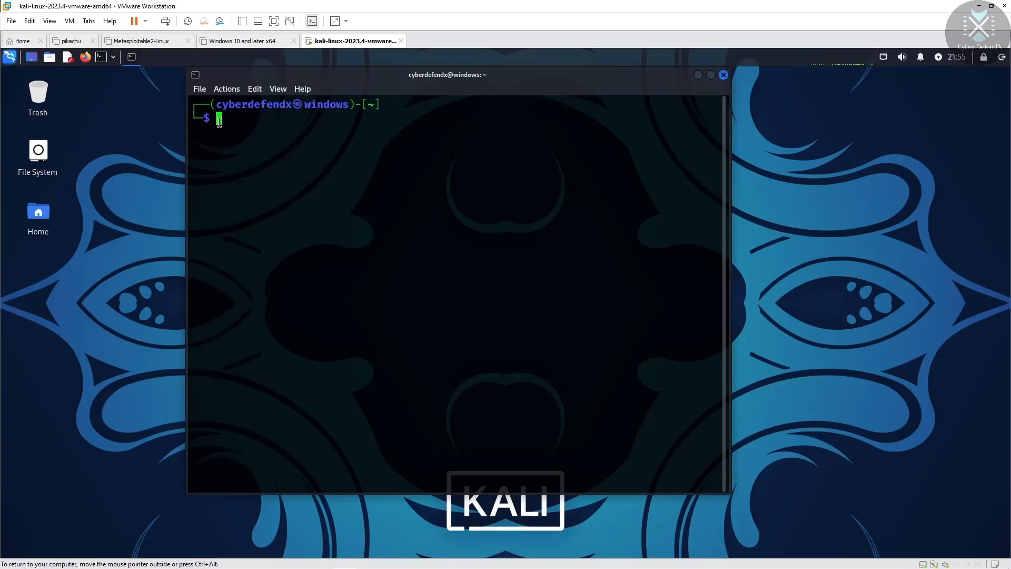
Step: Install figlet with sudo apt install figlet, supplying the account password
type("sudo apt install figlet")
key("Return")
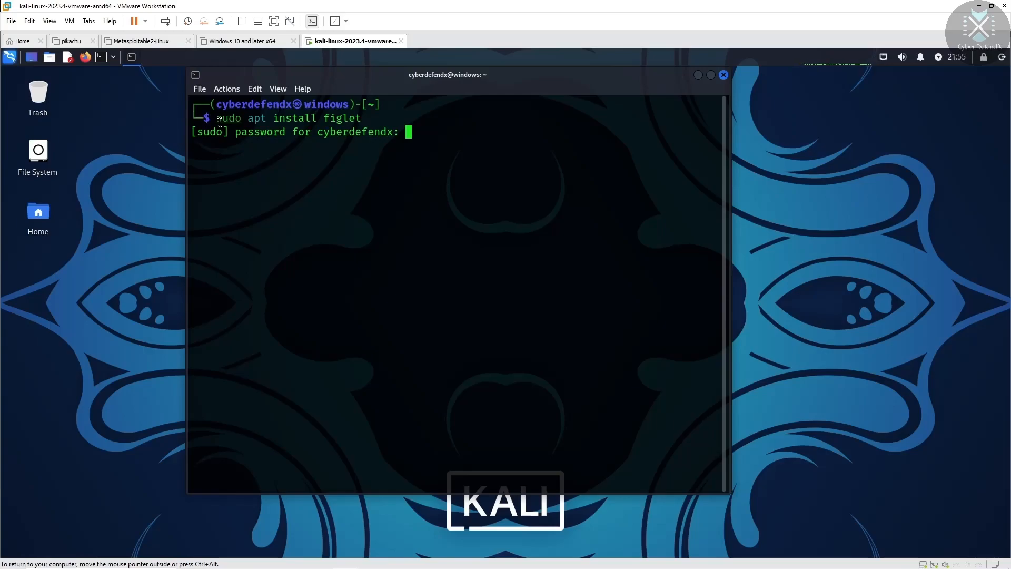
key("Return")
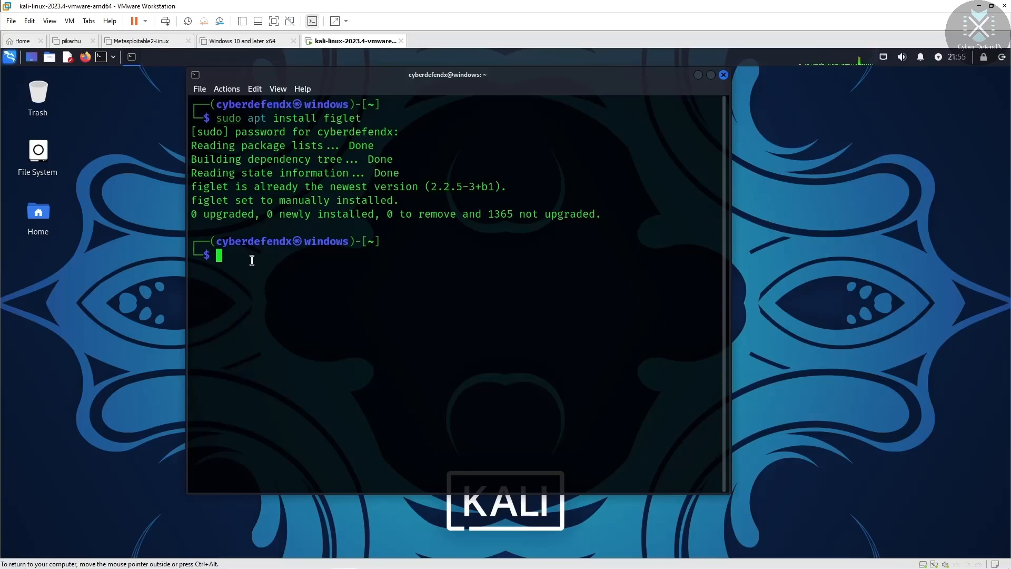
Step: Run figlet -h to display figlet's usage options
type("figlet")
type("-h")
key("Return")
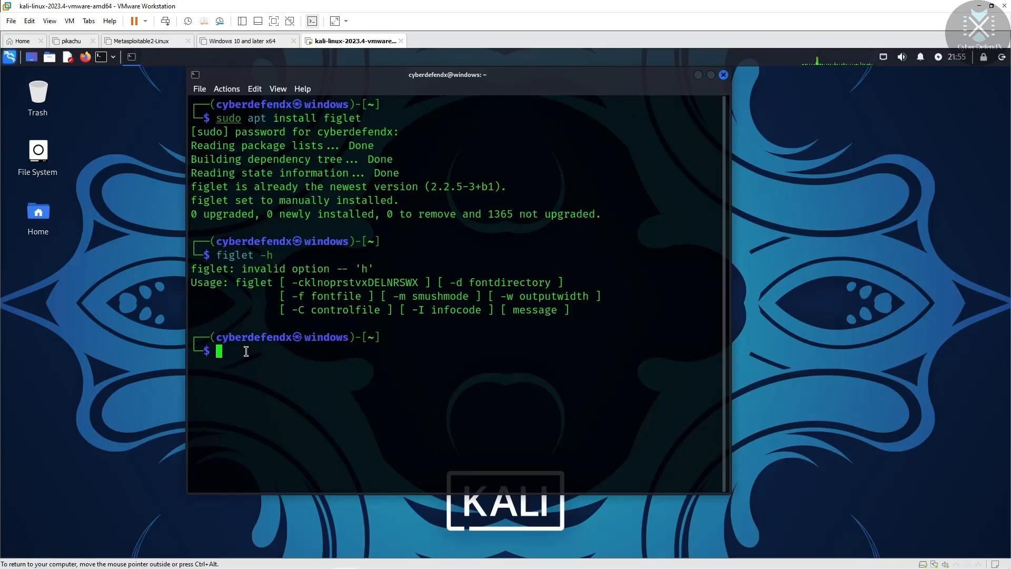
Step: Run figlet Hack to render Hack as large ASCII-art lettering
type("figlet")
type("h")
key("BackSpace")
type("Haa")
key("BackSpace")
type("ck")
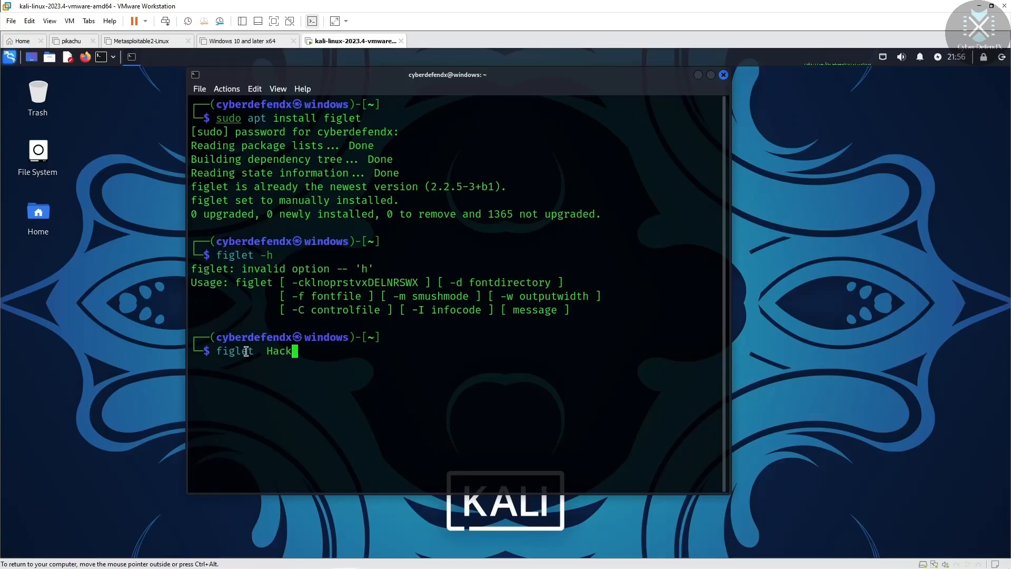
key("Return")
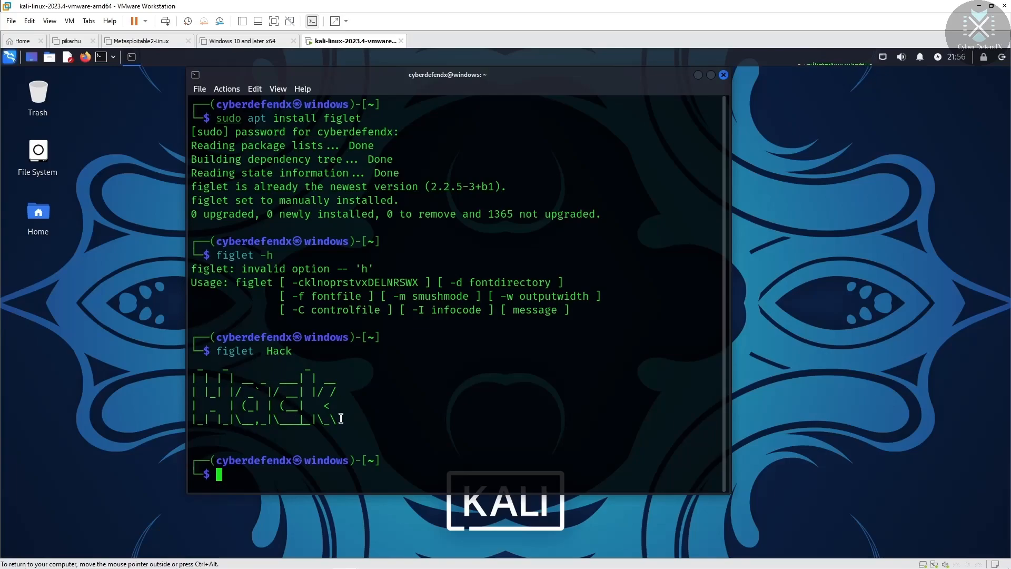
Step: Close the terminal, start a fresh one, and run showfigfonts to preview every figlet font
left_click(724, 74)
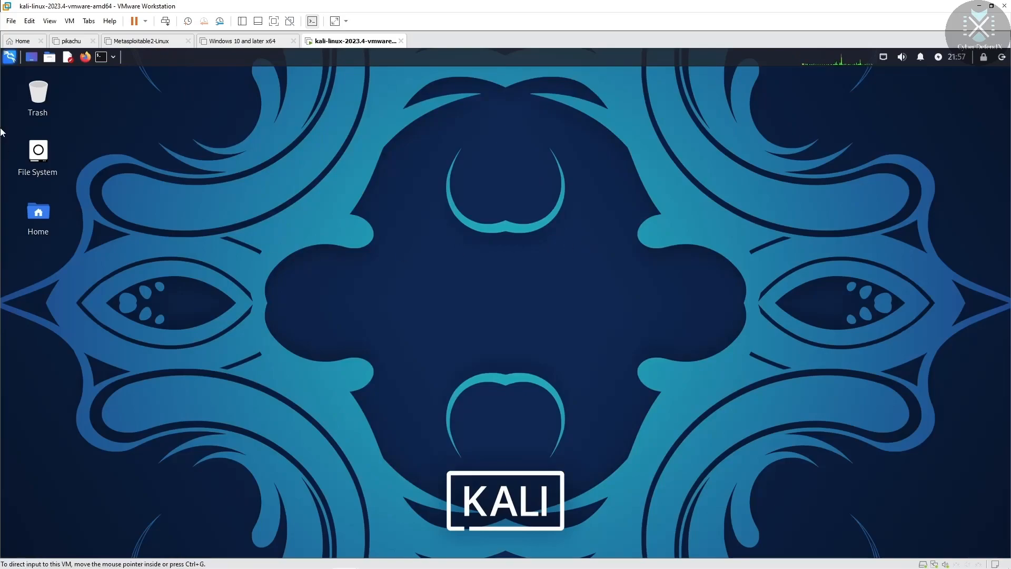
left_click(100, 57)
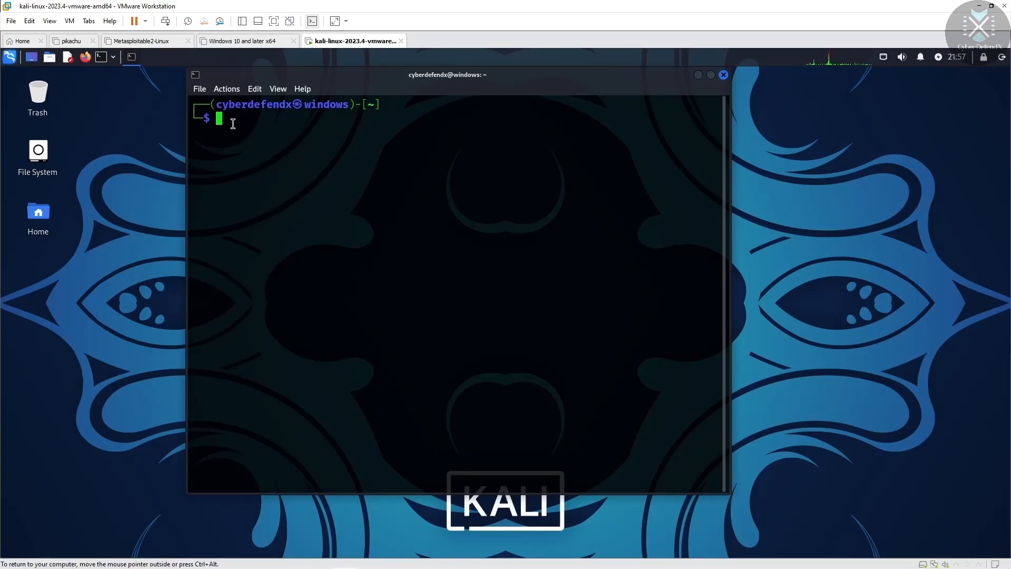
type("shee")
key("BackSpace")
type("wfigfor")
key("BackSpace")
type("nts")
key("Return")
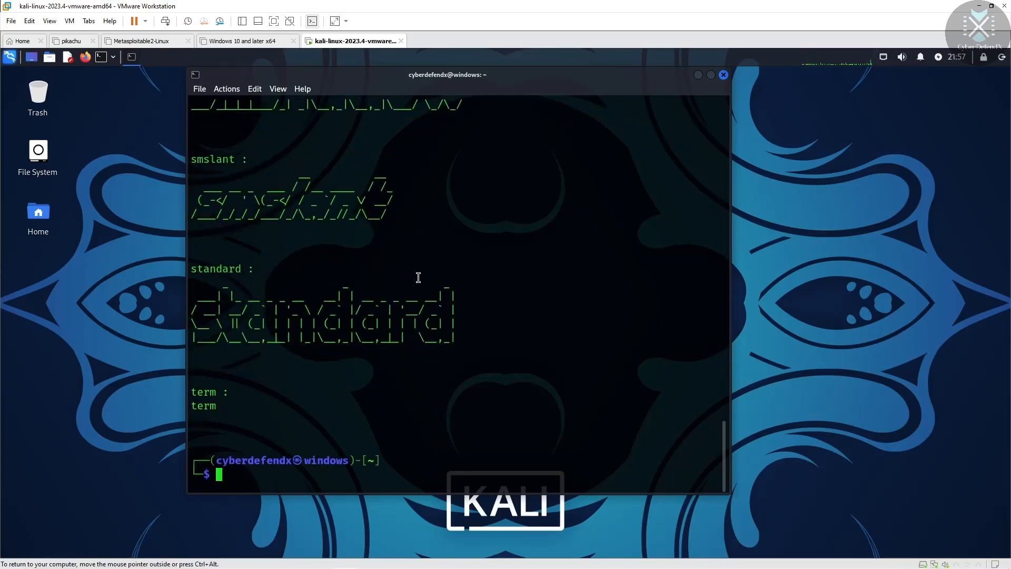
Step: Maximize the terminal and scroll through the figlet font samples
left_click(710, 75)
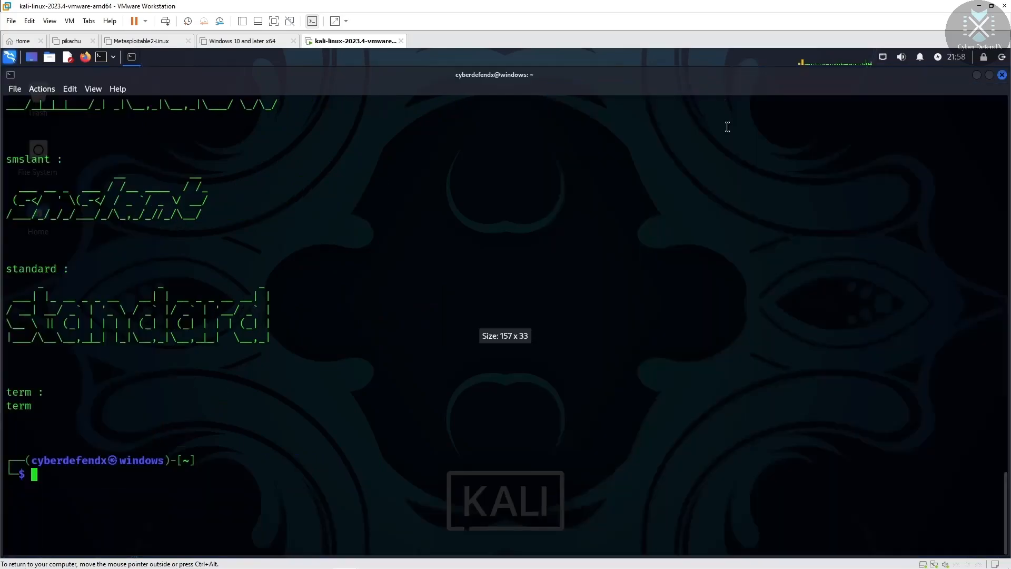
left_click_drag(1007, 512, 1009, 264)
left_click_drag(1010, 261, 1009, 148)
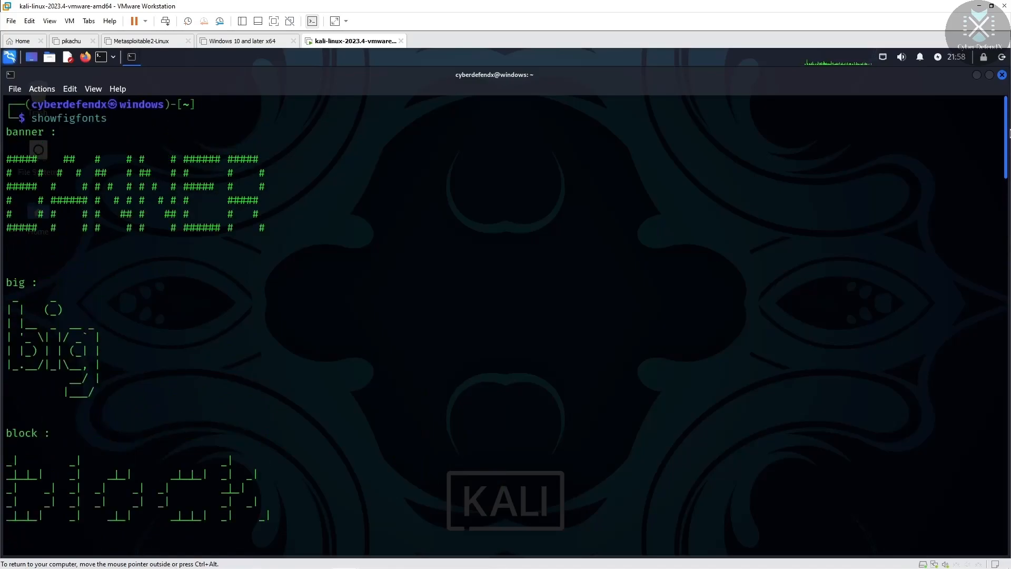
left_click_drag(1009, 213, 1001, 516)
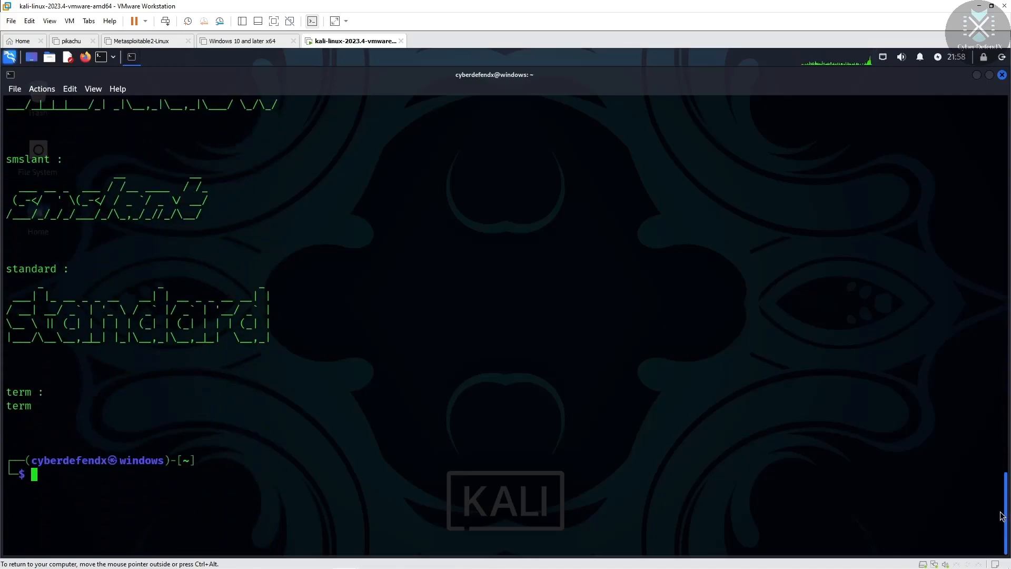
left_click_drag(1004, 479, 995, 169)
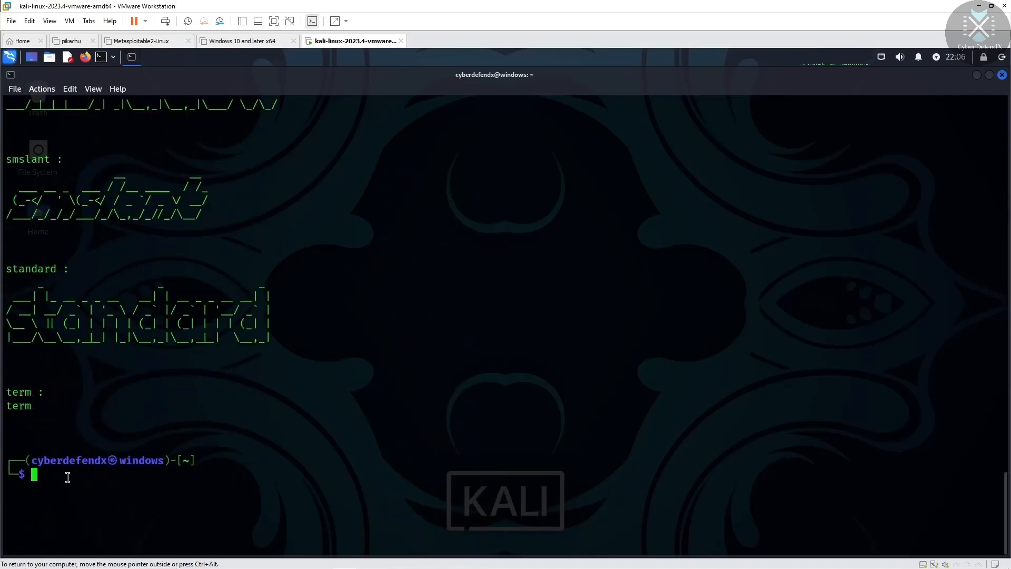
Step: Run figlet -f big hack to render hack in the big font
type("figlet")
key("BackSpace")
type("-f")
left_click_drag(1007, 511, 1003, 266)
left_click_drag(986, 302, 961, 526)
type("bi")
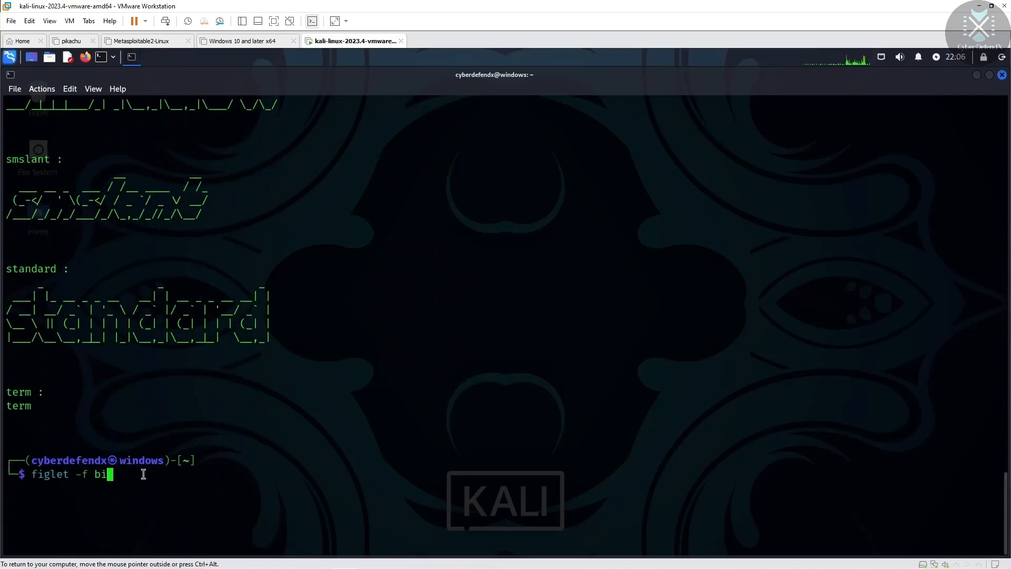
type("g hack")
key("Return")
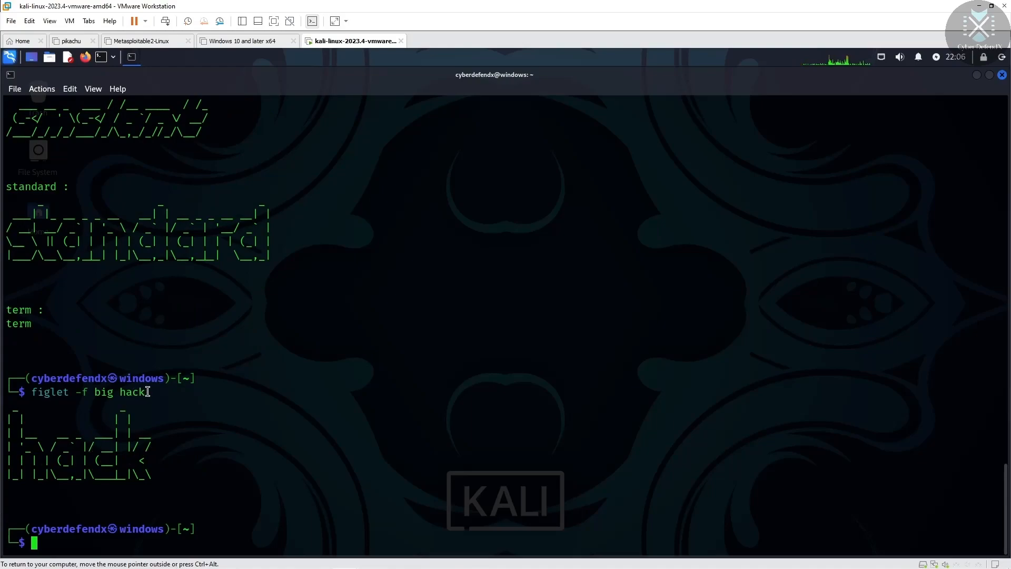
left_click_drag(81, 543, 88, 537)
Step: Recall the command and run figlet -f block Hack to render Hack in the block font
key("Up")
key("Right")
key("Right")
key("Right")
key("Right")
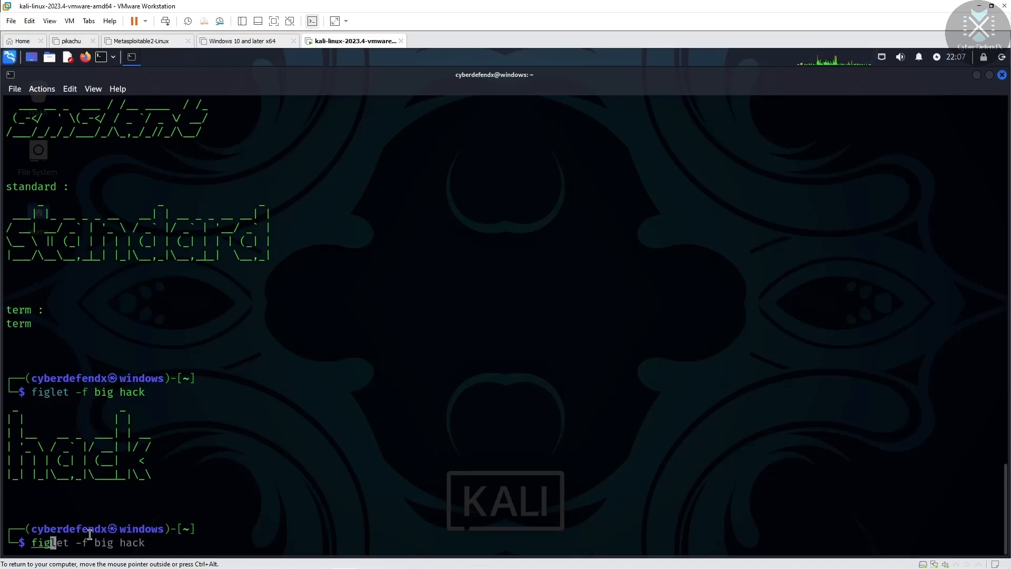
key("Right")
key("Right")
key("Right")
key("Right")
key("Right")
key("Right")
left_click_drag(1007, 525, 1009, 187)
scroll(1010, 187, "up", 4)
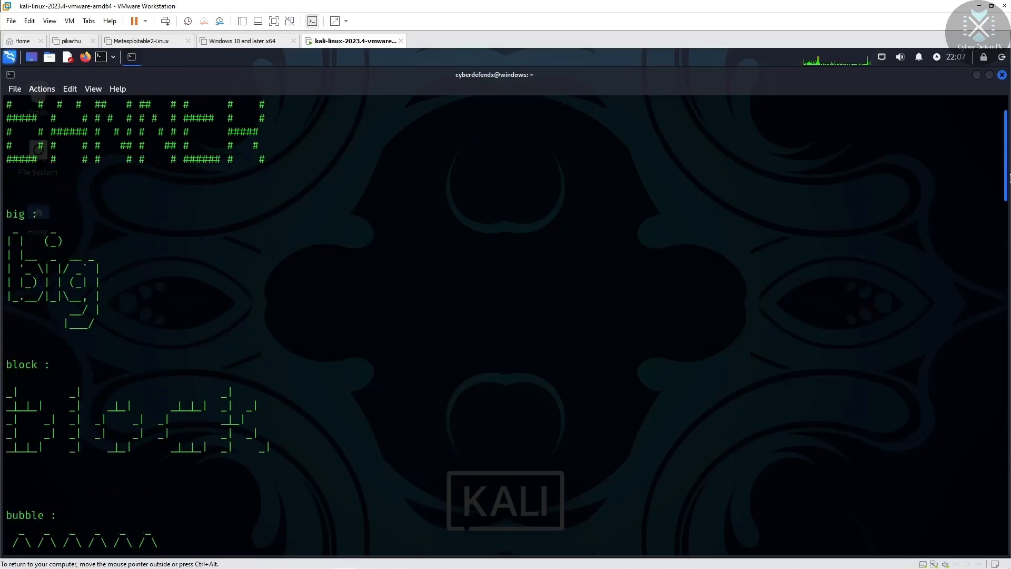
scroll(1006, 313, "down", 20)
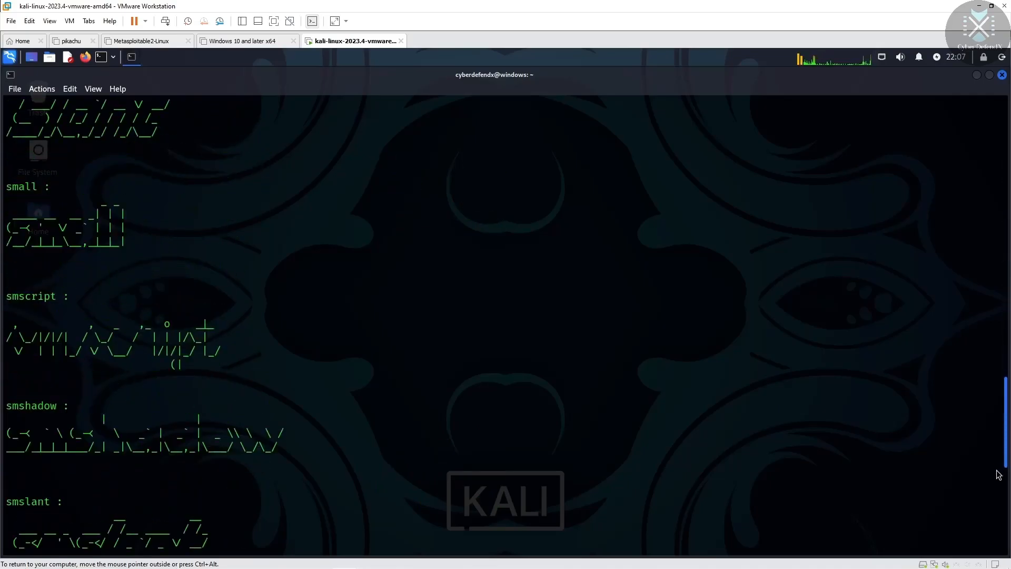
type("block ")
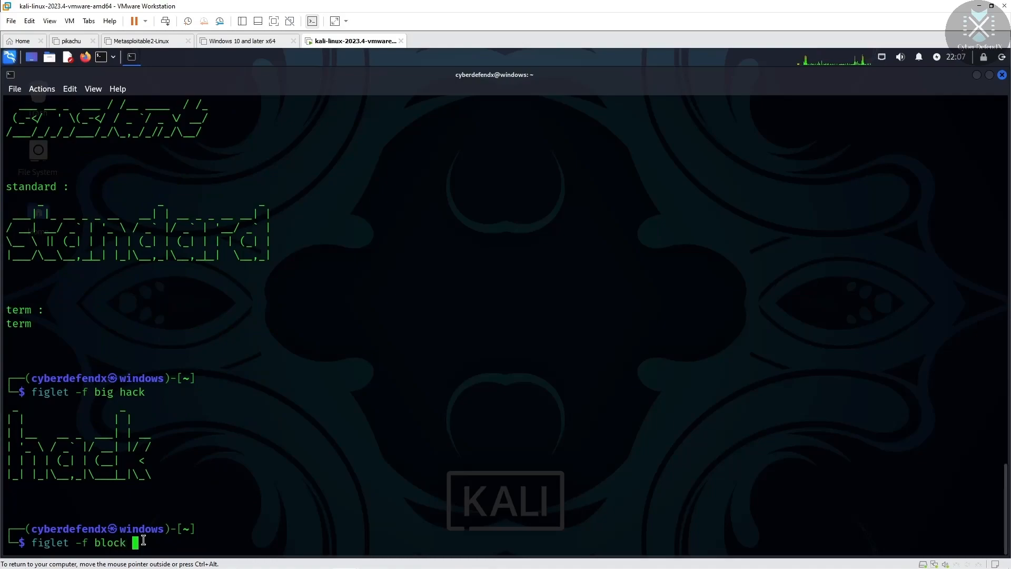
type("Hack")
key("Return")
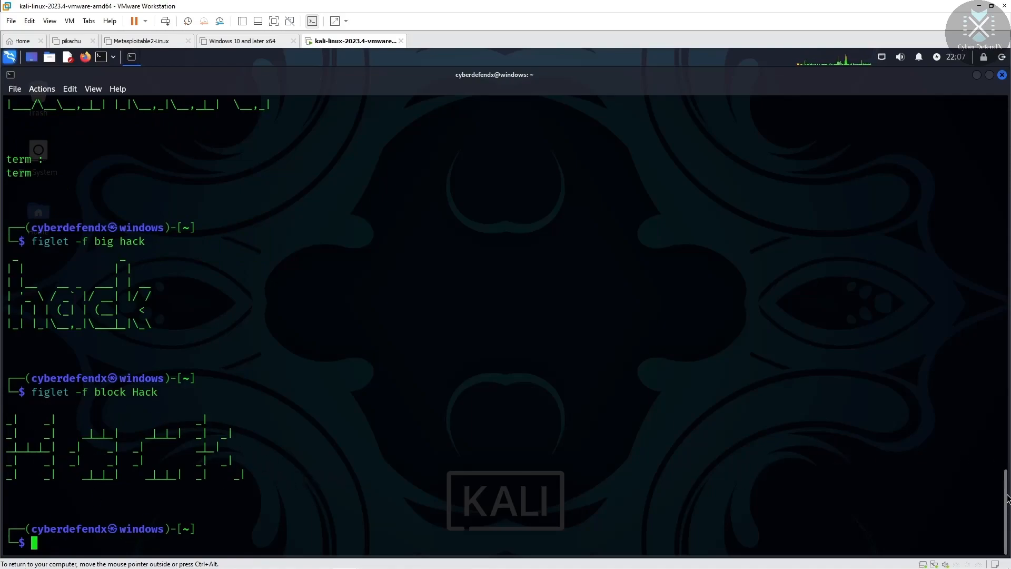
scroll(1006, 466, "up", 4)
left_click_drag(1007, 462, 1009, 235)
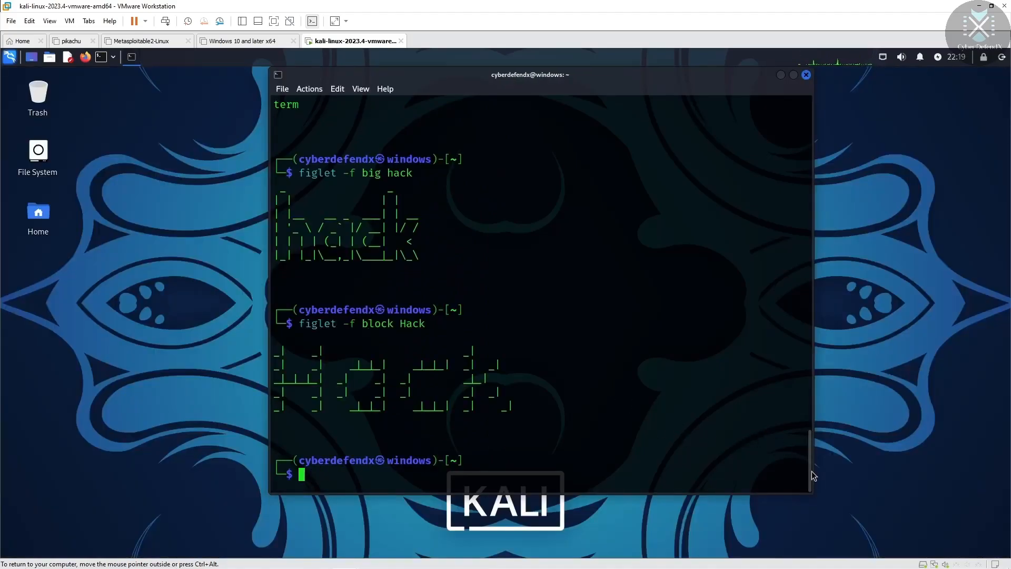
mouse_move(810, 471)
left_mouse_down()
mouse_move(813, 343)
mouse_move(826, 324)
mouse_move(810, 469)
left_mouse_up()
left_click_drag(810, 481, 817, 124)
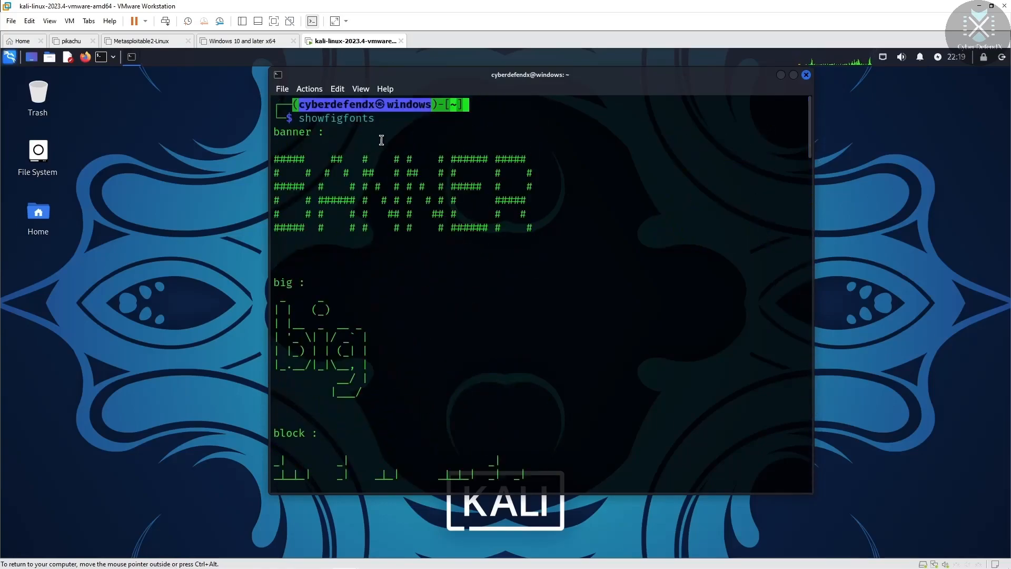
left_click(484, 107)
left_click_drag(304, 104, 463, 107)
left_click(504, 112)
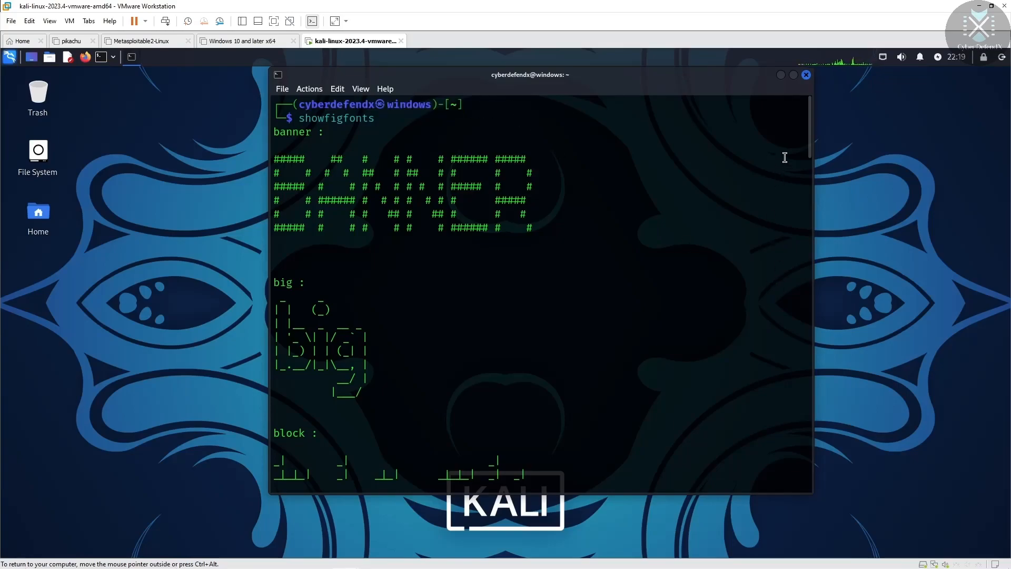
left_click_drag(814, 130, 557, 490)
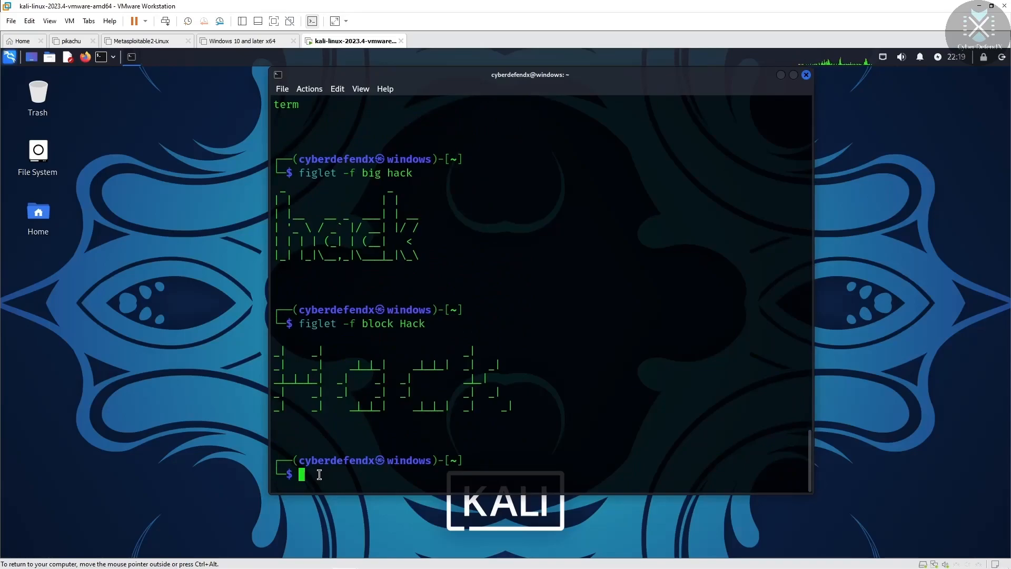
Step: Run sudo vi .zshrc and enter the account password to edit the startup file as root
type("sudo")
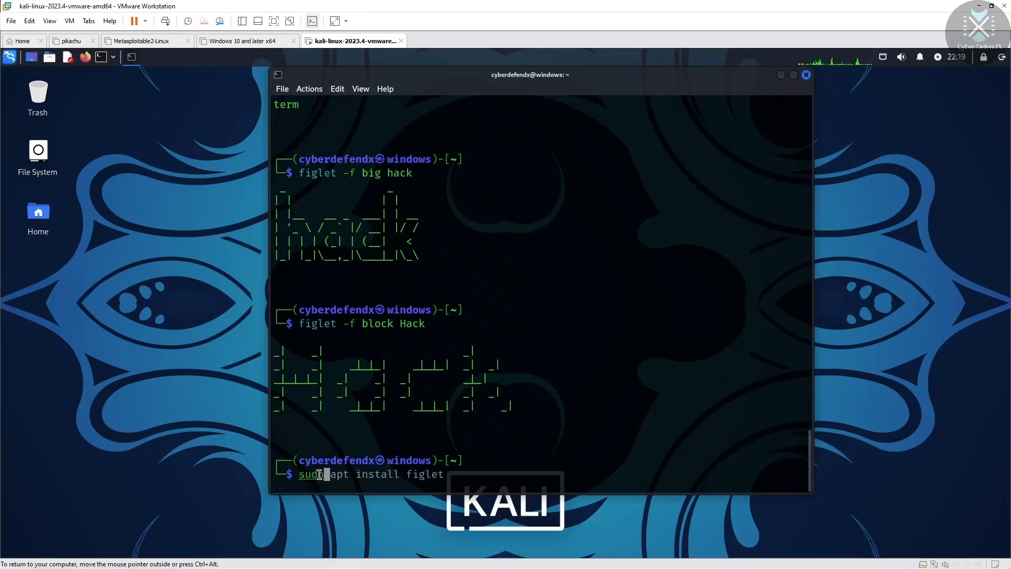
type(" vi ")
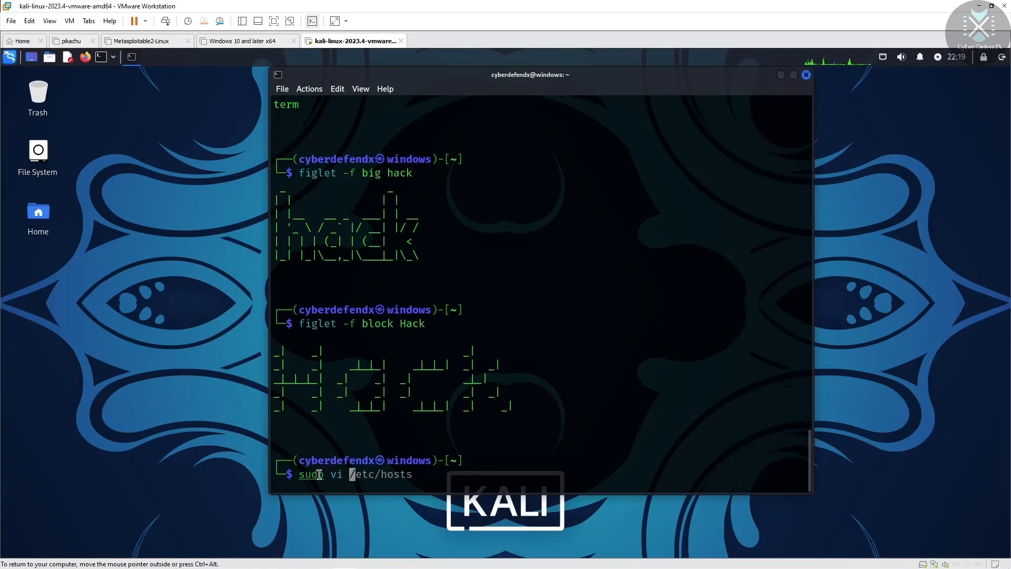
type(".")
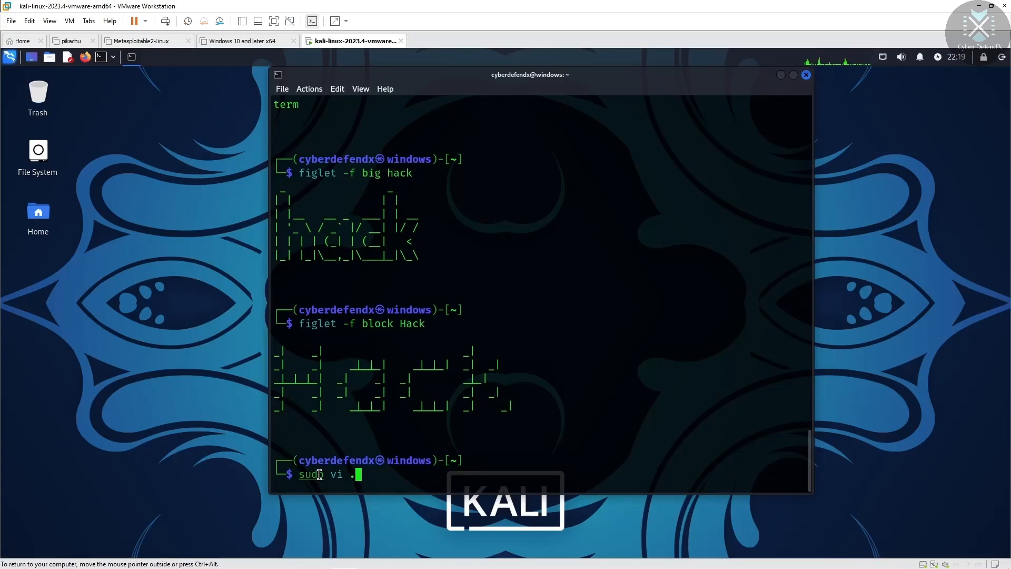
type("zshrc")
key("Return")
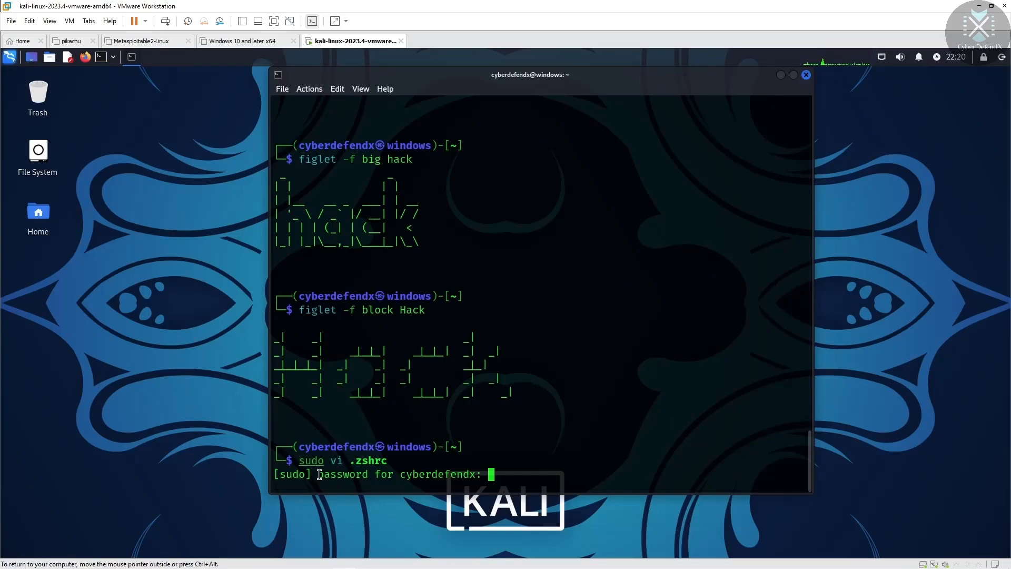
key("Return")
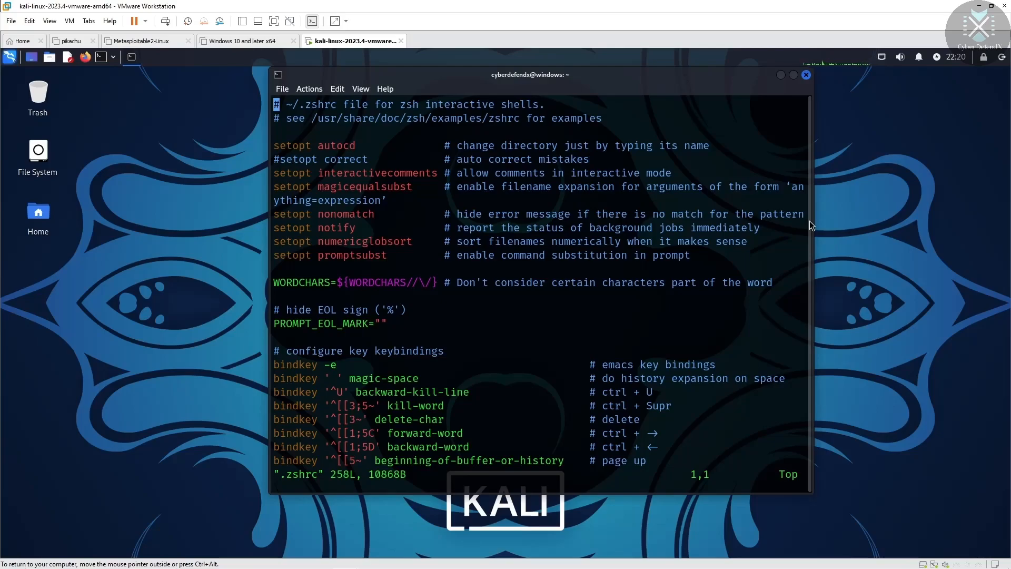
Step: Enter vi insert mode, move to the final fi, and open blank line 259 after it
key("i")
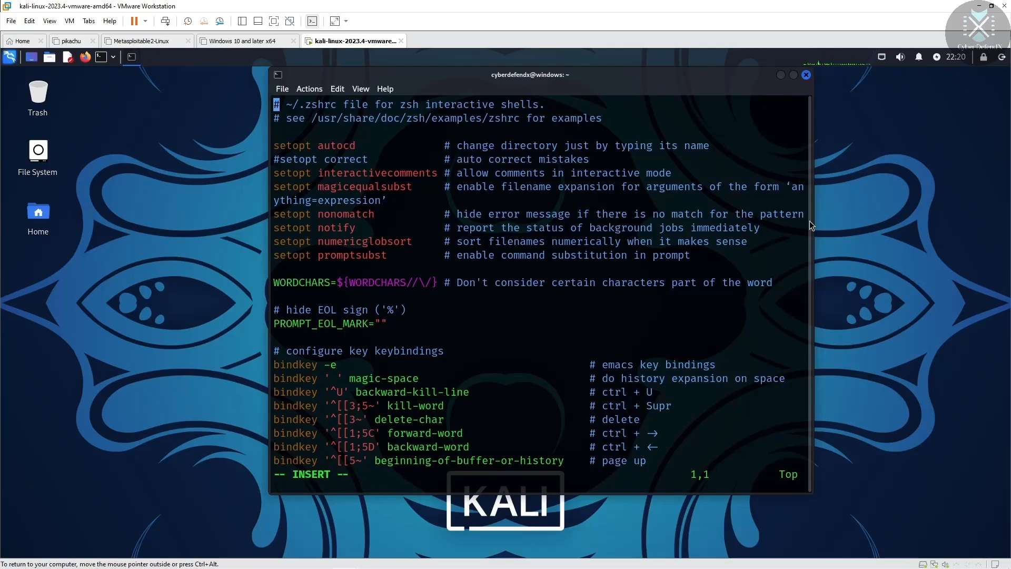
key("Down")
key("Down")
key("Down")
key("Down")
key("Down")
key("Down")
key("Down")
key("Down")
key("Down")
key("Down")
key("Down")
key("Down")
key("Down")
key("Down")
key("Down")
key("Down")
key("Down")
key("Down")
key("Down")
key("Down")
key("Down")
key("Down")
key("Down")
key("Down")
key("Down")
key("Down")
key("Down")
key("Down")
key("Down")
key("Down")
key("Down")
key("Down")
key("Down")
key("Down")
key("Down")
key("Down")
key("Down")
key("Down")
key("Down")
key("Down")
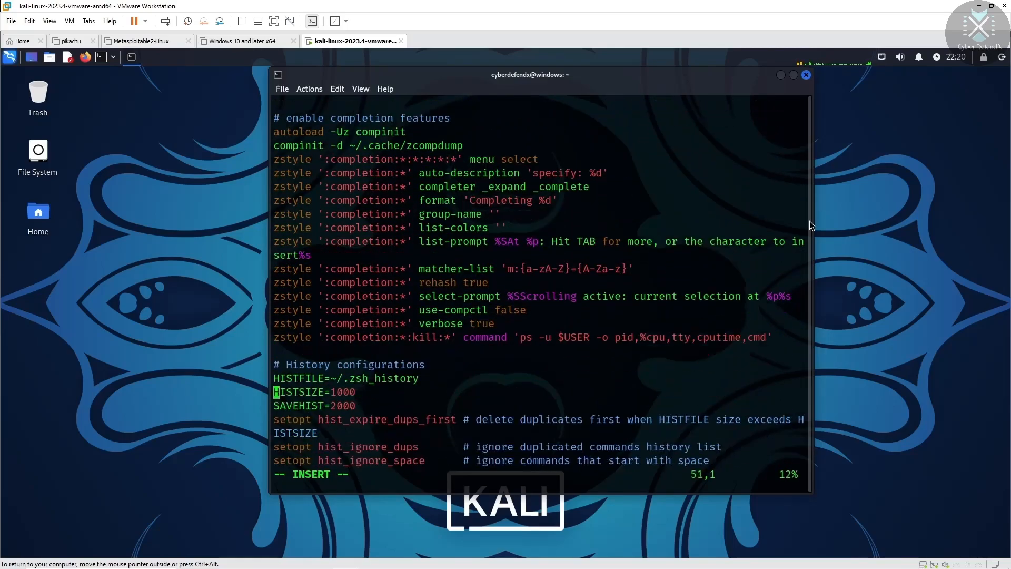
key("Down")
key("Down")
key("Down")
key("Down")
key("Down")
key("Down")
key("Down")
key("Down")
key("Down")
key("Down")
key("Down")
key("Down")
key("Down")
key("Down")
key("Down")
key("Down")
key("Down")
key("Down")
key("Down")
key("Down")
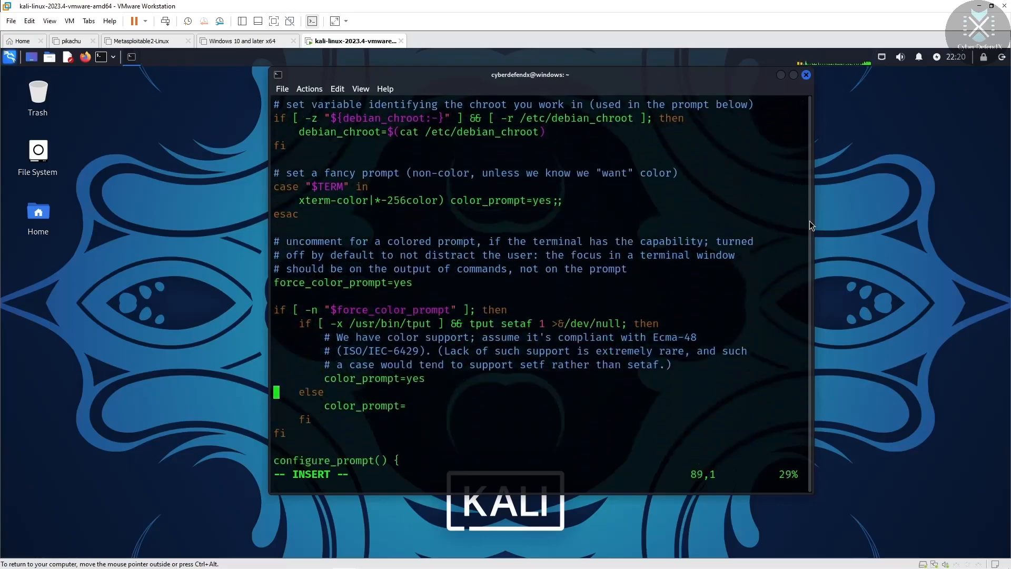
key("Down")
key("Down")
key("Down")
key("Down")
key("Down")
key("Down")
key("Down")
key("Down")
key("Down")
key("Down")
key("Down")
key("Down")
key("Down")
key("Down")
key("Down")
key("Down")
key("Down")
key("Down")
key("Down")
key("Down")
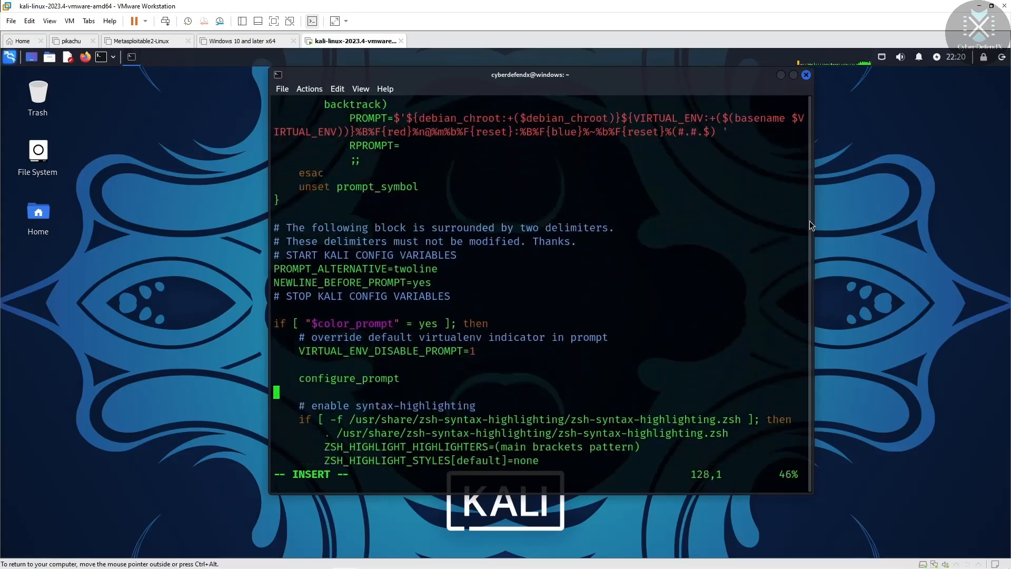
key("Down")
key("Down")
key("Down")
key("Down")
key("Down")
key("Down")
key("Down")
key("Down")
key("Down")
key("Down")
key("Down")
key("Down")
key("Down")
key("Down")
key("Down")
key("Down")
key("Down")
key("Down")
key("Down")
key("Down")
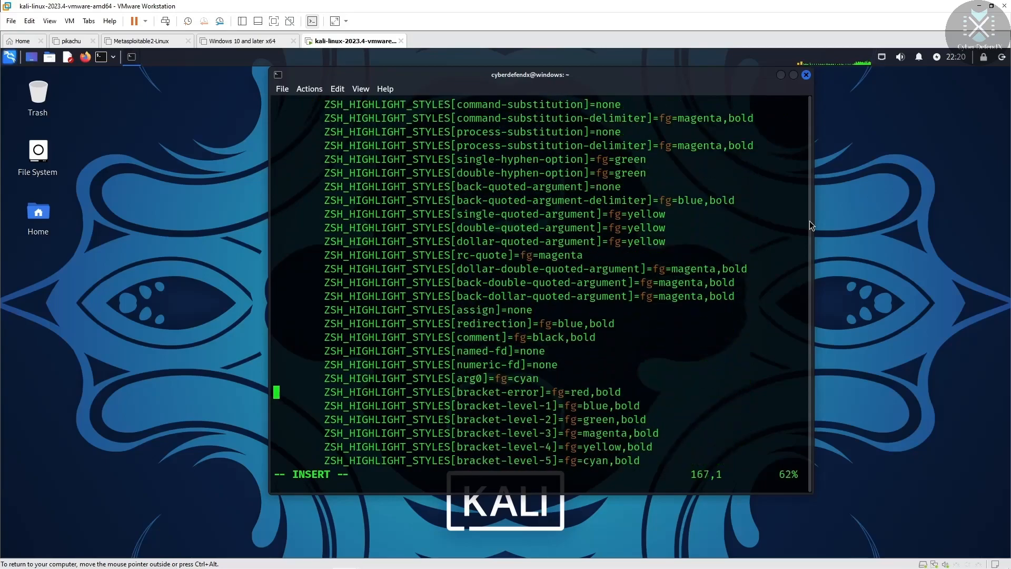
key("Down")
key("Down")
key("Down")
key("Down")
key("Down")
key("Down")
key("Down")
key("Down")
key("Down")
key("Down")
key("Down")
key("Down")
key("Down")
key("Down")
key("Down")
key("Down")
key("Down")
key("Down")
key("Down")
key("Down")
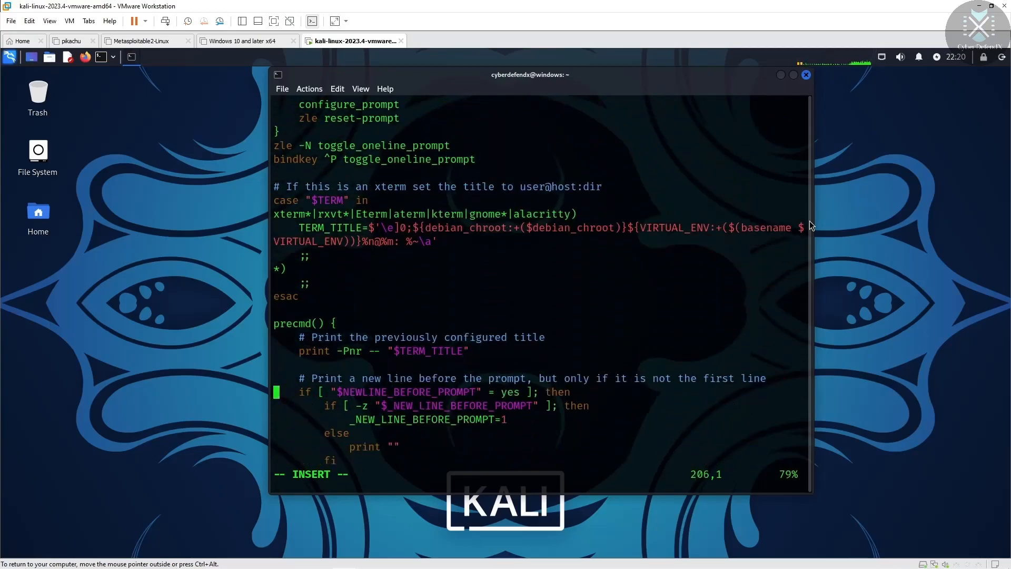
key("Down")
key("Down")
key("Down")
key("Down")
key("Down")
key("Down")
key("Down")
key("Down")
key("Down")
key("Down")
key("Down")
key("Down")
key("Down")
key("Down")
key("Down")
key("Down")
key("Down")
key("Down")
key("Down")
key("Down")
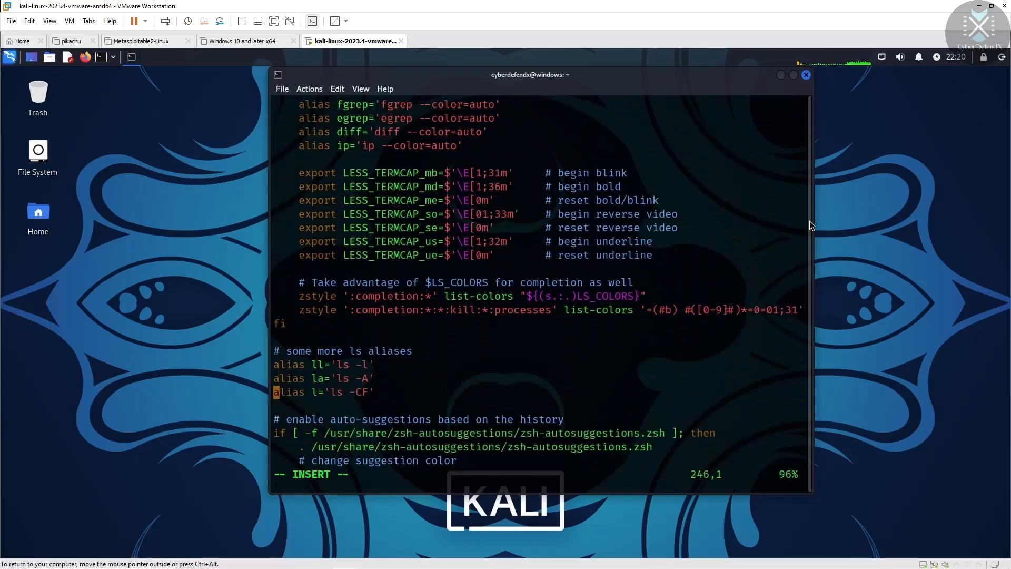
key("Right")
key("Right")
key("Return")
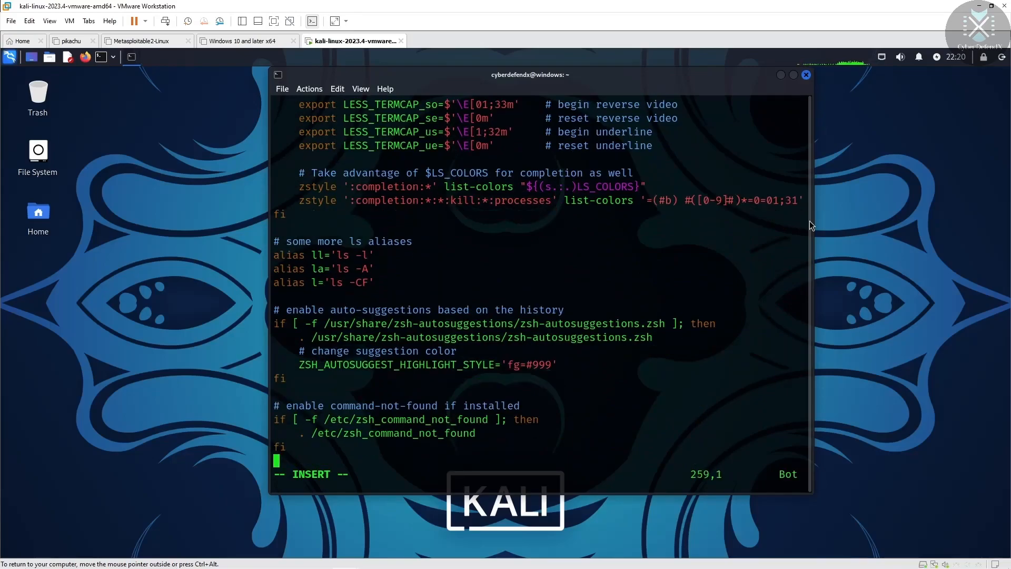
Step: Type figlet -f big " cyberdefendx.org" after the last fi in .zshrc, fixing the 'og' typo
type("figlet -f")
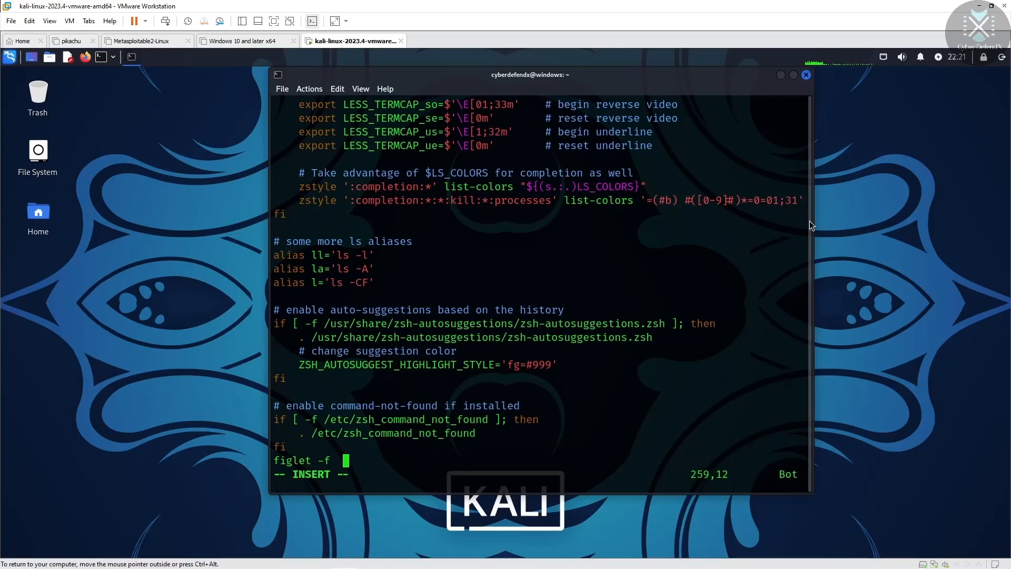
type("big   \"")
type("Cyber")
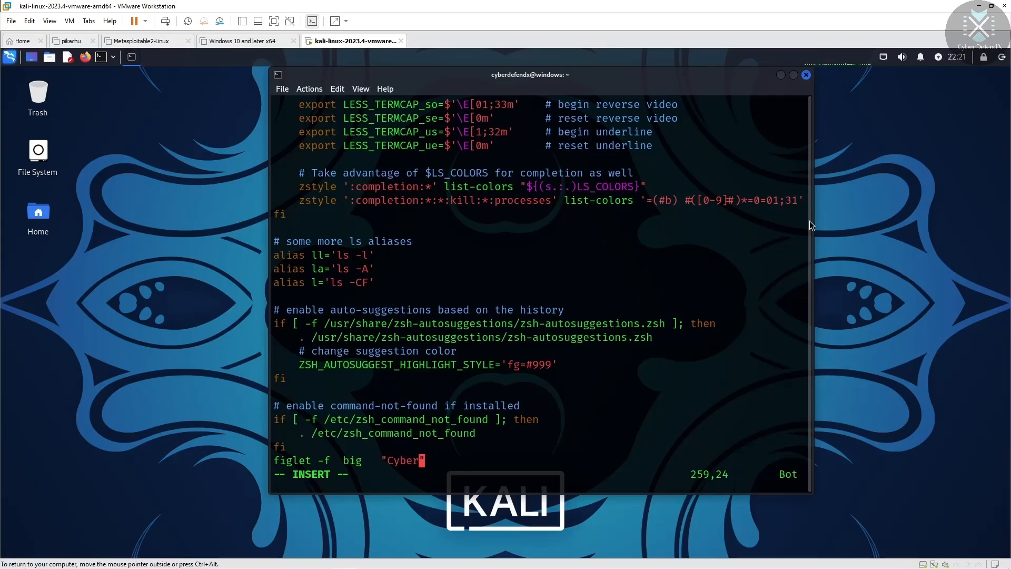
key("BackSpace")
key("BackSpace")
key("BackSpace")
key("BackSpace")
key("BackSpace")
type("cyberdefendx.o")
type("g")
key("Left")
key("Left")
key("Right")
type("r")
Step: Add an empty line below the figlet line, remove a stray colon, and leave insert mode
key("Right")
key("Right")
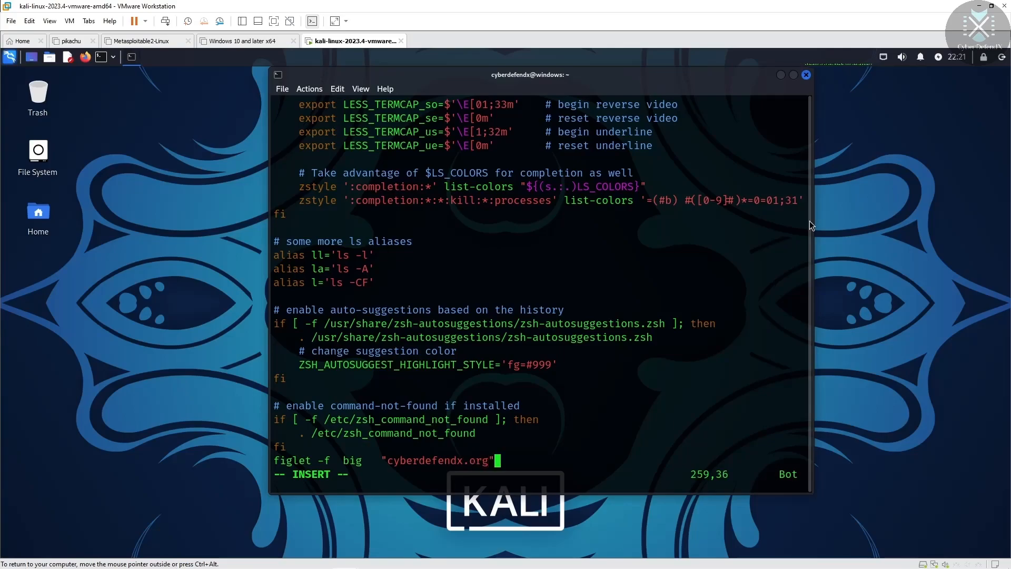
key("Left")
key("Left")
key("Left")
key("Left")
key("Left")
key("Left")
key("Left")
key("Left")
key("Left")
key("Left")
key("Left")
key("Left")
key("Left")
key("Left")
key("Left")
key("Left")
key("Left")
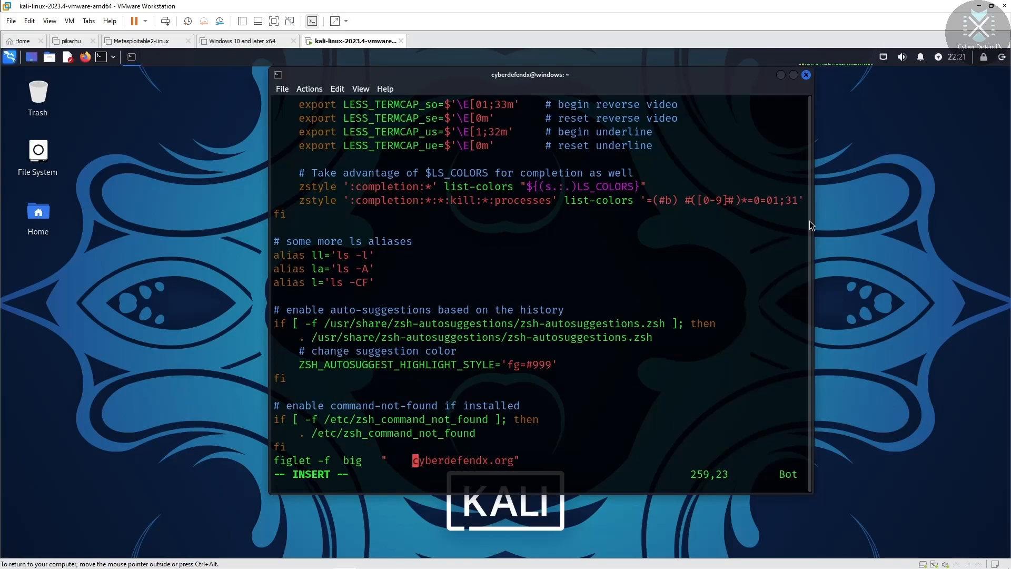
left_click(558, 449)
left_click(548, 465)
key("Return")
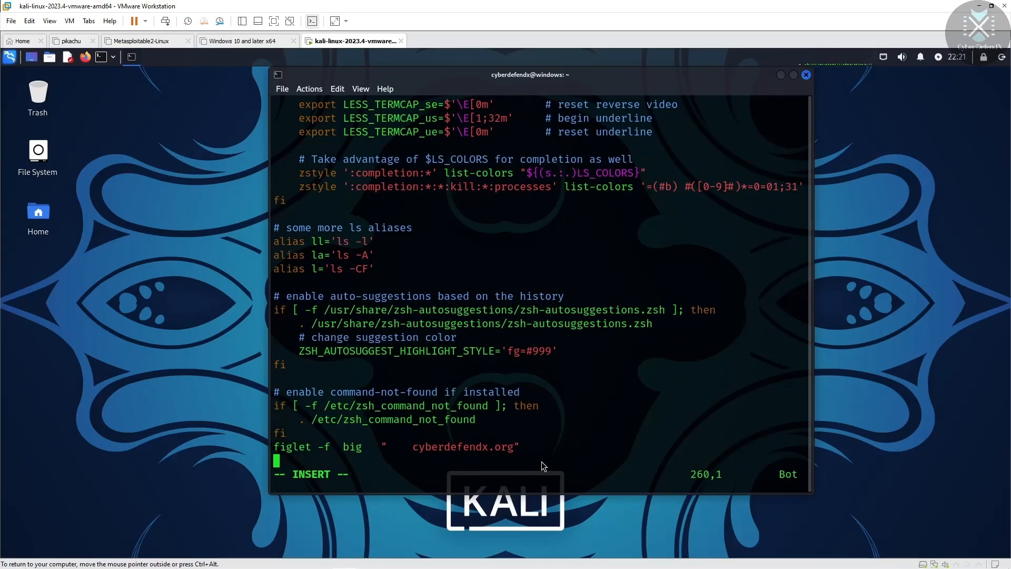
type(":")
key("BackSpace")
key("Escape")
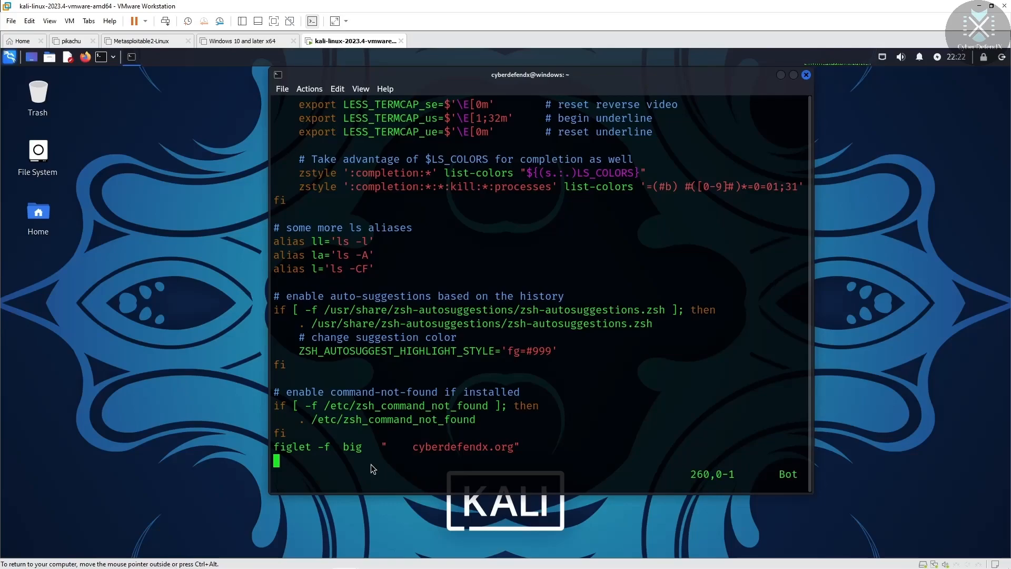
Step: Save .zshrc with :wq, close the terminal, and launch a new one to show the banner
type(":")
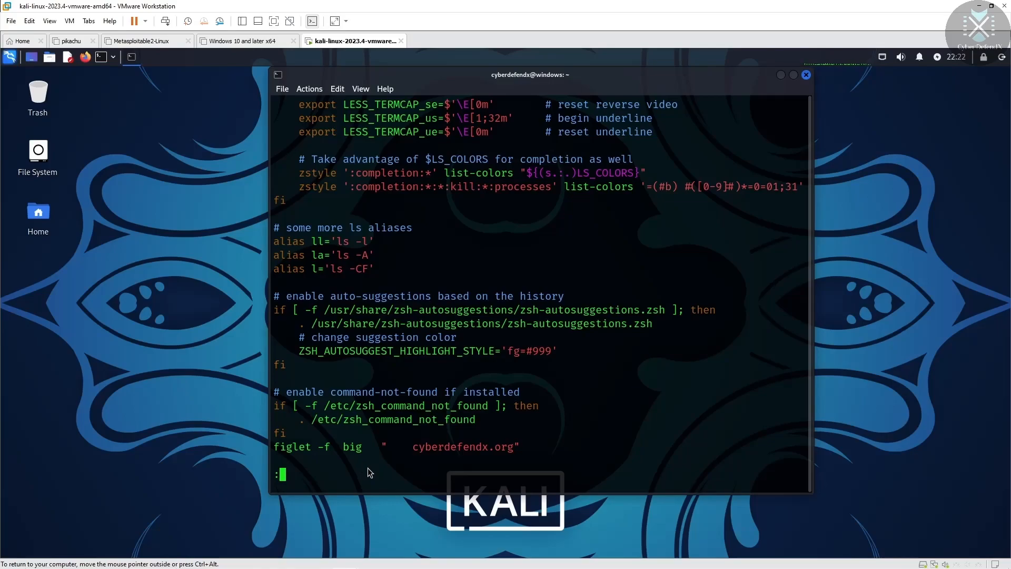
type("wq")
key("Return")
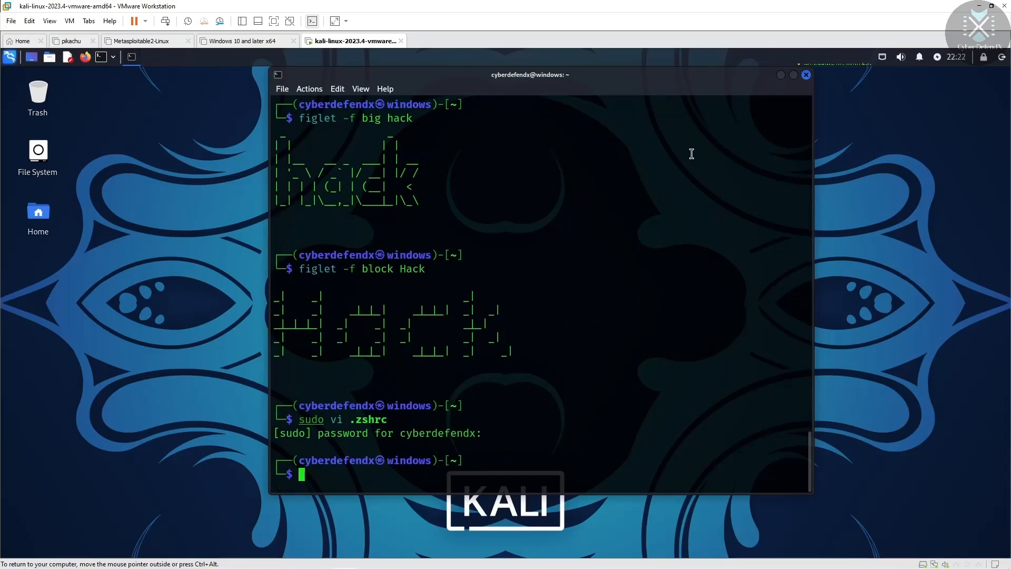
left_click(806, 74)
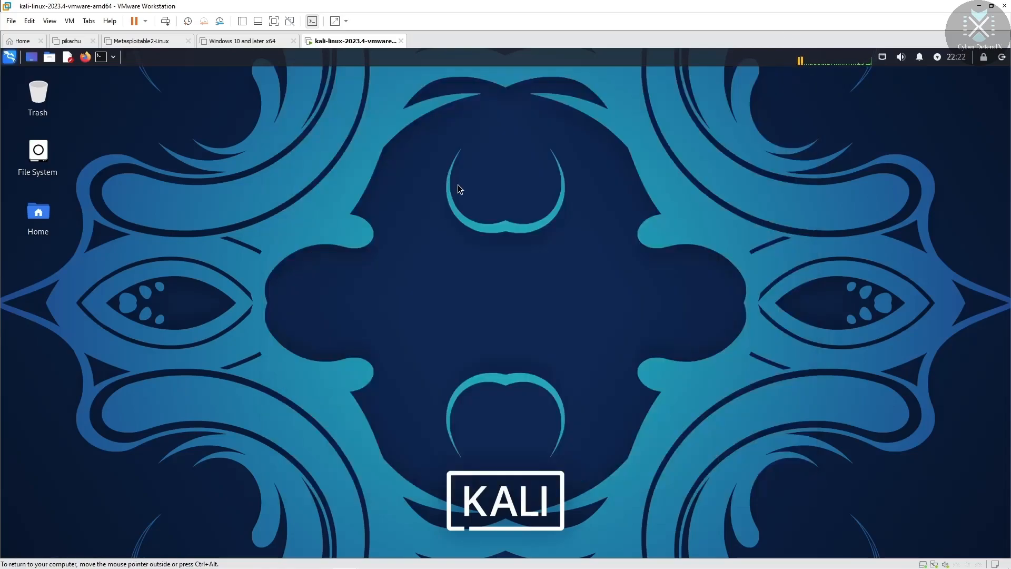
left_click(101, 57)
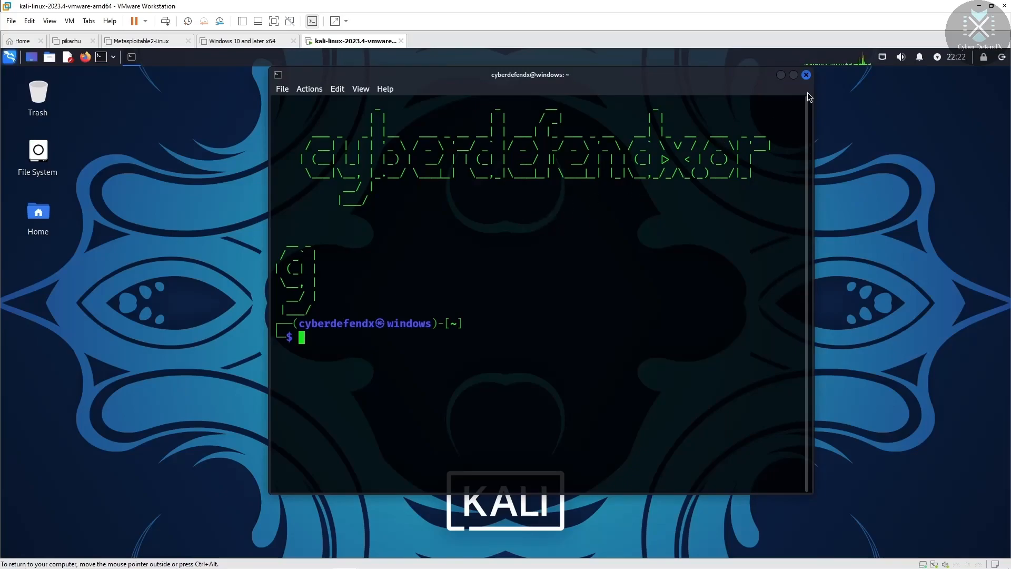
Step: Relaunch the terminal twice more to confirm the big cyberdefendx.org banner appears
left_click(805, 75)
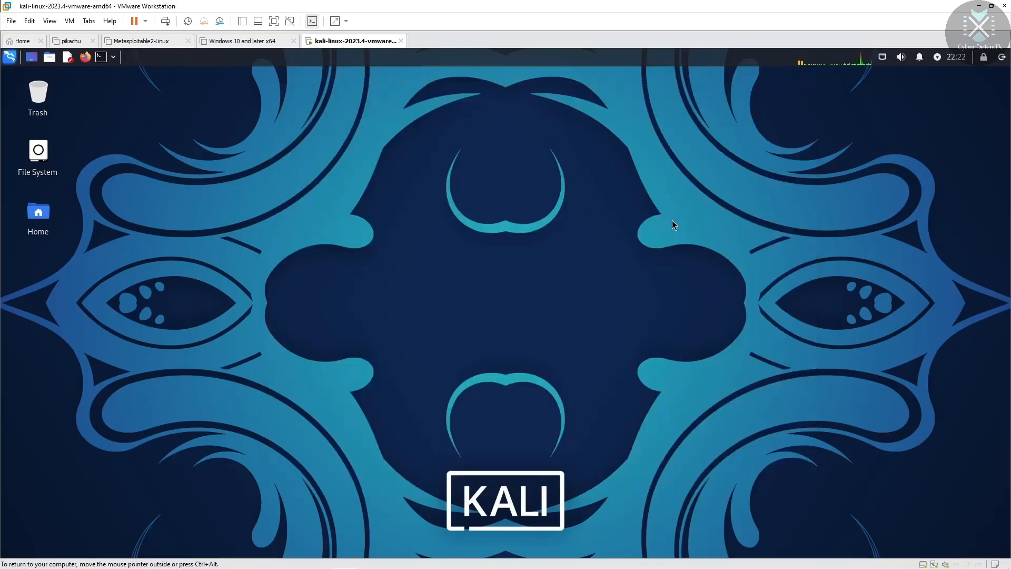
left_click(101, 58)
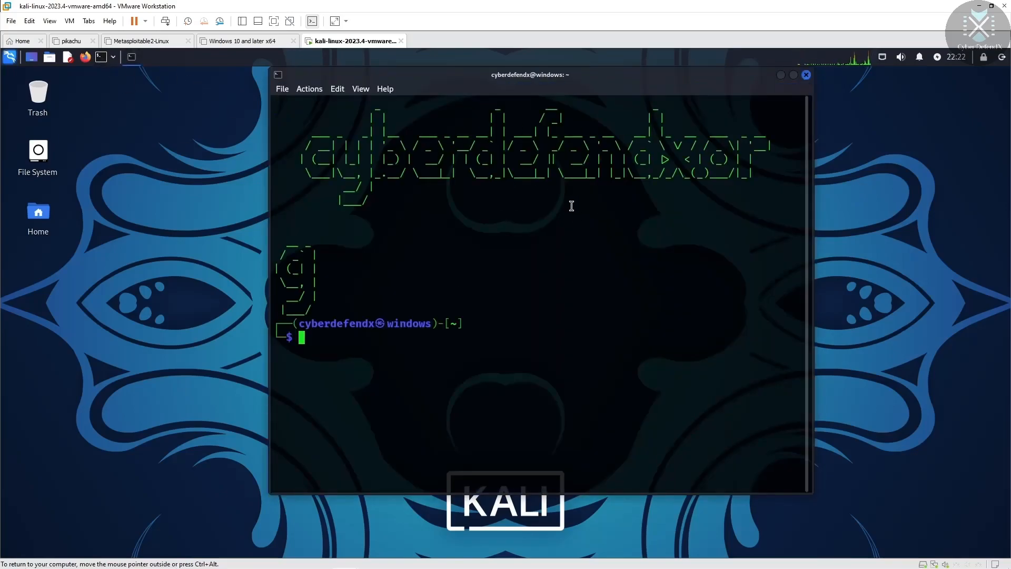
left_click(806, 74)
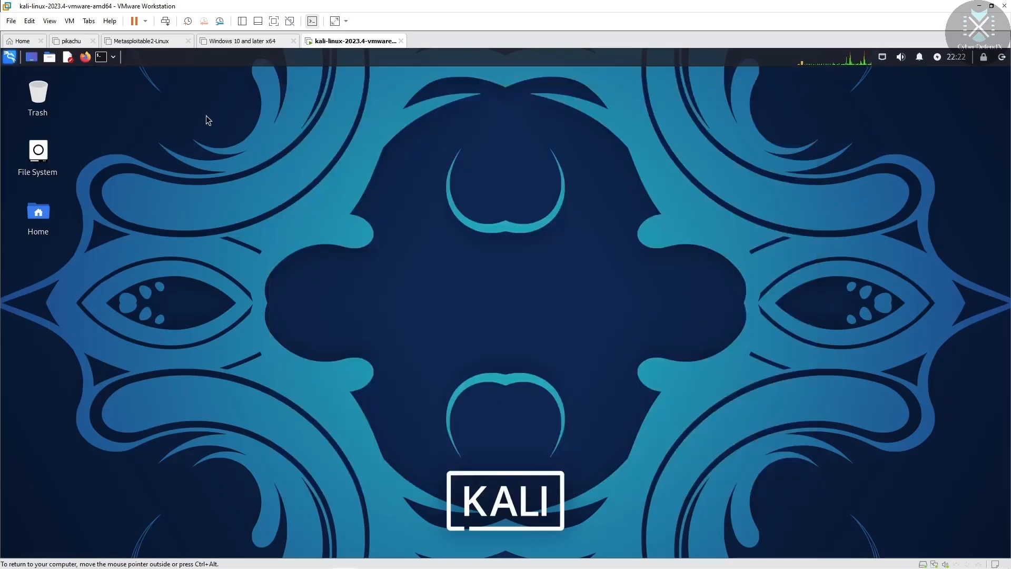
left_click(102, 58)
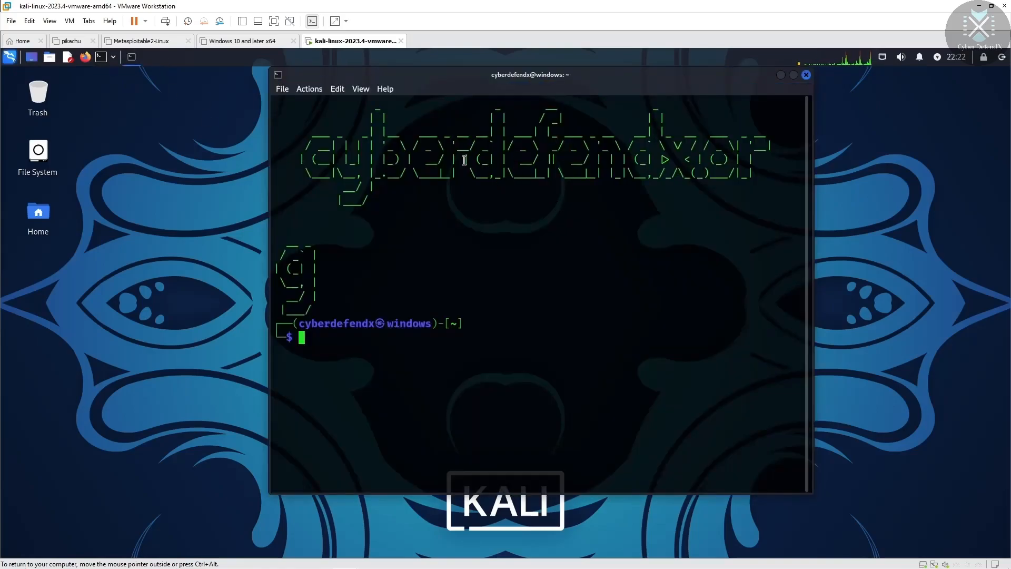
left_click(283, 89)
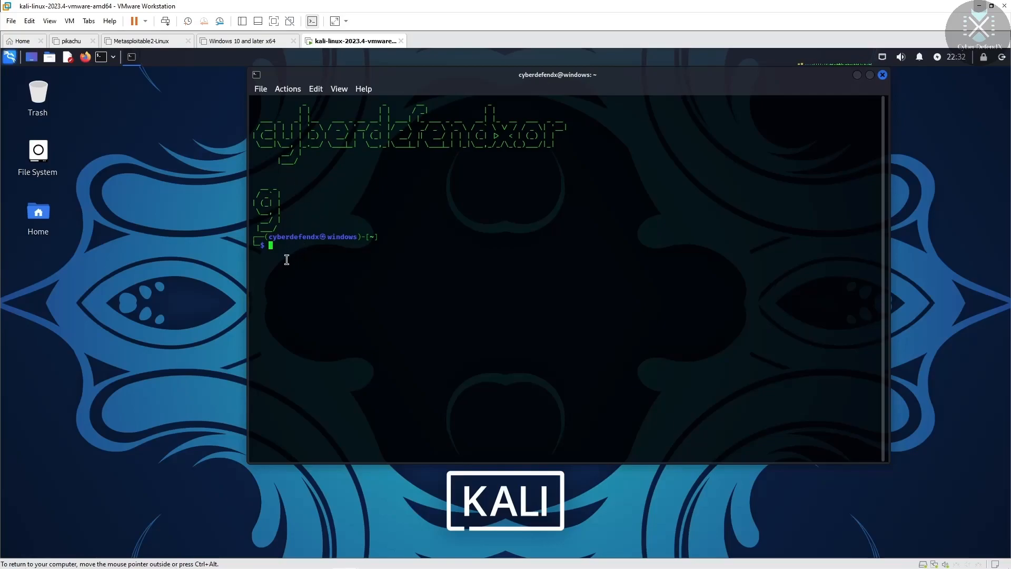
Step: Edit .zshrc with sudo vi, add leading spaces before cyberdefendx.org, then save with :wq
type("sudo vi .zshrc")
key("Return")
key("Return")
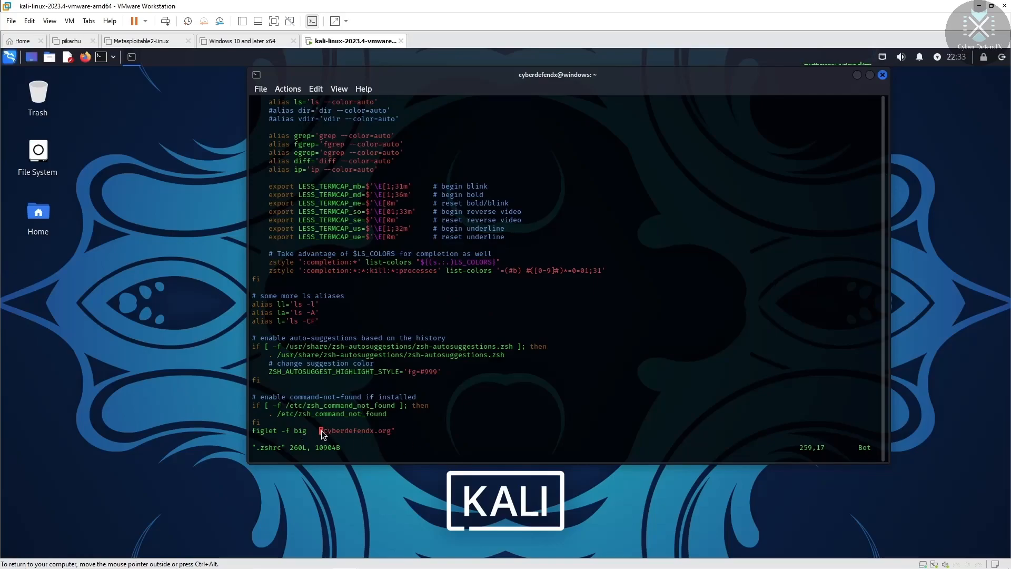
key("i")
key("Right")
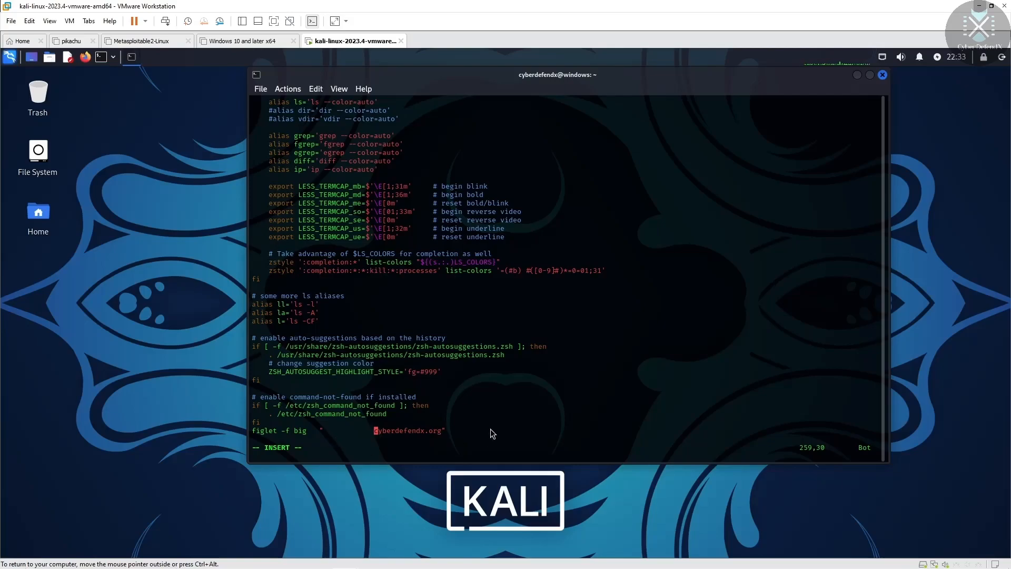
key("Escape")
key("shift+semicolon")
type("wq")
key("Return")
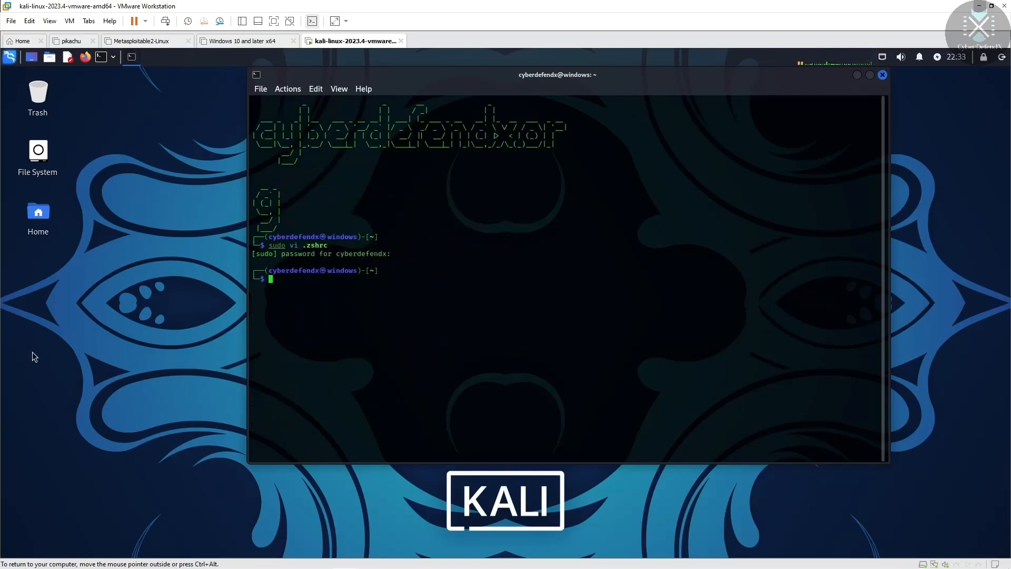
Step: Relaunch the terminal to see the indented cyberdefendx.org banner, then open File > Preferences
left_click(883, 75)
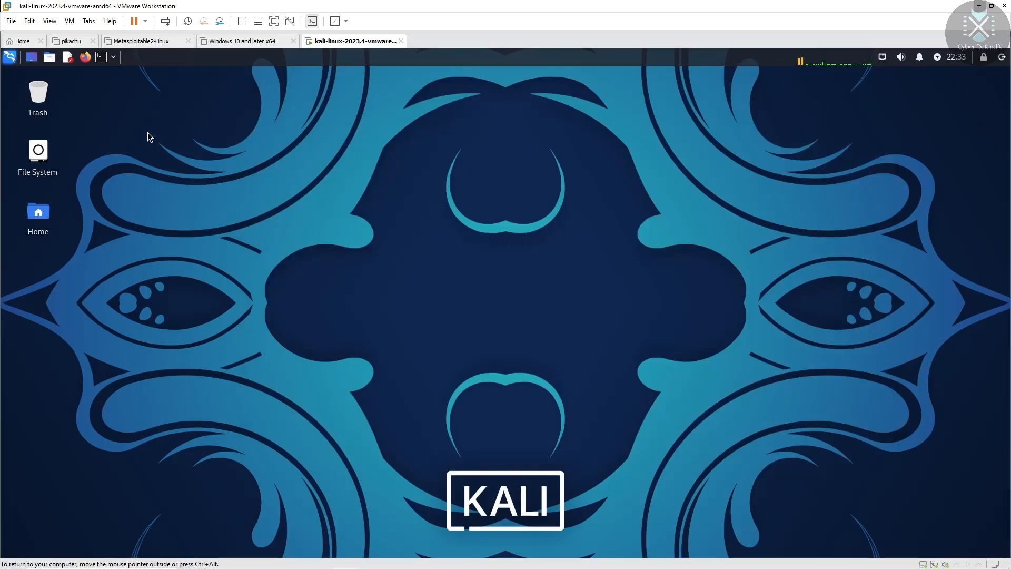
left_click(103, 58)
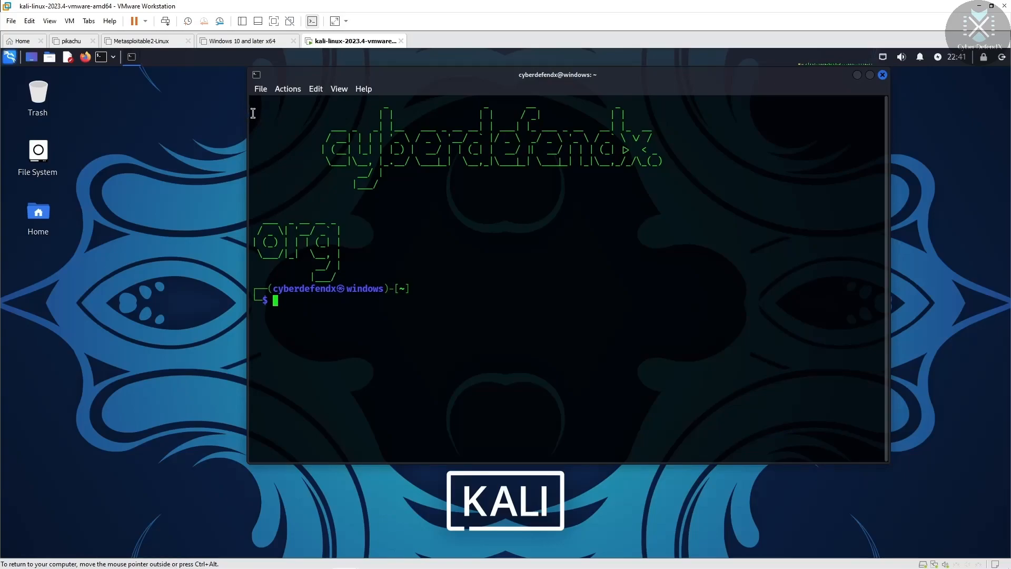
left_click(261, 88)
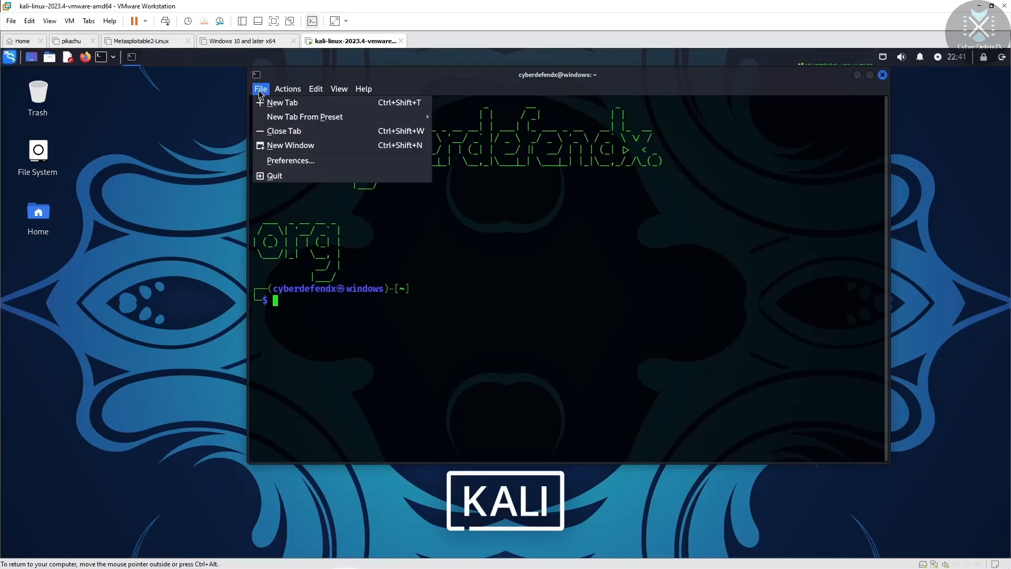
left_click(294, 162)
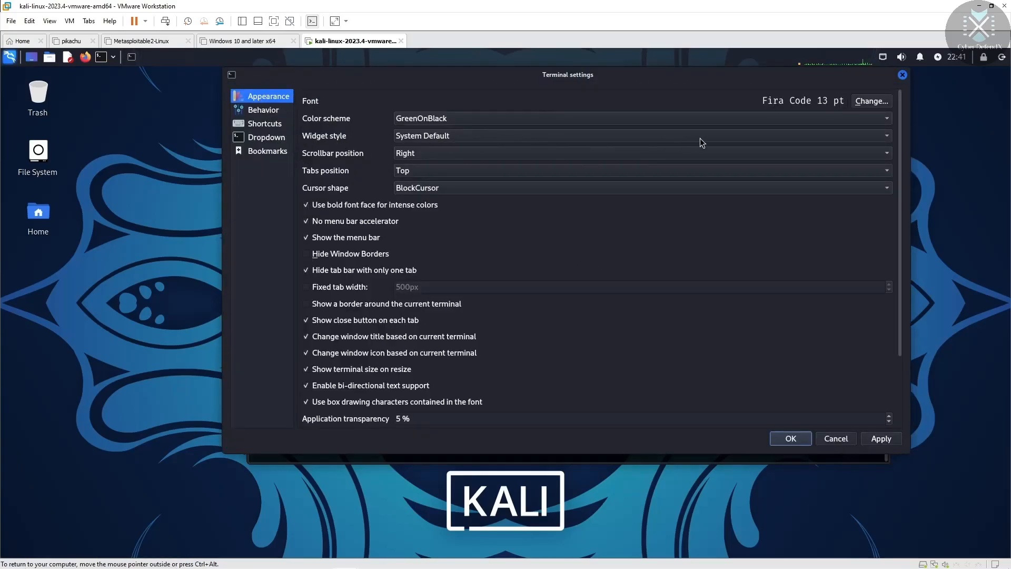
left_click(832, 137)
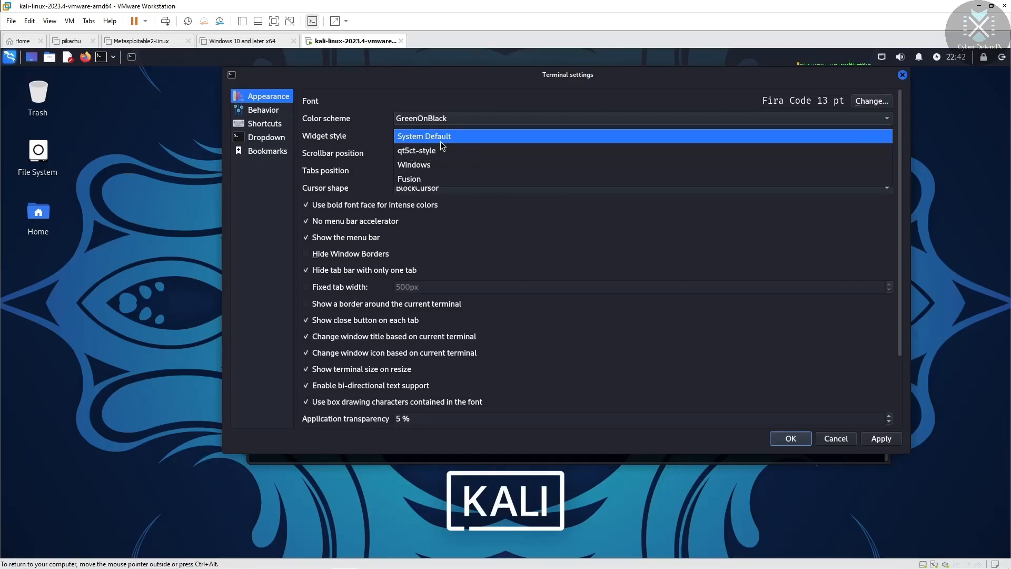
left_click(437, 164)
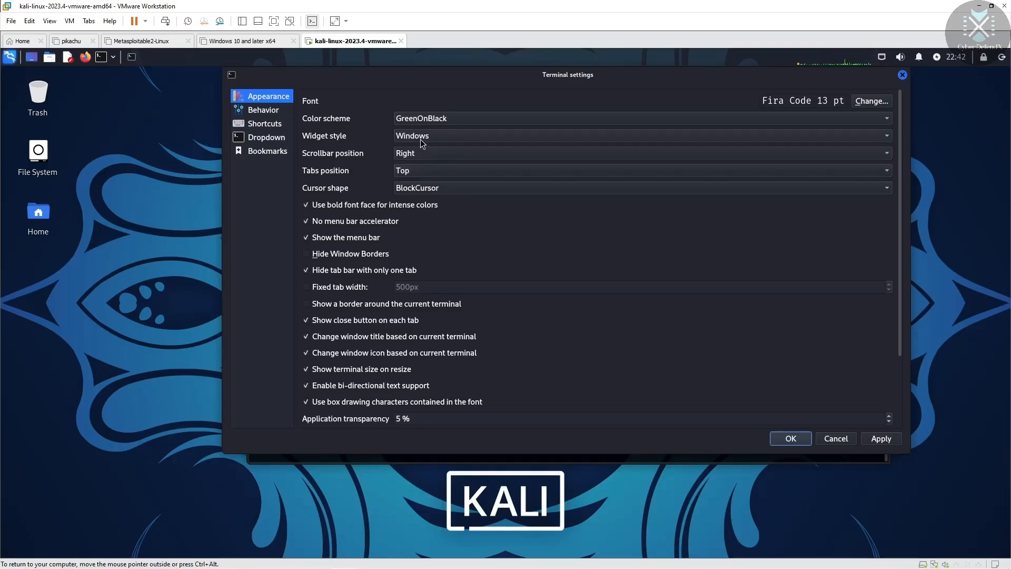
left_click(420, 138)
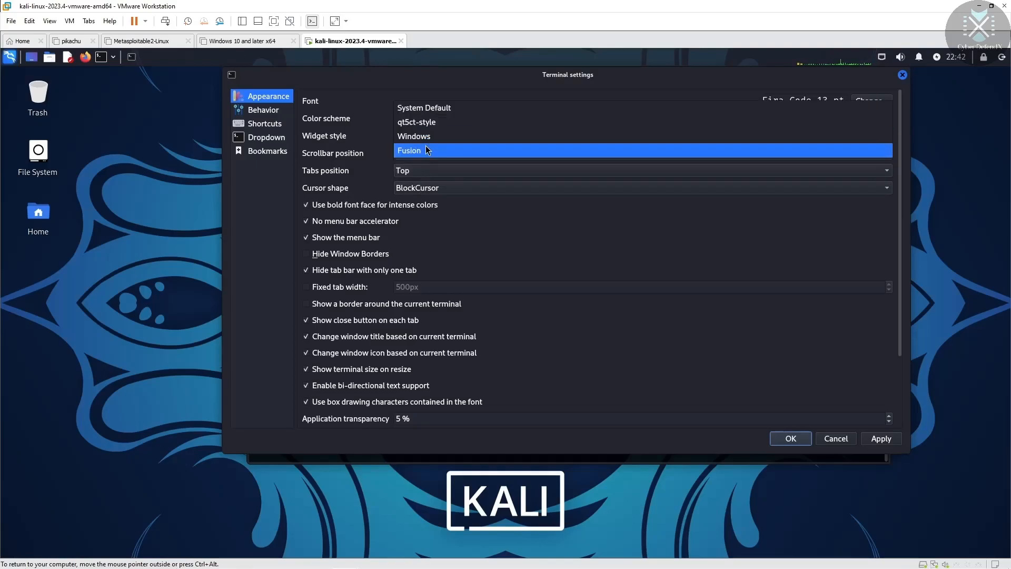
left_click(425, 148)
left_click(424, 132)
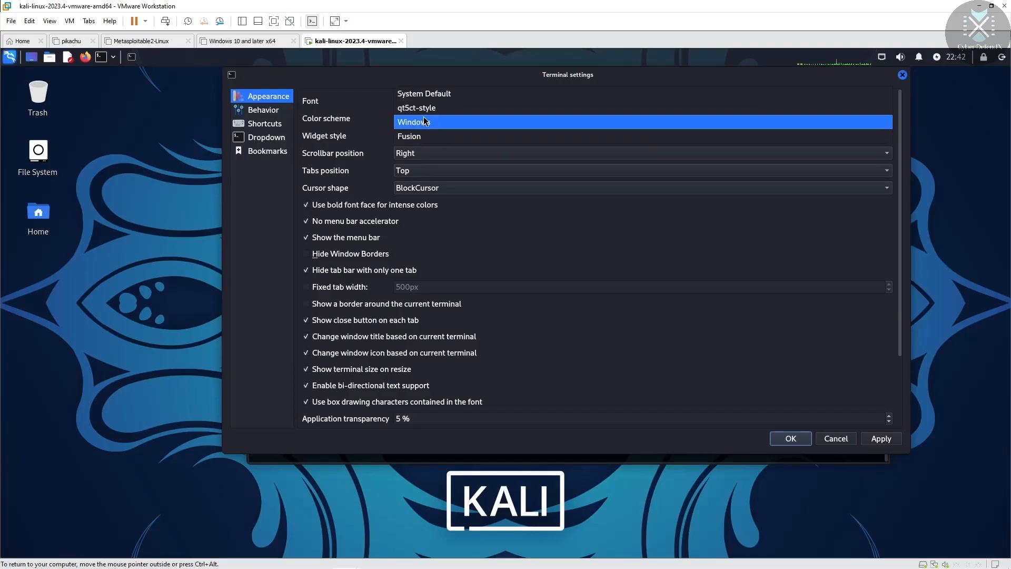
left_click(429, 90)
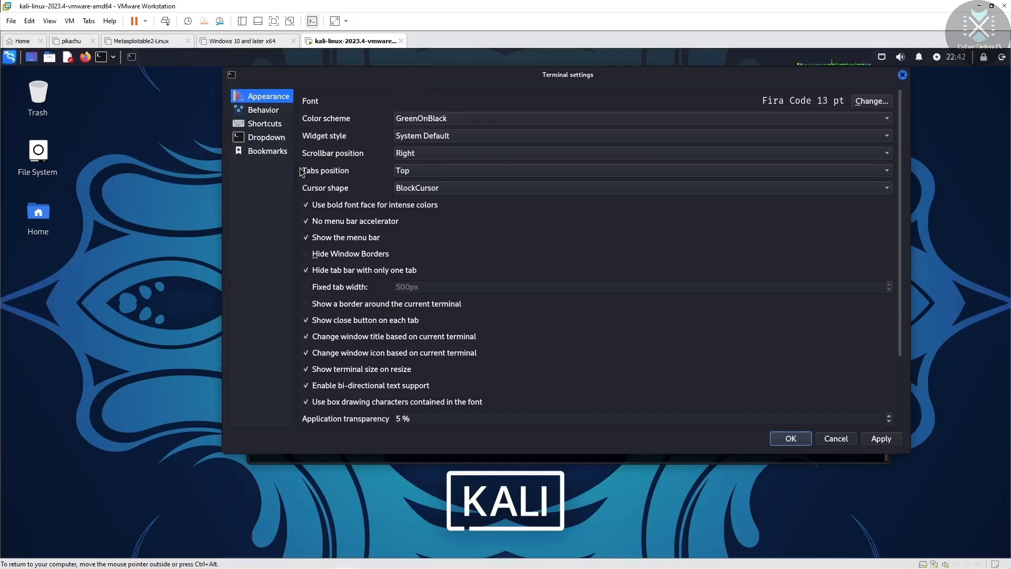
left_click(477, 169)
left_click(457, 185)
left_click(443, 172)
left_click(433, 198)
left_click(441, 170)
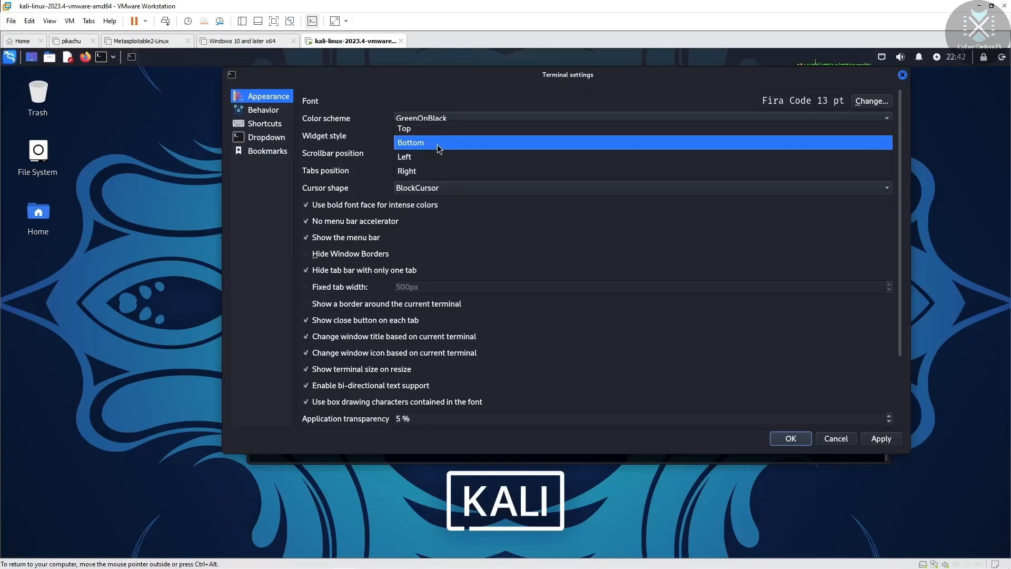
left_click(438, 131)
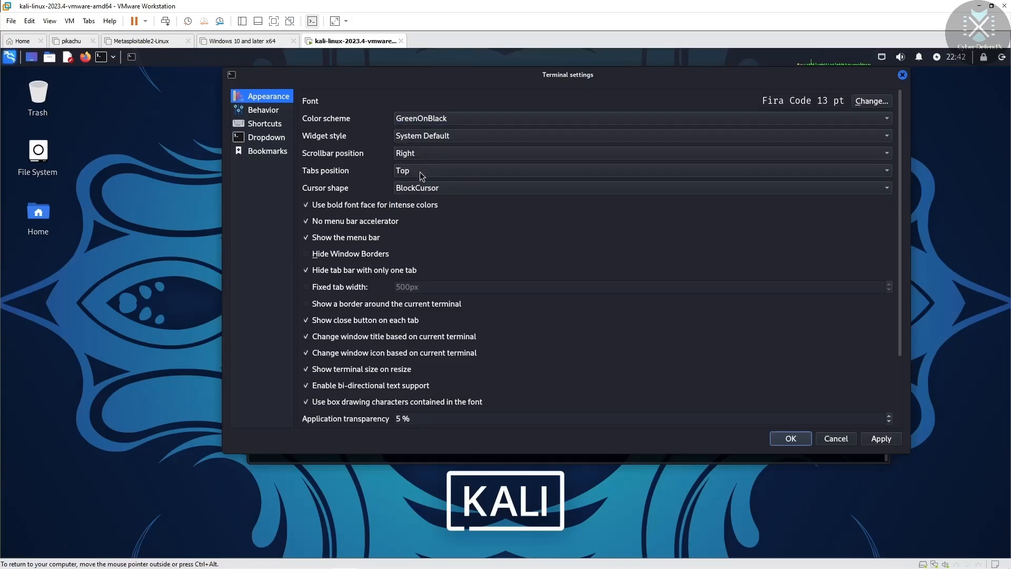
left_click_drag(679, 78, 626, 81)
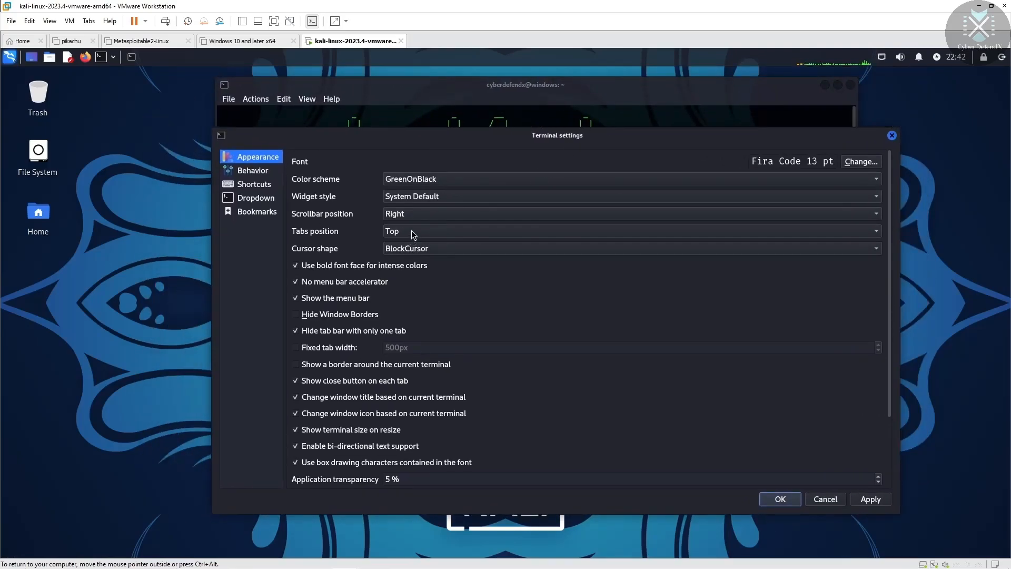
left_click_drag(598, 138, 563, 130)
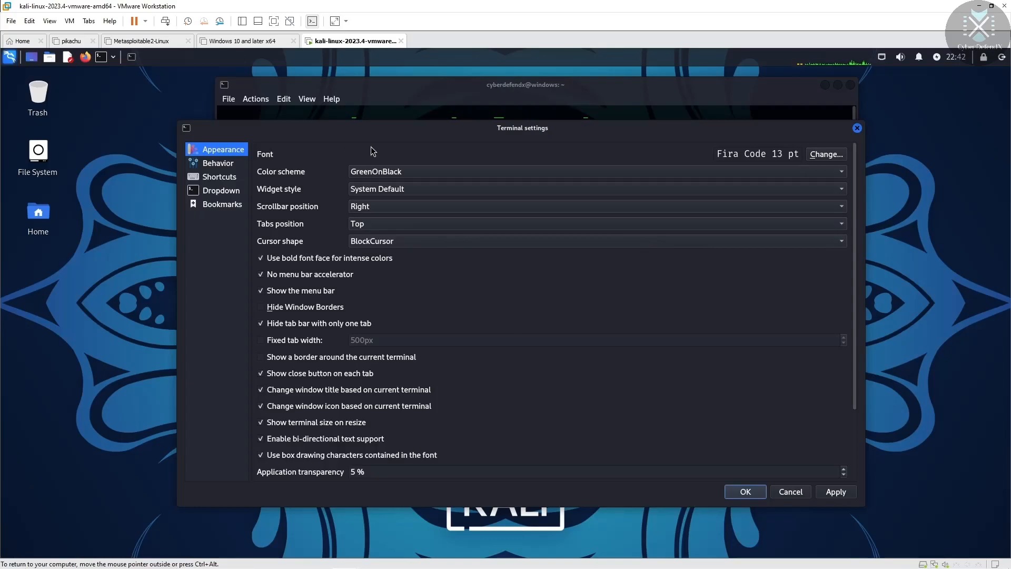
left_click_drag(384, 122, 394, 89)
left_click(439, 205)
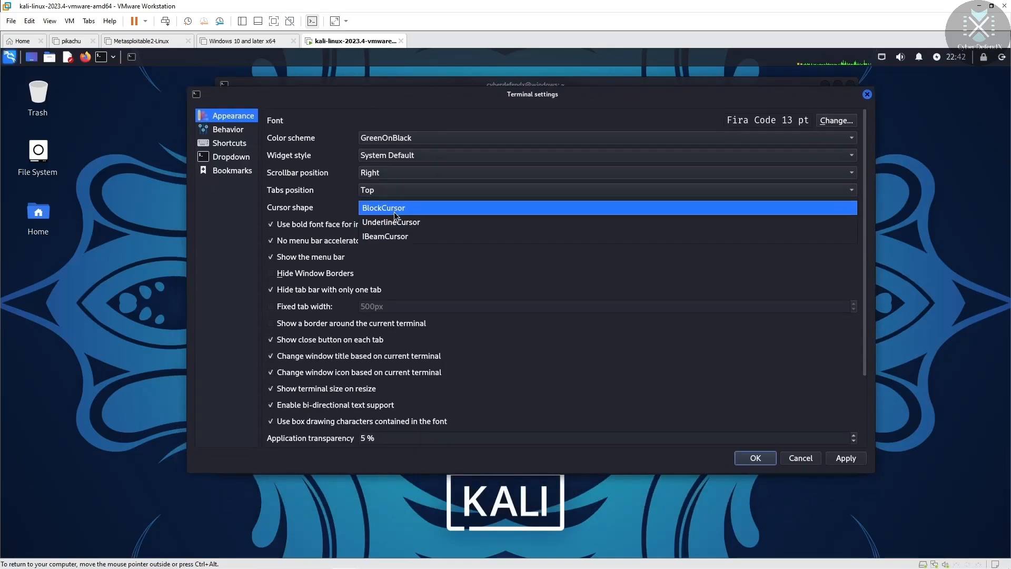
left_click(457, 207)
left_click_drag(588, 92, 581, 72)
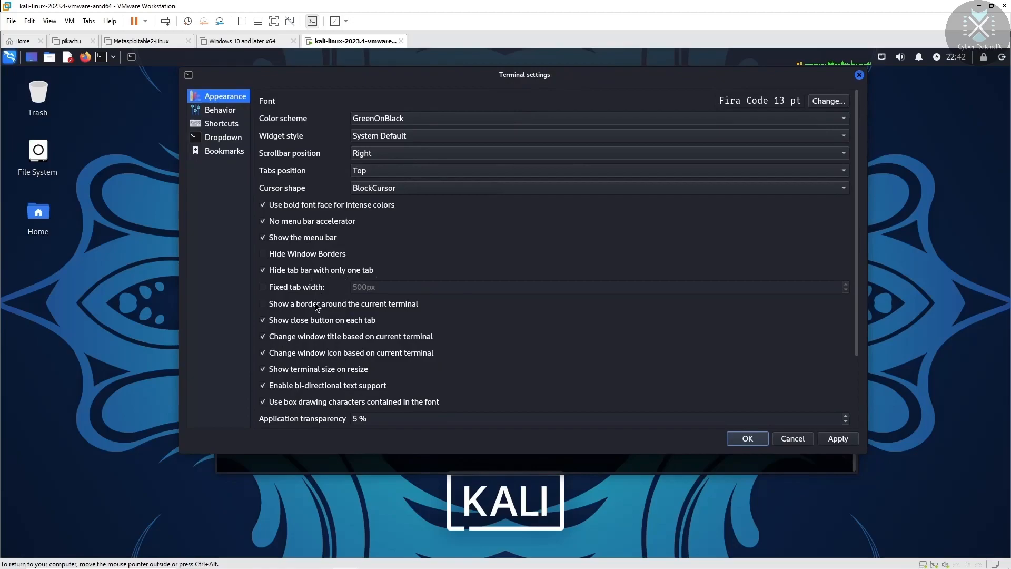
left_click(262, 237)
left_click_drag(758, 84, 774, 117)
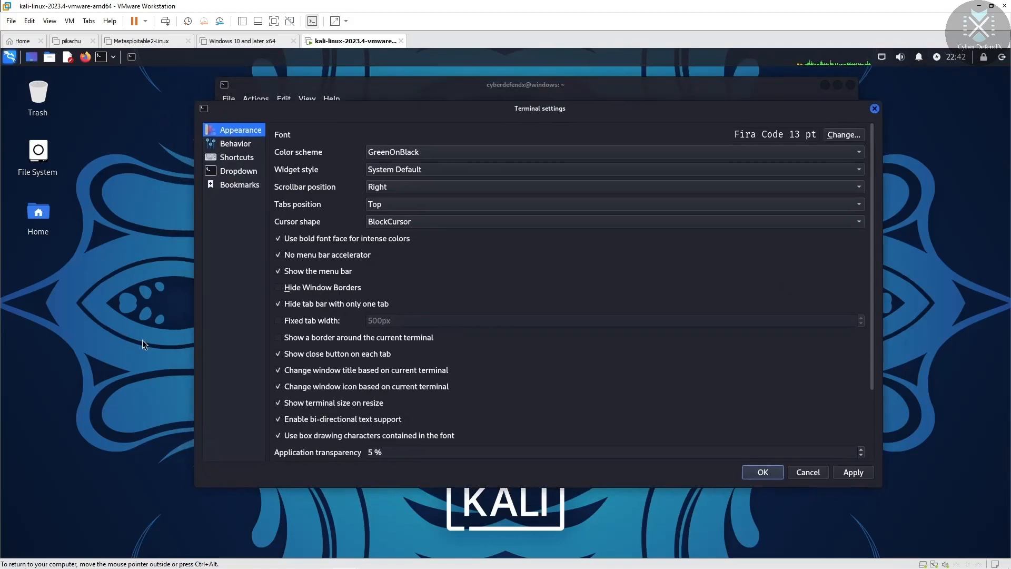
left_click(280, 289)
left_click(279, 289)
left_click_drag(573, 105, 589, 81)
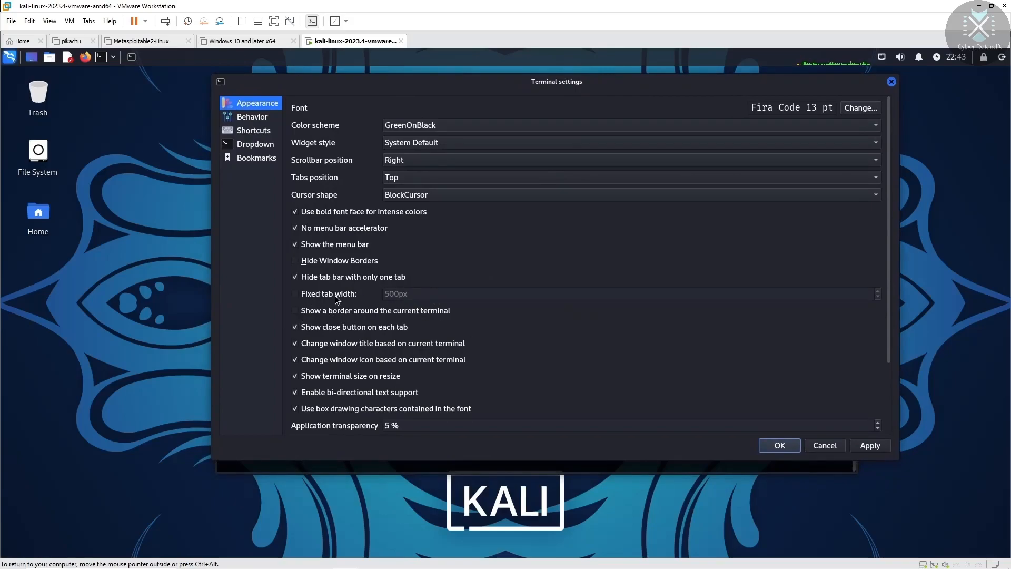
left_click_drag(477, 73, 441, 185)
mouse_move(444, 89)
left_mouse_down()
mouse_move(513, 85)
mouse_move(428, 77)
mouse_move(445, 71)
left_mouse_up()
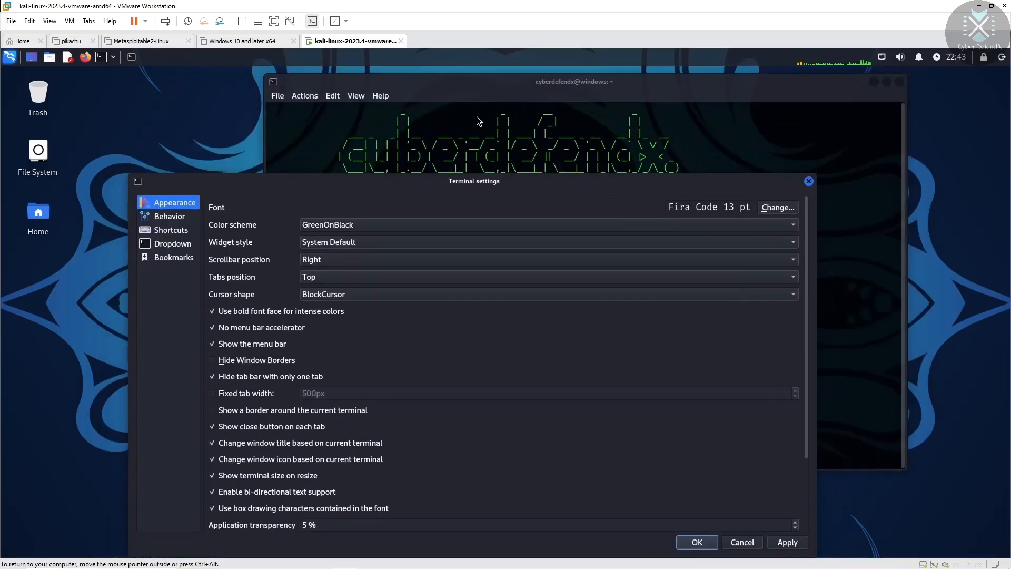
left_click(211, 395)
left_click_drag(566, 185, 633, 165)
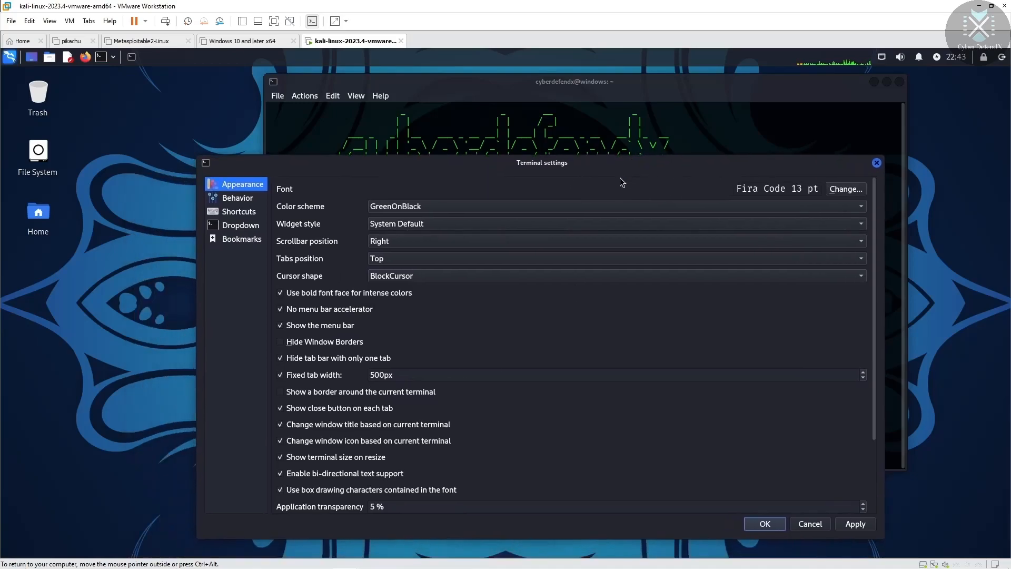
left_click(280, 375)
left_click_drag(431, 161, 430, 137)
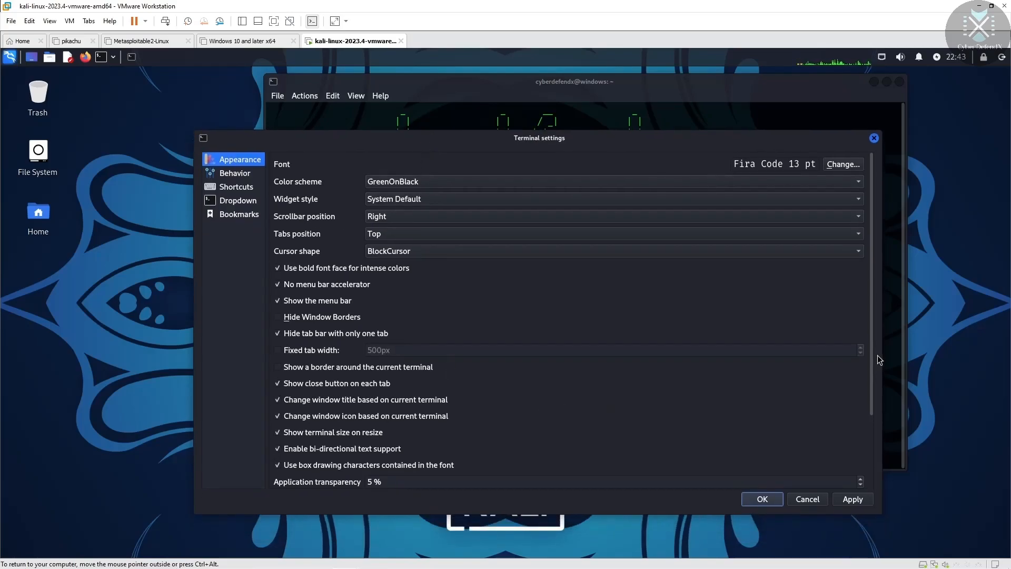
Step: Set the terminal's Background mode to Center and apply it
left_click_drag(871, 305, 871, 339)
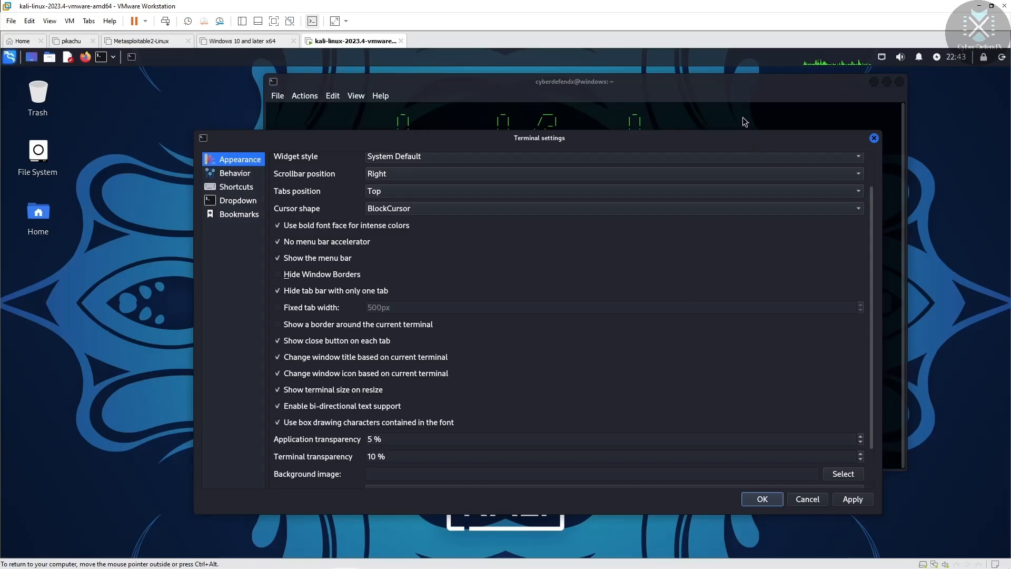
left_click_drag(740, 147, 699, 208)
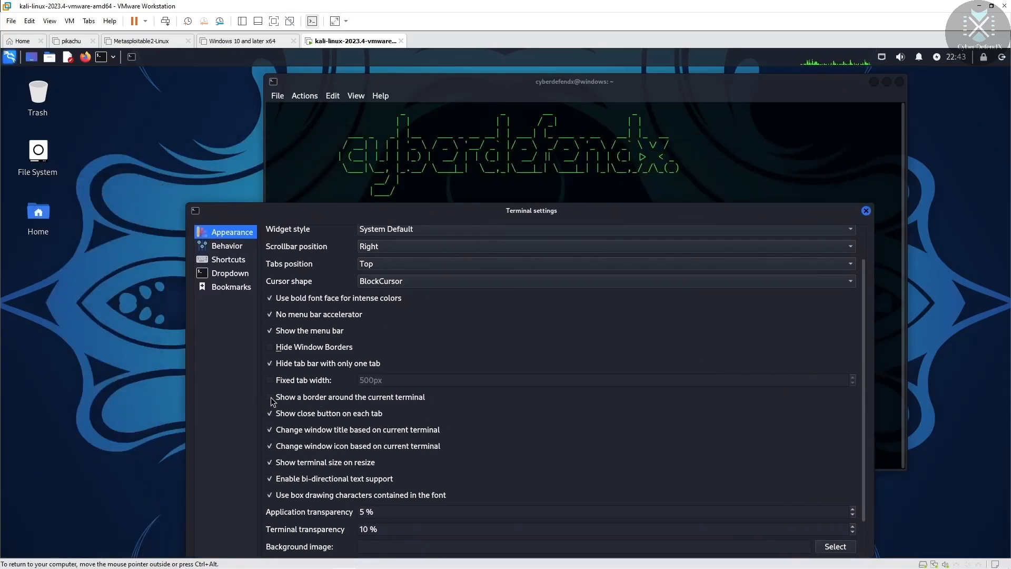
left_click_drag(517, 211, 562, 94)
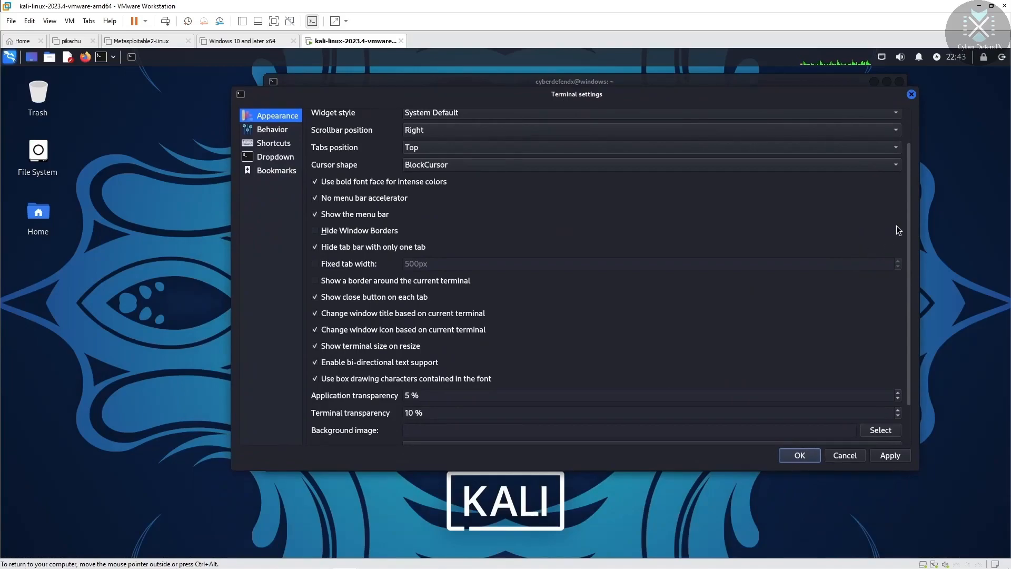
left_click_drag(910, 218, 907, 257)
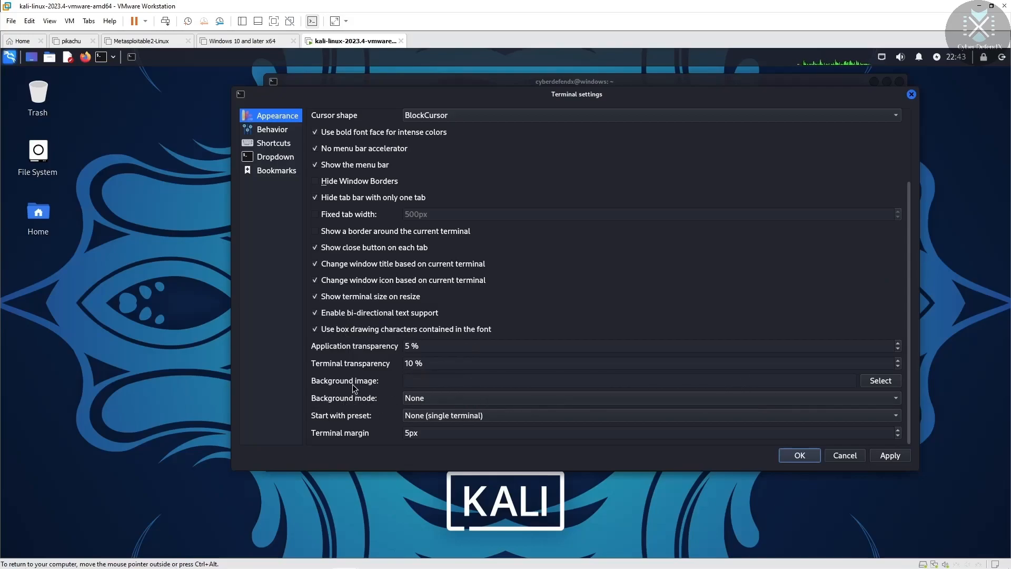
left_click(816, 379)
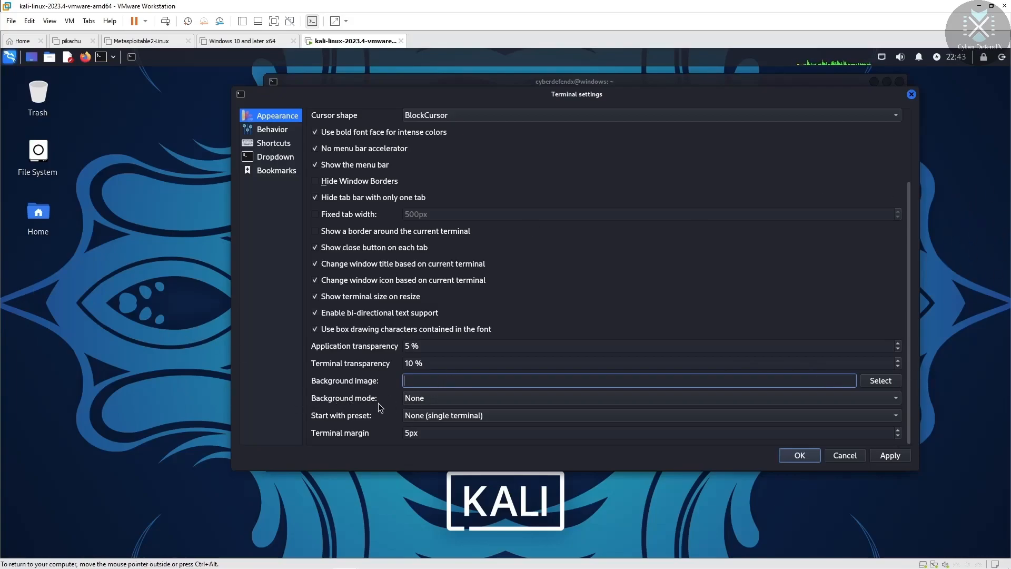
left_click(447, 400)
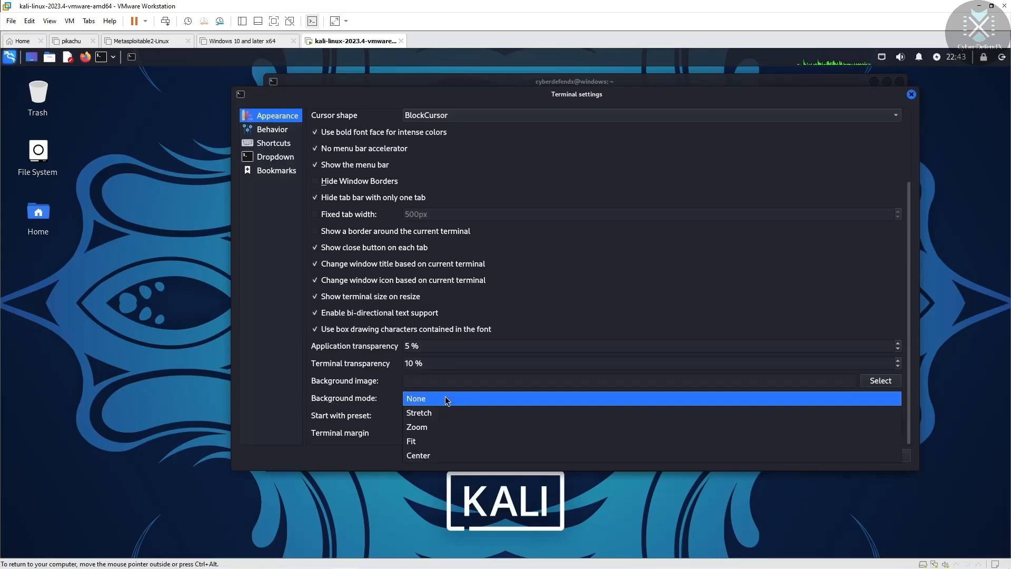
left_click(424, 456)
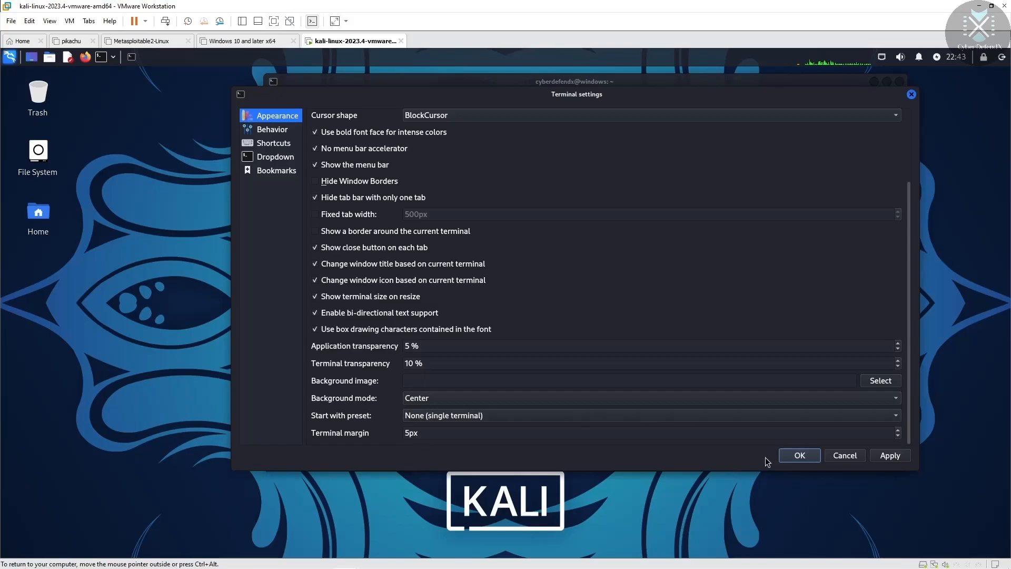
left_click(882, 453)
Step: Close the settings with OK and reopen the terminal preferences from the File menu
left_click(798, 455)
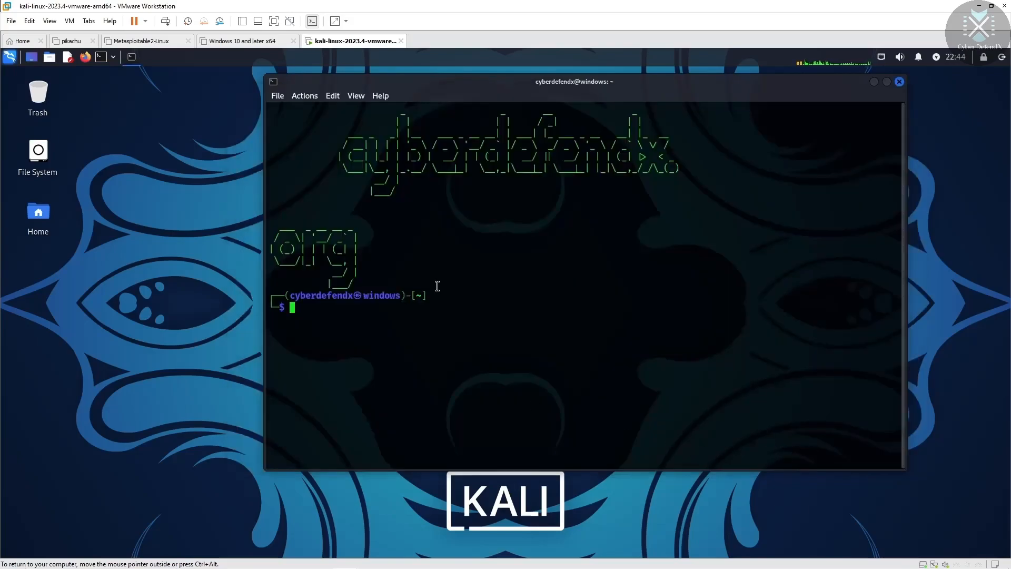
mouse_move(615, 88)
left_mouse_down()
mouse_move(480, 215)
mouse_move(603, 101)
left_mouse_up()
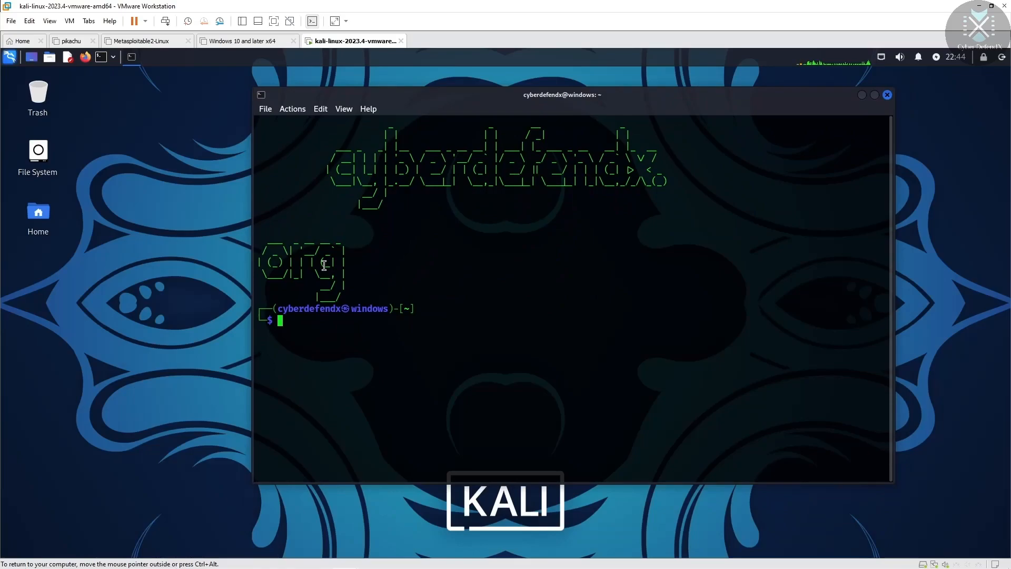
left_click(265, 109)
left_click(311, 180)
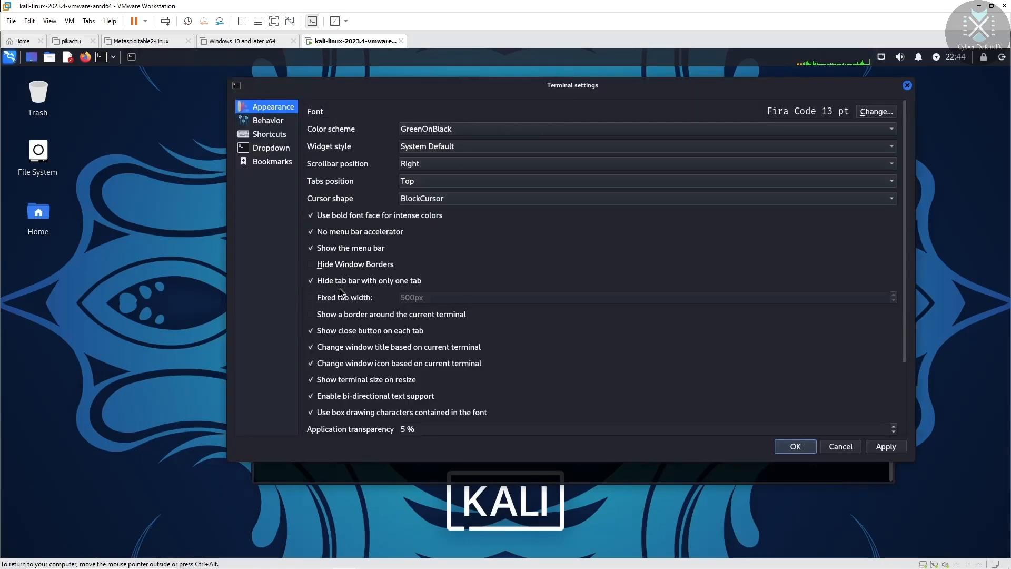
Step: Set Background mode back to None, then go to the Behavior settings
scroll(903, 311, "down", 3)
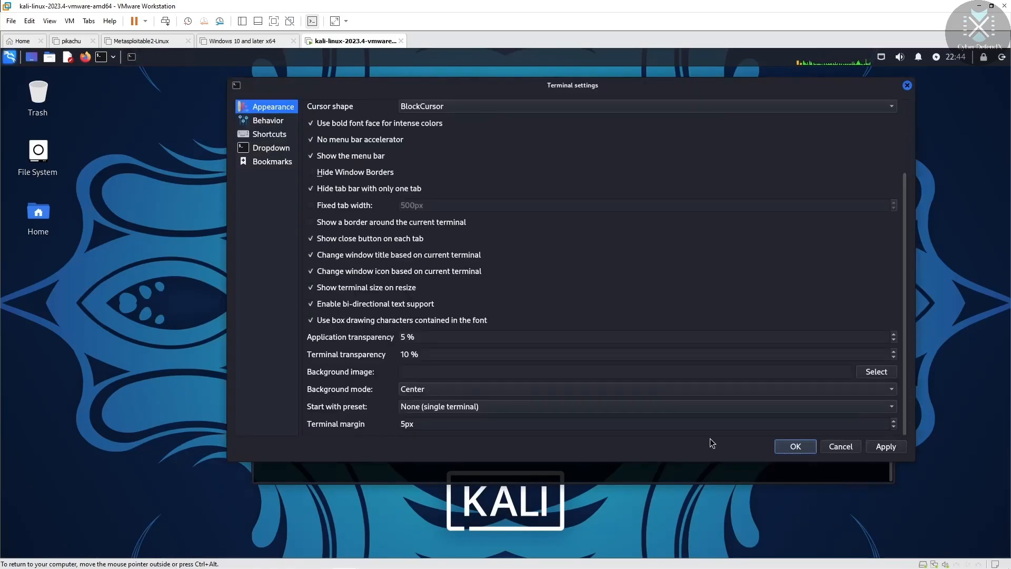
left_click(487, 388)
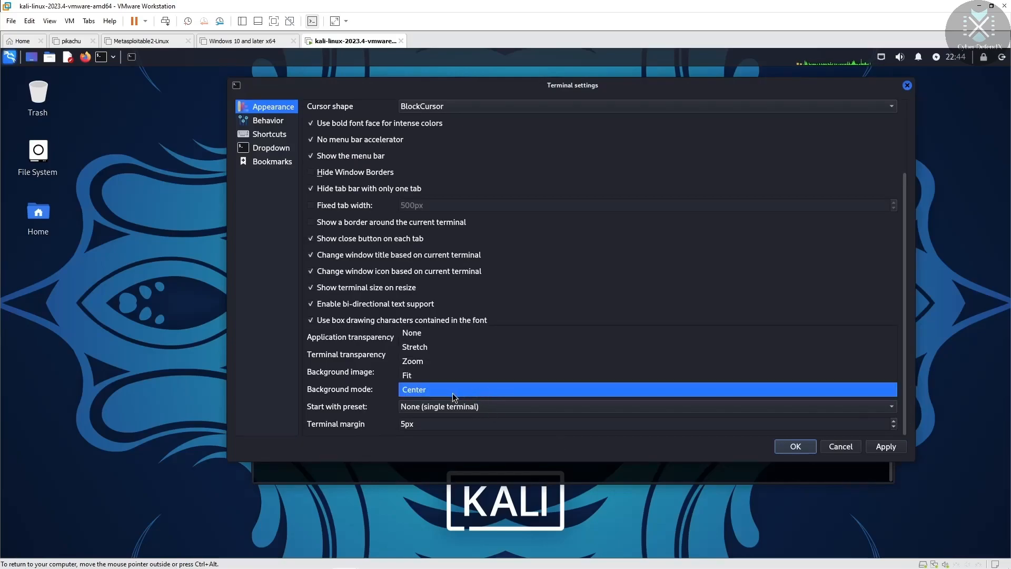
left_click(434, 331)
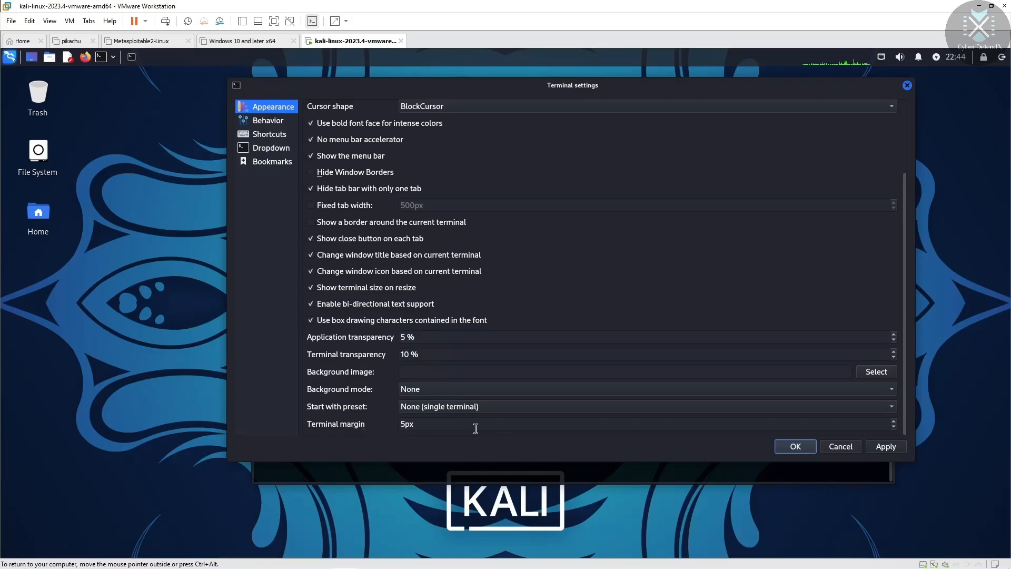
left_click(524, 422)
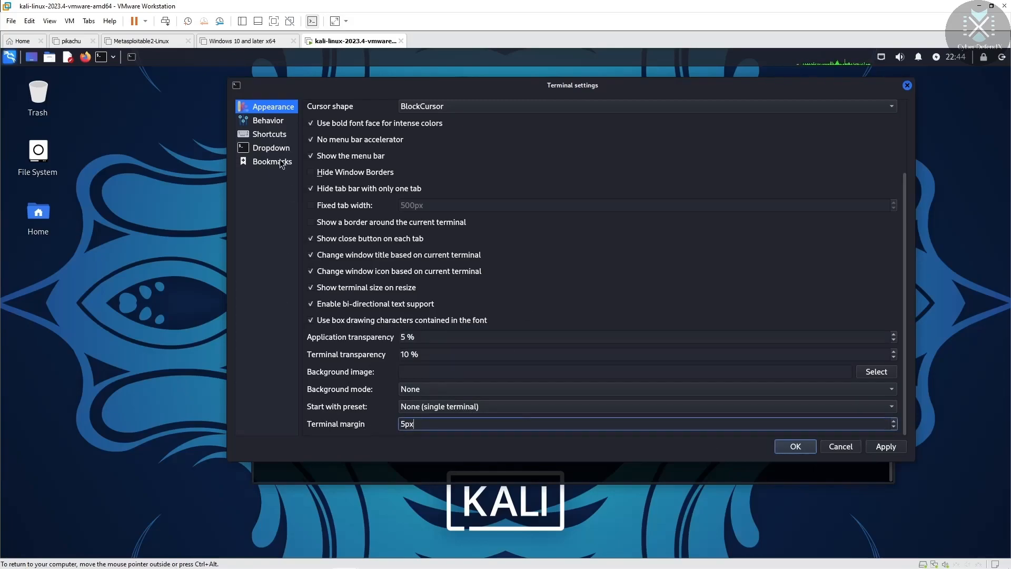
left_click(267, 122)
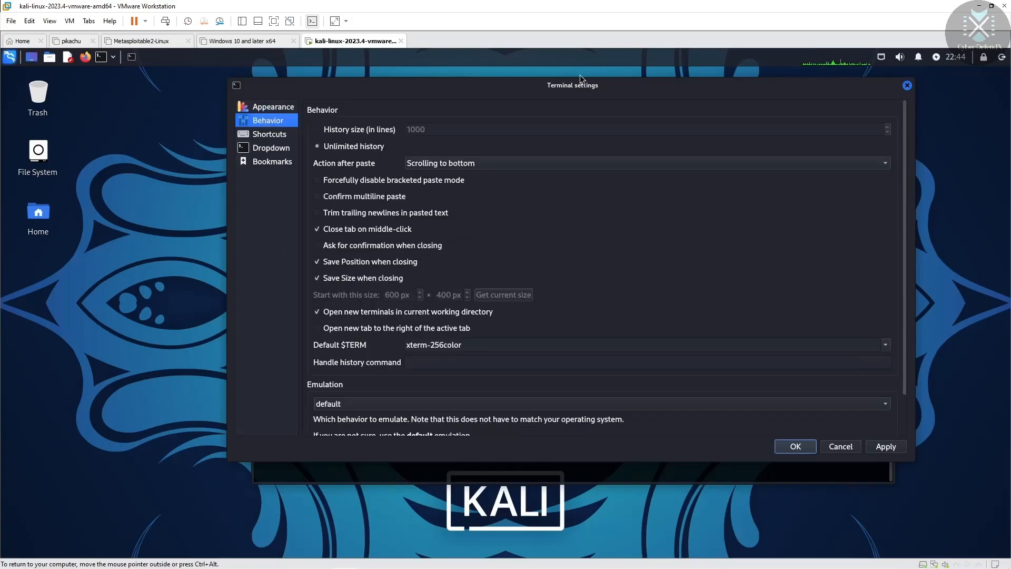
Step: Try a 1000-line history limit, then restore Unlimited history on the Behavior page
left_click_drag(524, 83, 576, 101)
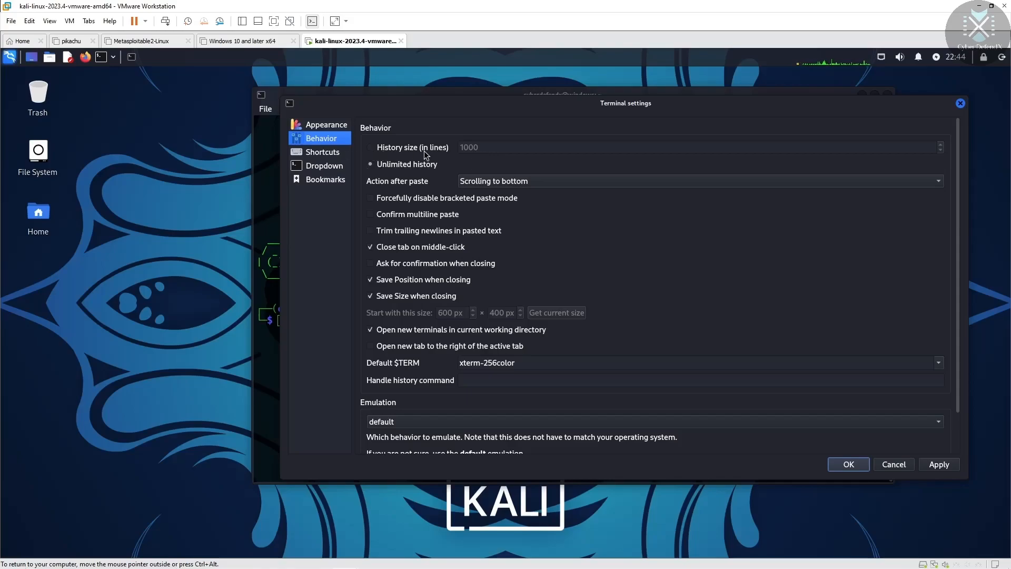
left_click_drag(536, 106, 410, 253)
left_click_drag(470, 100, 496, 80)
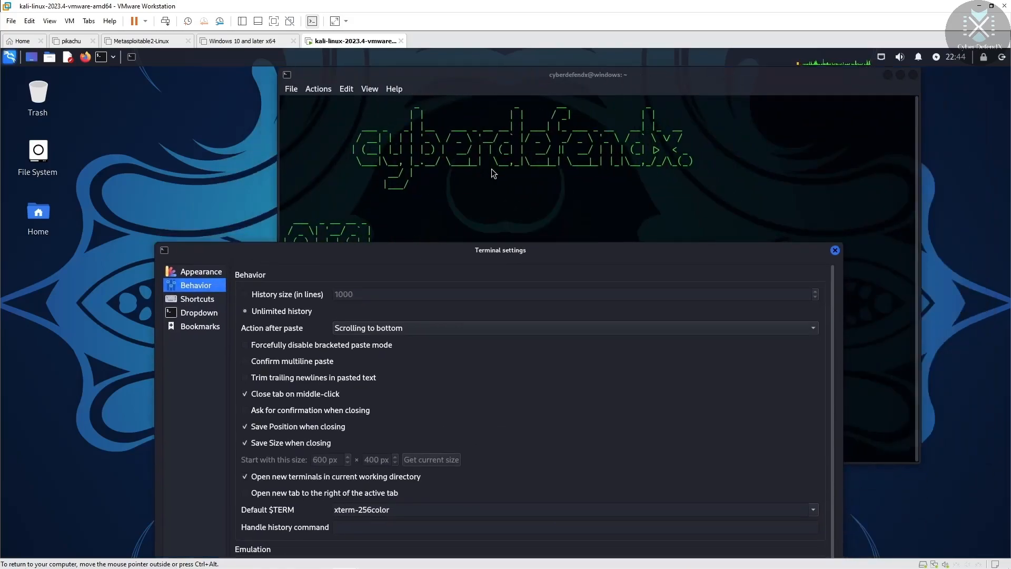
left_click_drag(545, 253, 622, 159)
left_click(334, 207)
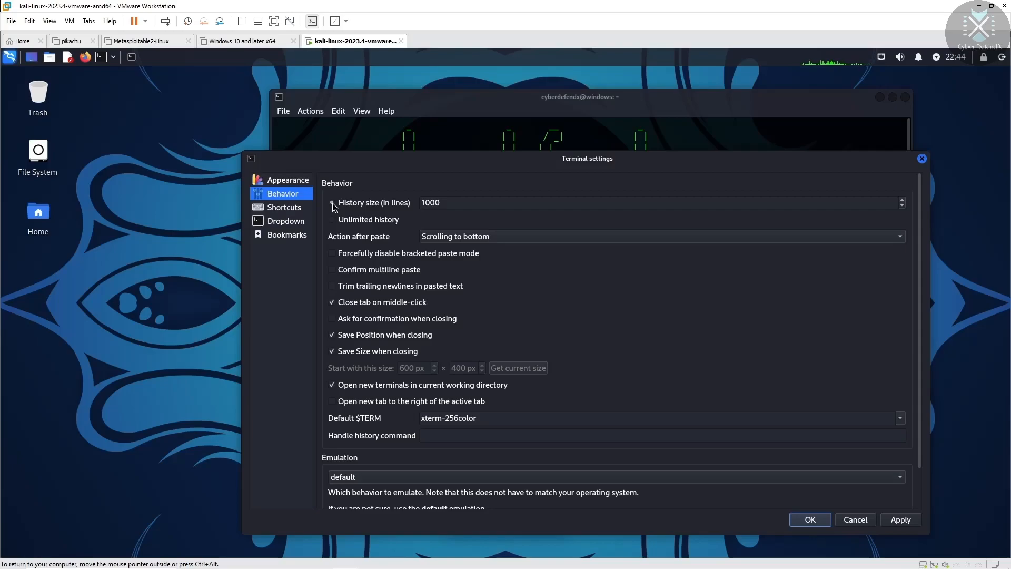
left_click(333, 220)
left_click_drag(501, 159, 502, 145)
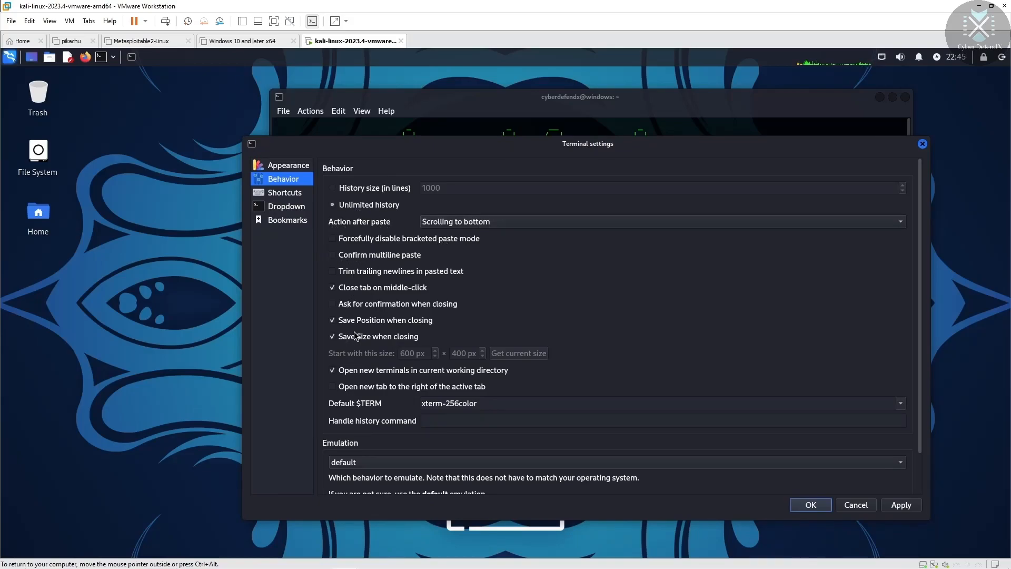
scroll(484, 354, "down", 1)
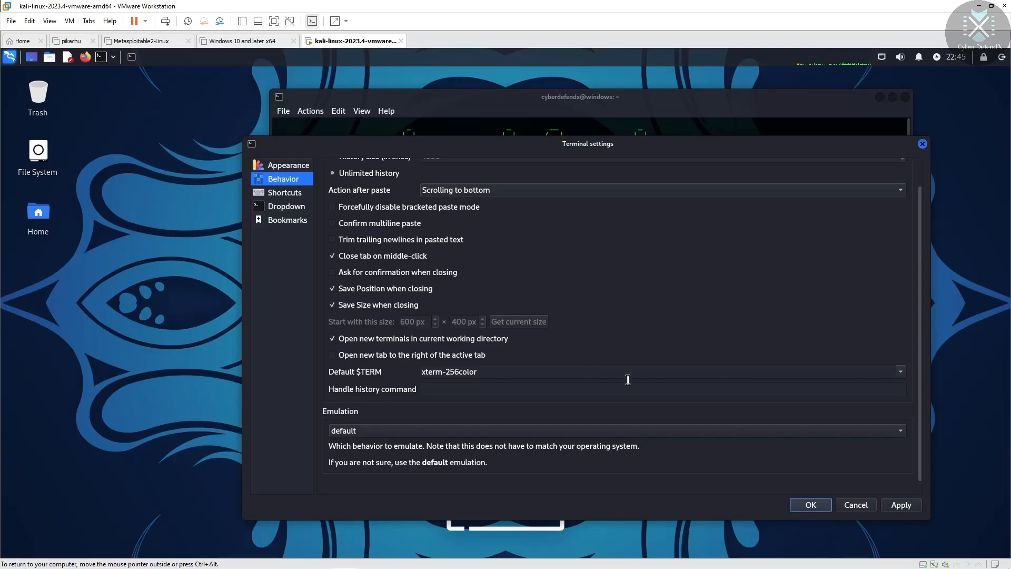
left_click(282, 194)
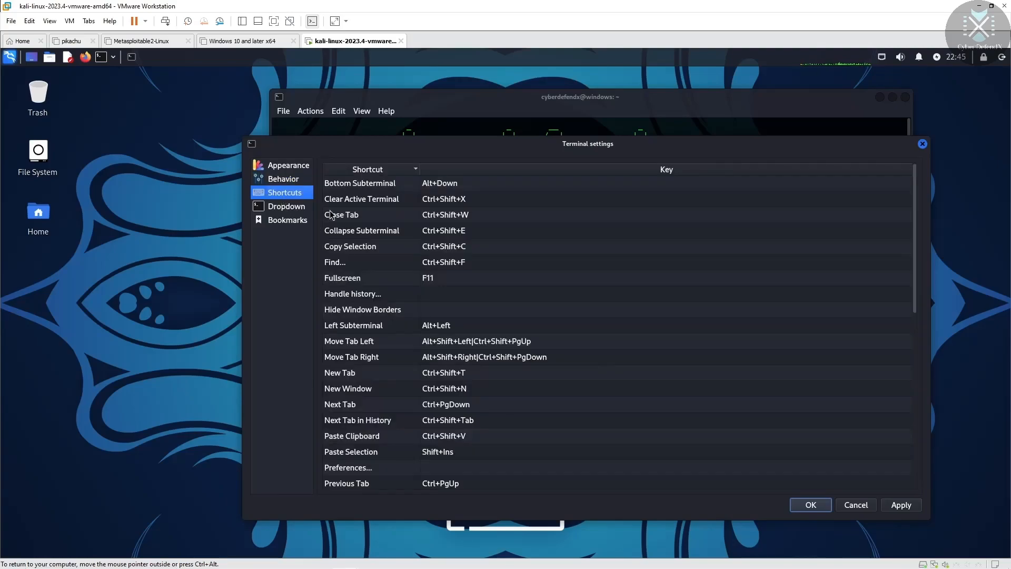
left_click_drag(517, 141, 511, 118)
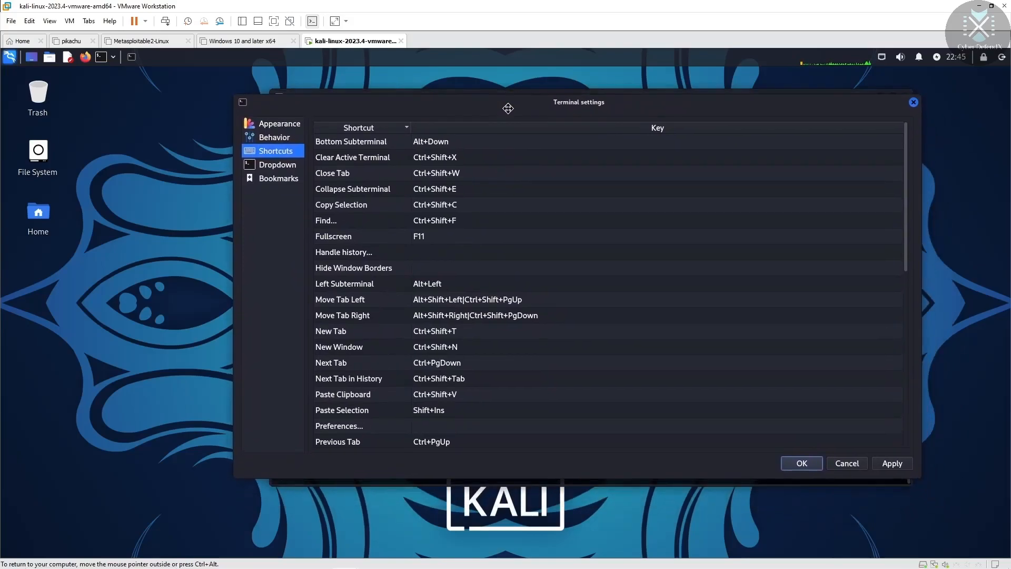
left_click_drag(505, 97, 506, 115)
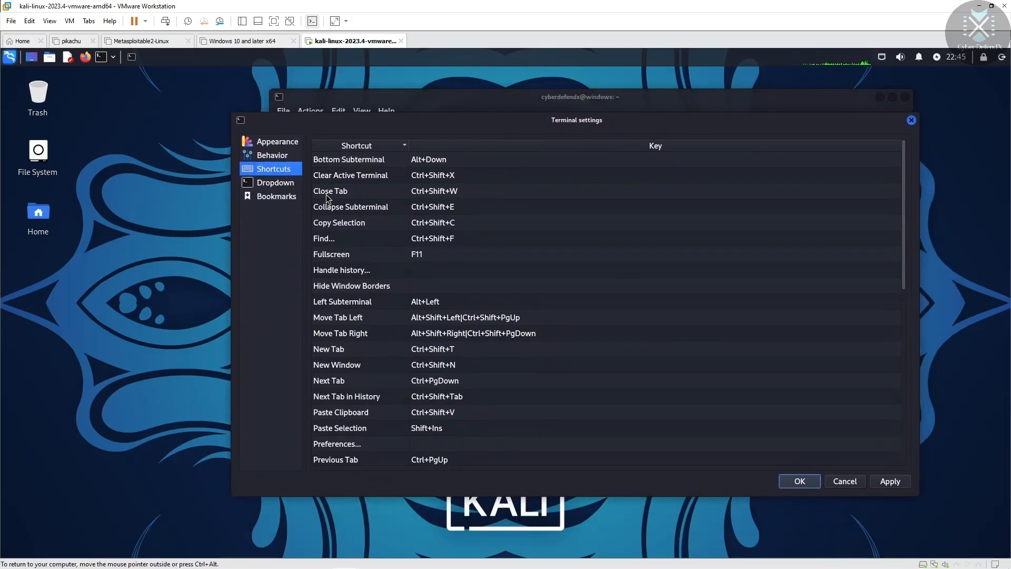
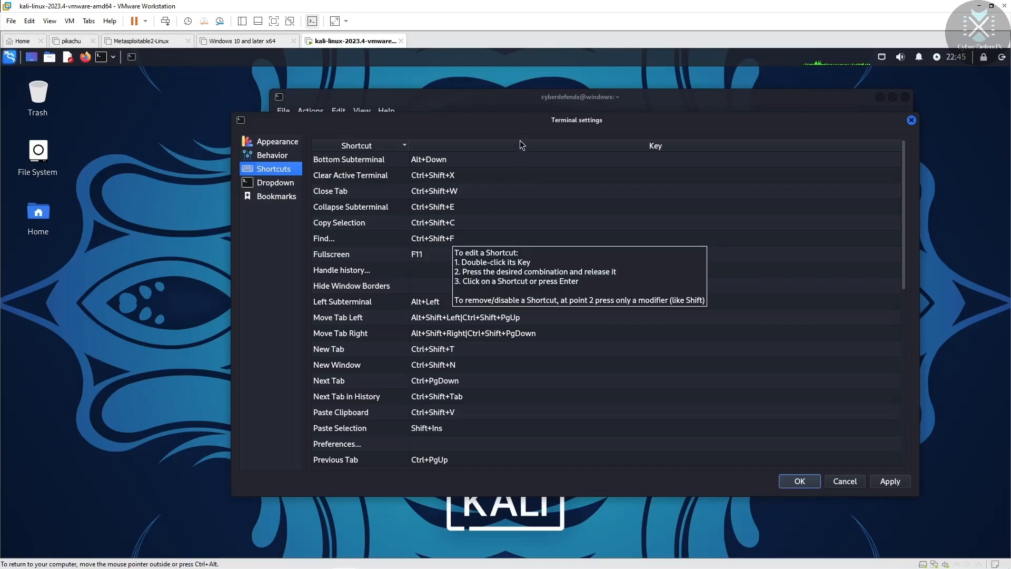
Step: Reposition the terminal settings window, view the Dropdown settings, and close it with OK
left_click_drag(531, 120, 530, 108)
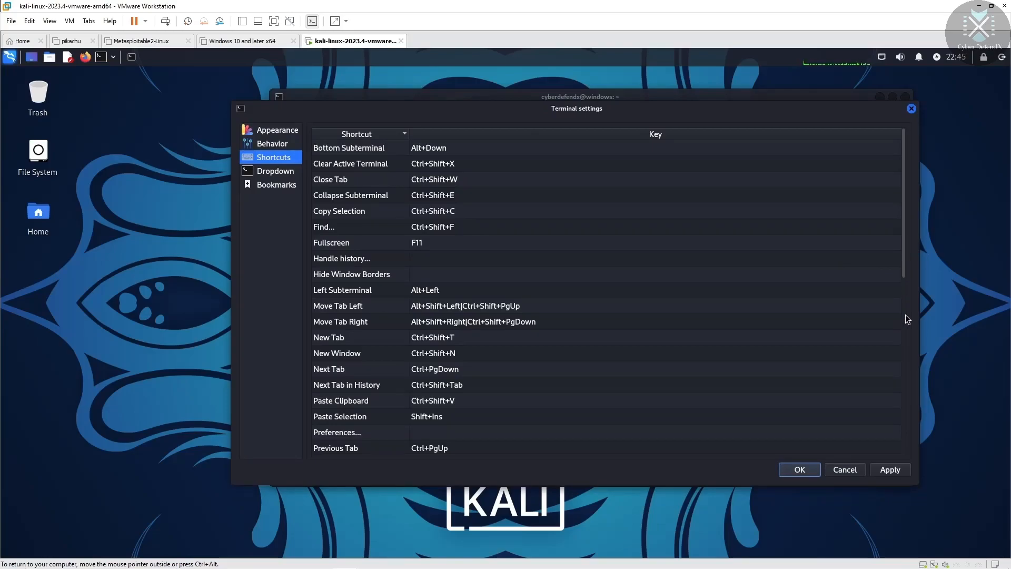
left_click_drag(905, 266, 908, 315)
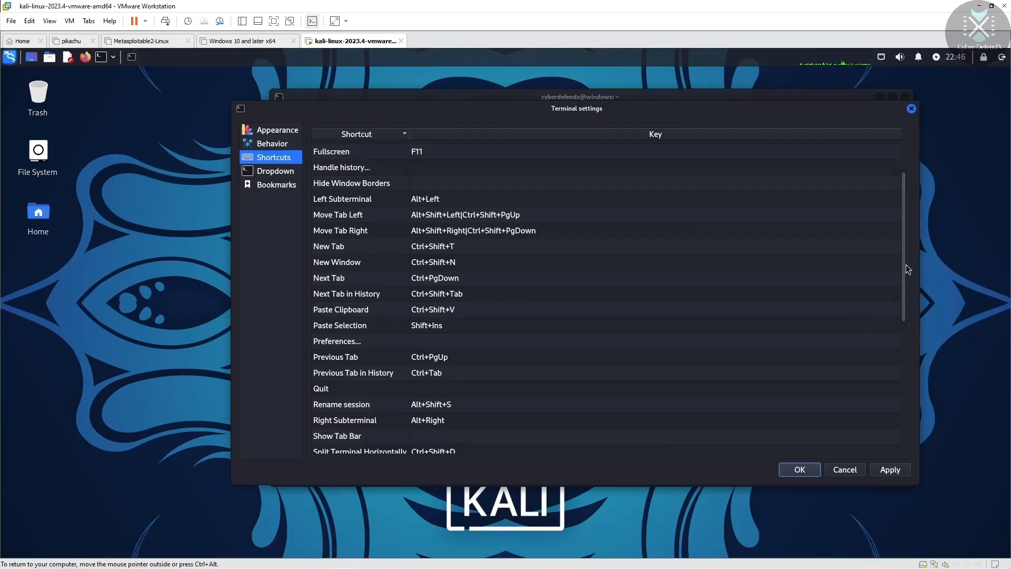
left_click_drag(904, 273, 891, 401)
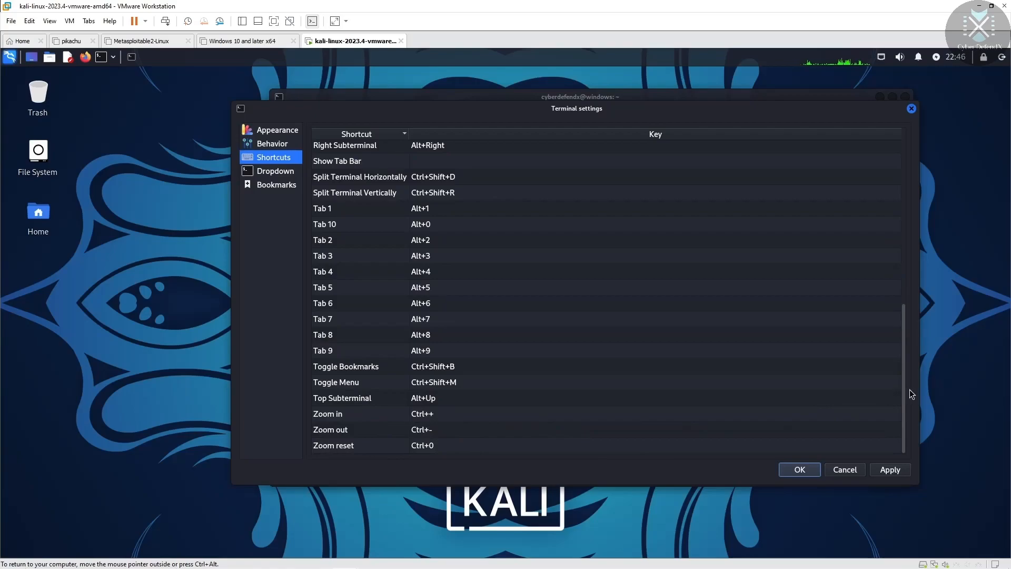
left_click_drag(903, 390, 878, 215)
left_click(268, 170)
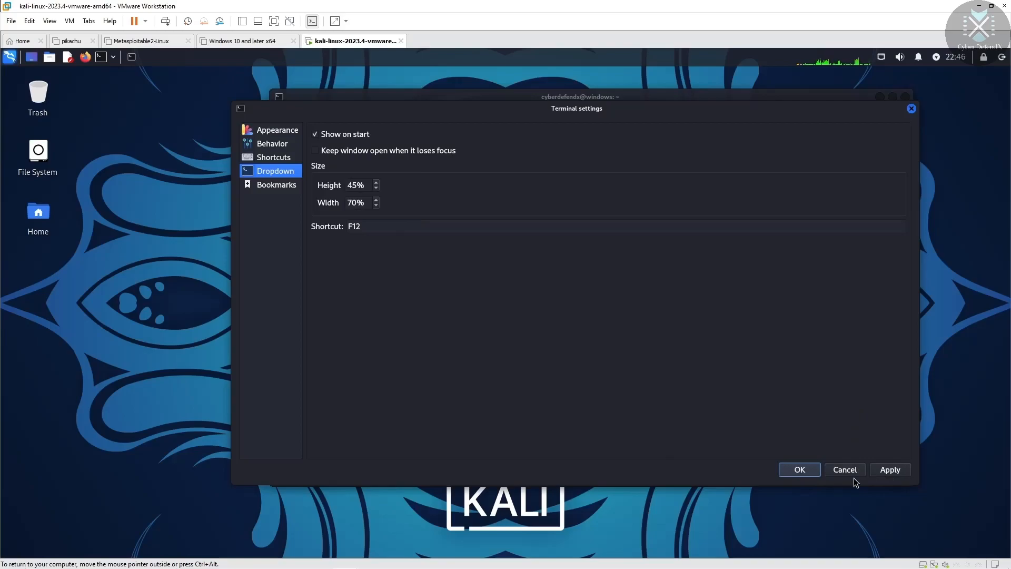
left_click(798, 470)
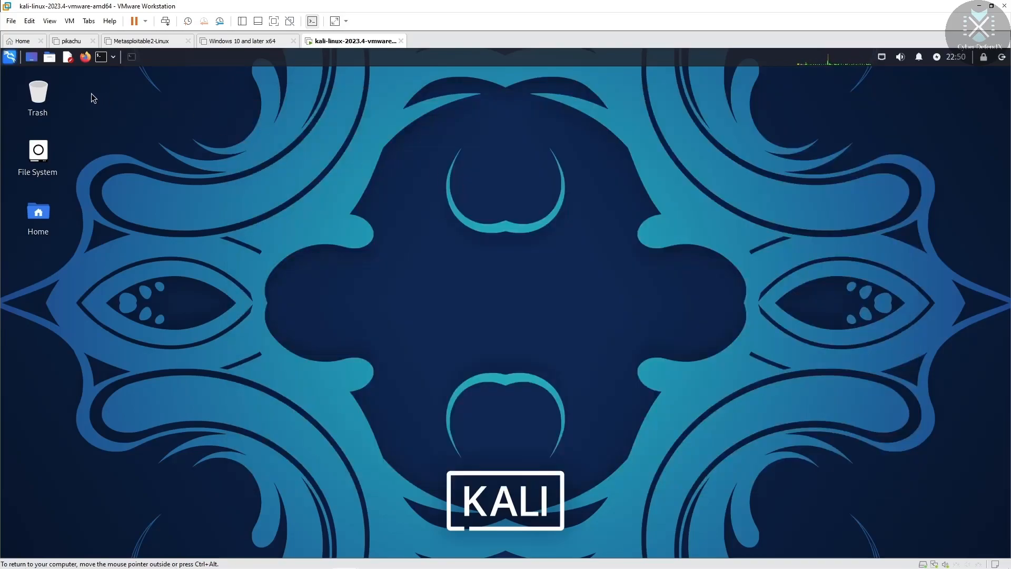
Step: Launch Appearance by searching 'app' in the Whisker menu and centre its window
left_click(10, 57)
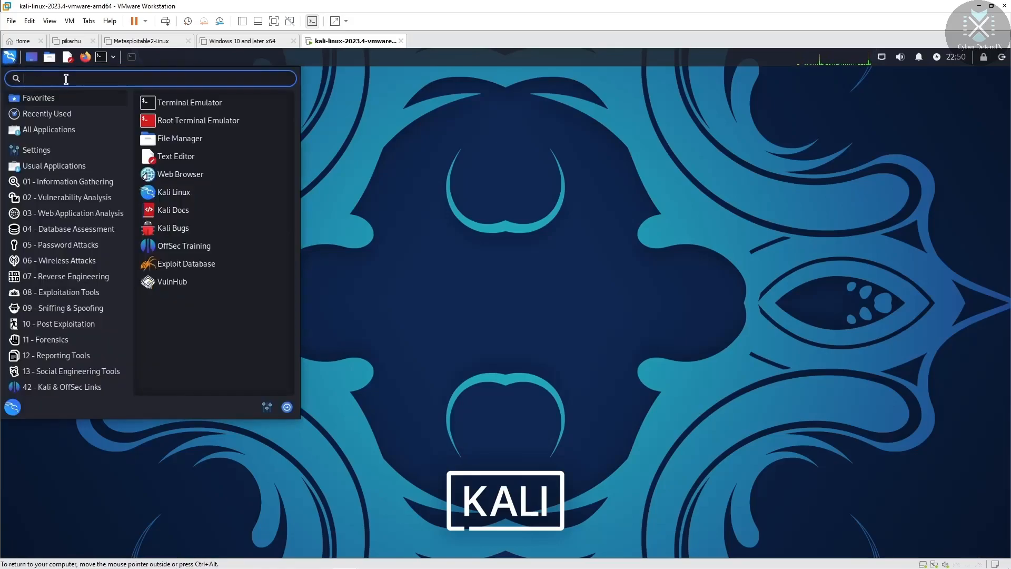
type("app")
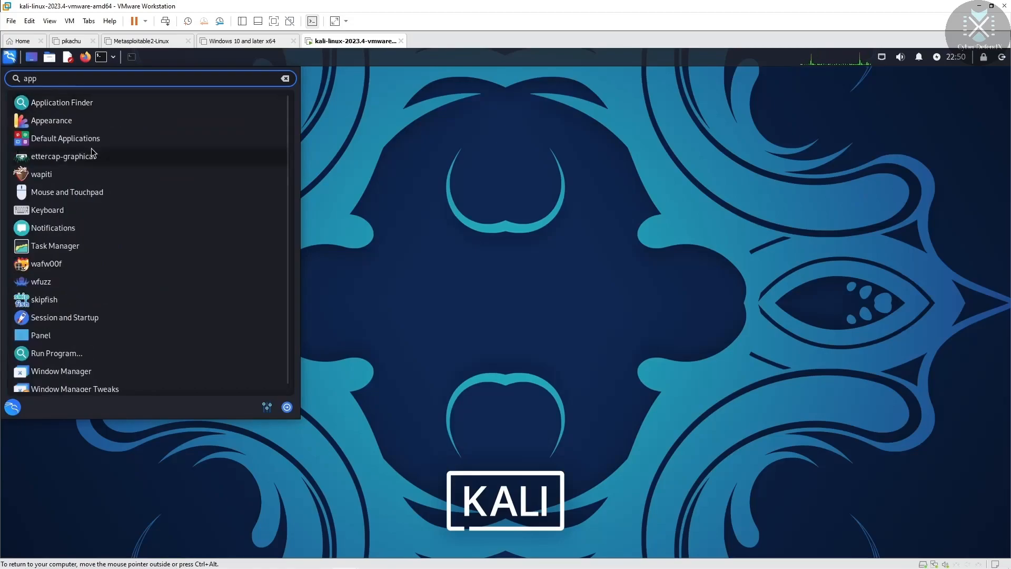
left_click(75, 121)
left_click_drag(454, 153, 500, 166)
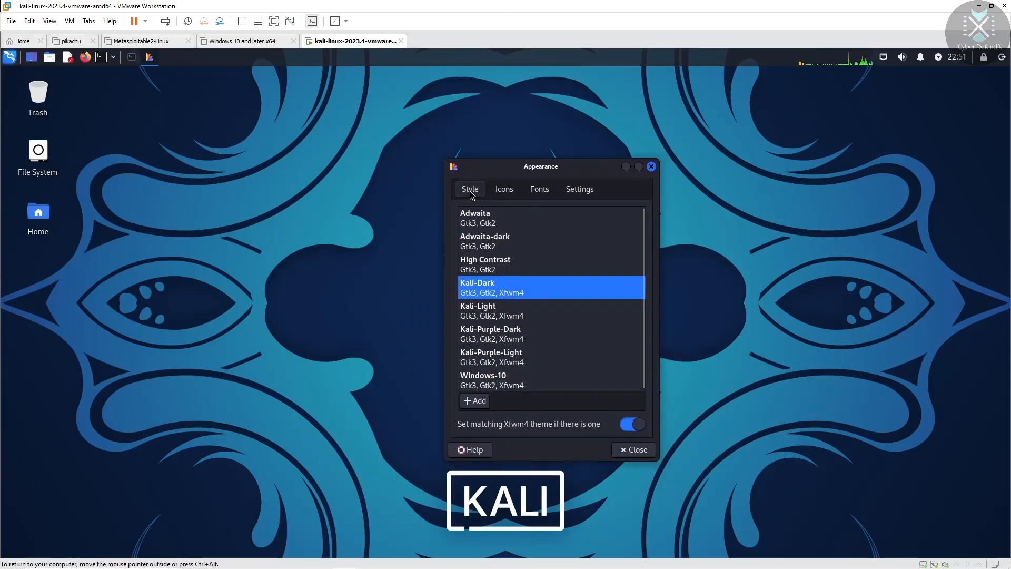
Step: Preview Windows-10, Kali-Purple-Light, Kali-Purple-Dark and Kali-Light styles, returning to Kali-Dark
left_click(490, 384)
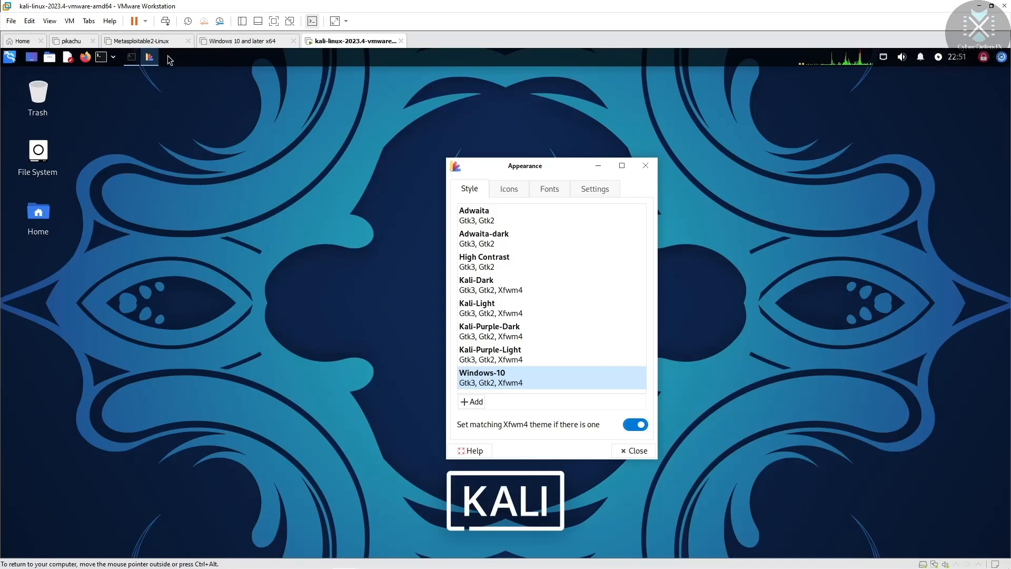
left_click(499, 355)
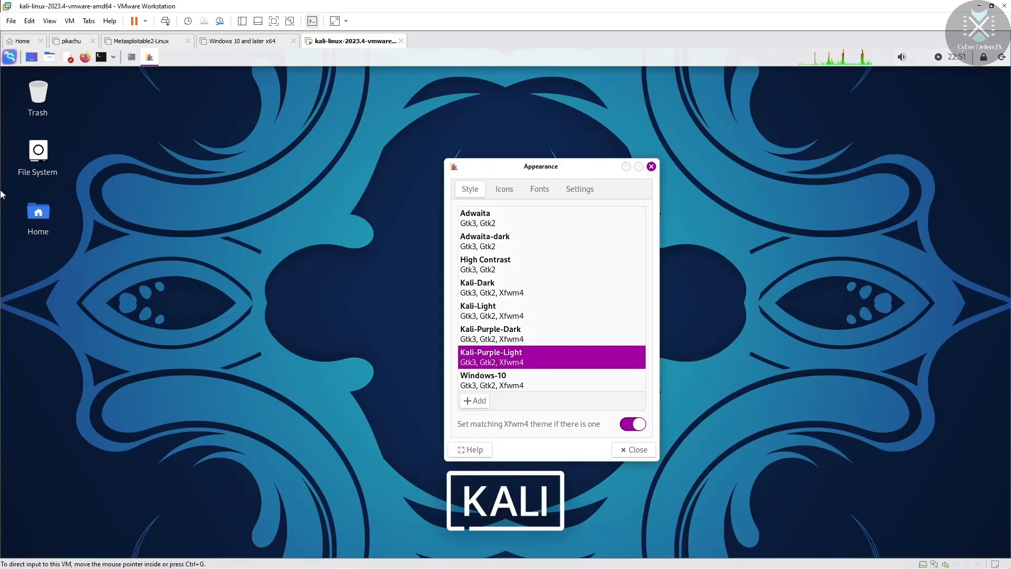
left_click(487, 333)
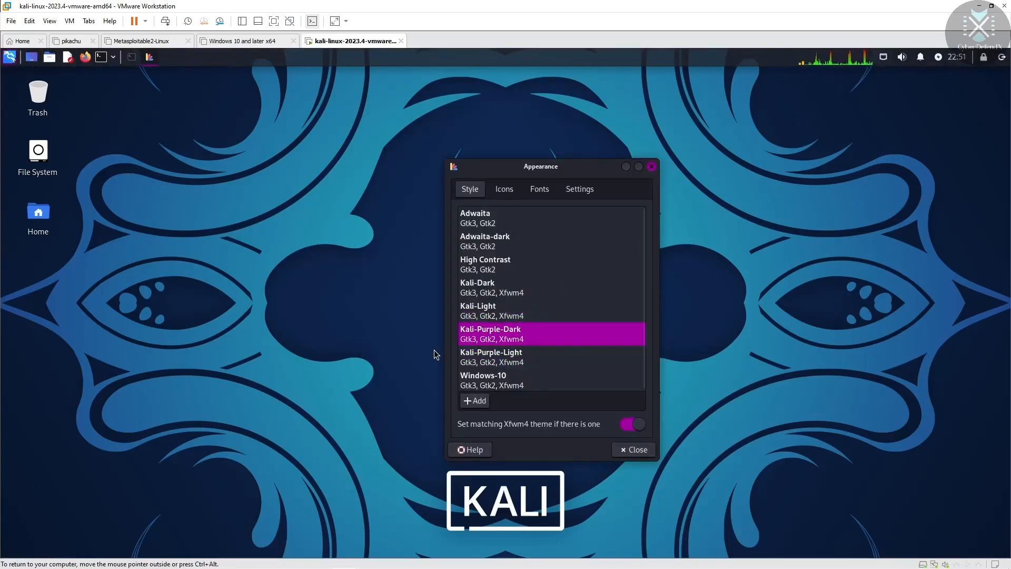
left_click(498, 317)
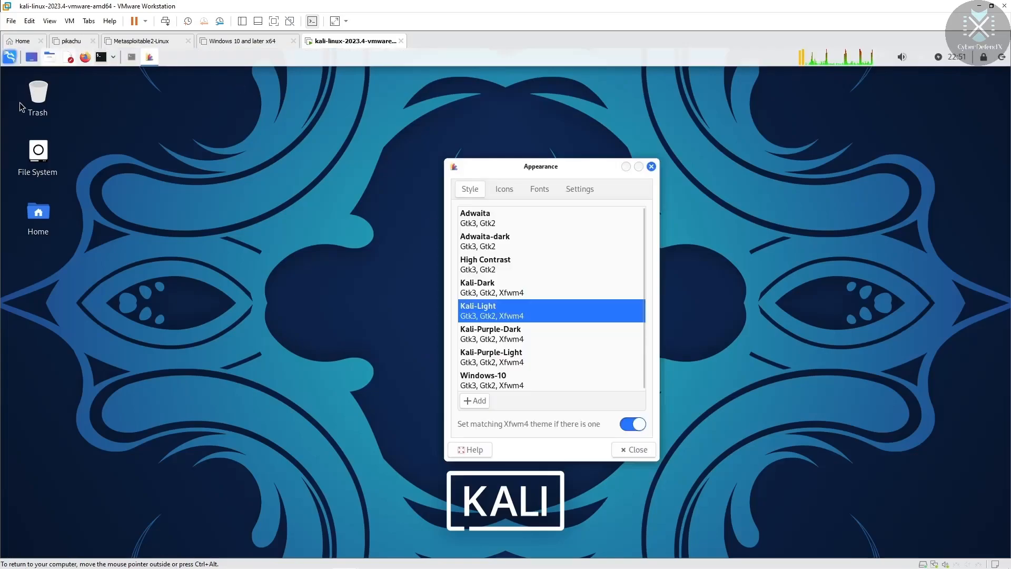
left_click(501, 291)
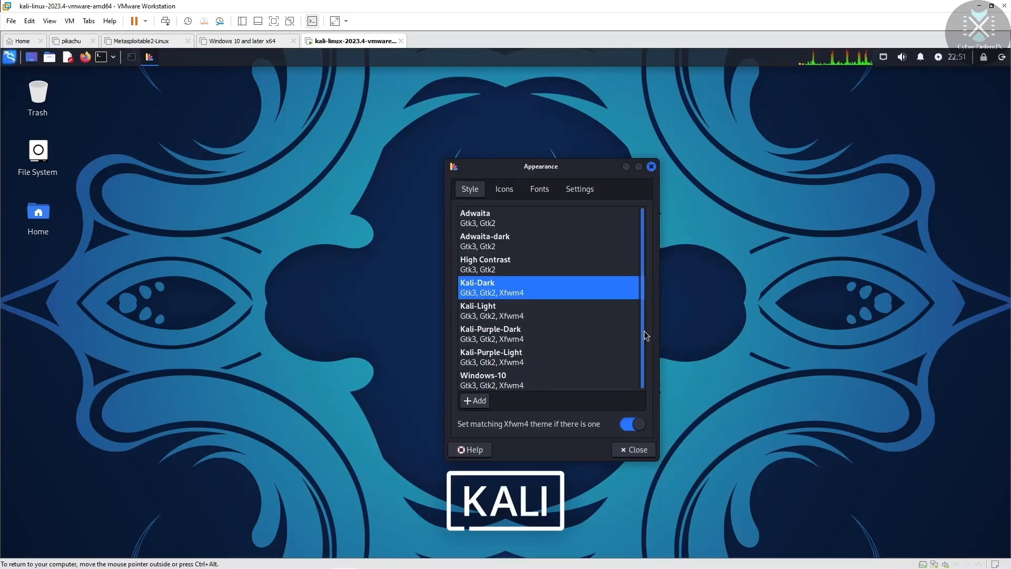
Step: Preview High Contrast, Adwaita-dark and Adwaita, then reapply Kali-Dark and view the icon themes
left_click(530, 264)
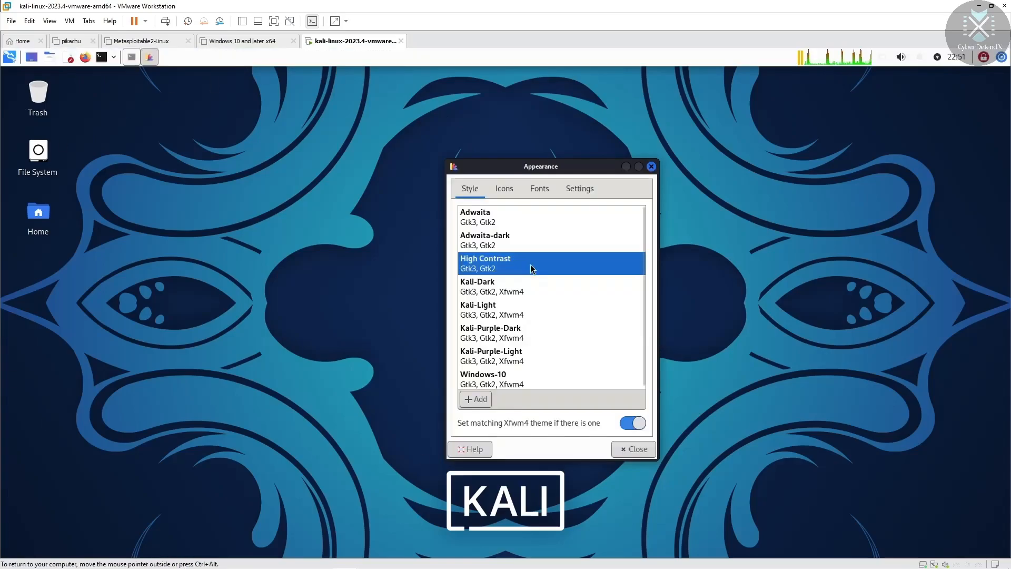
left_click(511, 247)
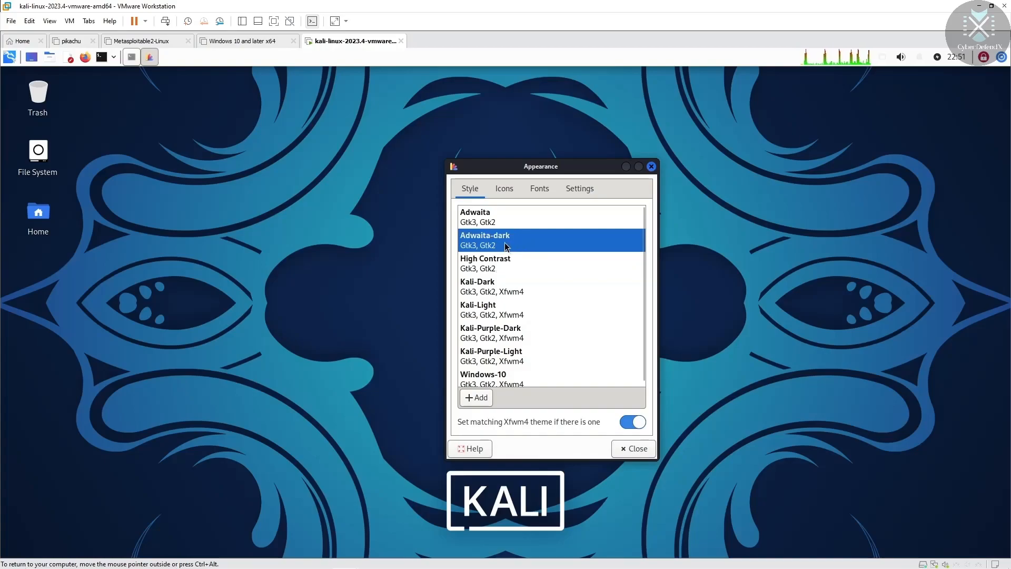
left_click(500, 214)
left_click(501, 286)
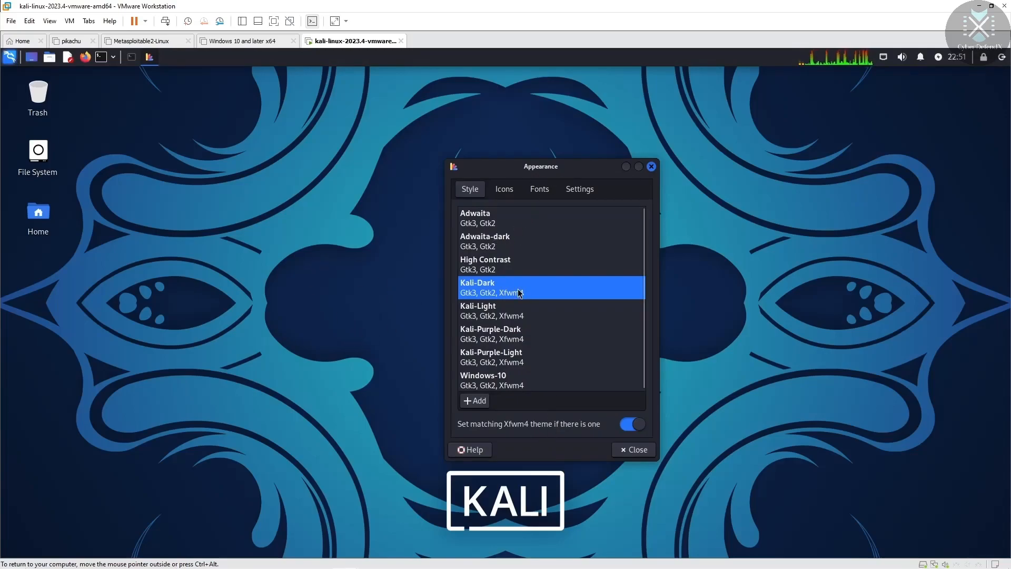
left_click(504, 189)
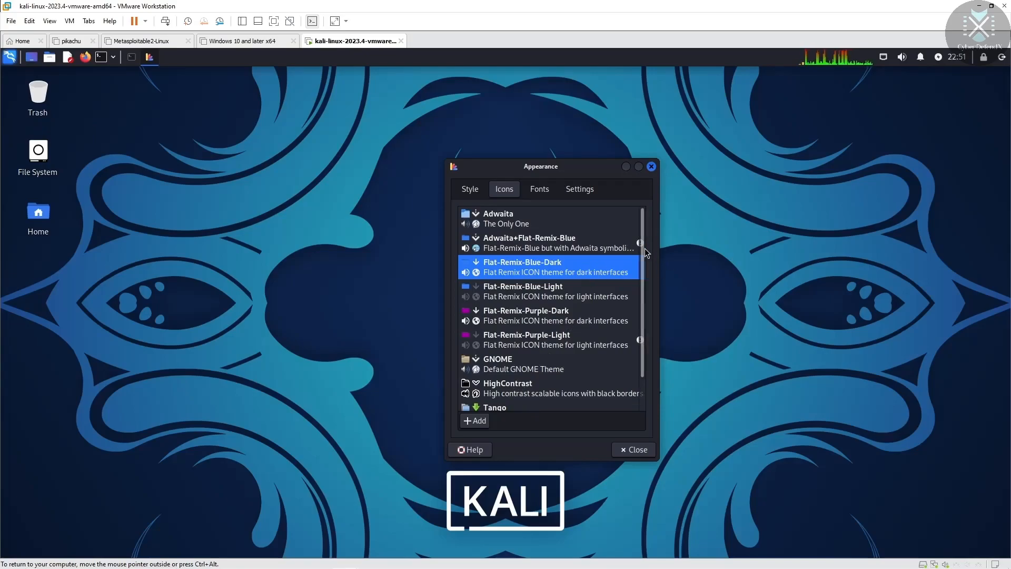
Step: Open the File System desktop icon in Thunar and arrange it beside the Appearance window
left_click(37, 158)
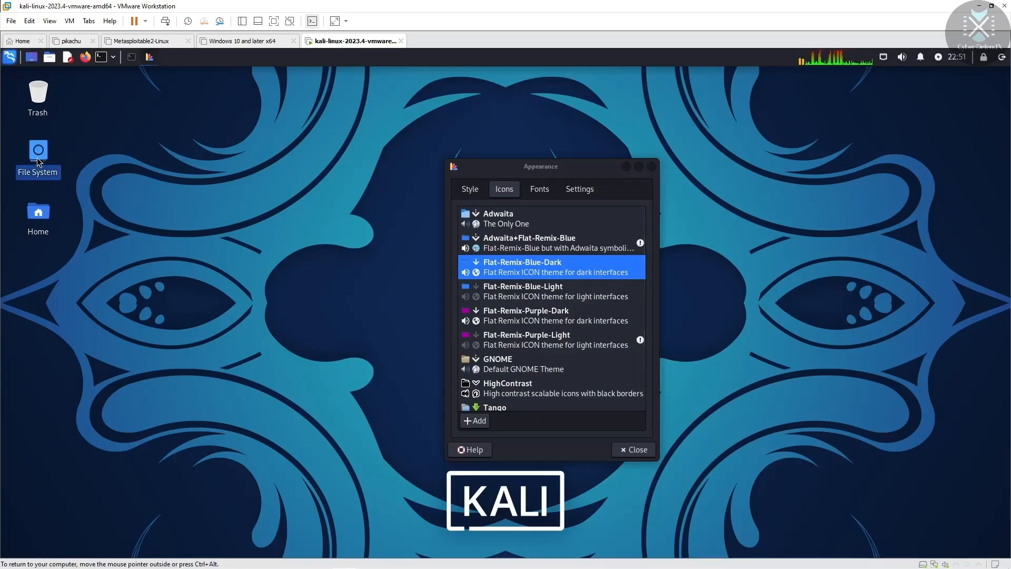
double_click(37, 157)
left_click_drag(548, 167, 894, 193)
left_click_drag(562, 165, 293, 158)
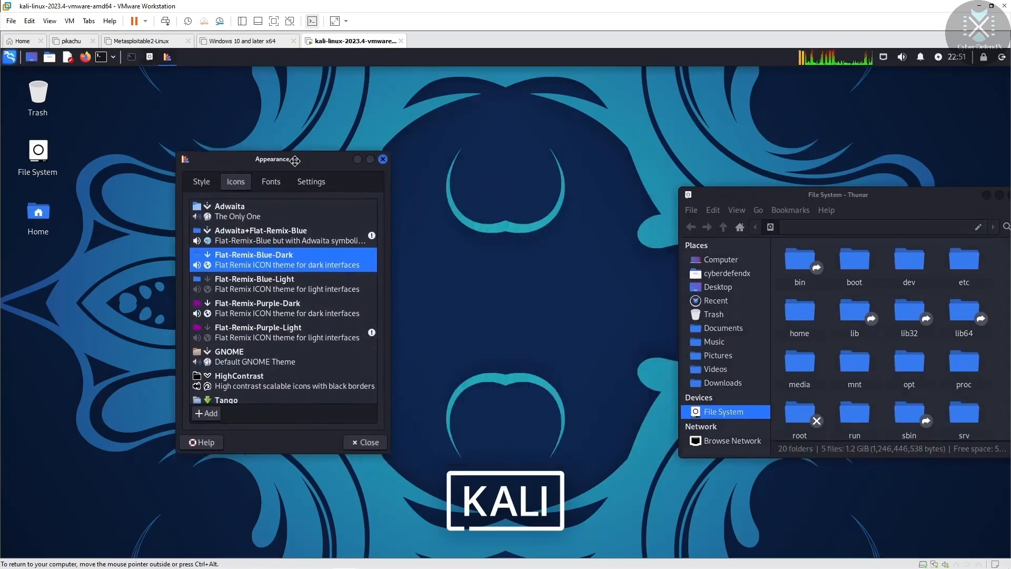
left_click_drag(765, 199, 533, 162)
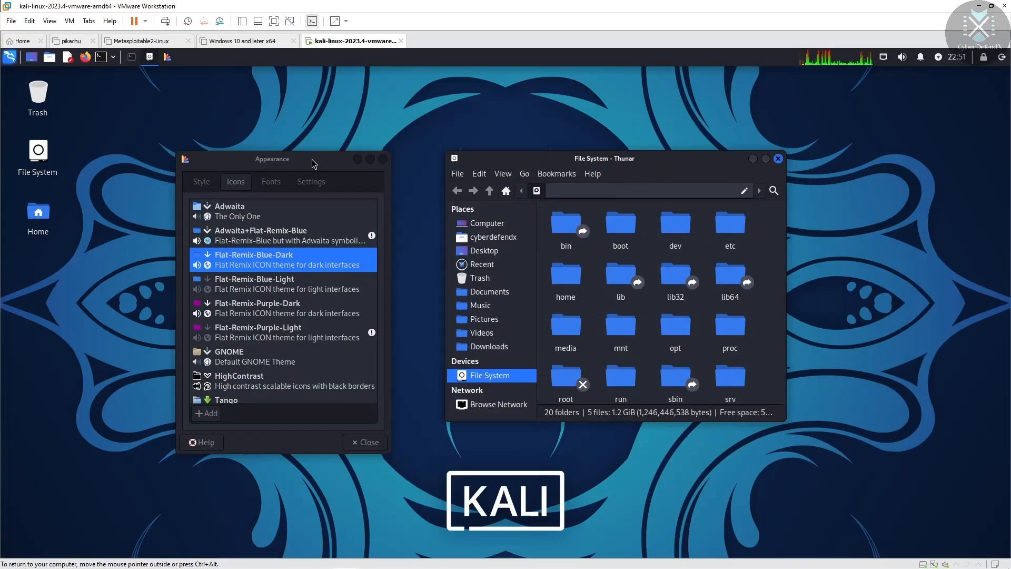
left_click_drag(313, 164, 332, 163)
left_click_drag(554, 158, 573, 161)
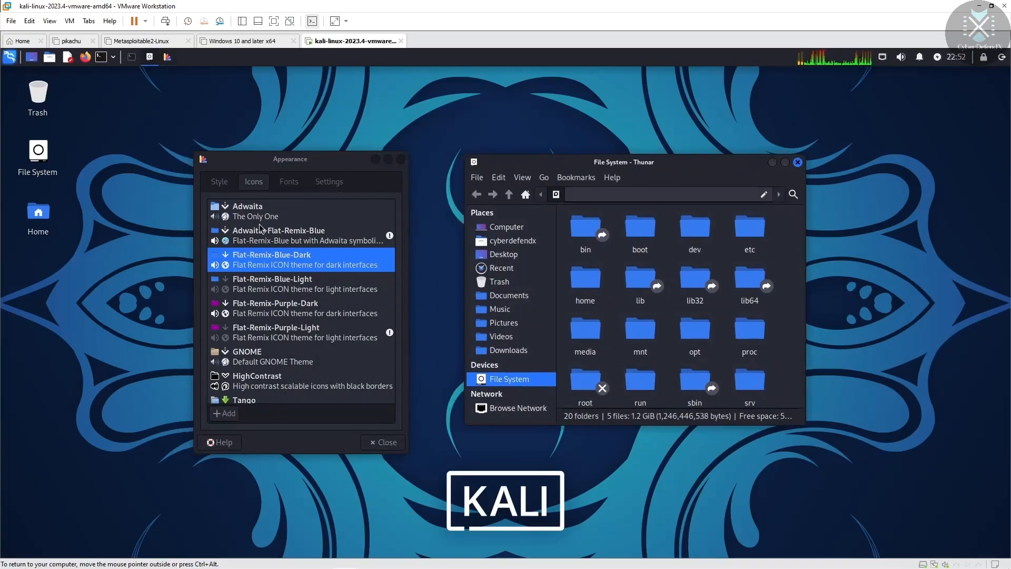
Step: Try the Windows 10, Tango, HighContrast and GNOME icon themes, briefly checking the volume controls
scroll(238, 358, "down", 2)
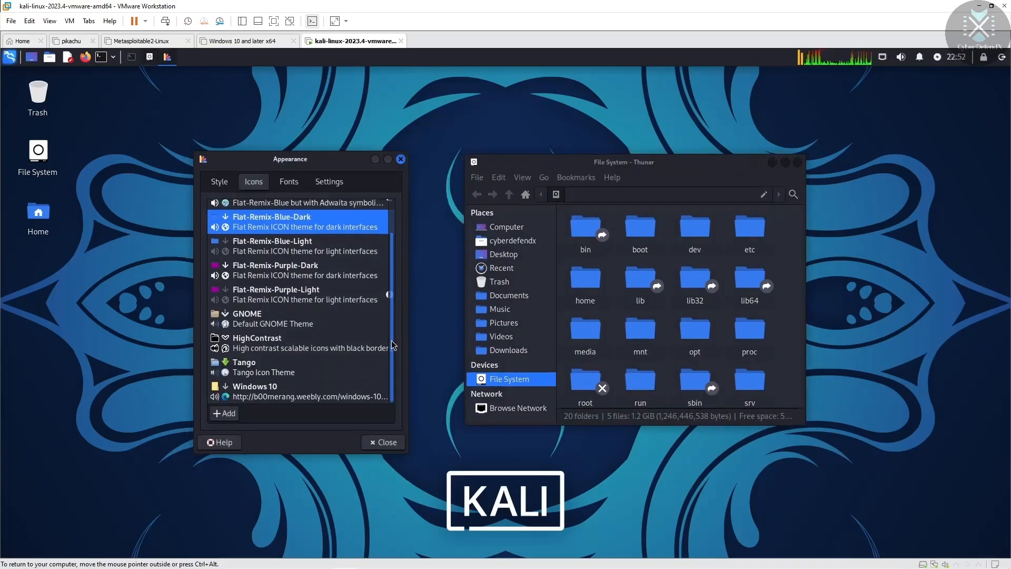
left_click(236, 384)
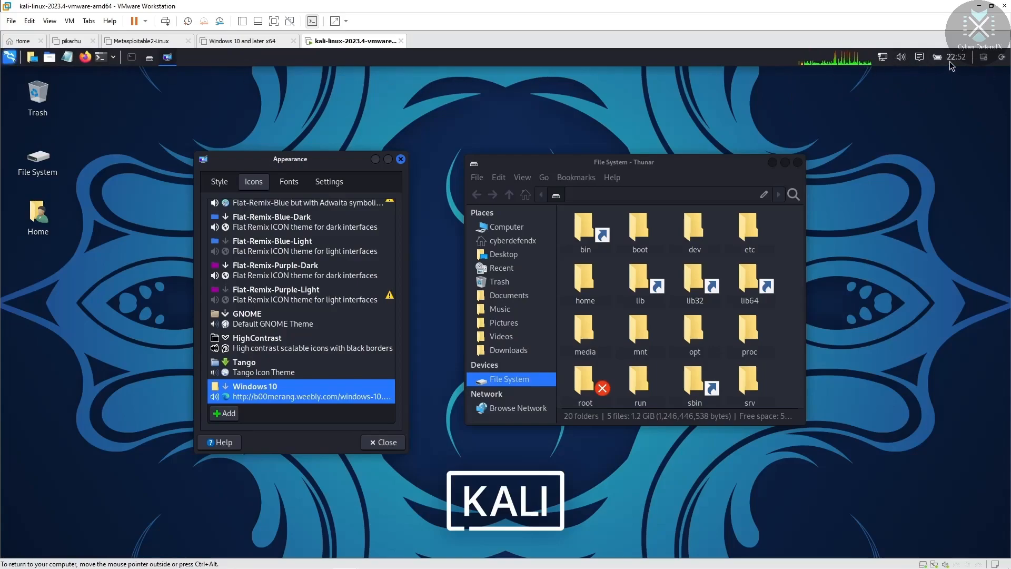
left_click(904, 64)
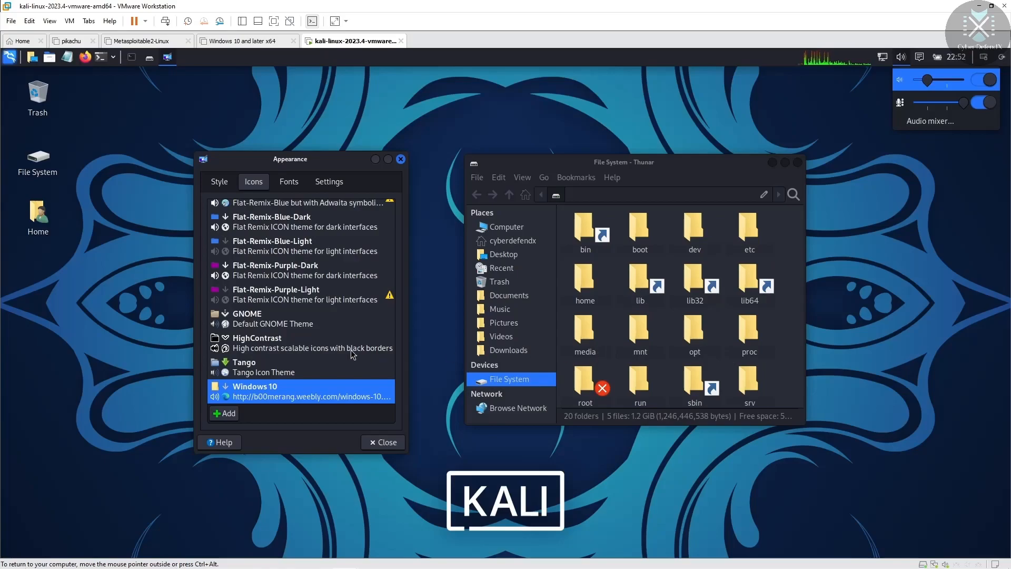
left_click(268, 364)
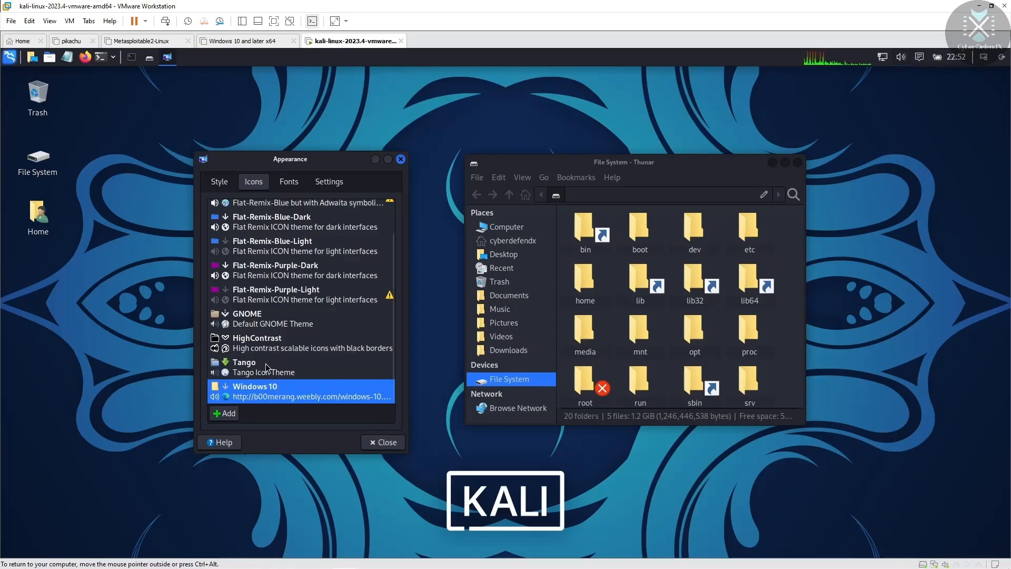
left_click(253, 372)
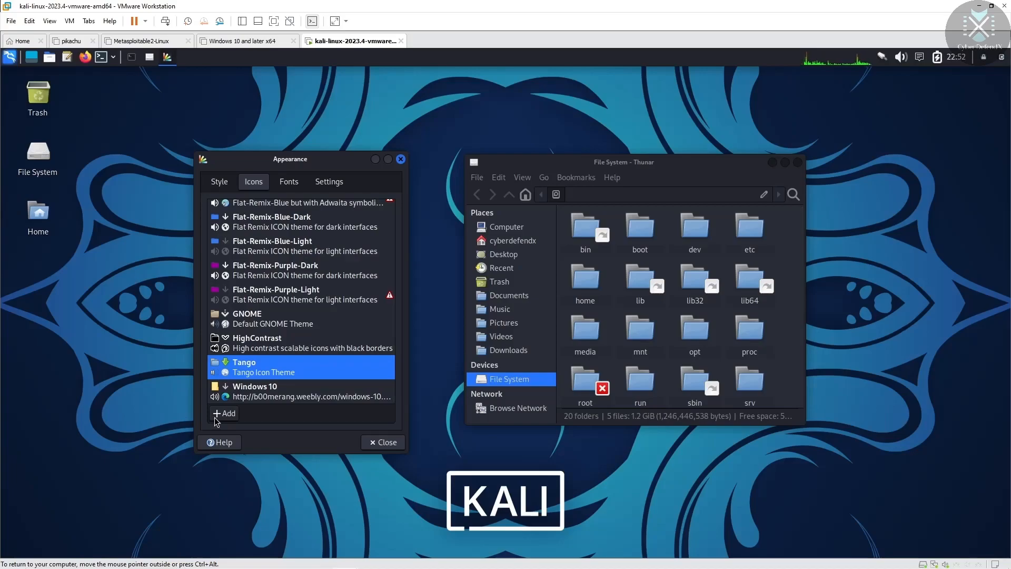
left_click(264, 345)
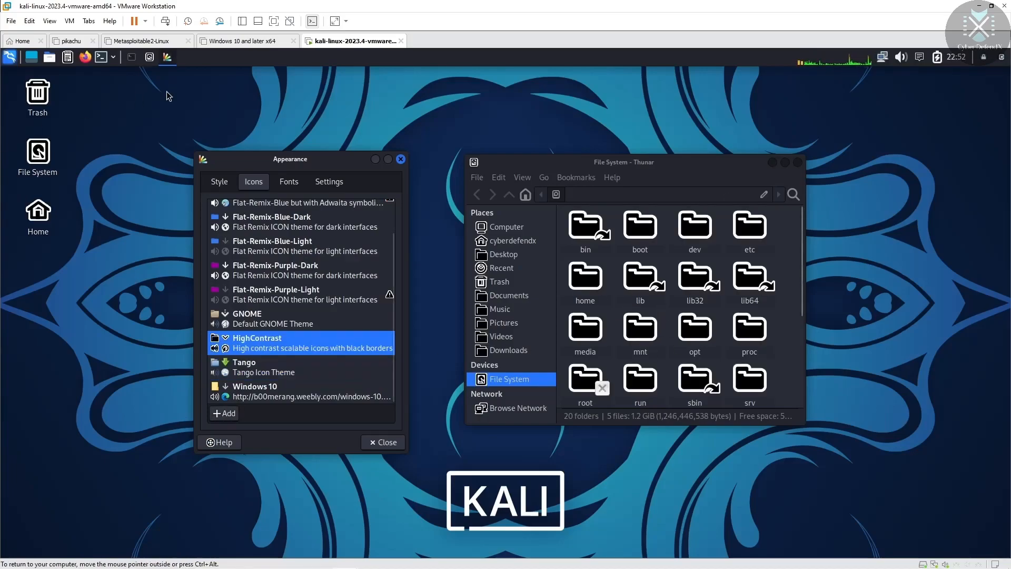
left_click(278, 319)
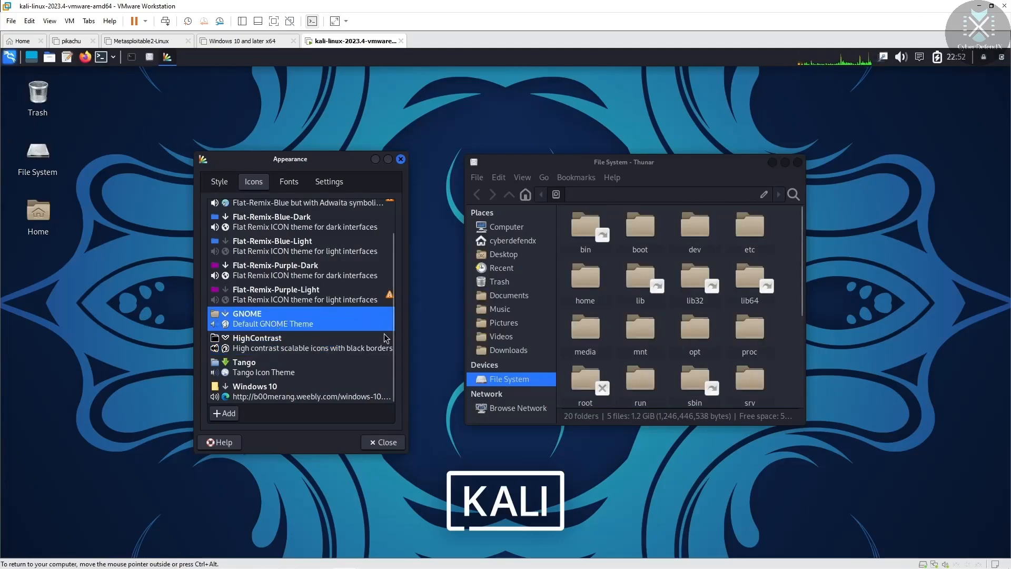
Step: Try the Flat-Remix Purple and Blue variants, then settle on Adwaita icons and show the font settings
left_click(299, 294)
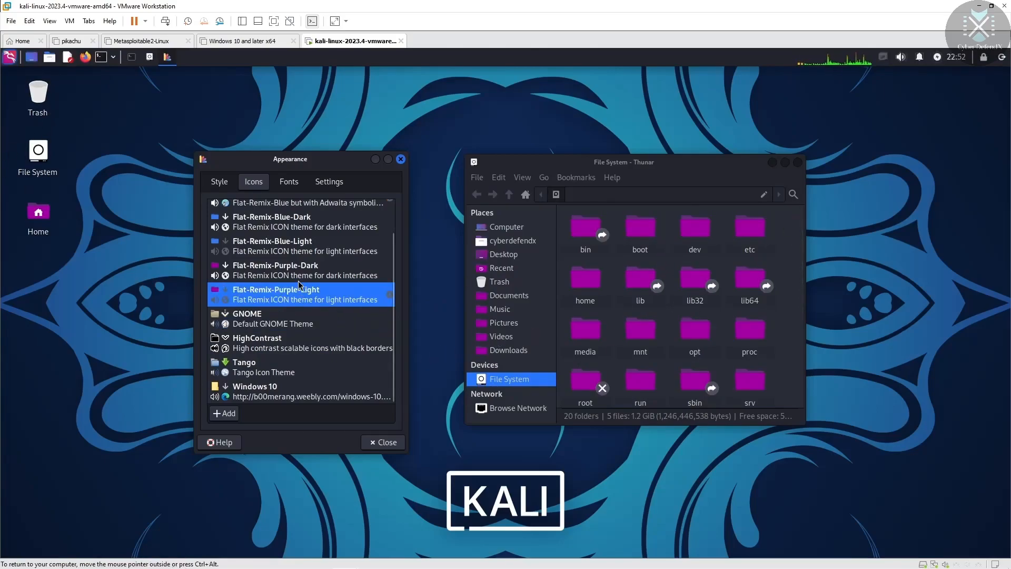
left_click(274, 269)
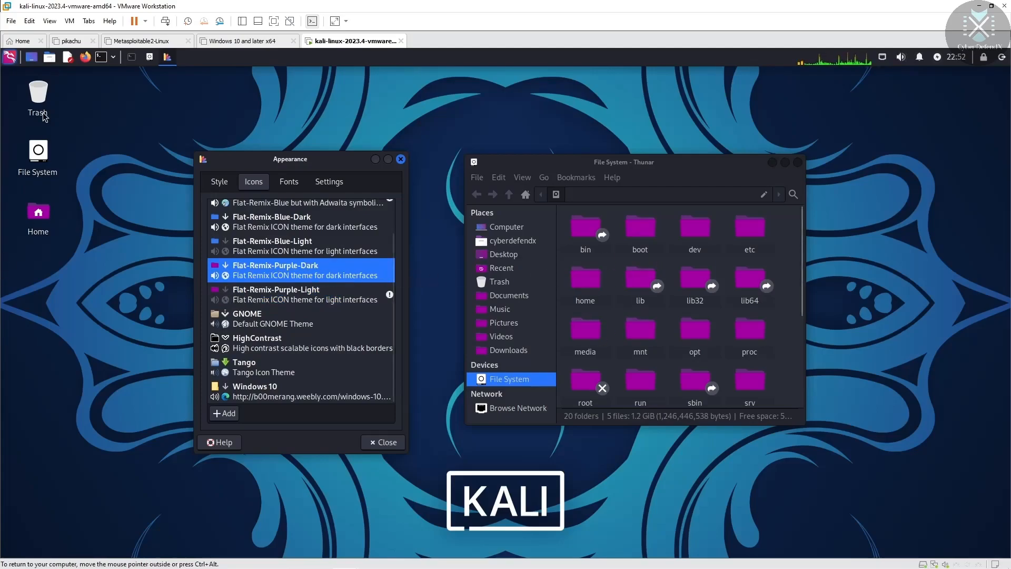
left_click(305, 252)
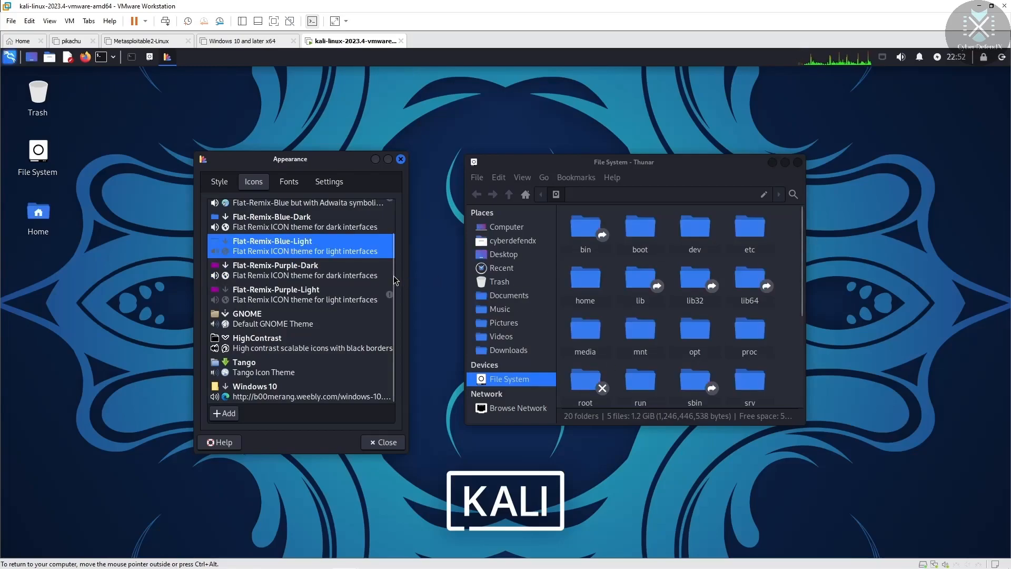
scroll(394, 269, "up", 2)
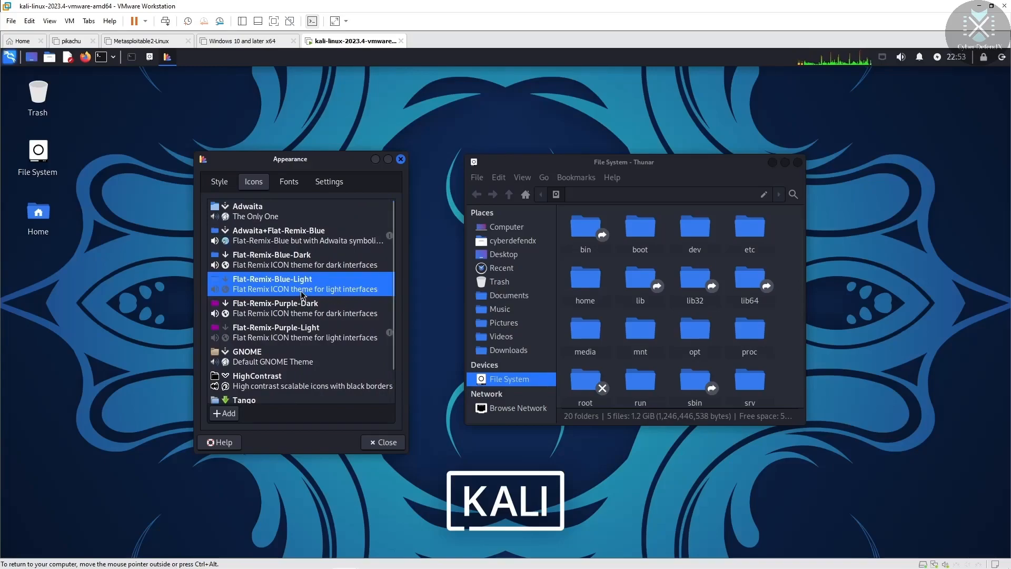
left_click(270, 257)
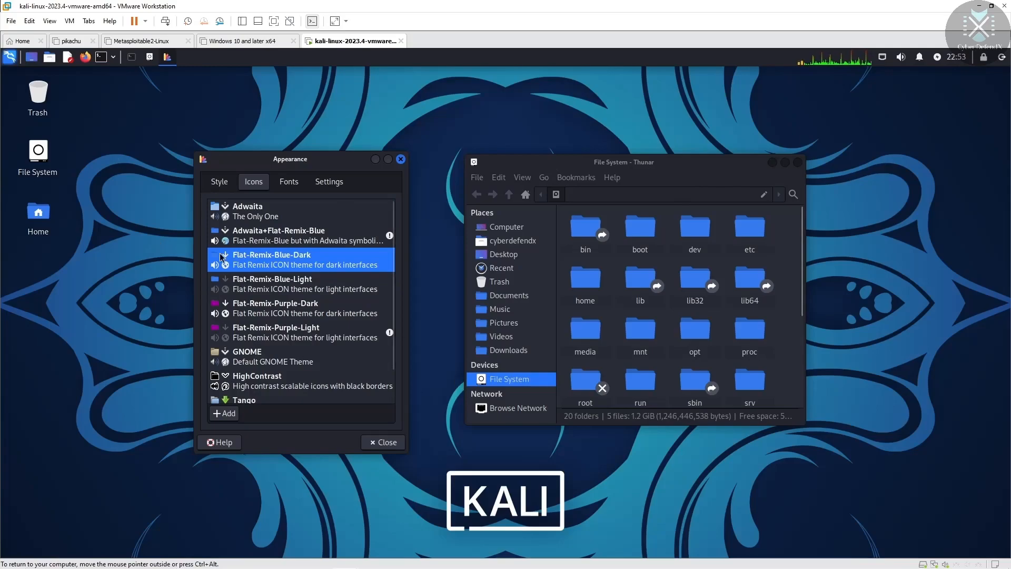
left_click(293, 235)
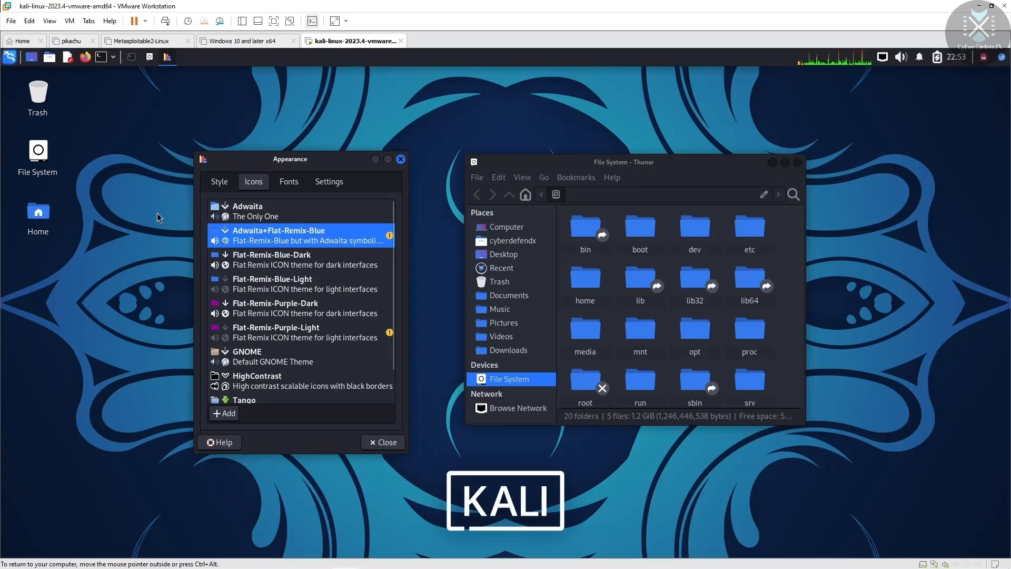
left_click(254, 212)
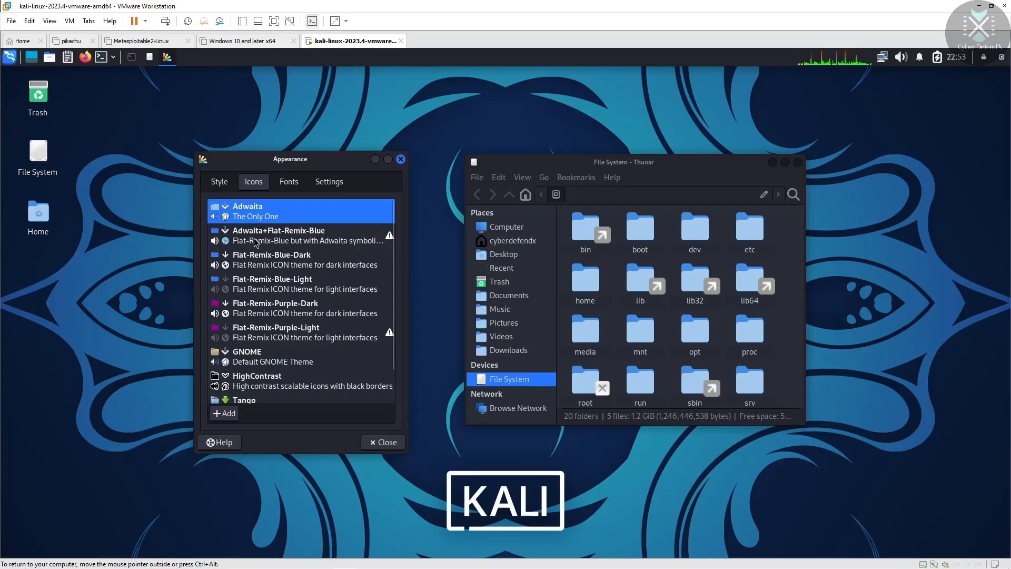
left_click(289, 181)
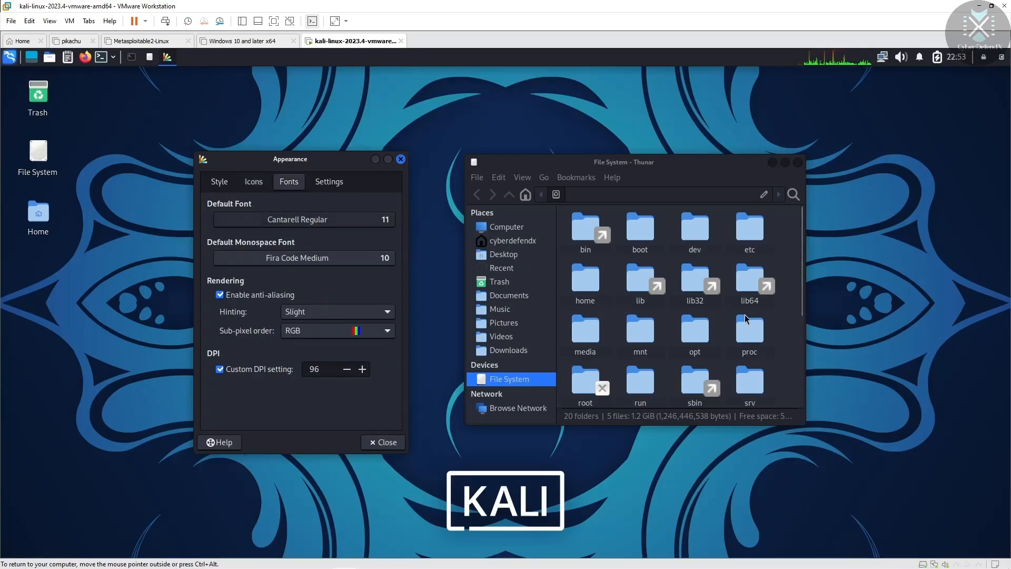
Step: Inspect the default and monospace font choosers and keep RGB sub-pixel order, changing nothing
left_click(341, 220)
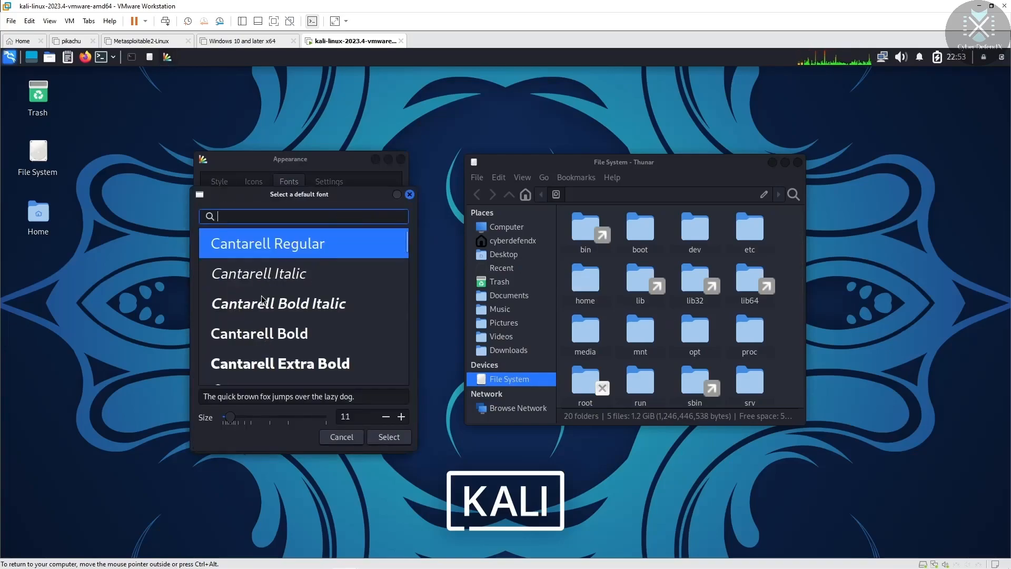
left_click(410, 195)
left_click(304, 258)
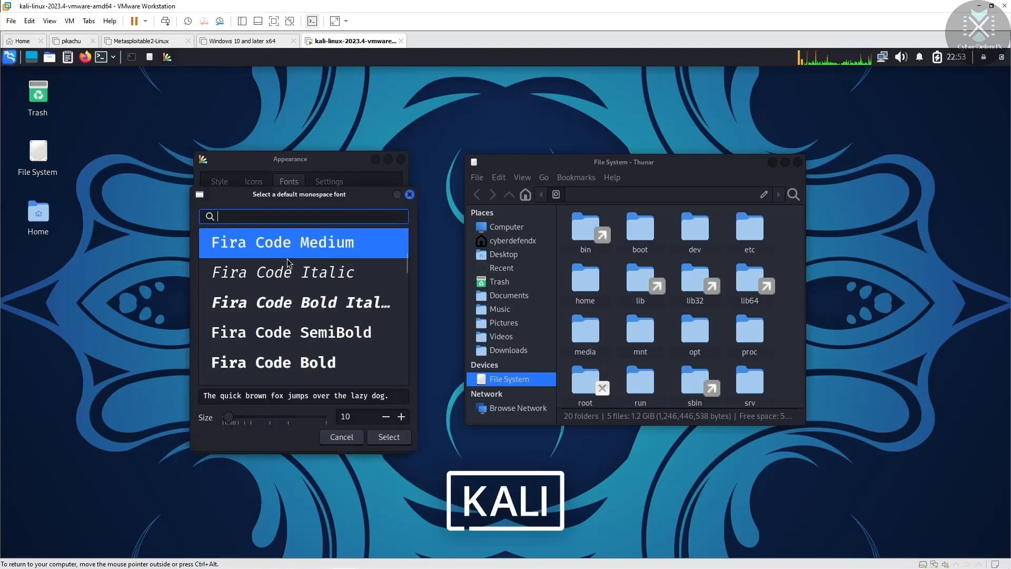
left_click(410, 195)
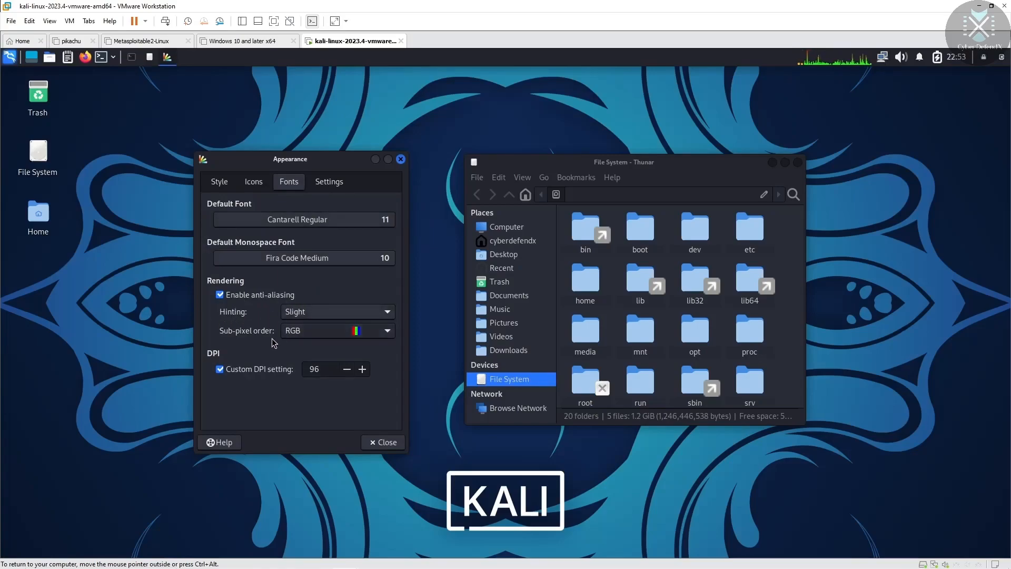
left_click(388, 331)
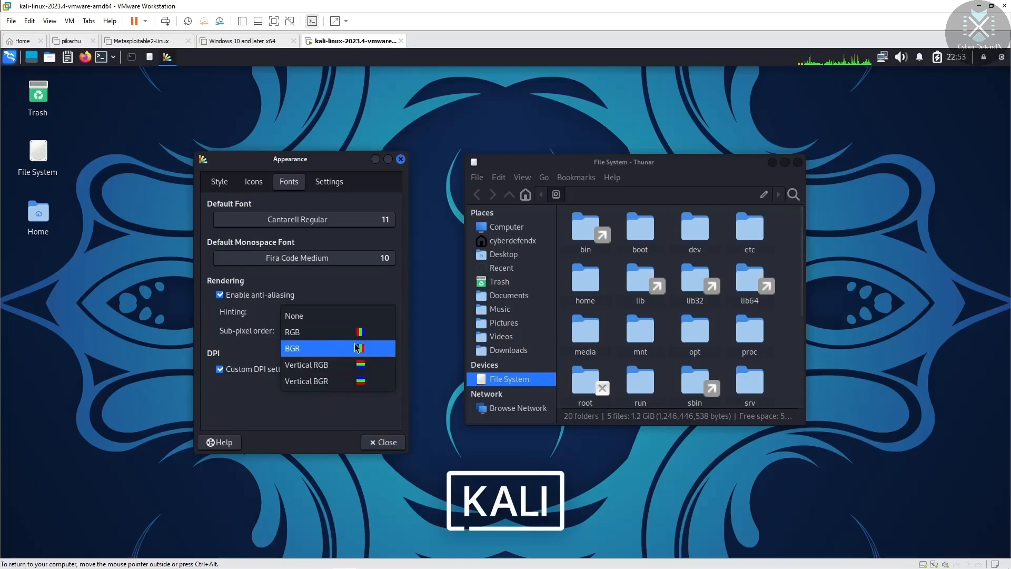
left_click(359, 333)
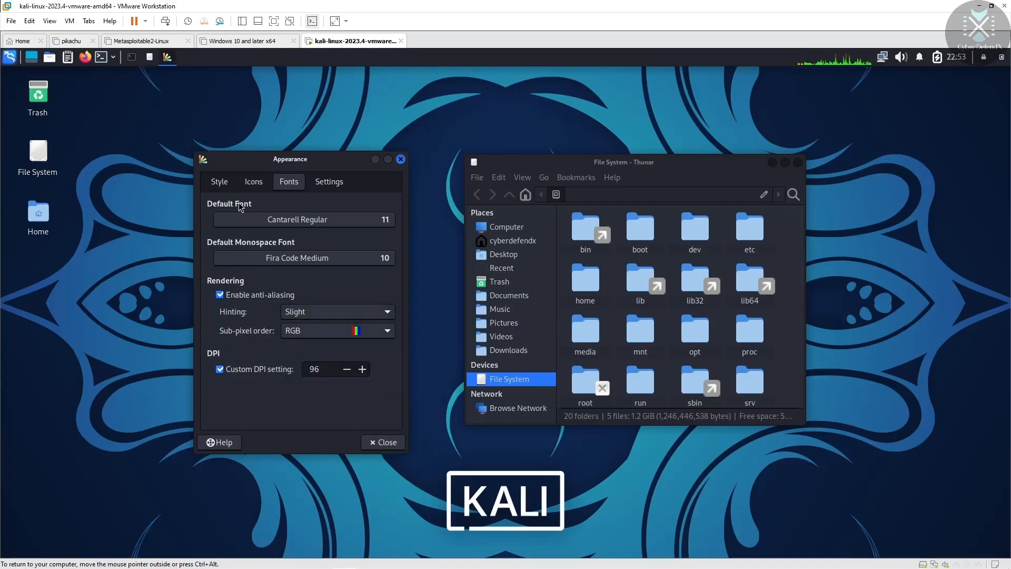
Step: On the menus and buttons settings, toggle images on buttons and in menus off and back on
left_click(328, 182)
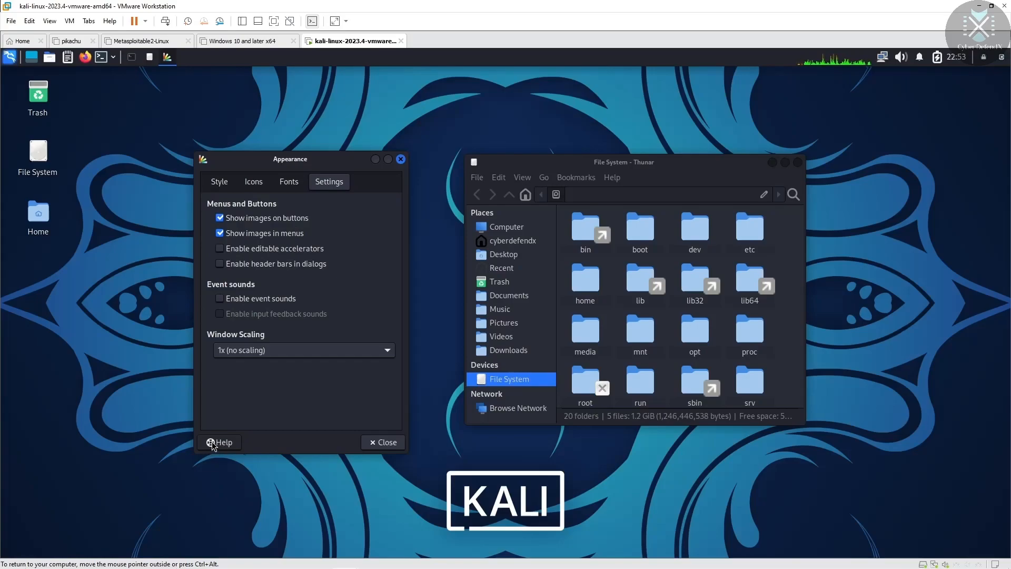
left_click(220, 218)
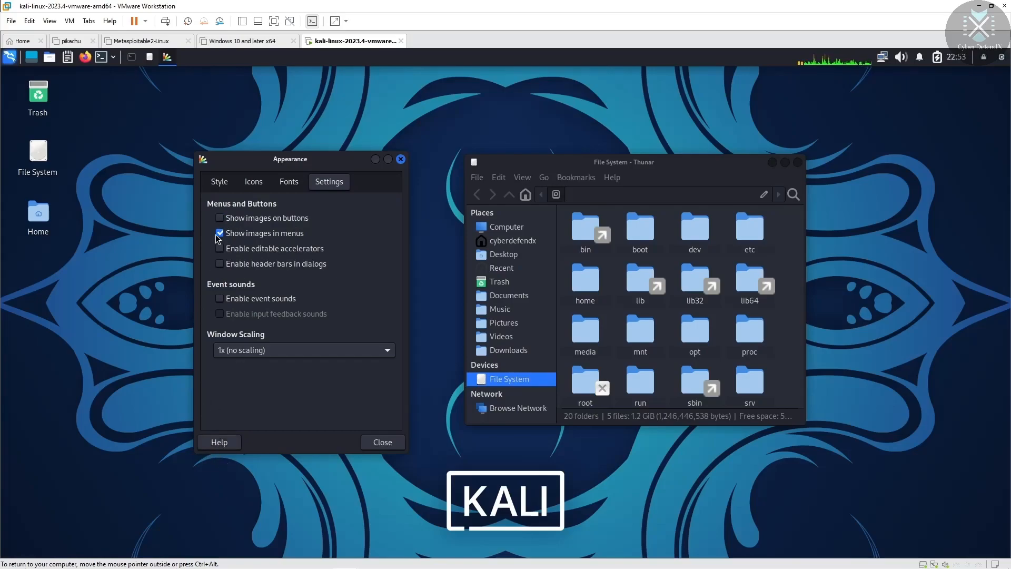
left_click(220, 218)
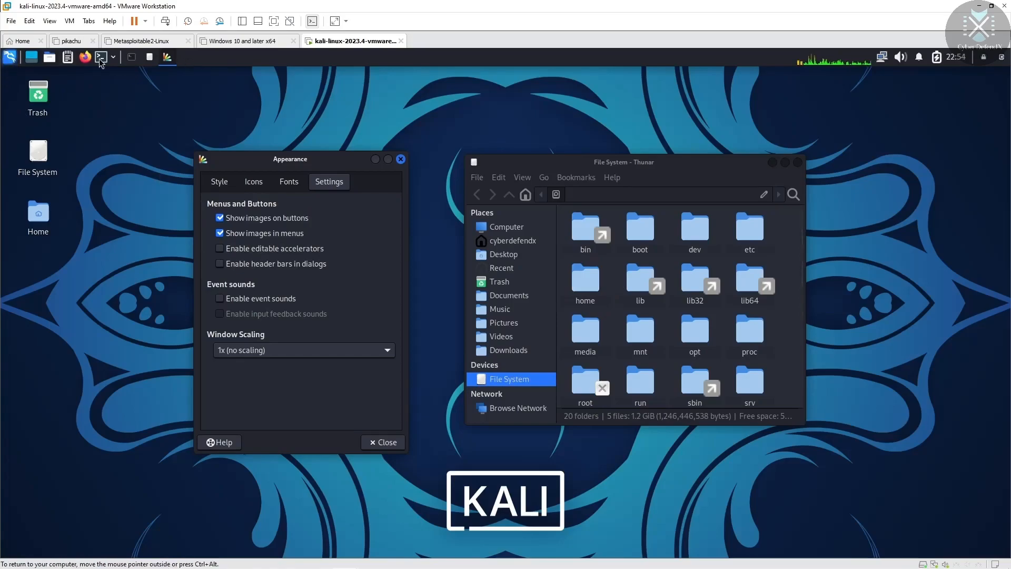
left_click(220, 235)
left_click(221, 234)
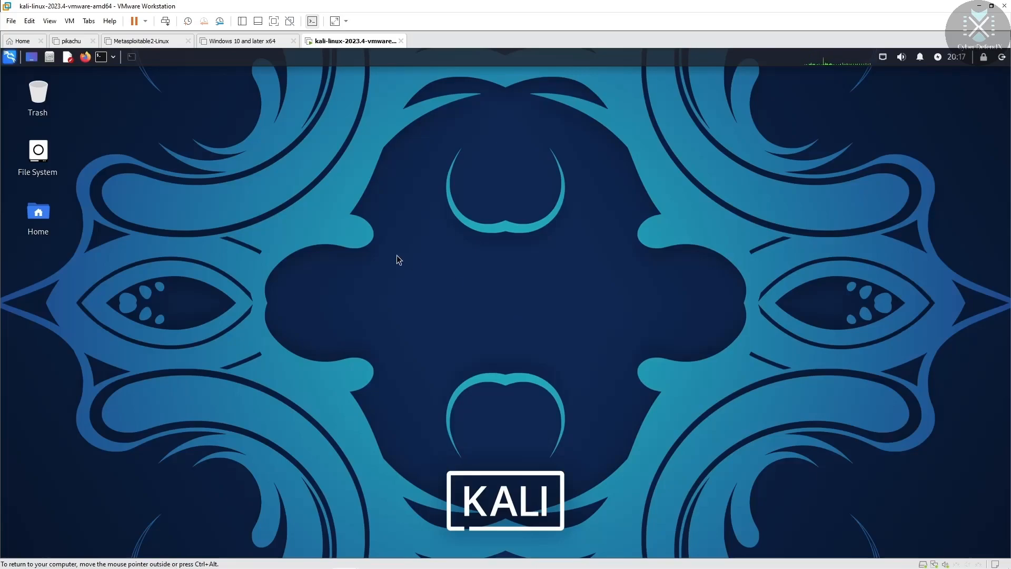
Step: Launch a new terminal from the Kali top panel
left_click(132, 57)
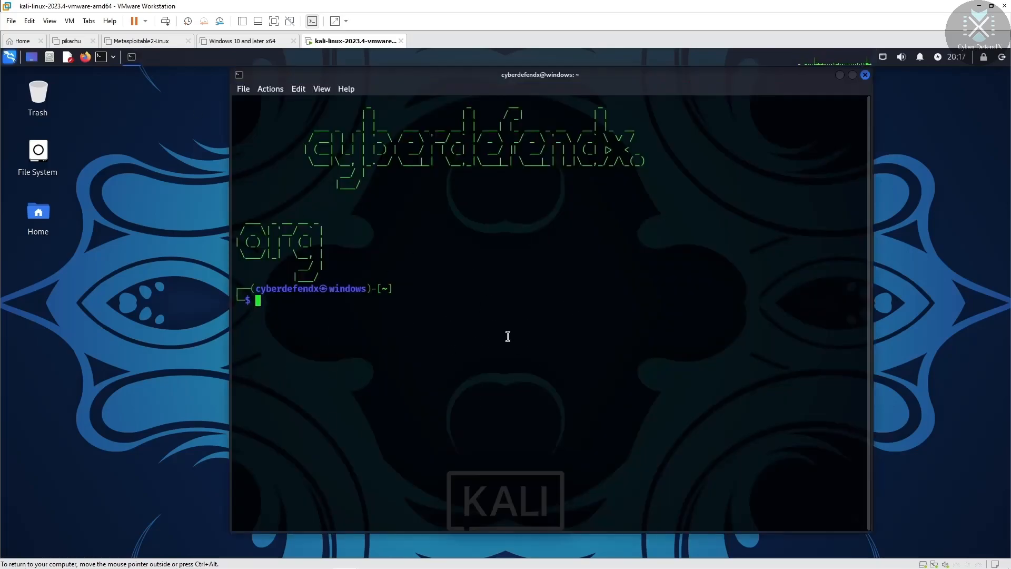
Step: Split the terminal horizontally, maximize it, and split the upper pane vertically
right_click(439, 314)
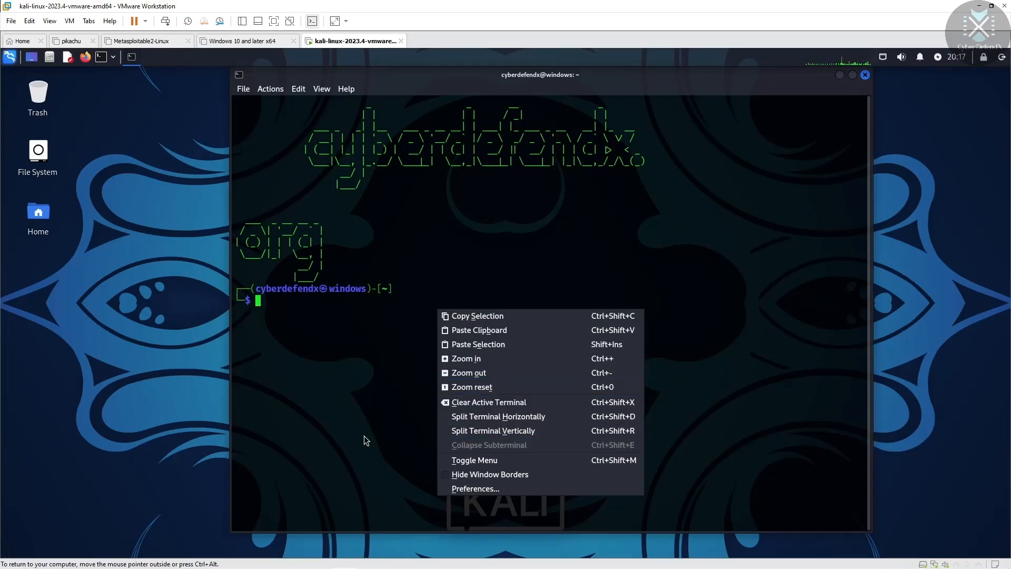
left_click(519, 420)
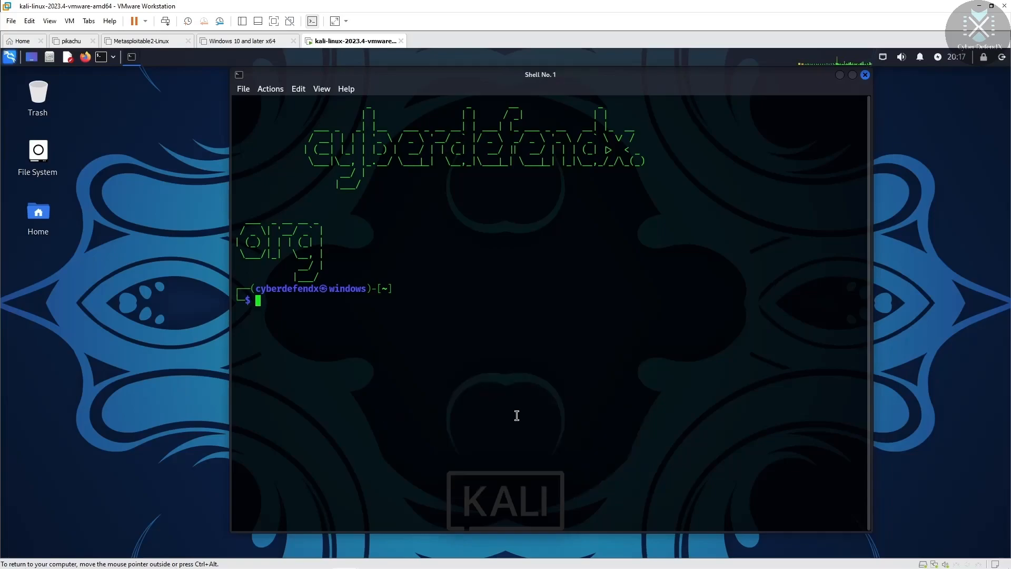
left_click(865, 228)
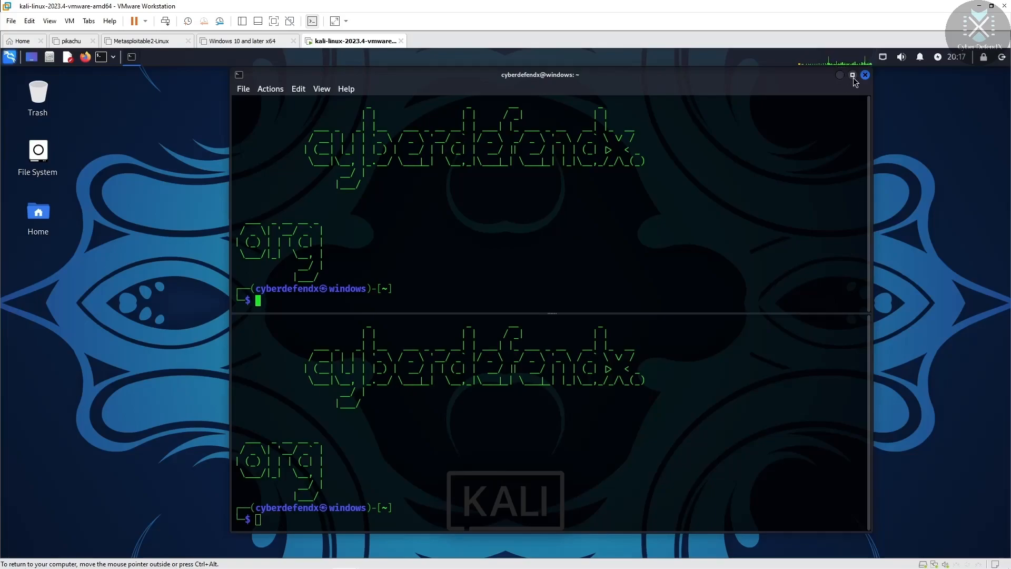
left_click(852, 75)
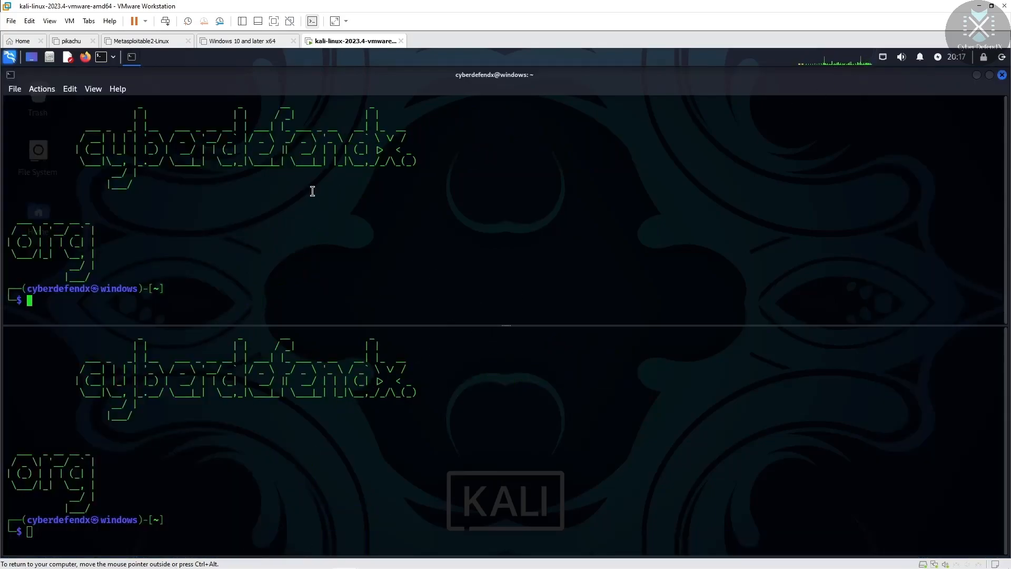
right_click(560, 202)
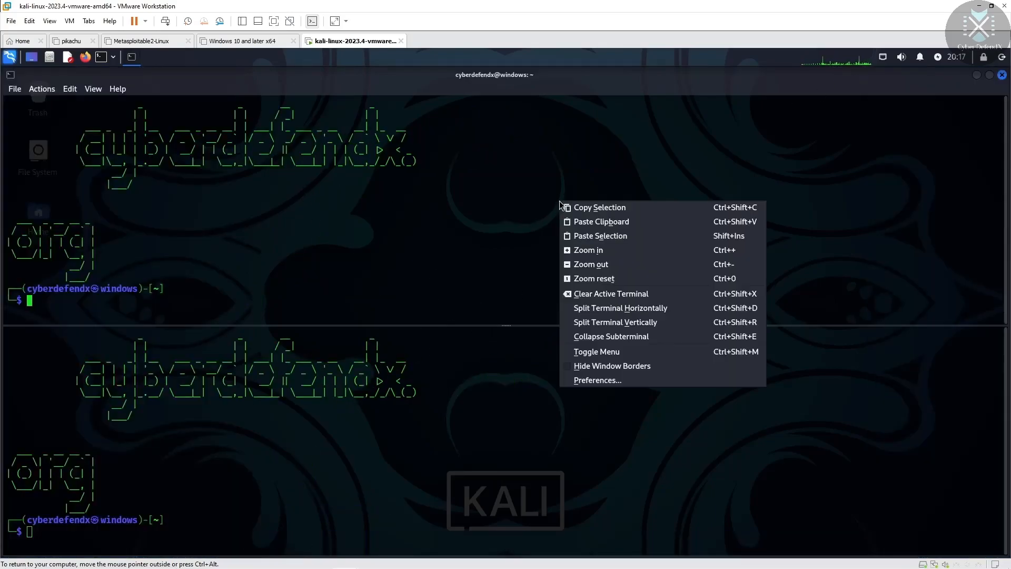
left_click(630, 322)
Step: Split the bottom pane vertically to complete the two-by-two grid, then check the panes
right_click(548, 386)
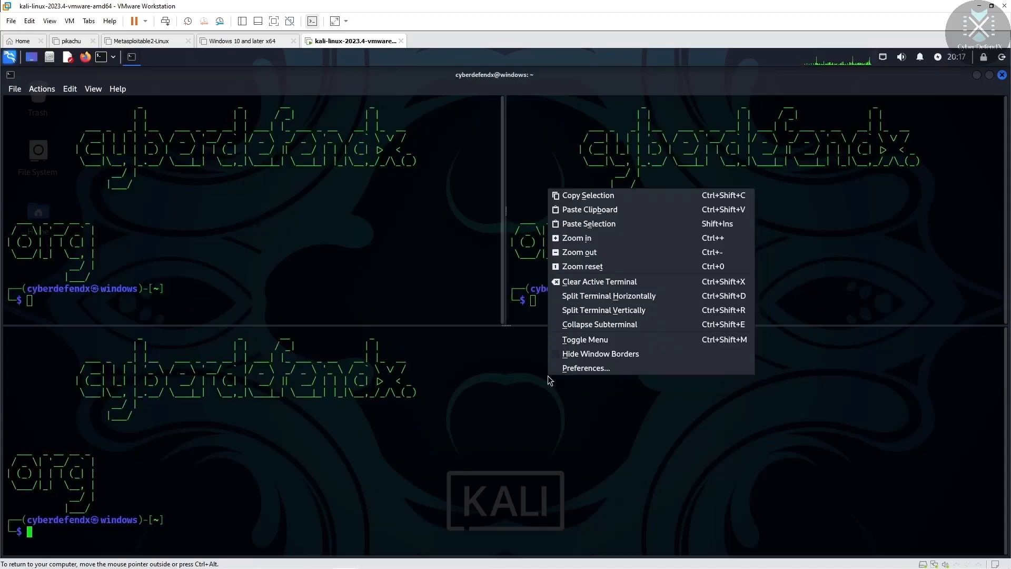
left_click(684, 438)
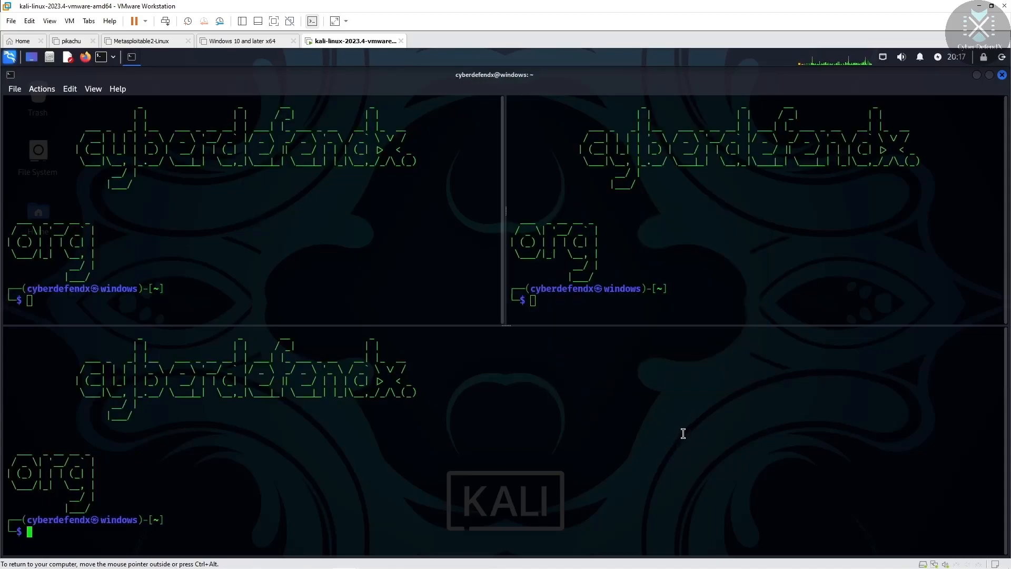
right_click(683, 434)
left_click(744, 371)
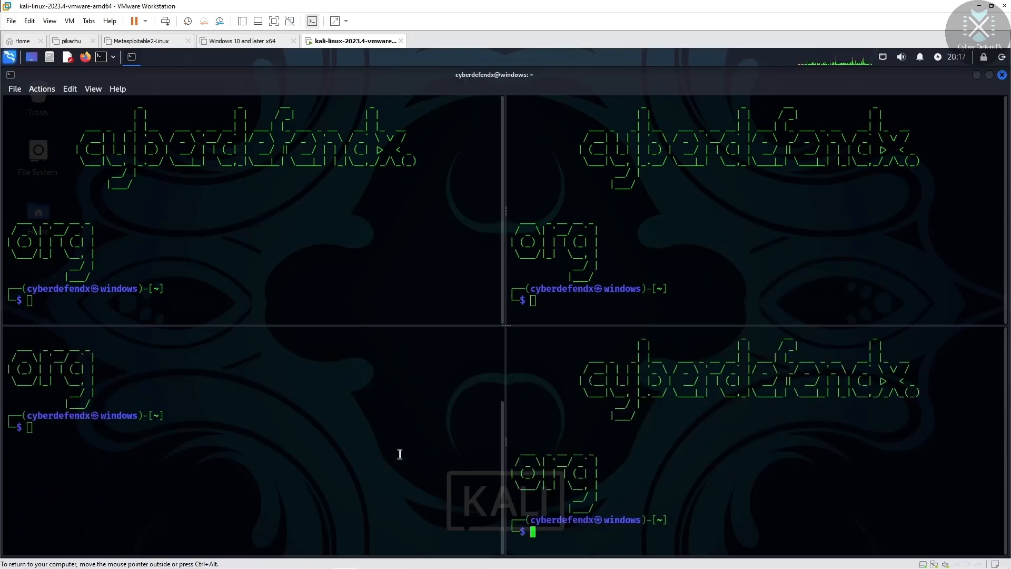
left_click(502, 294)
mouse_move(502, 422)
left_mouse_down()
mouse_move(514, 330)
mouse_move(505, 435)
left_mouse_up()
left_click(1004, 462)
left_click(504, 208)
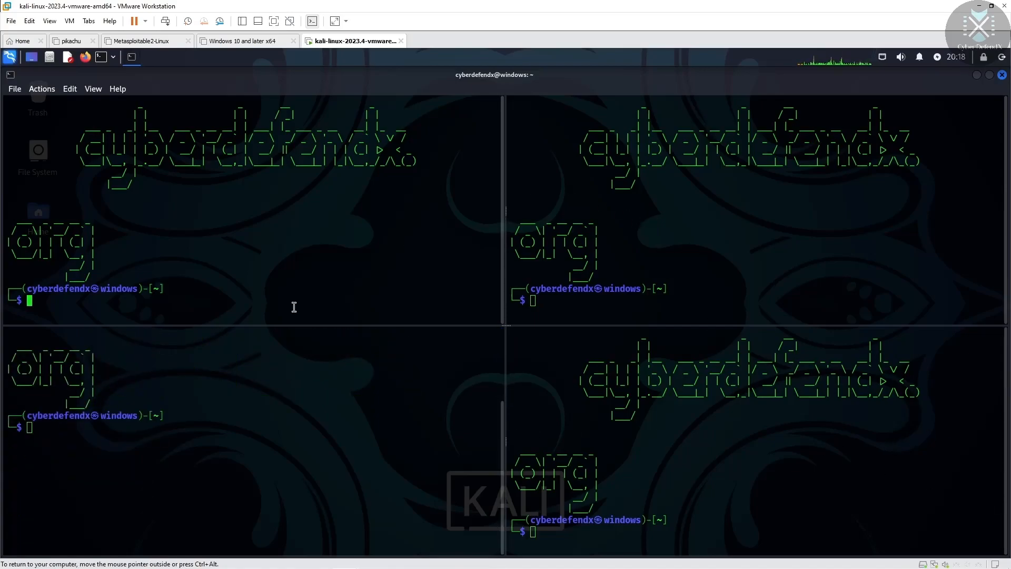
Step: Run 'sudo apt install terminator' in the bottom-left pane, entering the sudo password and confirming Y
left_click(52, 435)
type("apt")
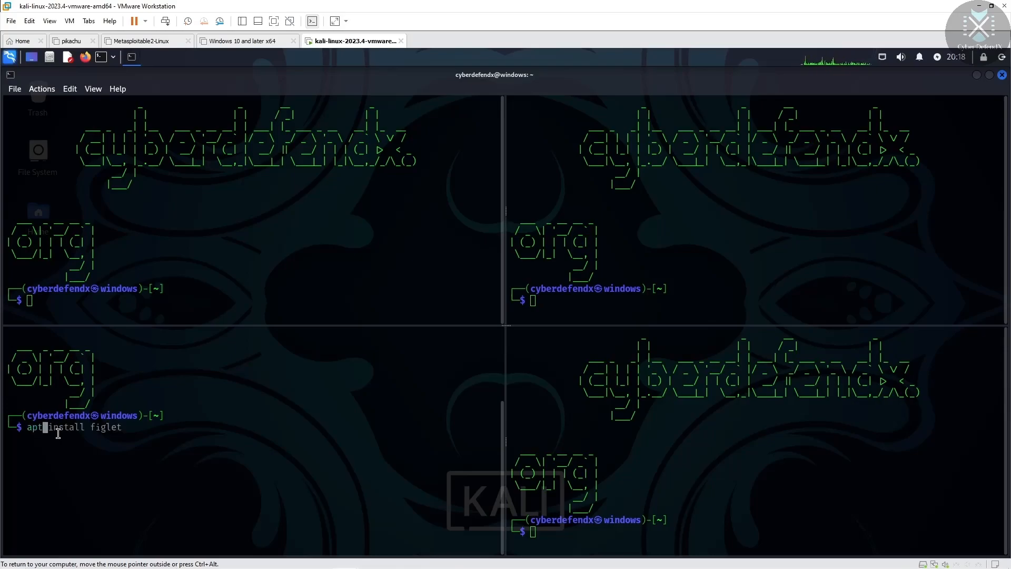
key("Home")
type("sudo")
key("Right")
key("Right")
key("Right")
key("Right")
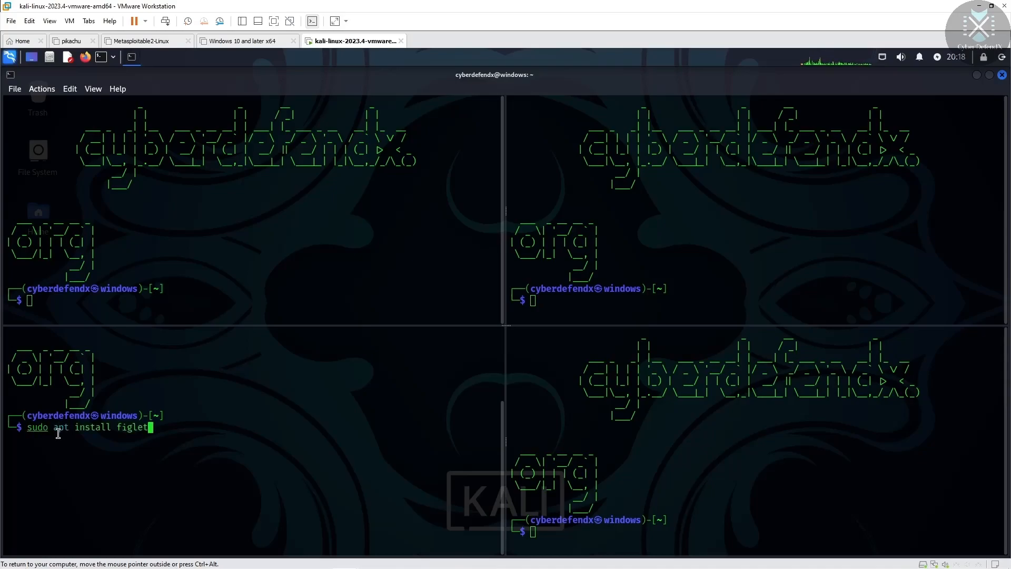
key("Left")
key("Left")
key("Left")
key("Left")
key("Left")
key("Left")
type("terminator")
key("Return")
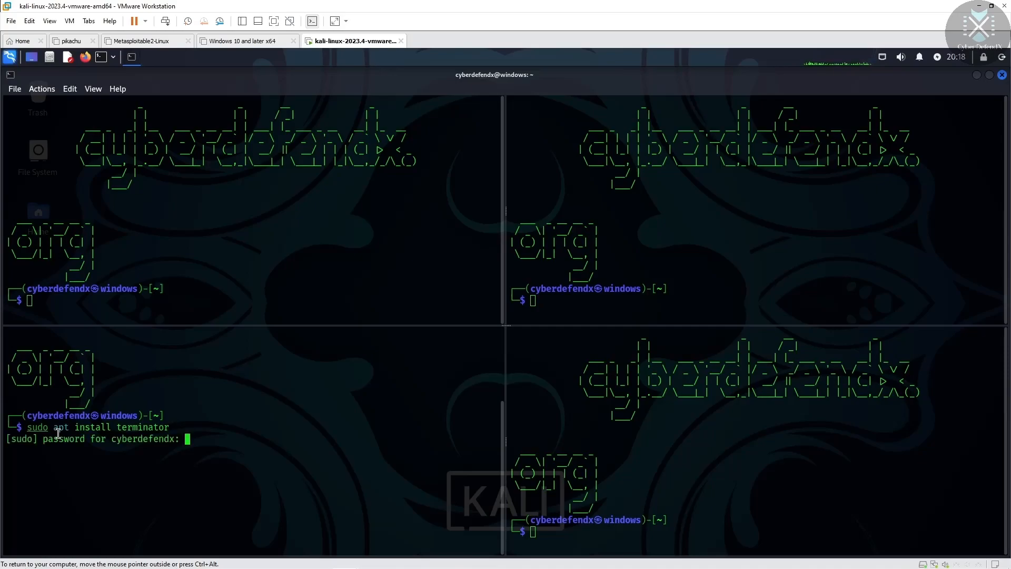
key("Return")
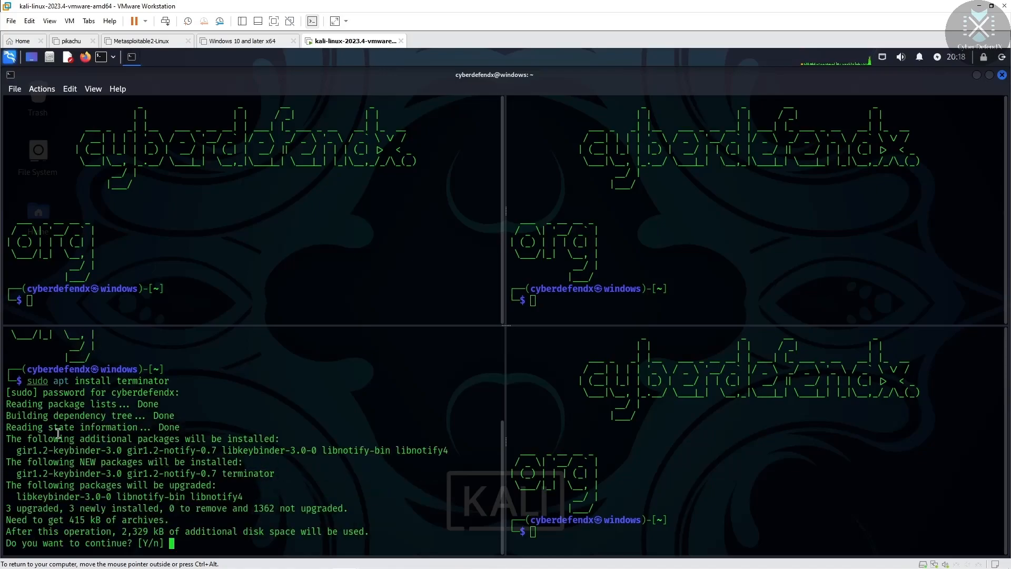
type("Y")
key("Return")
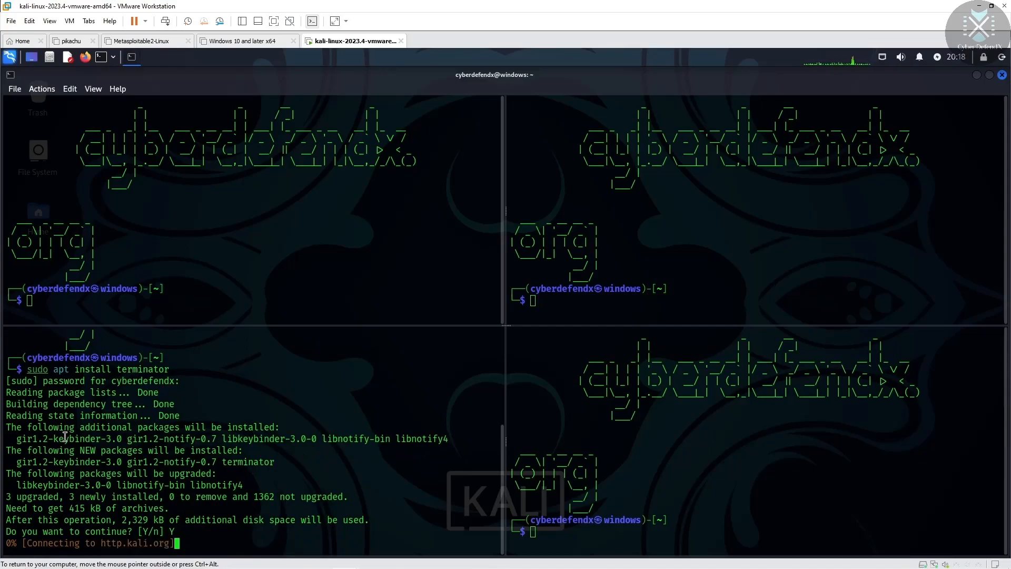
Step: Close the extra panes with exit, then restore the terminal to a smaller window and move it
left_click(92, 308)
type("e")
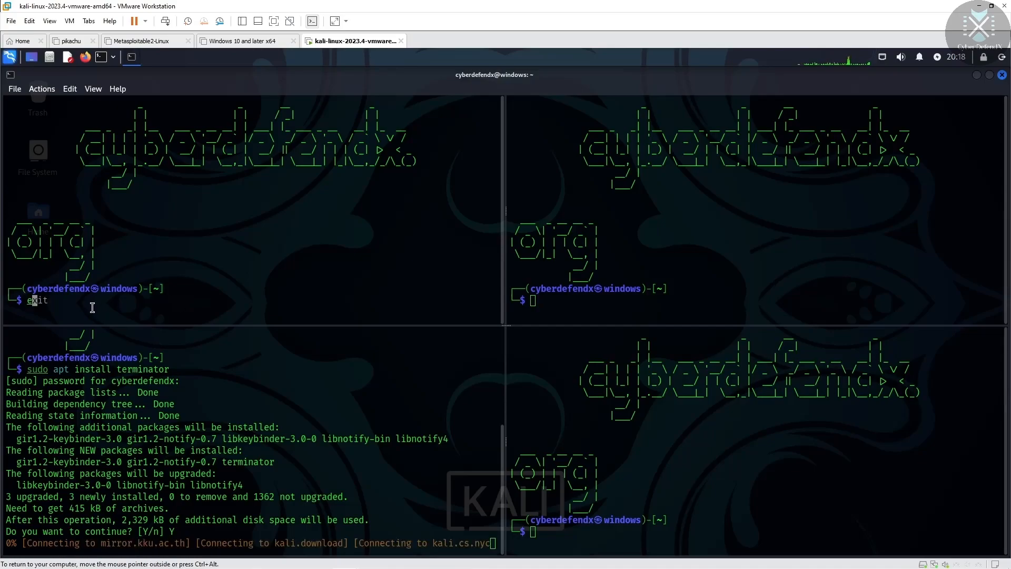
type("xit")
key("Return")
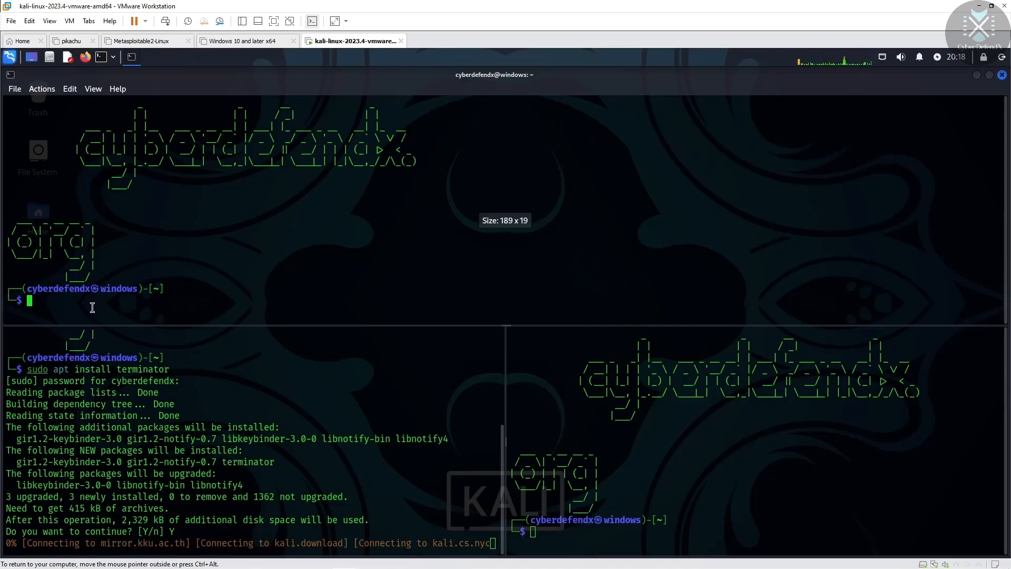
type("exit")
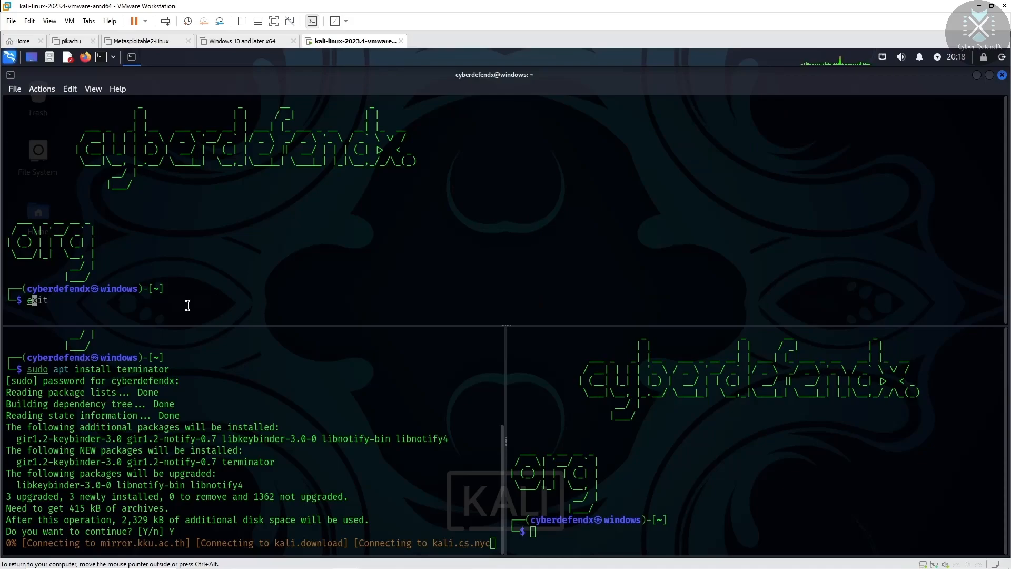
key("Return")
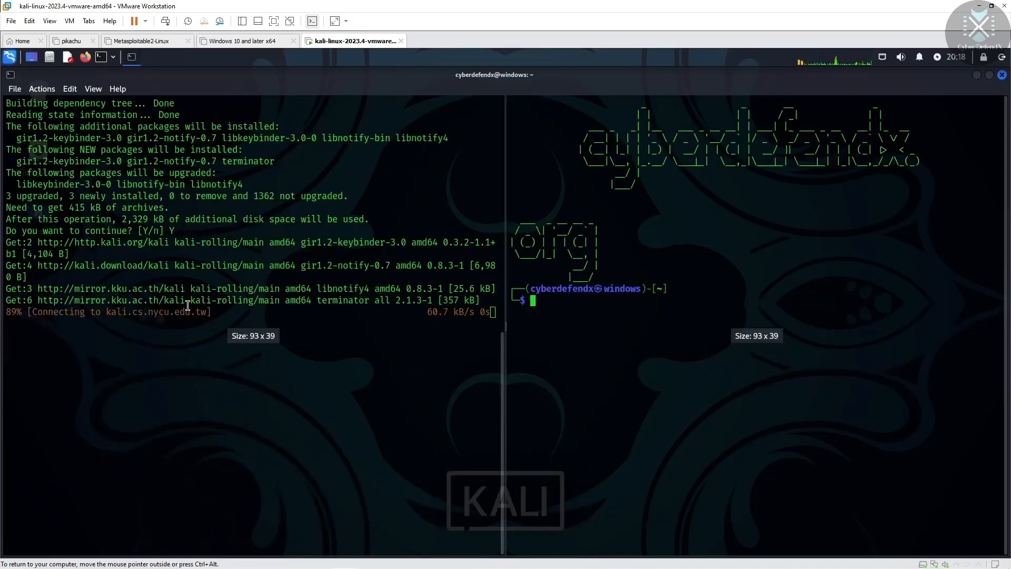
type("exit")
key("Return")
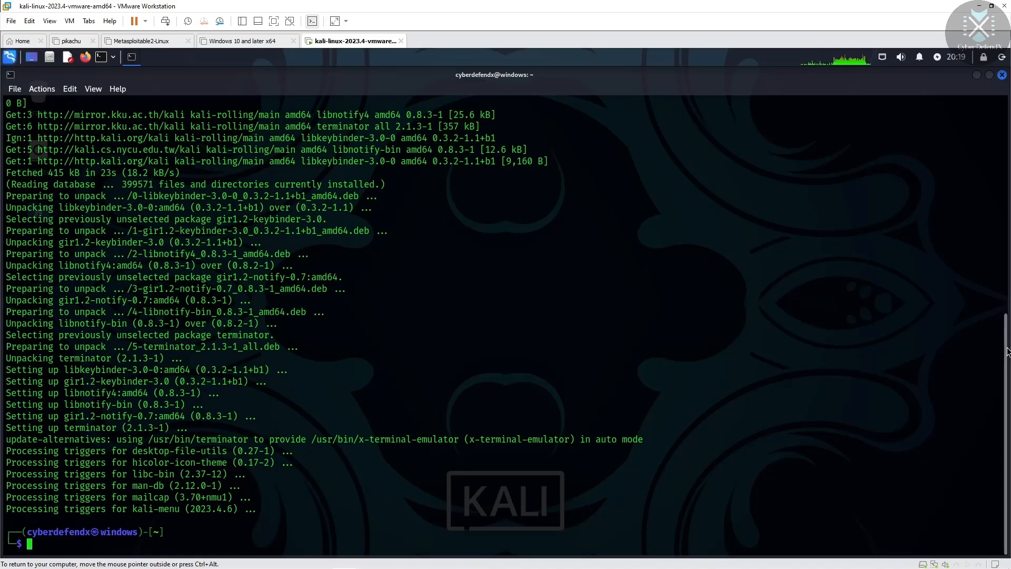
left_click_drag(1007, 358, 989, 81)
left_click(988, 77)
left_click_drag(708, 79, 619, 80)
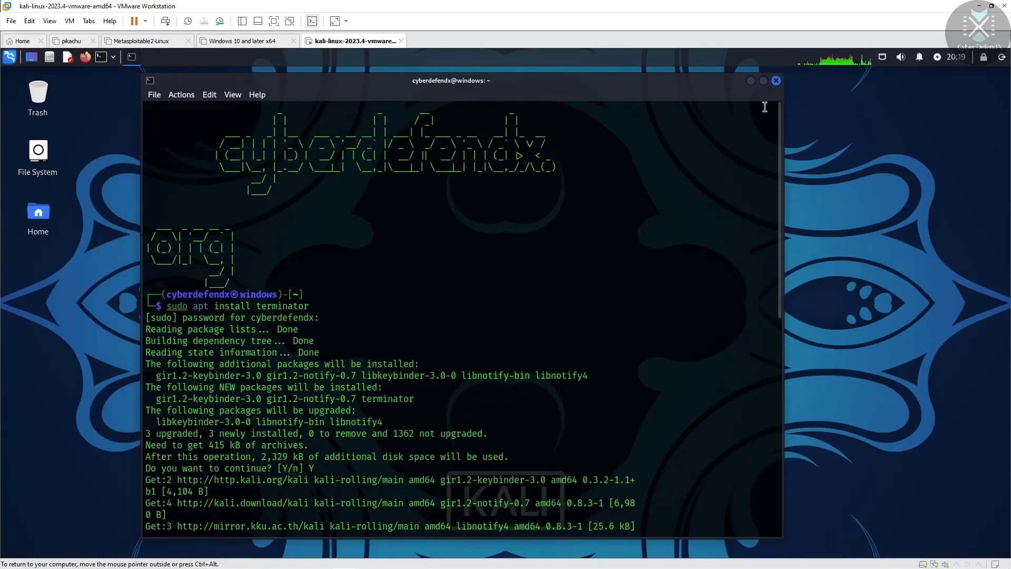
Step: Launch Terminator by searching 't' in the app menu and arrange it beside the terminal
left_click(11, 57)
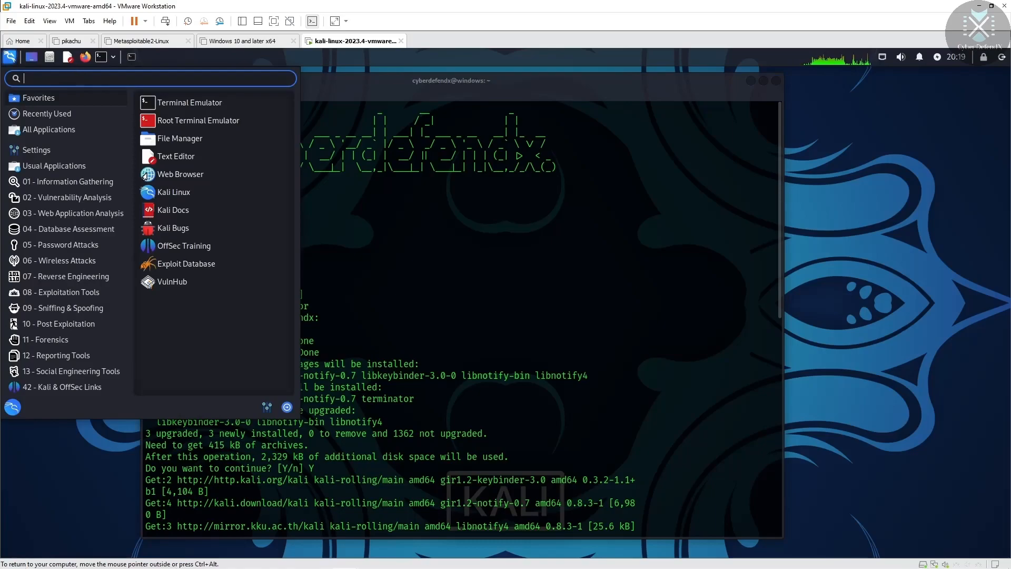
type("t")
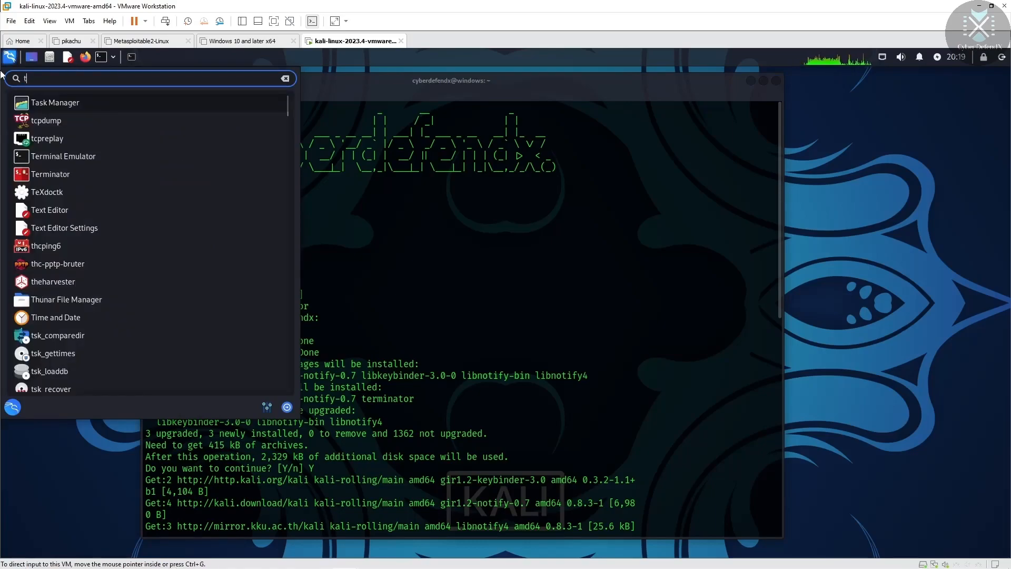
left_click(62, 180)
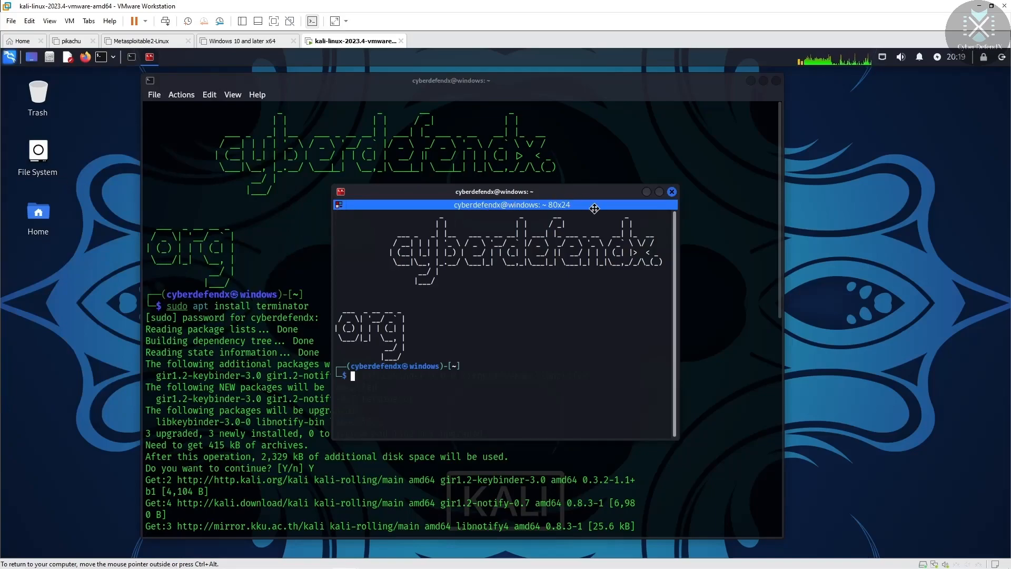
left_click_drag(584, 205, 830, 197)
left_click_drag(584, 83, 477, 87)
left_click_drag(806, 185, 725, 163)
left_click(595, 88)
left_click(751, 167)
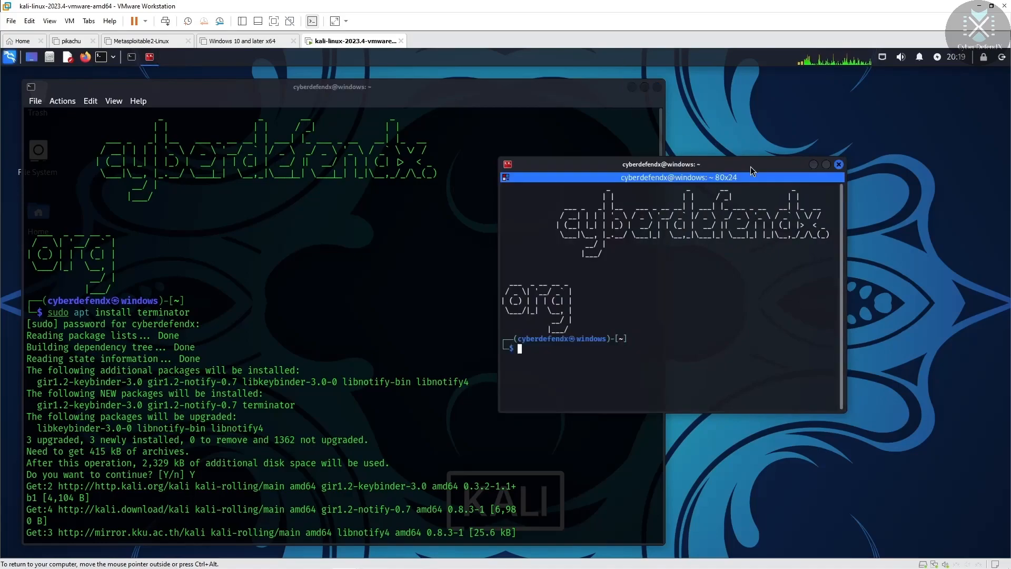
Step: Maximize Terminator, split it top/bottom, then split each half left/right into four panes
left_click(826, 164)
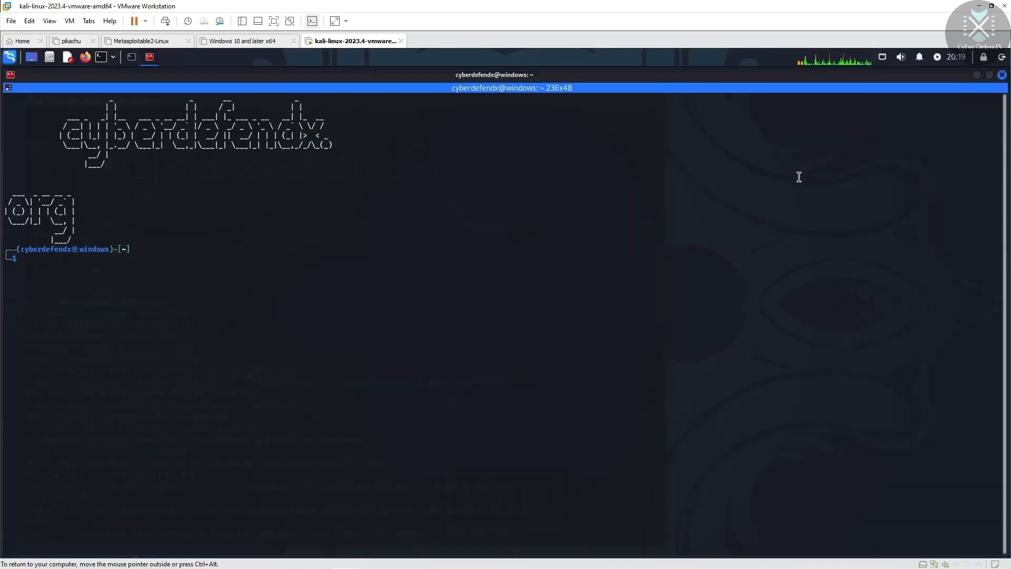
right_click(222, 206)
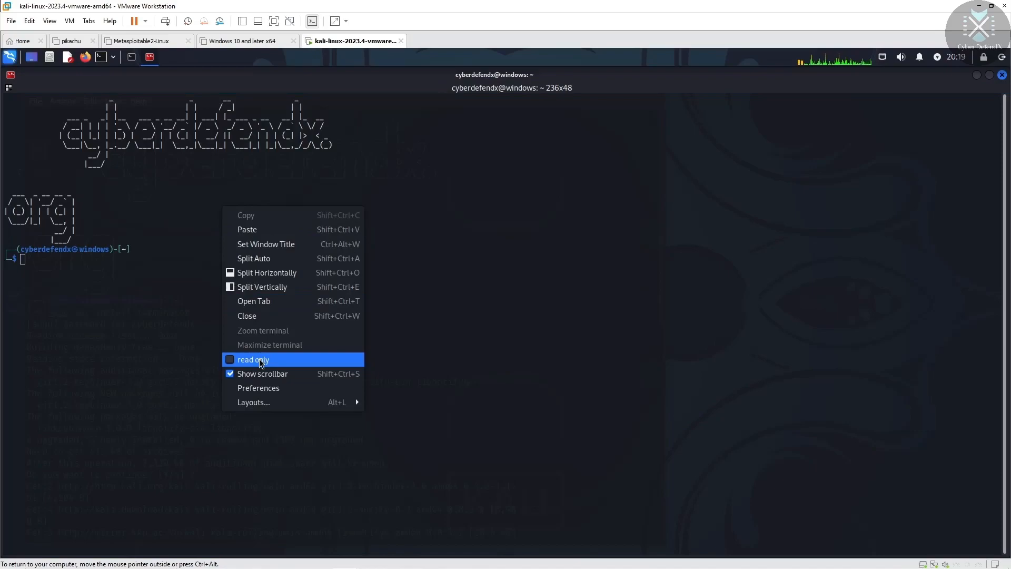
left_click(263, 272)
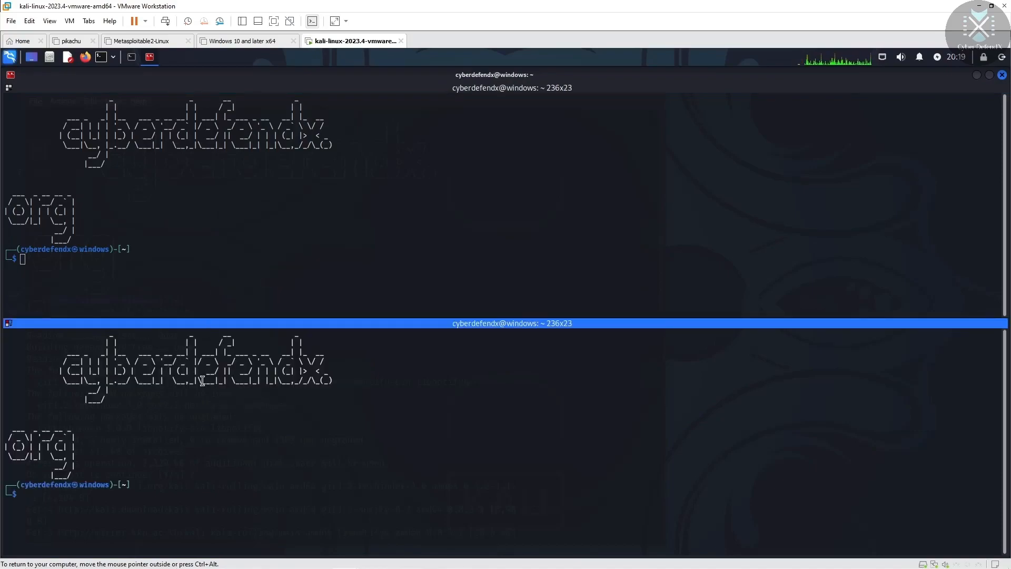
right_click(726, 166)
left_click(766, 245)
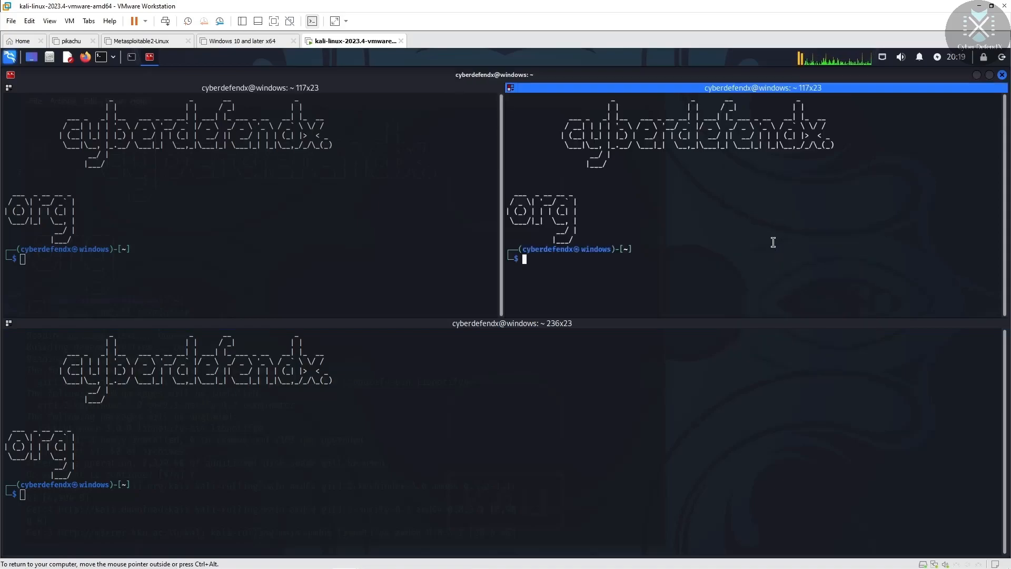
right_click(542, 452)
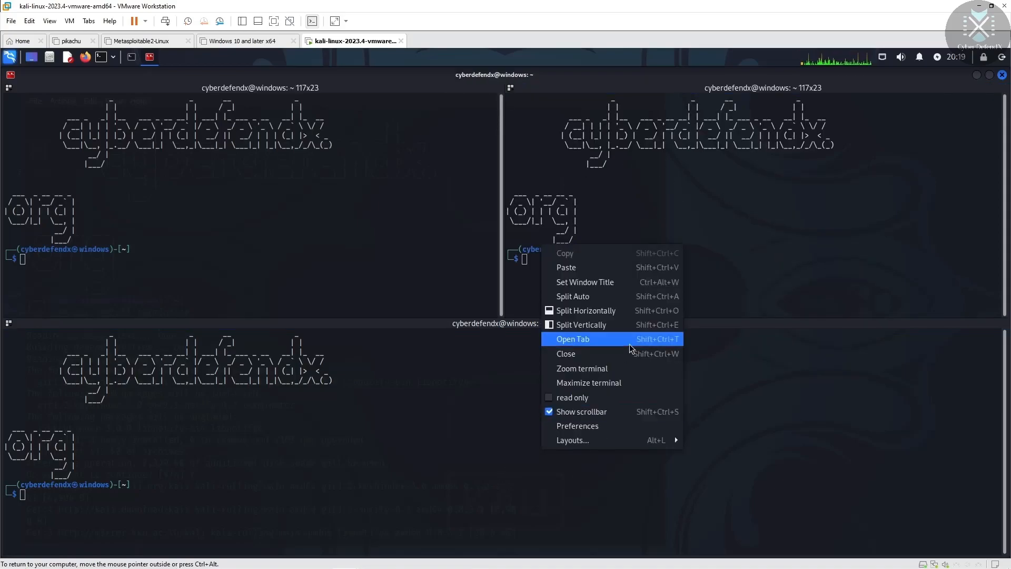
left_click(604, 326)
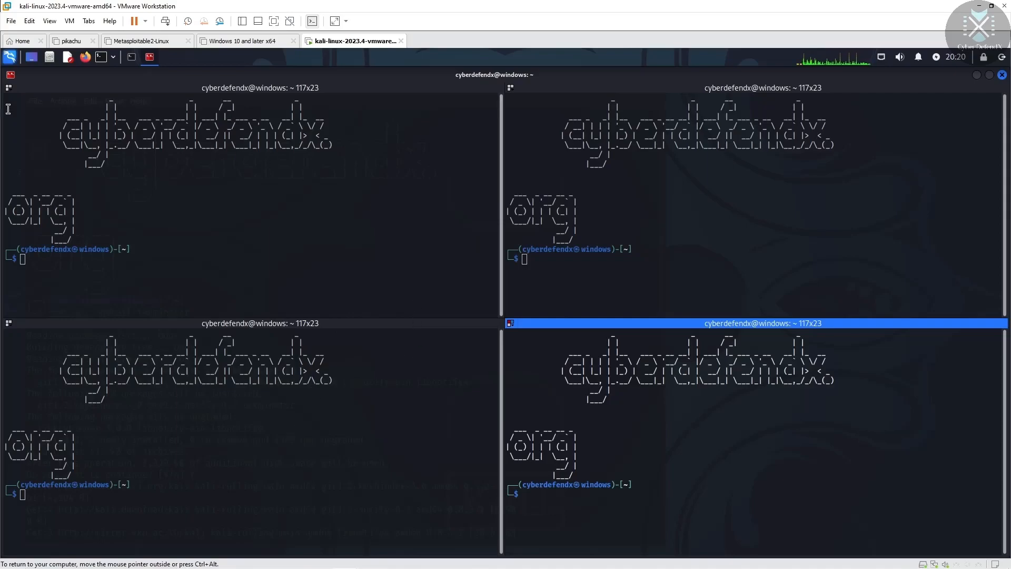
Step: Maximize the original QTerminal window, split it into four panes, then return to Terminator
left_click(132, 56)
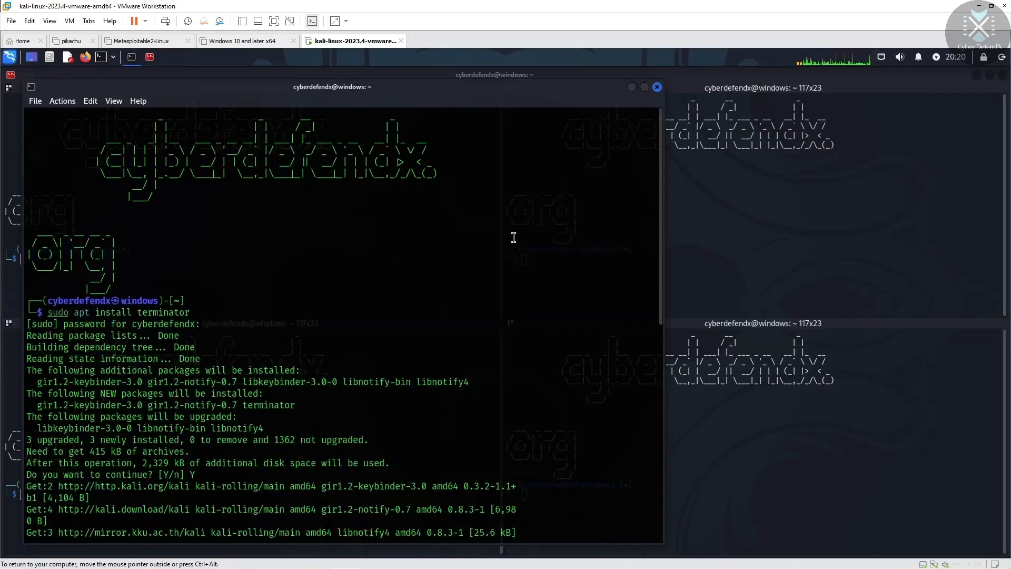
left_click(643, 88)
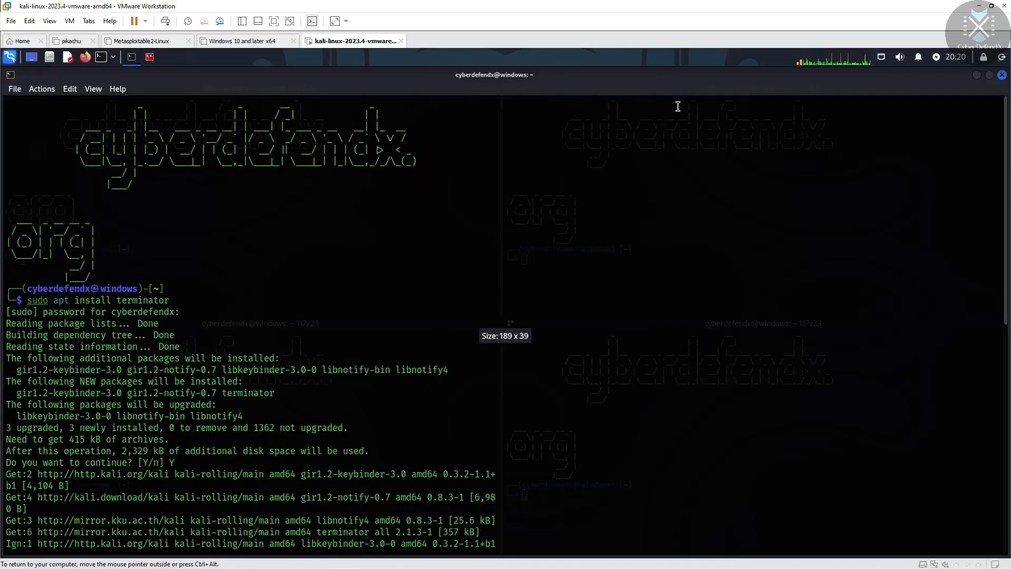
right_click(378, 190)
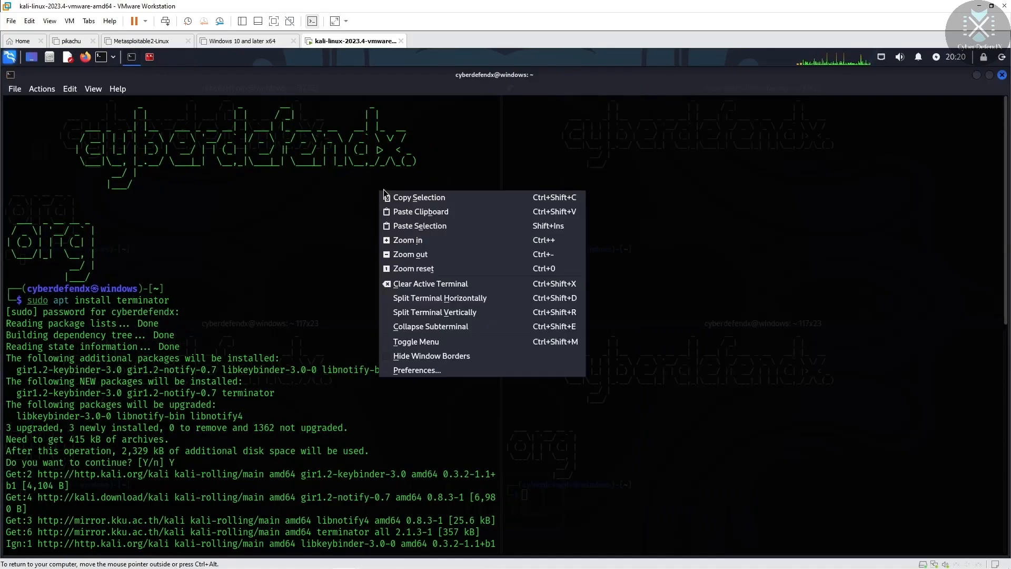
left_click(449, 298)
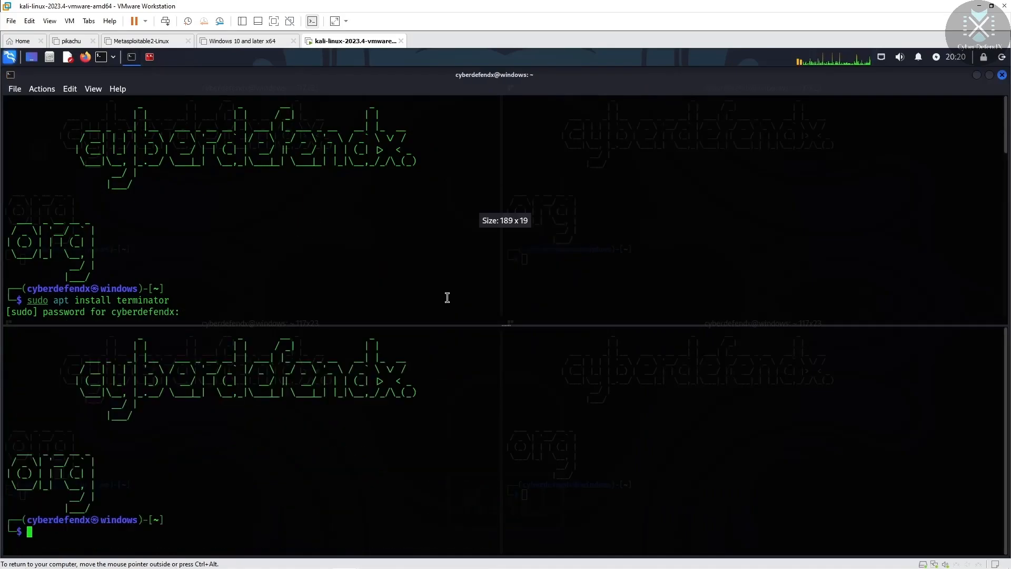
right_click(762, 187)
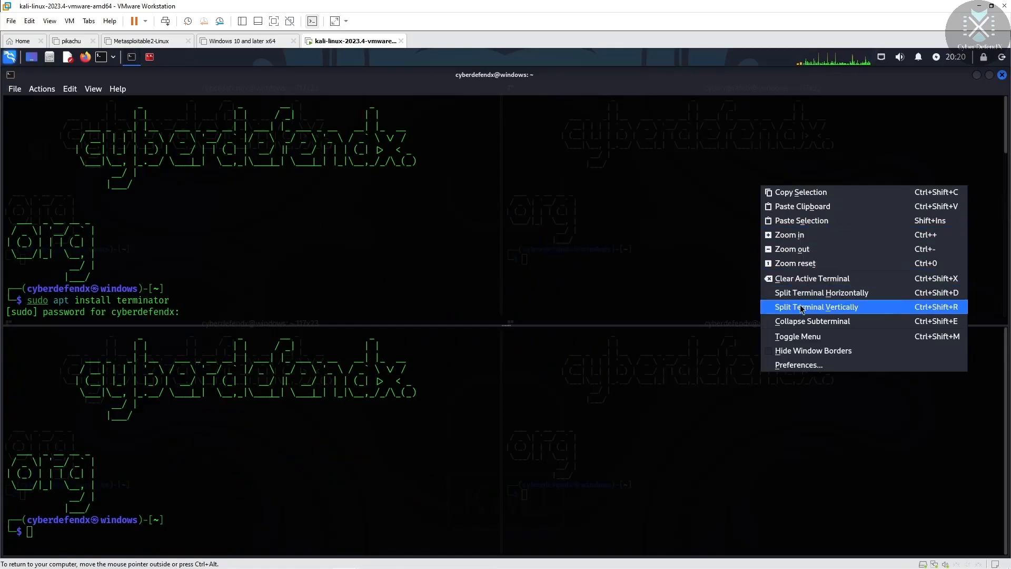
left_click(832, 308)
right_click(636, 453)
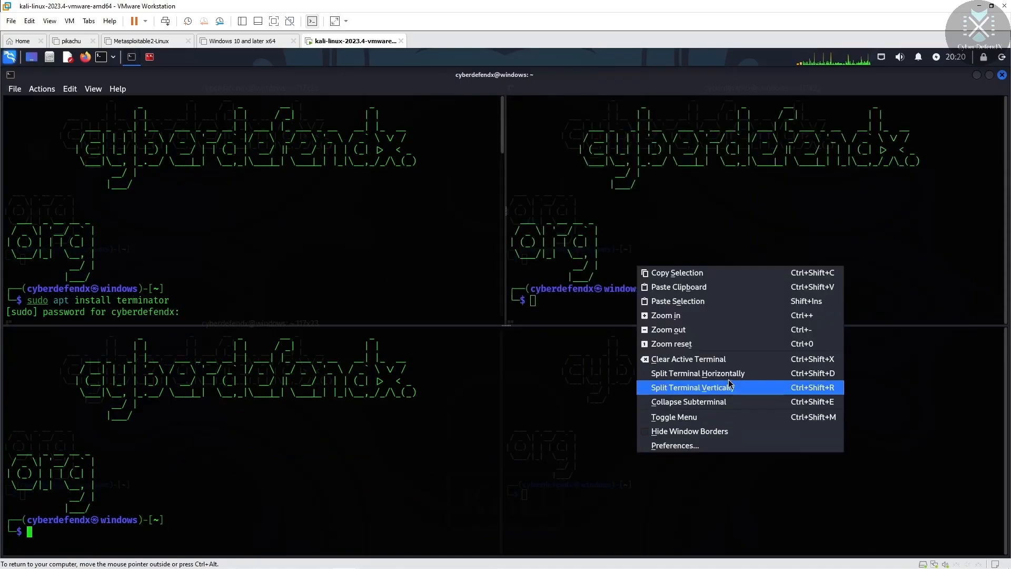
left_click(719, 393)
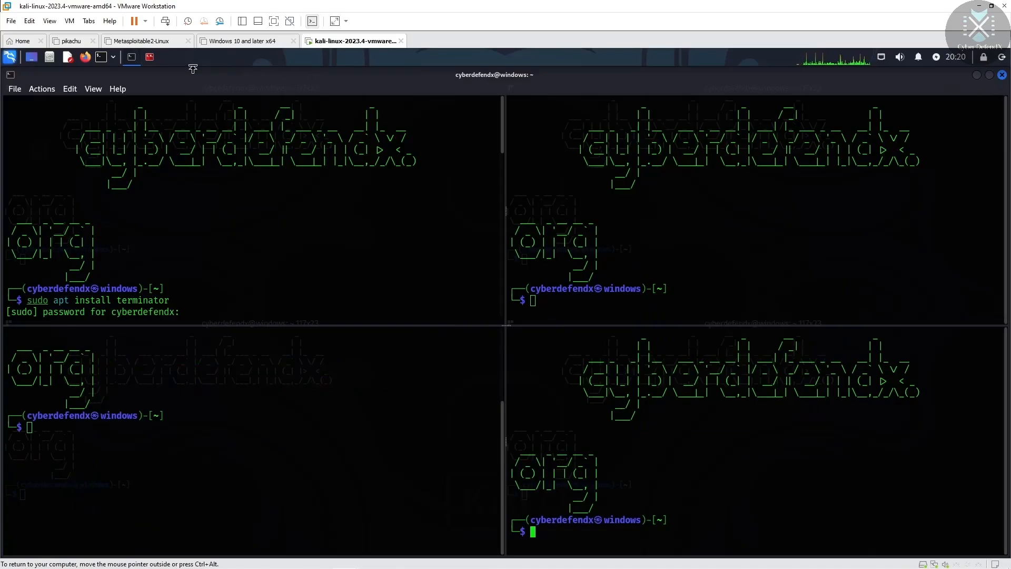
left_click(148, 58)
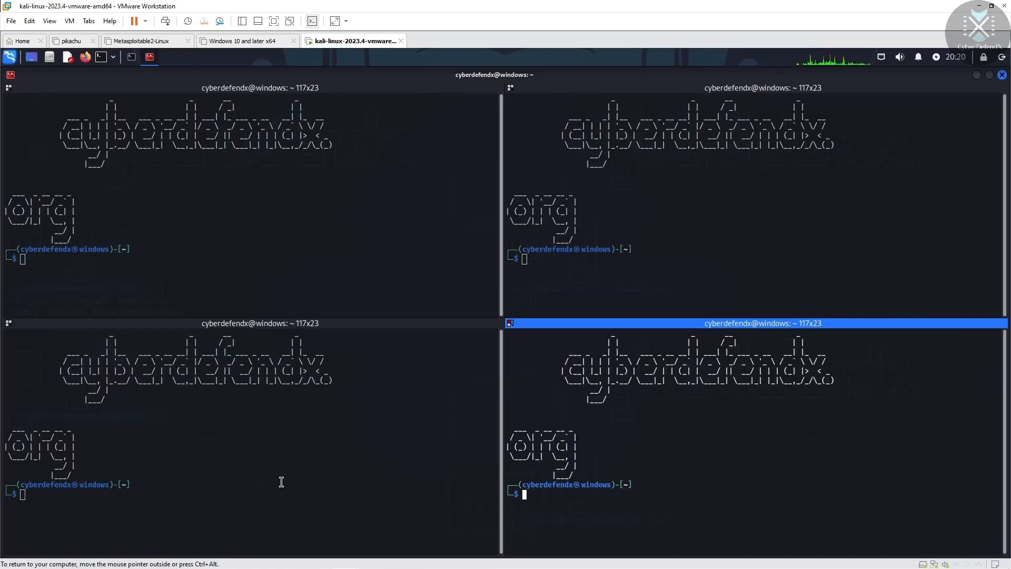
Step: Run top in the bottom-left Terminator pane and scroll through its process list
left_click(75, 496)
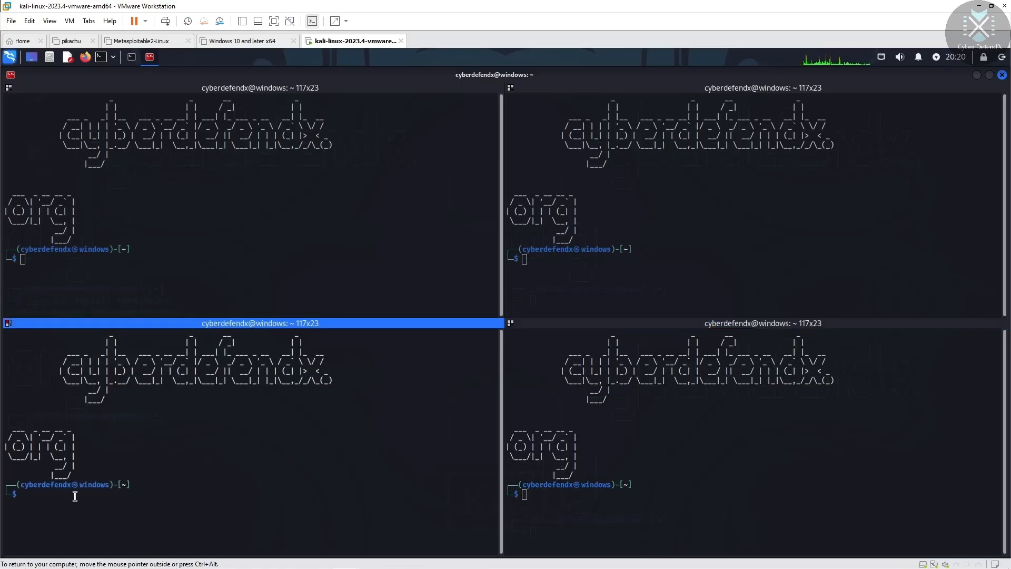
type("top")
key("Return")
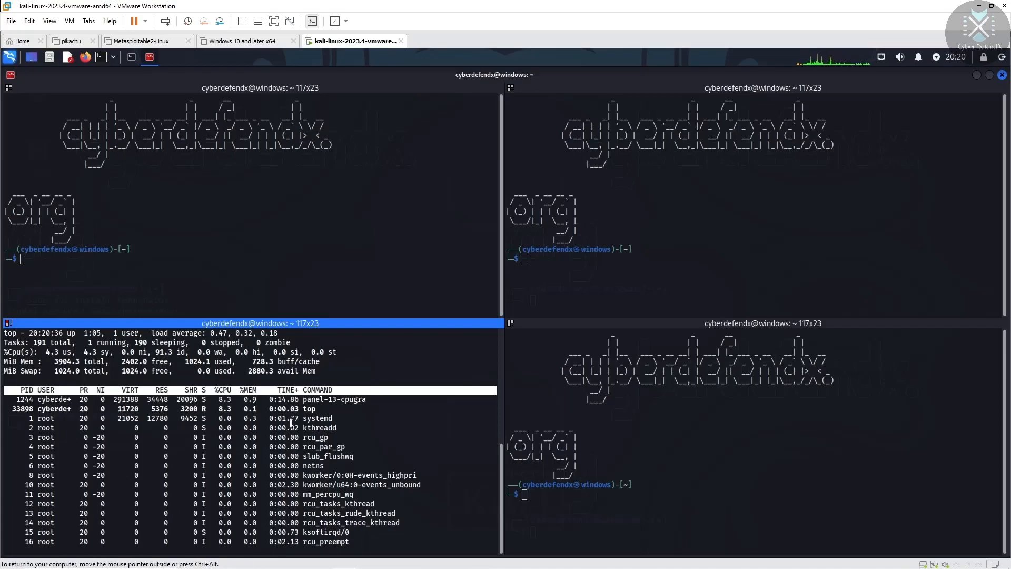
mouse_move(501, 490)
left_mouse_down()
mouse_move(498, 369)
mouse_move(501, 504)
left_mouse_up()
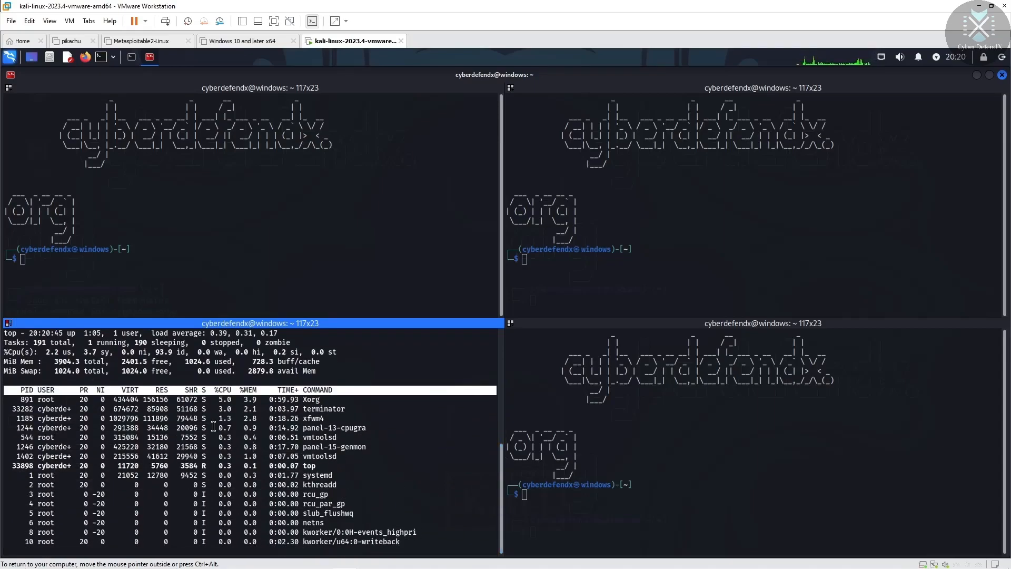
left_click_drag(501, 491, 501, 438)
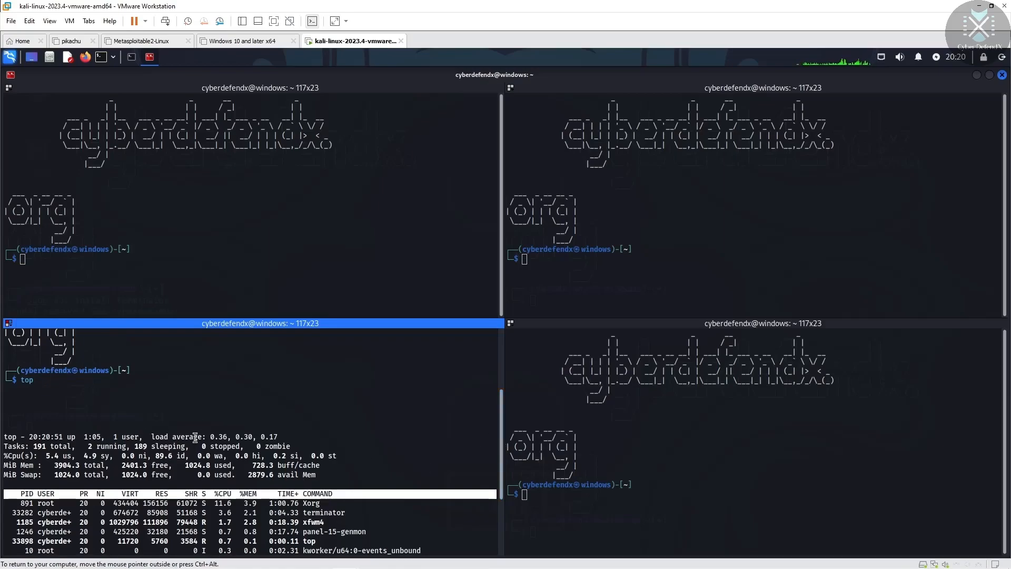
left_click_drag(501, 433, 501, 455)
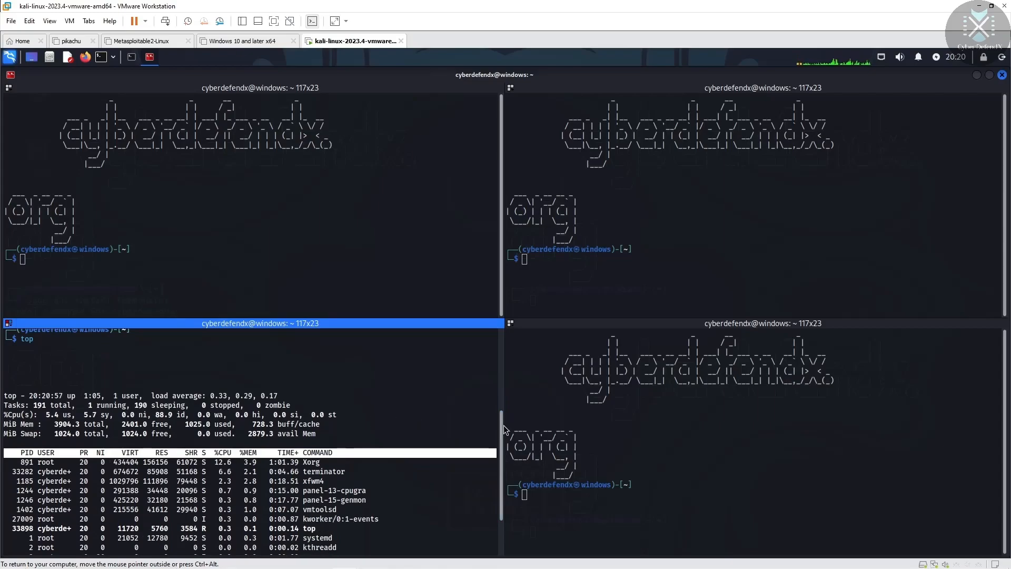
left_click_drag(500, 425, 502, 363)
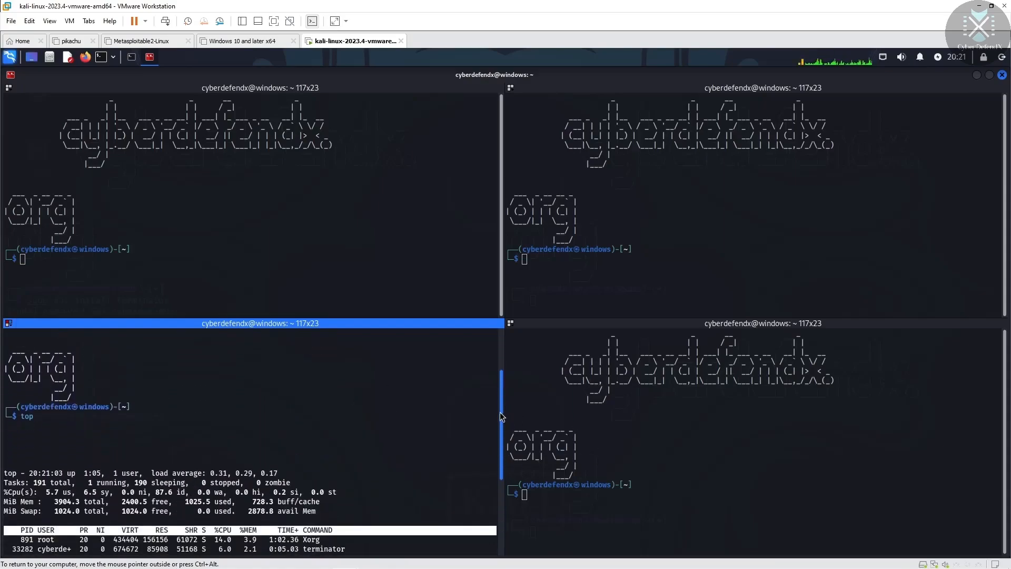
Step: In the top-right pane, install htop with sudo apt install htop, entering the sudo password
left_click(540, 261)
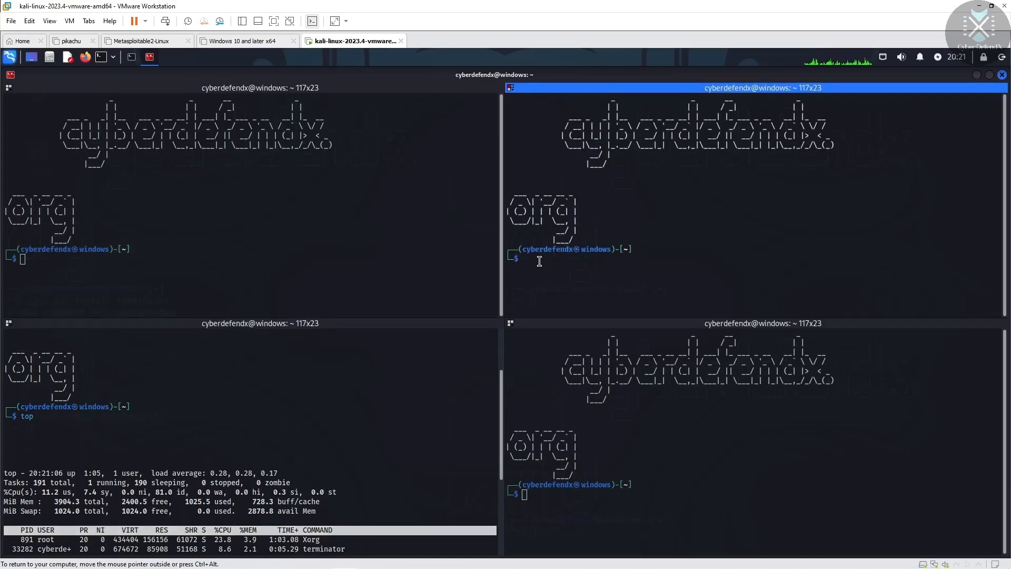
type("sudo")
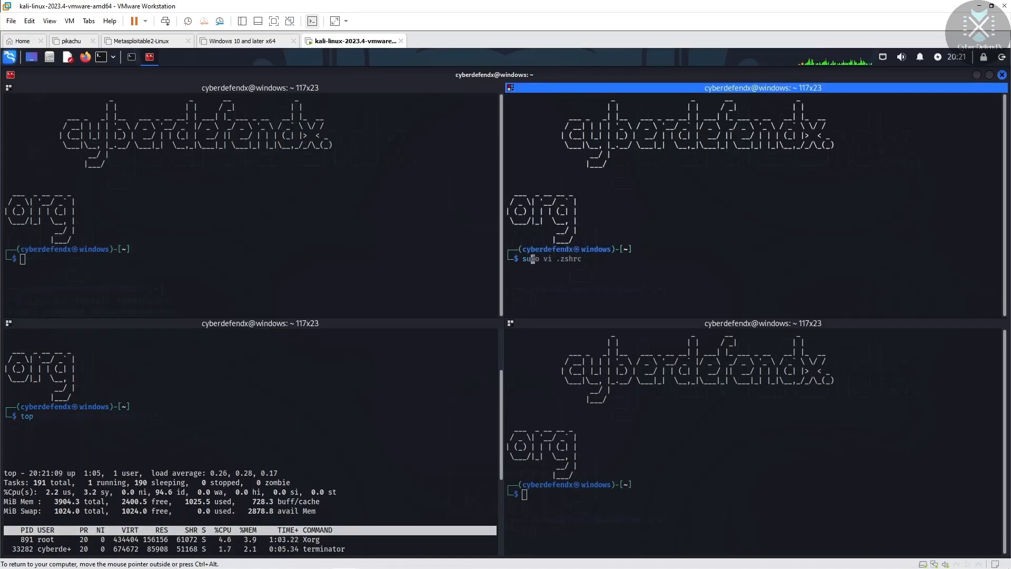
type(" apt")
key("Right")
key("Left")
key("Left")
key("Left")
key("Left")
key("Left")
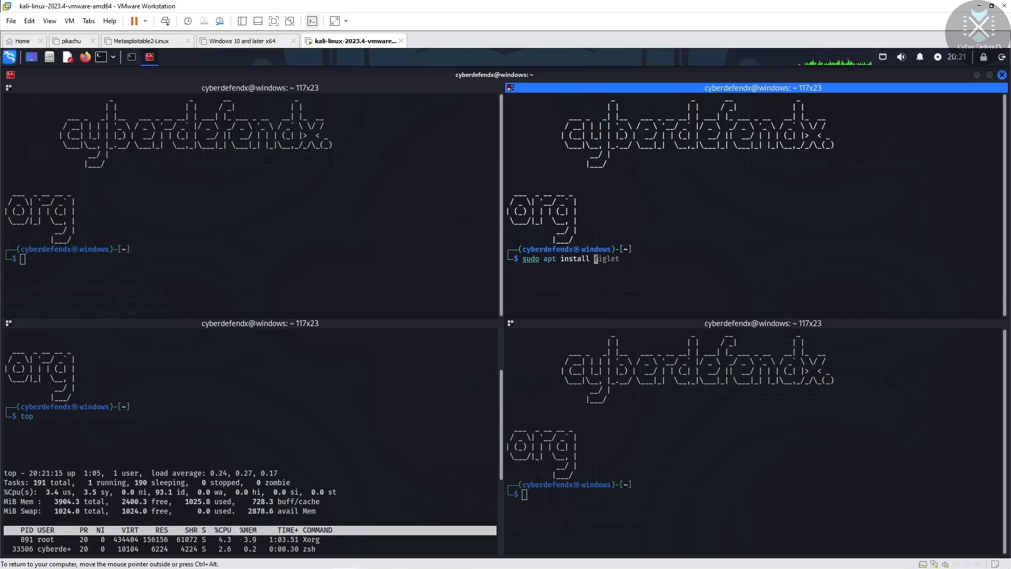
key("Delete")
key("Delete")
key("Delete")
key("Delete")
key("Delete")
key("Delete")
type("htop")
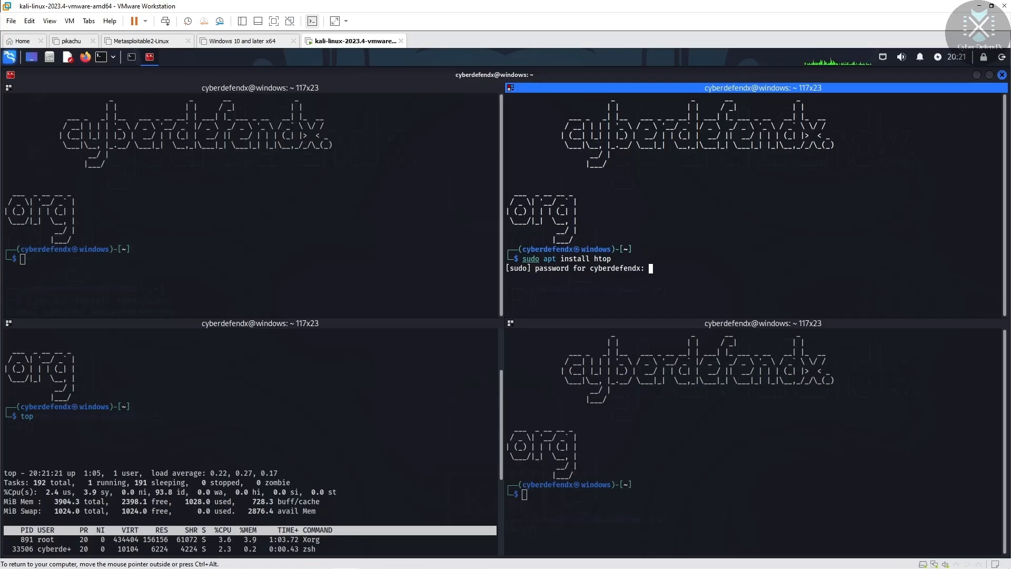
key("Return")
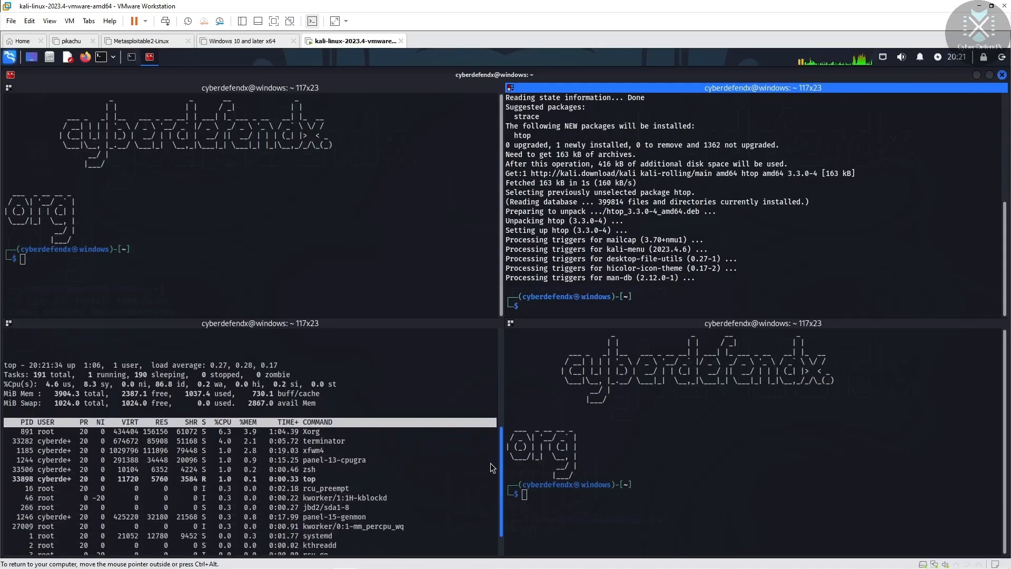
scroll(491, 460, "down", 1)
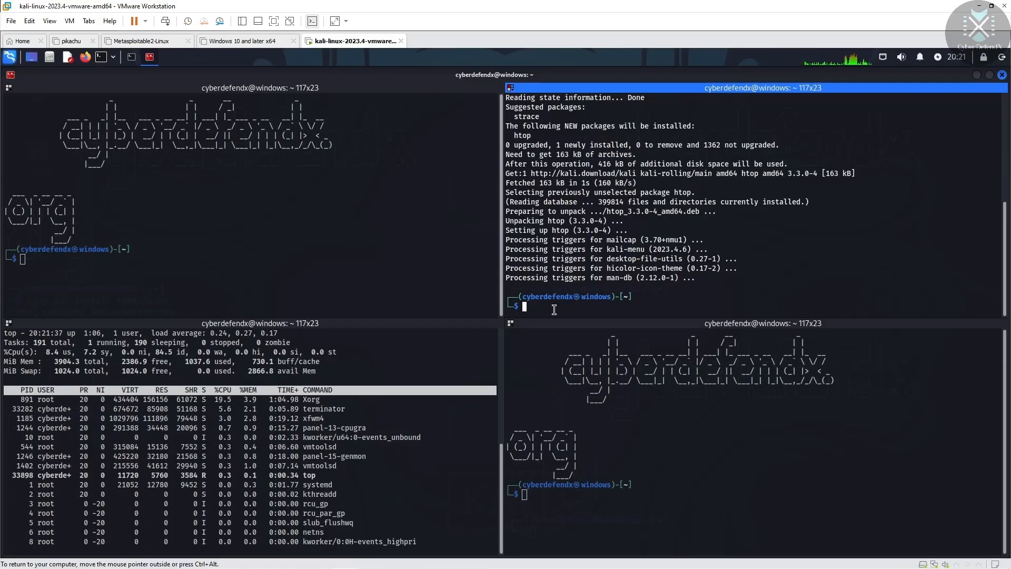
Step: Launch htop and scroll through its process display
type("h")
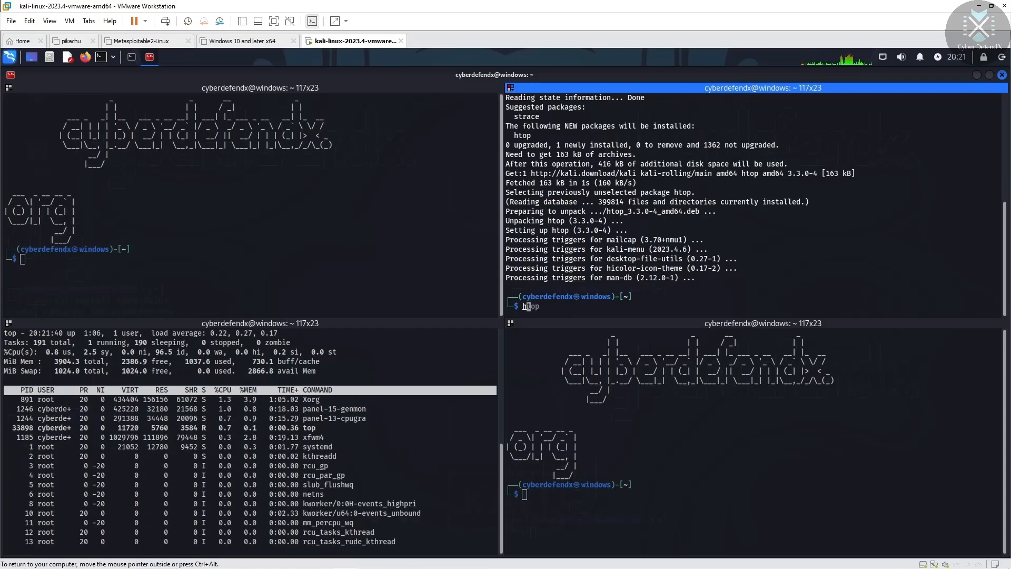
type("top")
key("Return")
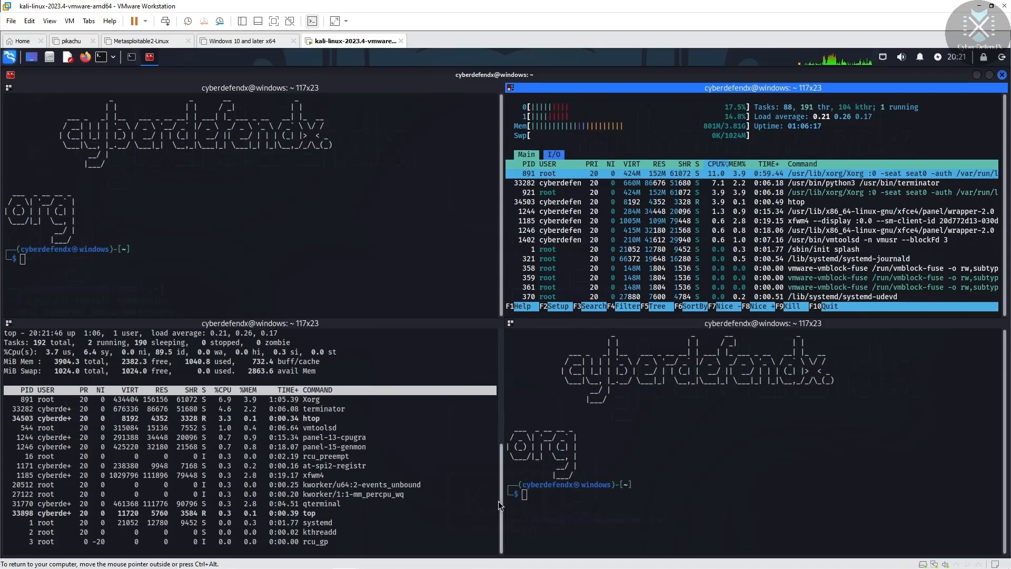
left_click_drag(498, 501, 511, 519)
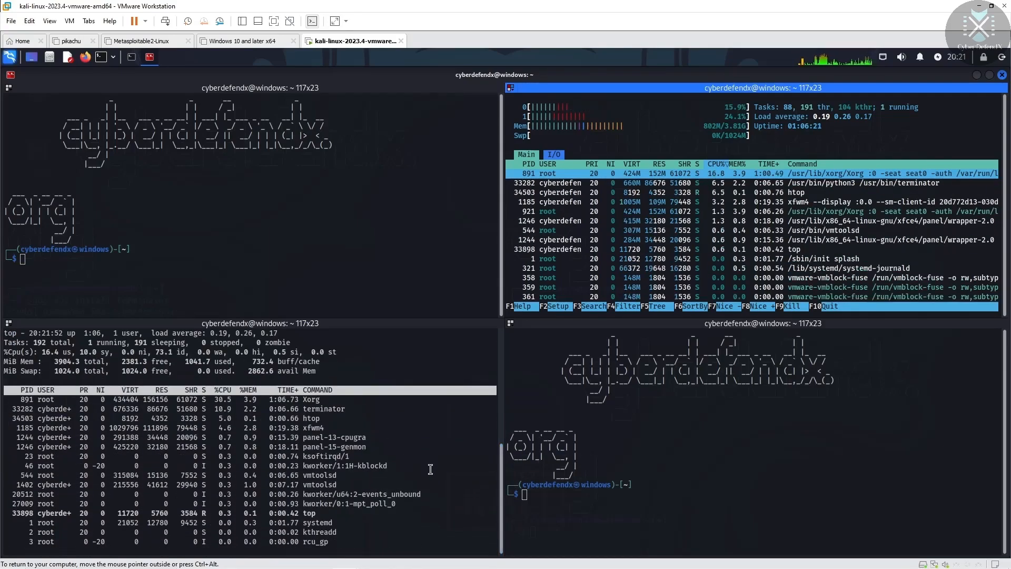
left_click_drag(502, 488, 506, 469)
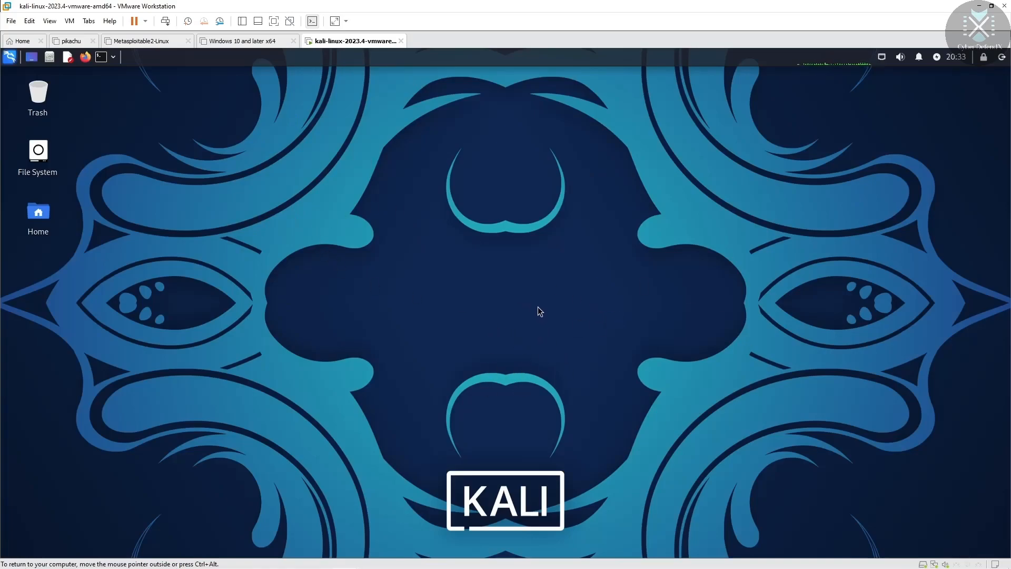
Step: Choose Switch User from the Xfce log out dialog
left_click(1002, 57)
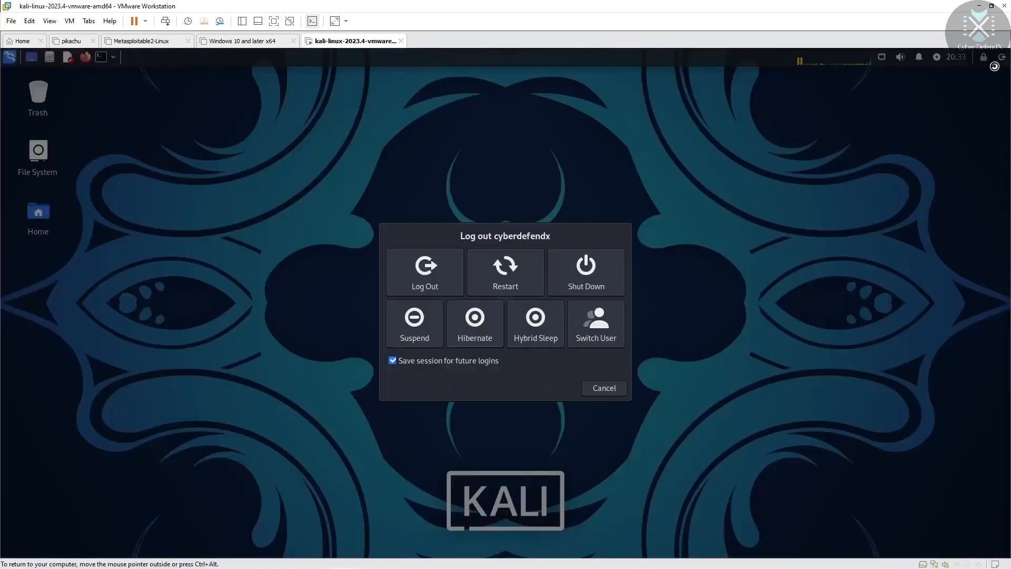
left_click(614, 341)
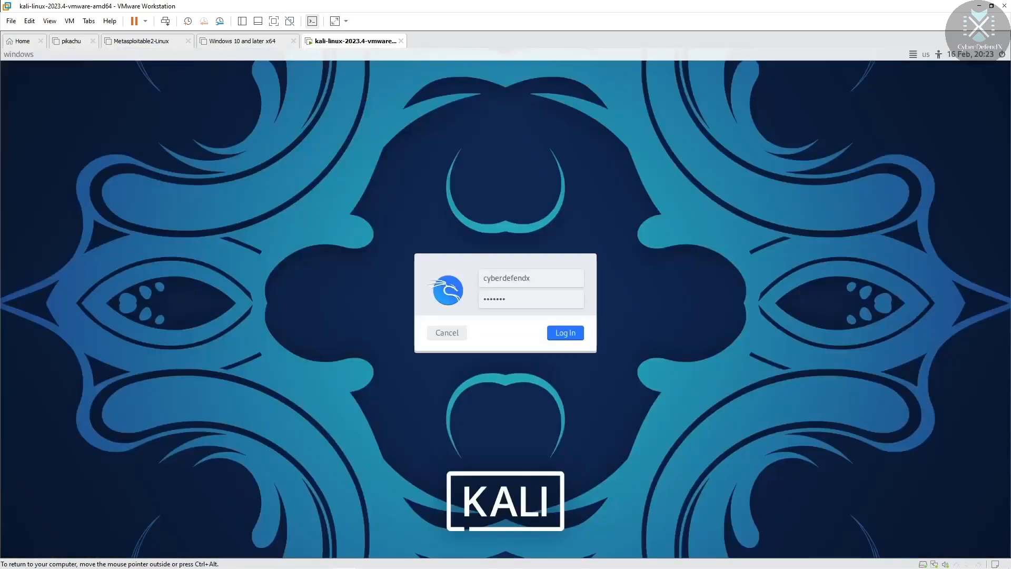
key("Return")
Step: Log in at the greeter with the username and password, retrying after the rejected password
type("cyberd")
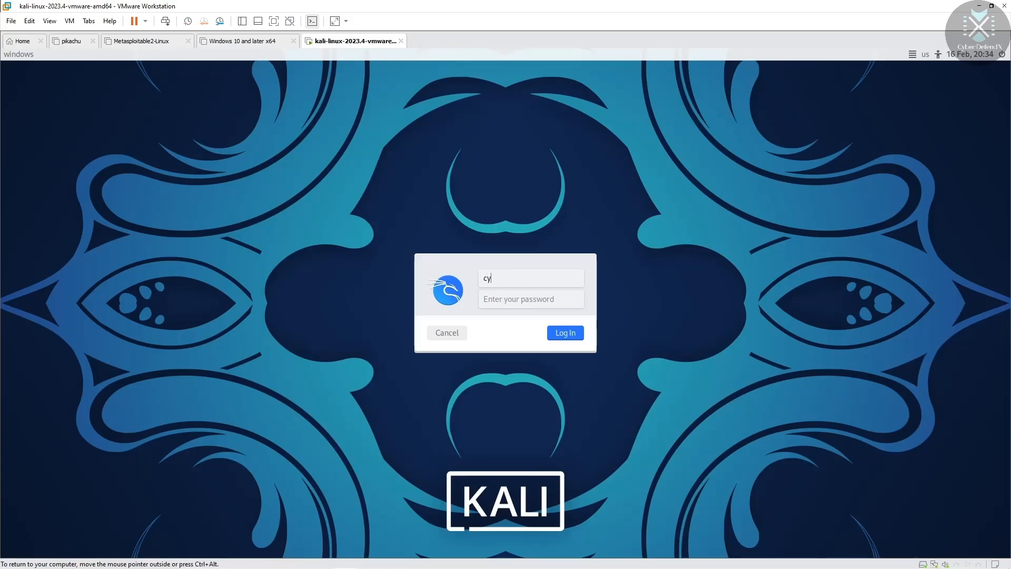
type("efendx")
key("Tab")
key("Return")
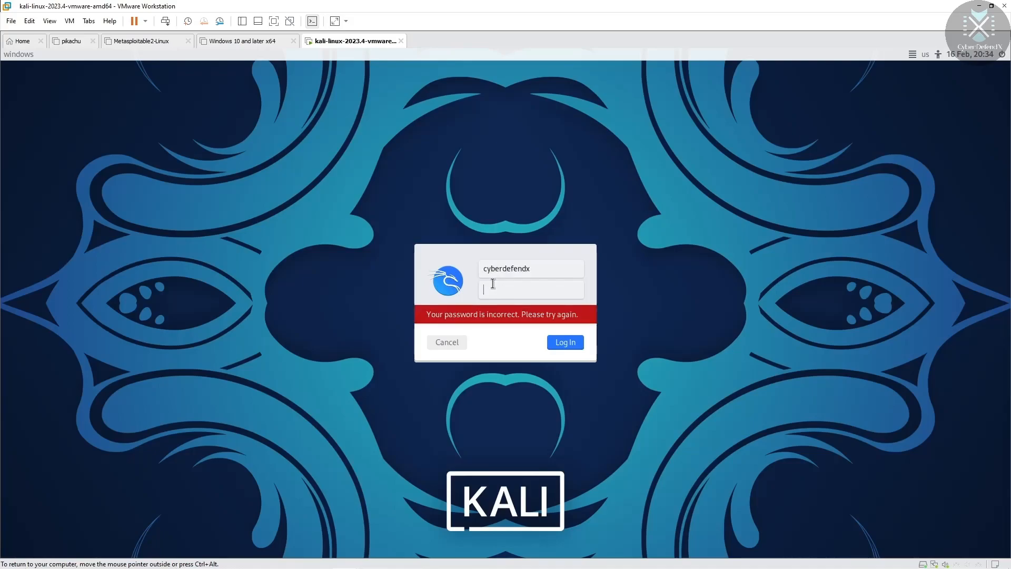
type("k••••••")
key("Return")
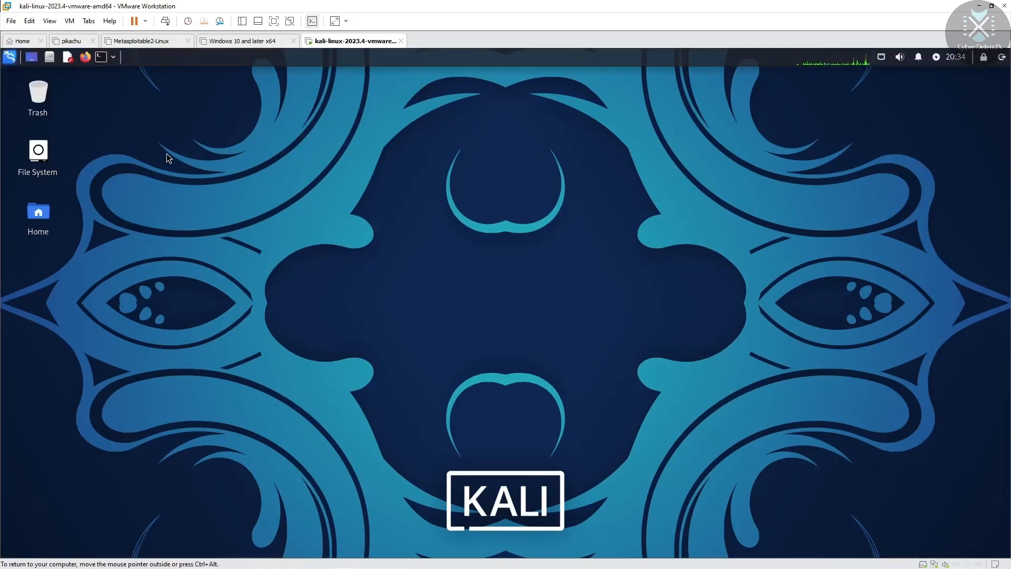
Step: Open a terminal and run the mistyped 'sudo spt update', entering the sudo password
left_click(102, 56)
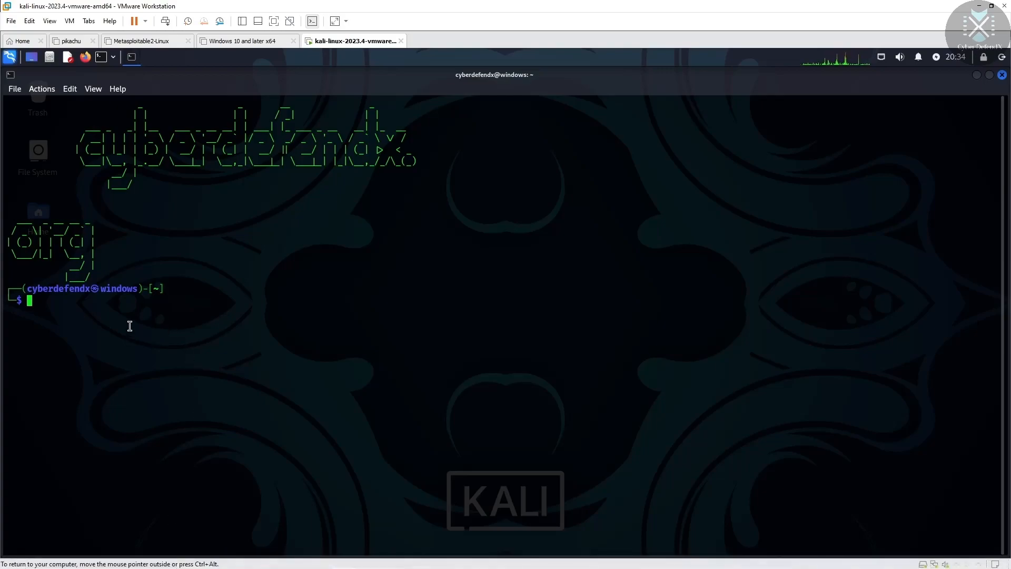
type("sudo ")
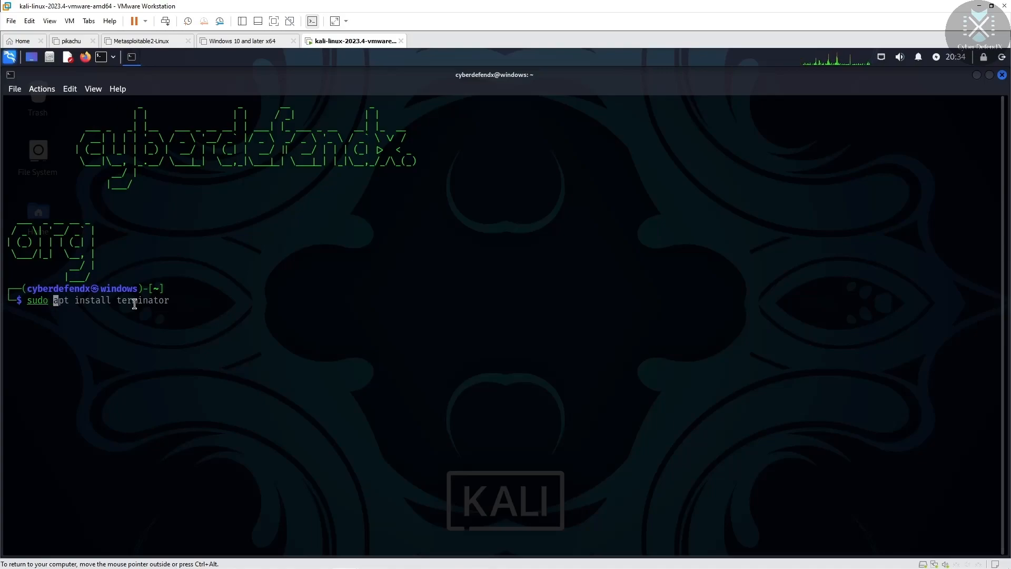
type("spt update")
key("Return")
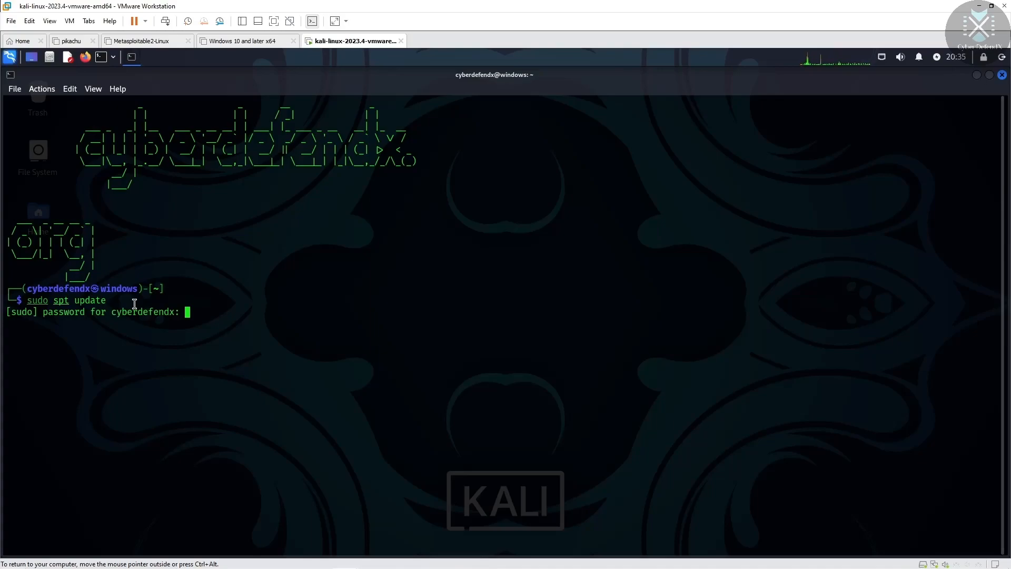
key("Return")
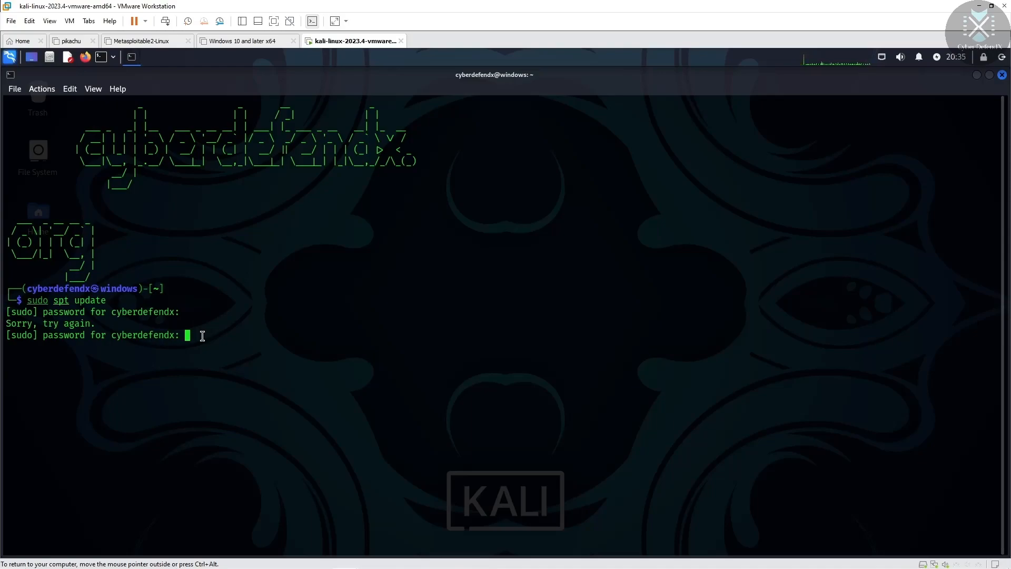
key("Return")
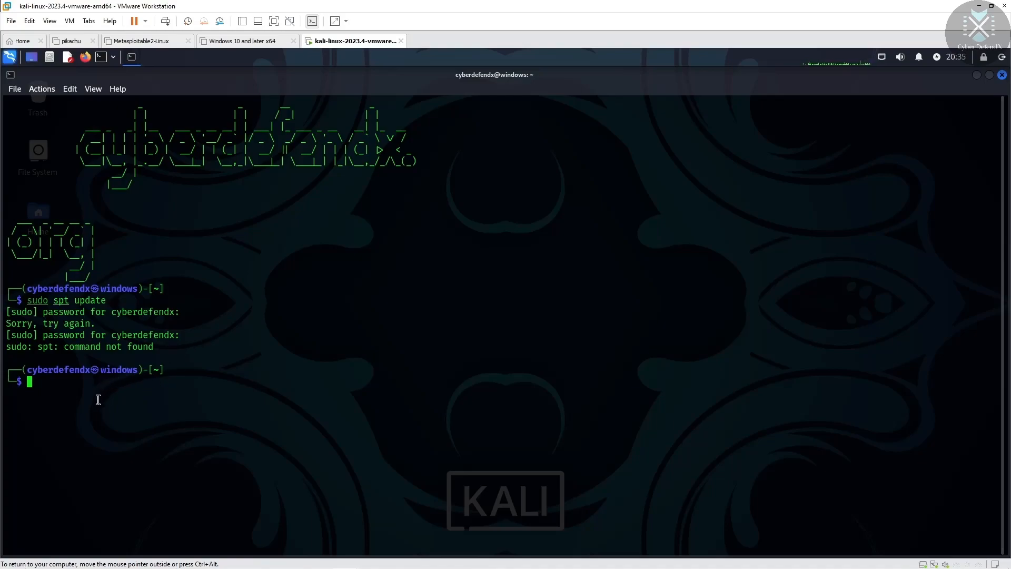
Step: Run the corrected 'sudo apt update' and highlight the spt typo in the failed command
type("sudo apt ")
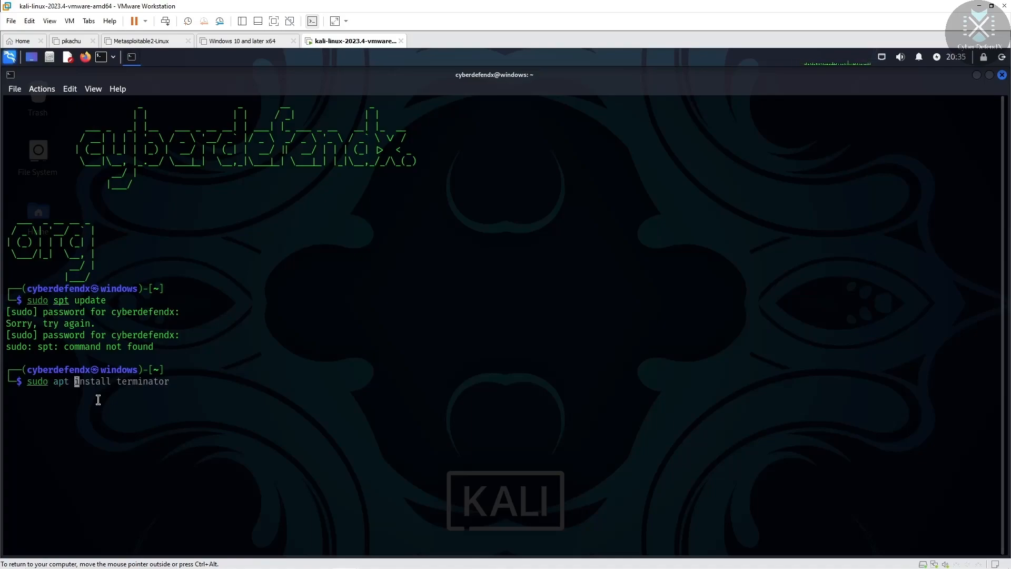
type("update")
key("Return")
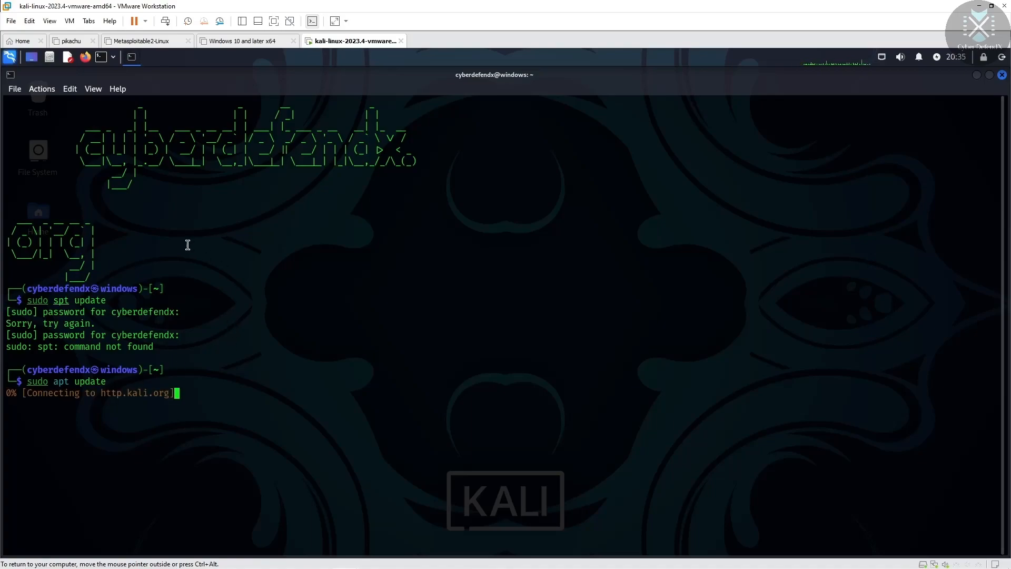
left_click_drag(75, 300, 48, 303)
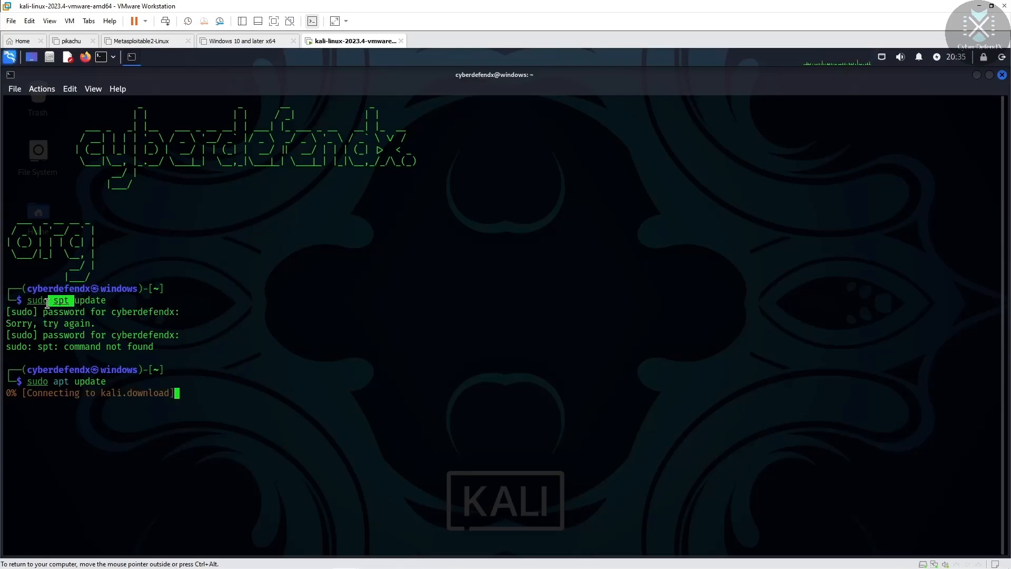
Step: Edit the recalled command into 'sudo apt install kali-desktop-gnome' and run it
left_click(218, 354)
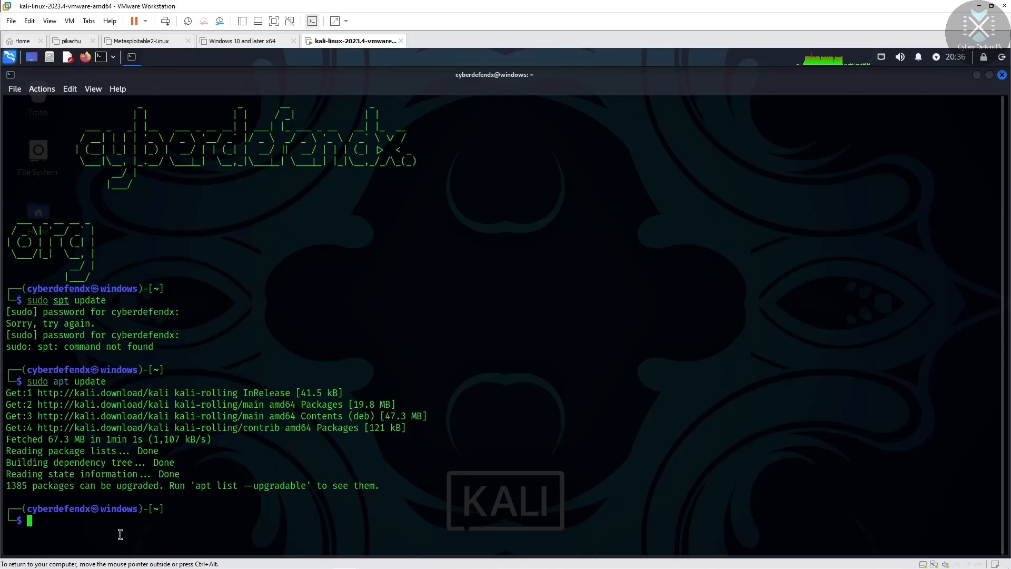
key("Up")
key("Home")
key("Right")
key("Right")
key("Right")
key("Right")
key("Right")
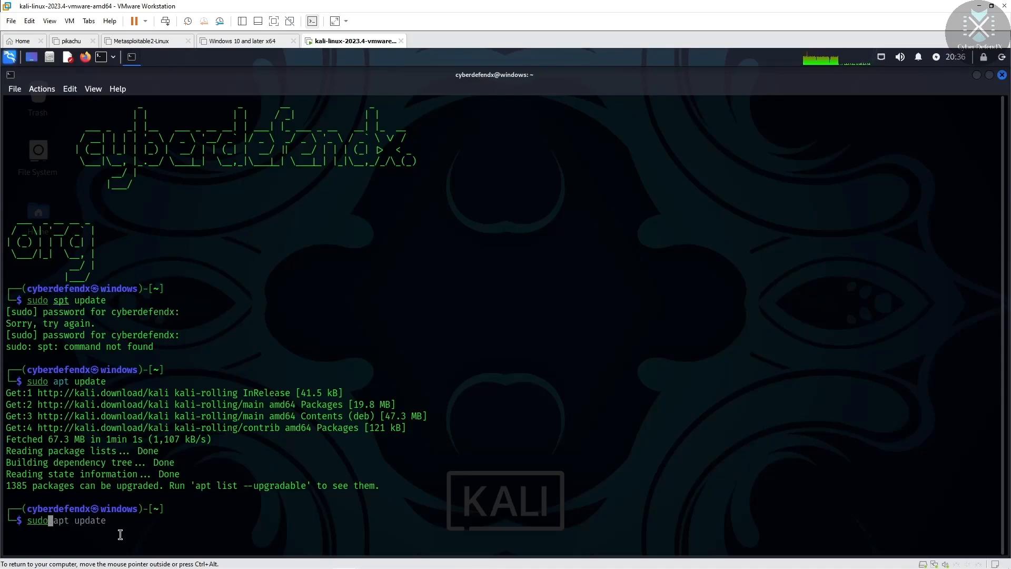
type("apt install")
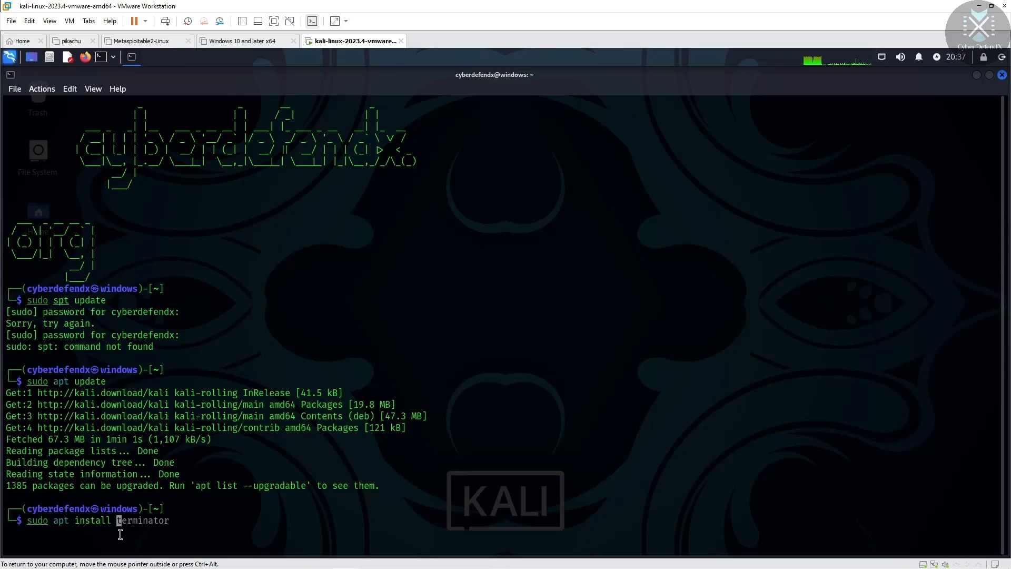
type("kali-desktop")
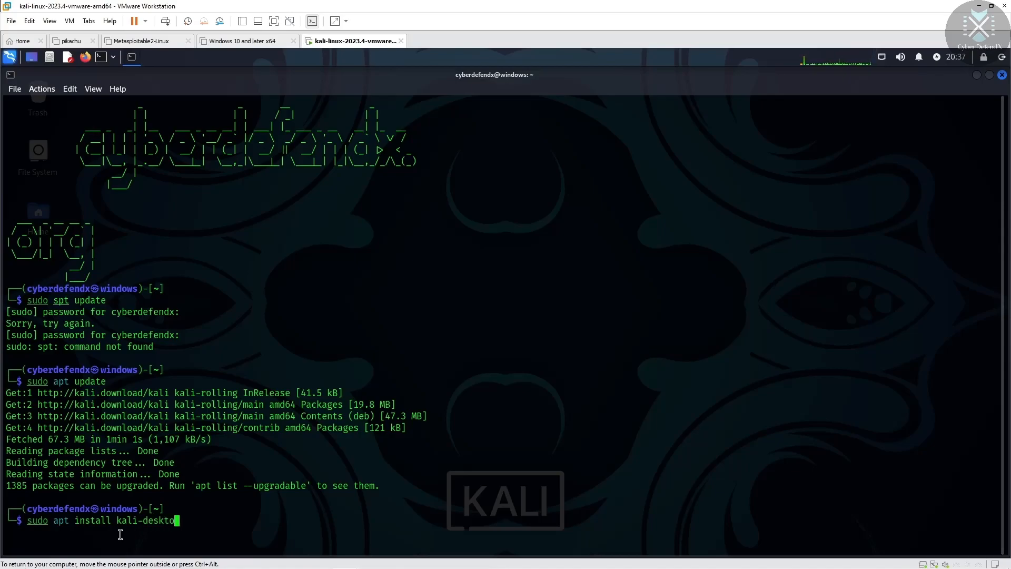
type("-")
type("ge")
type("nome")
key("Return")
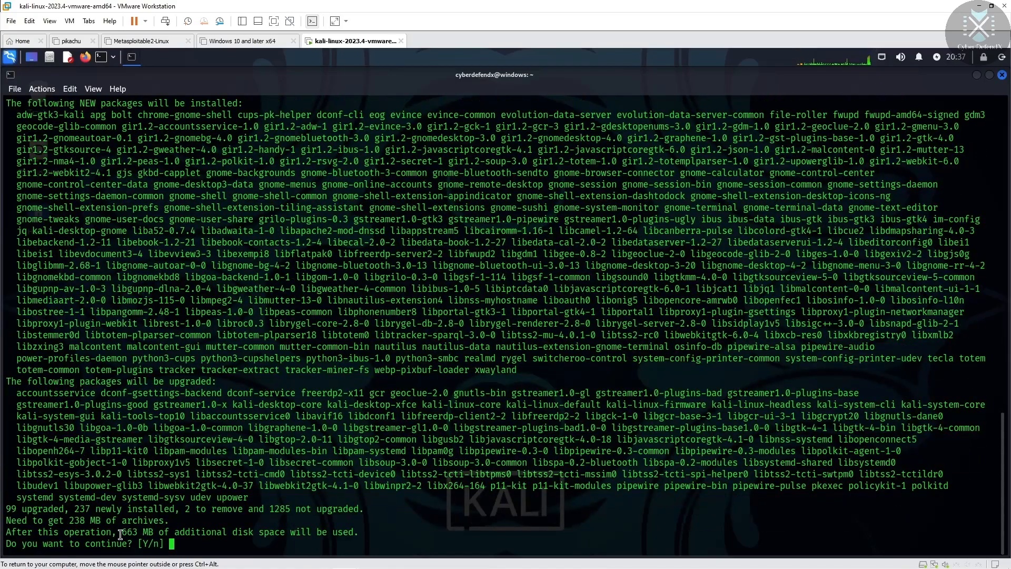
Step: Confirm the installation with Y and scroll through the download output
type("Y")
key("Return")
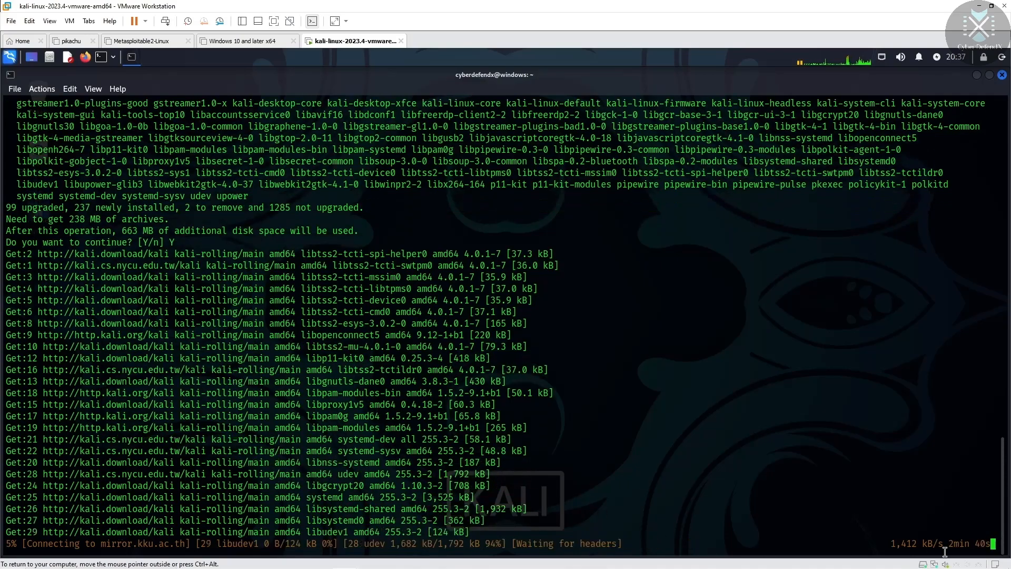
left_click_drag(1005, 506, 1009, 131)
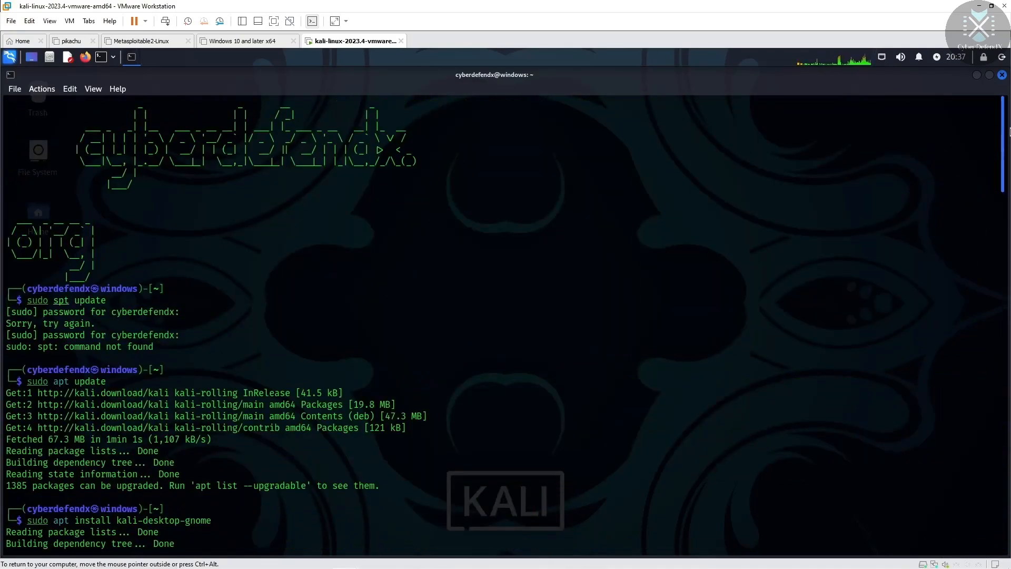
left_click_drag(1007, 200, 995, 541)
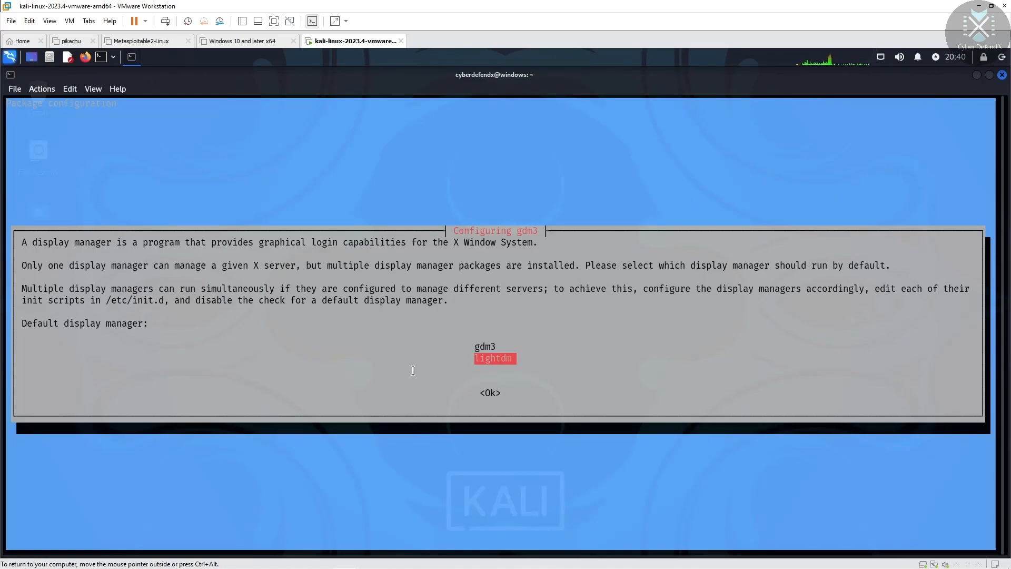
Step: Select gdm3 in the Configuring gdm3 dialog and confirm it
key("Up")
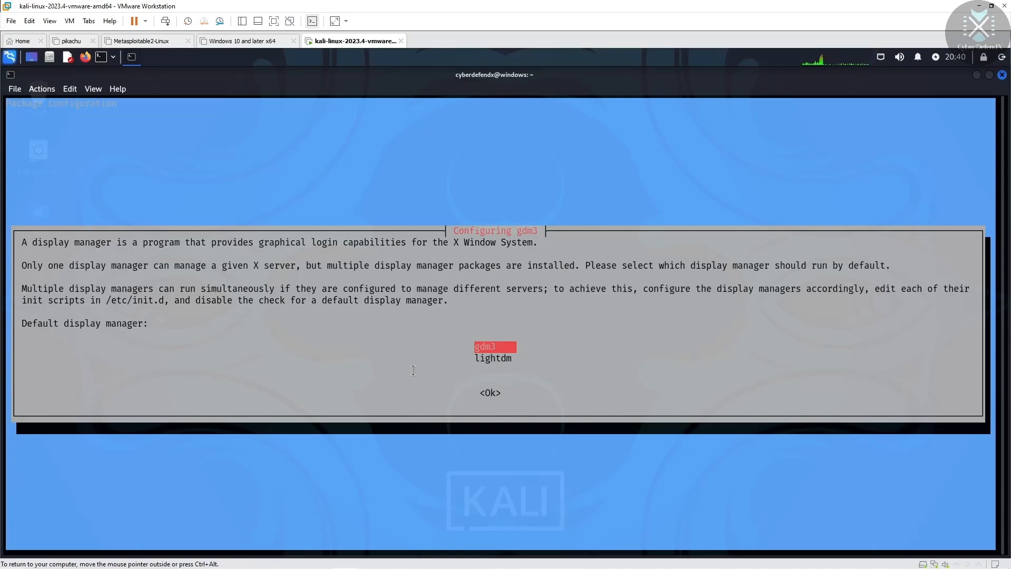
key("Return")
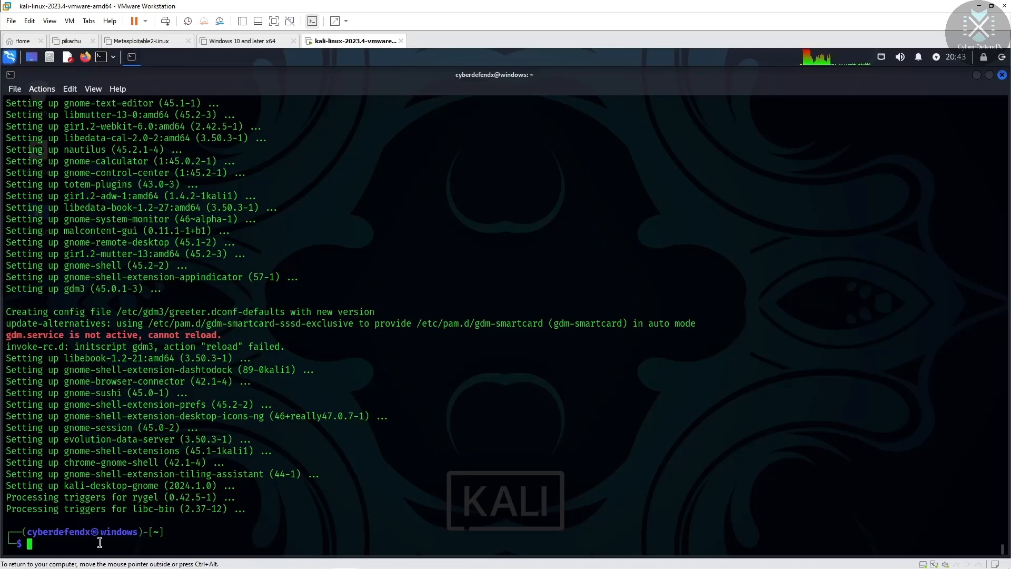
Step: Turn the recalled install command into 'sudo reboot' and run it
key("Up")
key("Home")
key("Right")
key("Right")
key("Right")
key("Right")
key("Right")
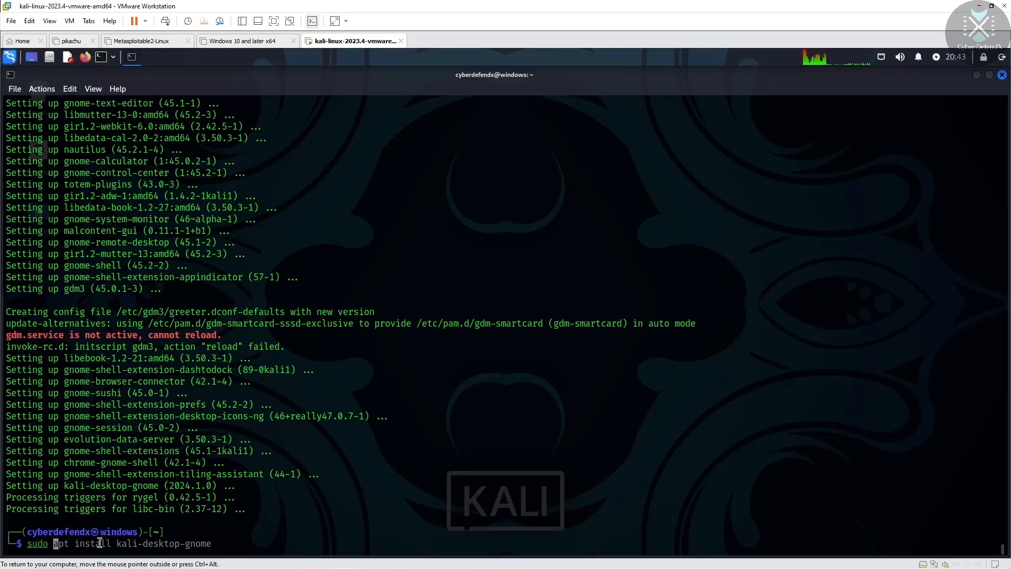
key("ctrl+k")
type("reboot")
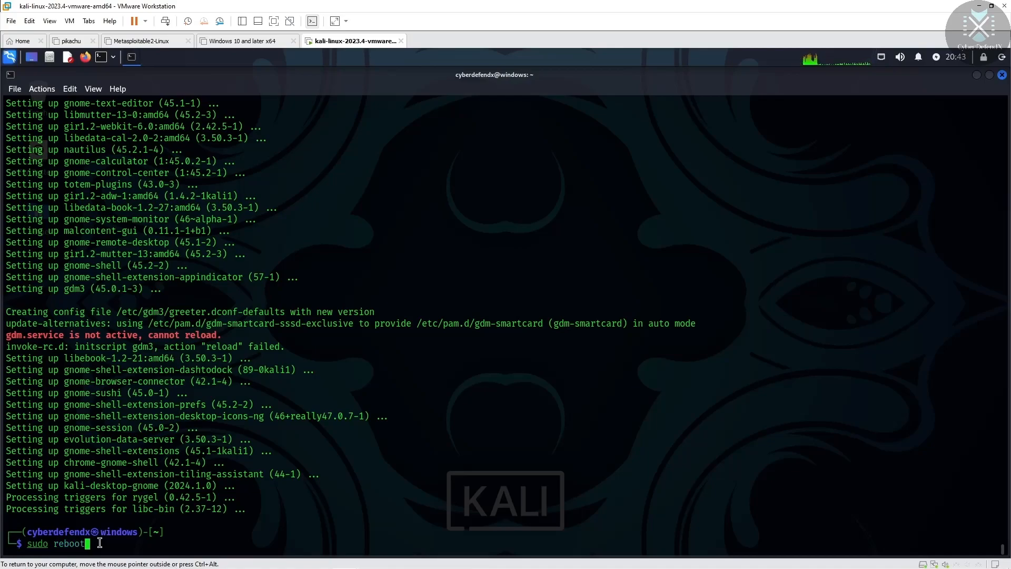
key("Return")
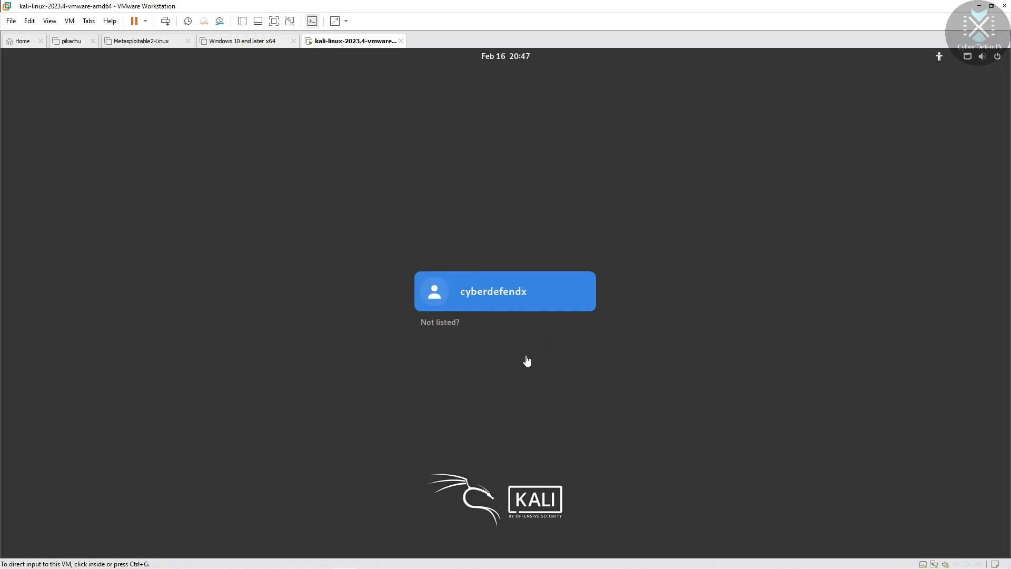
Step: Select the user at the GDM login screen and sign in with the account password
left_click(531, 298)
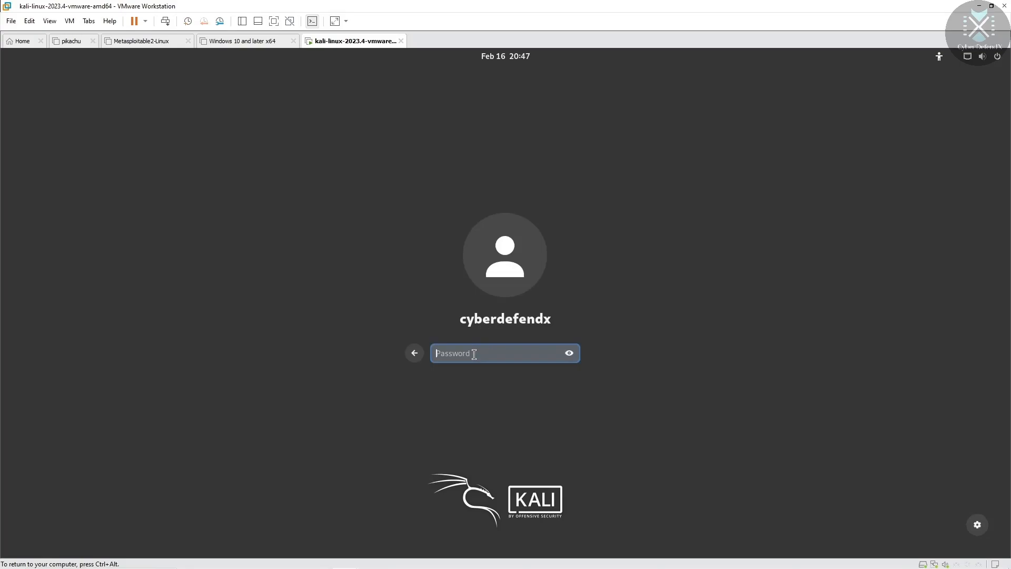
key("Return")
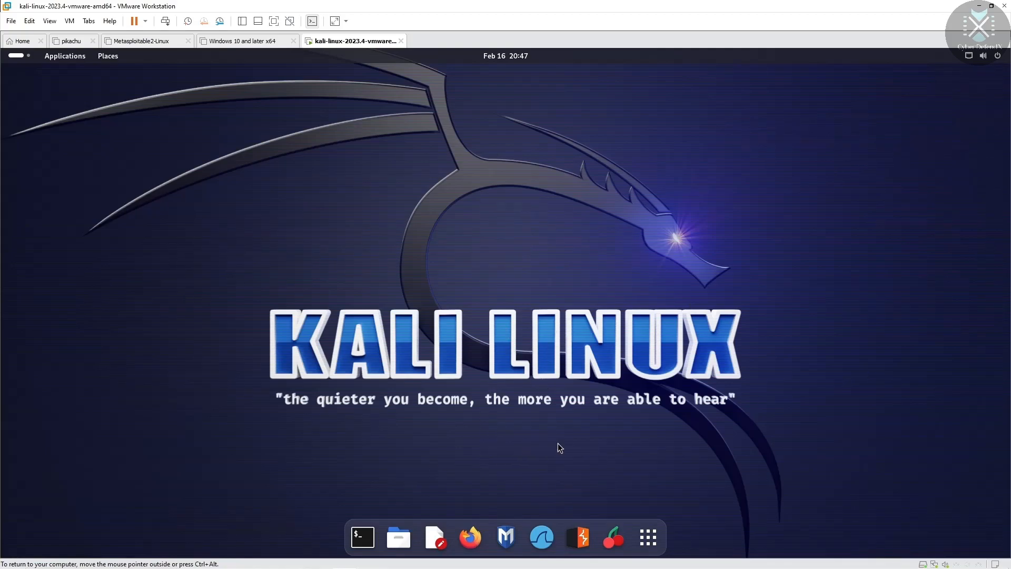
Step: Open Display Settings from the Kali desktop's context menu to reach the Displays page
right_click(526, 245)
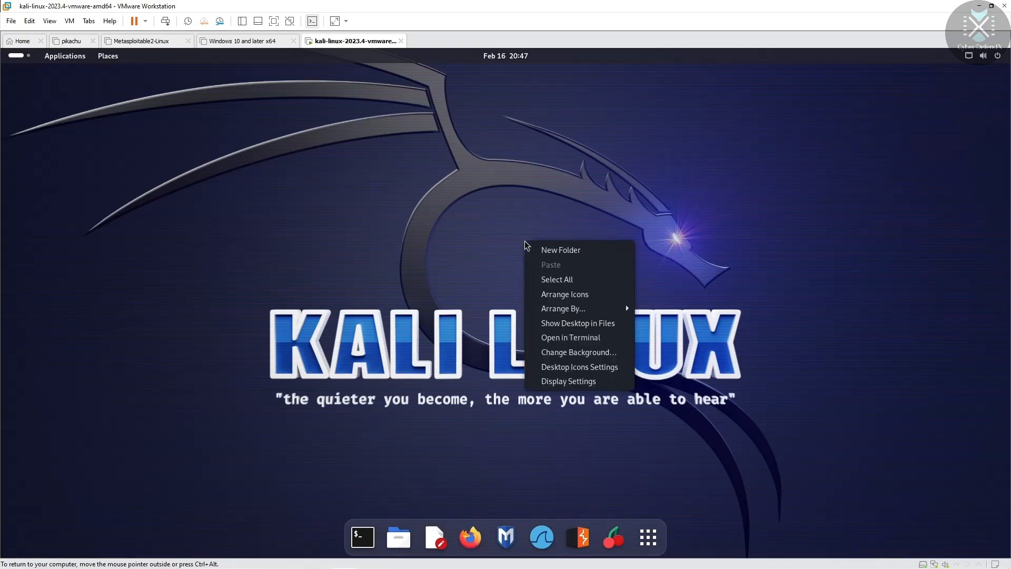
left_click(567, 382)
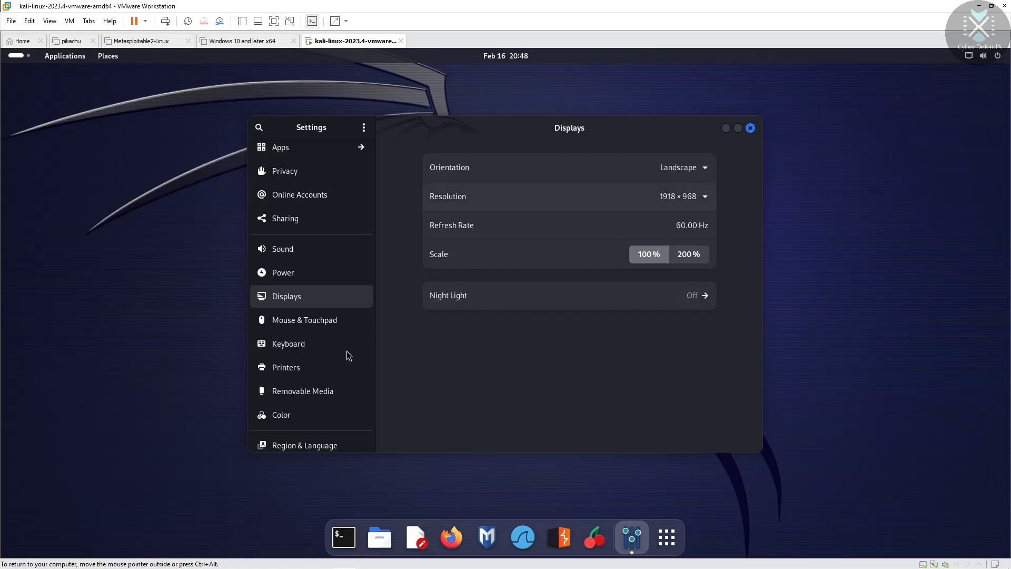
Step: Browse the Apps settings list, go back to the categories, and open Privacy
left_click(307, 152)
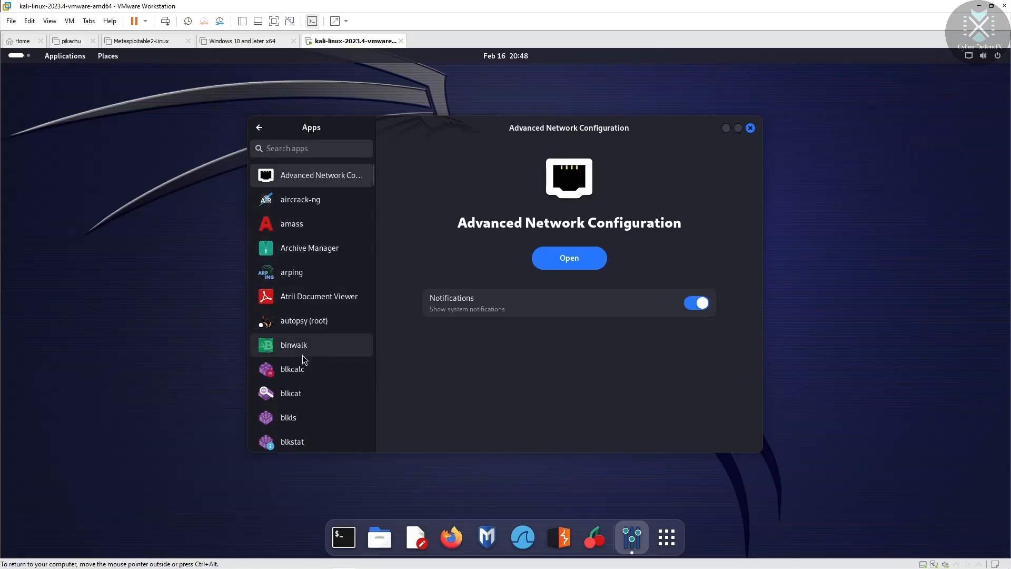
mouse_move(370, 179)
left_mouse_down()
mouse_move(372, 421)
mouse_move(372, 165)
left_mouse_up()
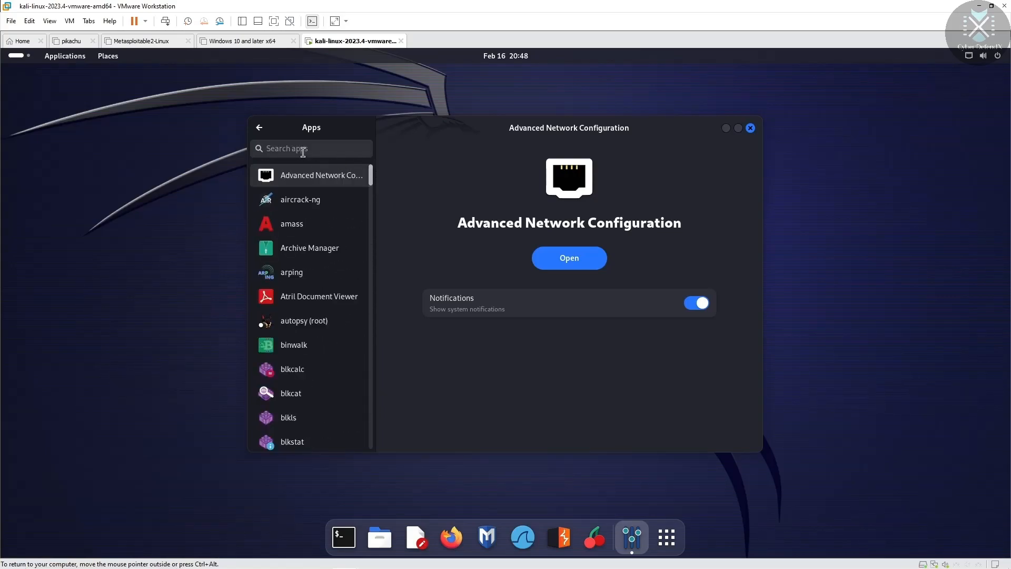
left_click(260, 128)
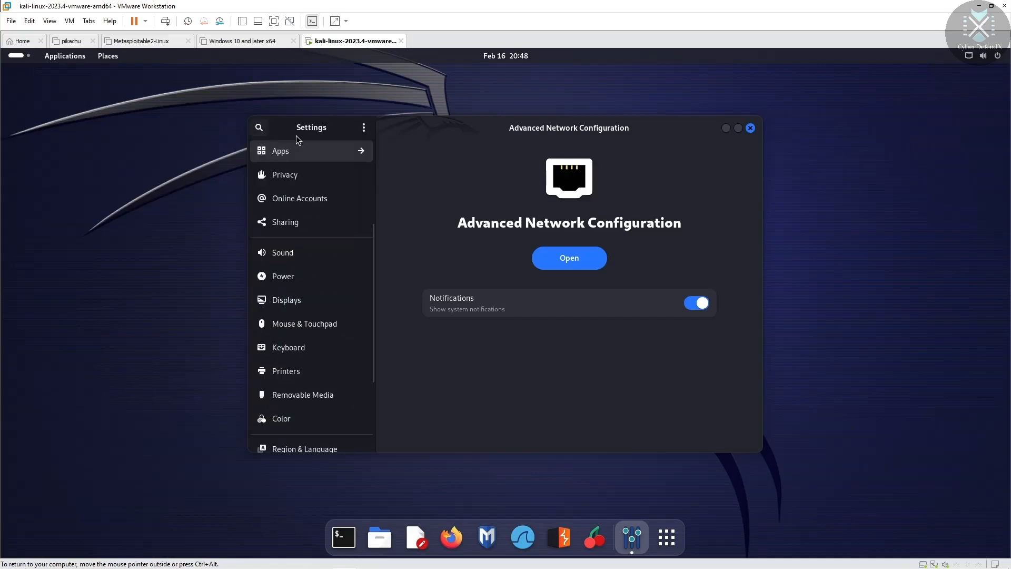
left_click(309, 174)
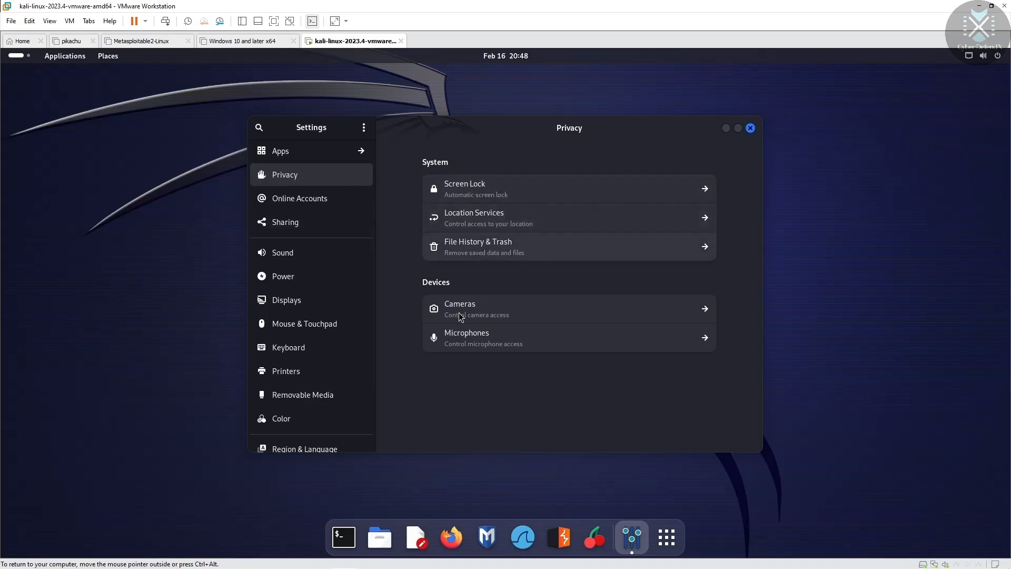
Step: Turn off automatic screen lock and lock-screen notifications, set Blank Screen Delay to Never, then view Online Accounts
left_click(705, 194)
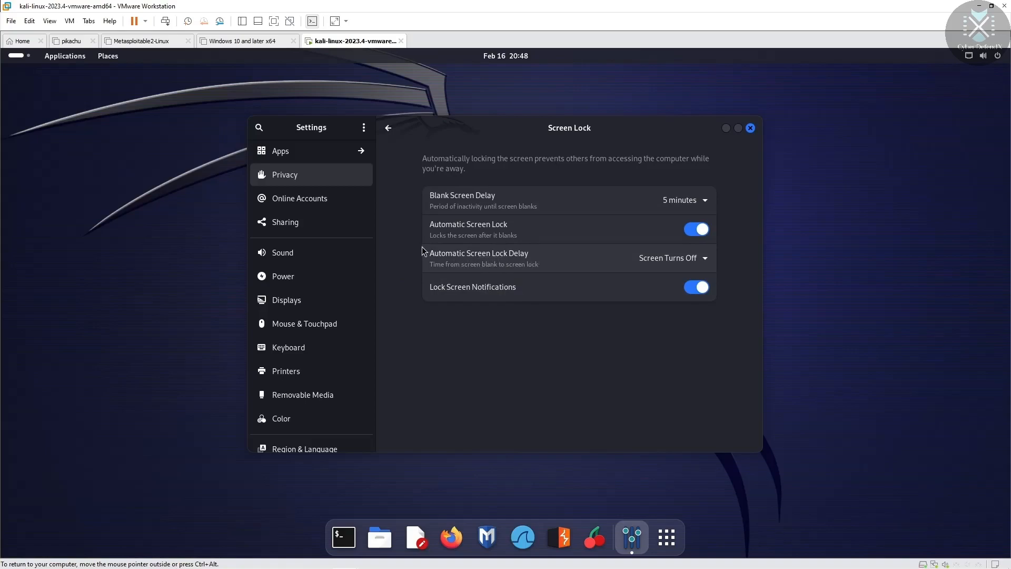
left_click(706, 228)
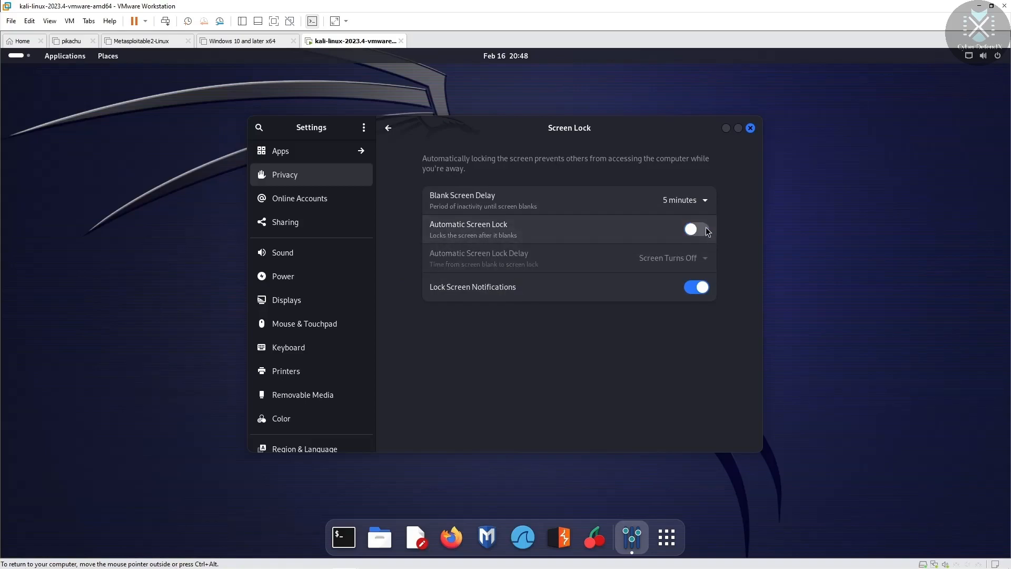
left_click(706, 198)
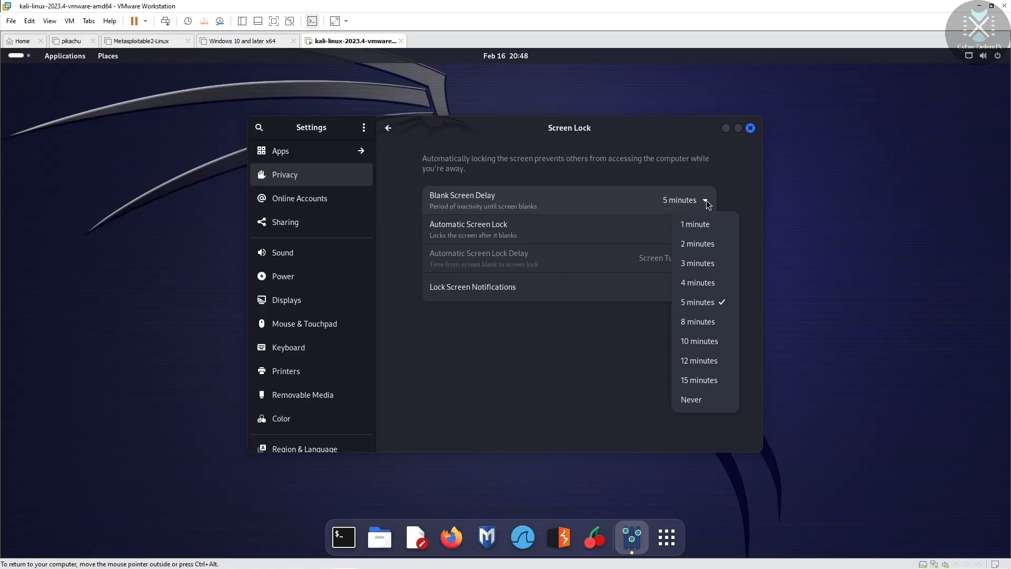
left_click(691, 399)
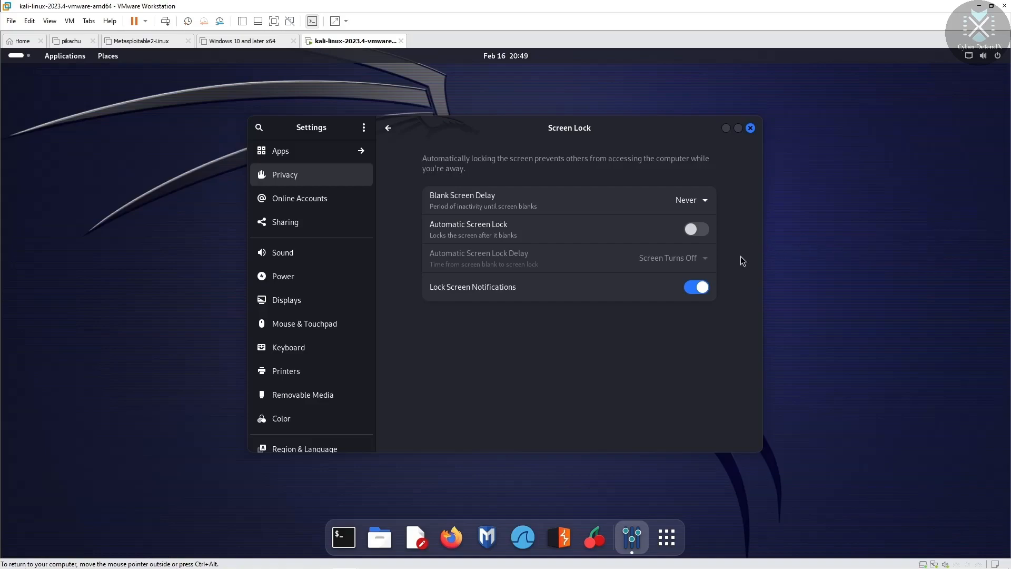
left_click(699, 199)
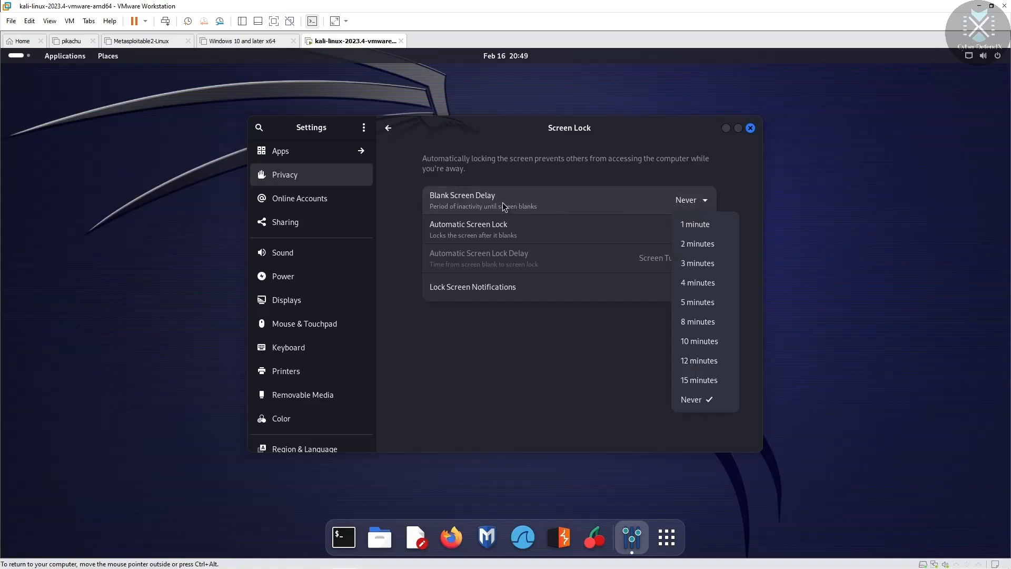
left_click(695, 400)
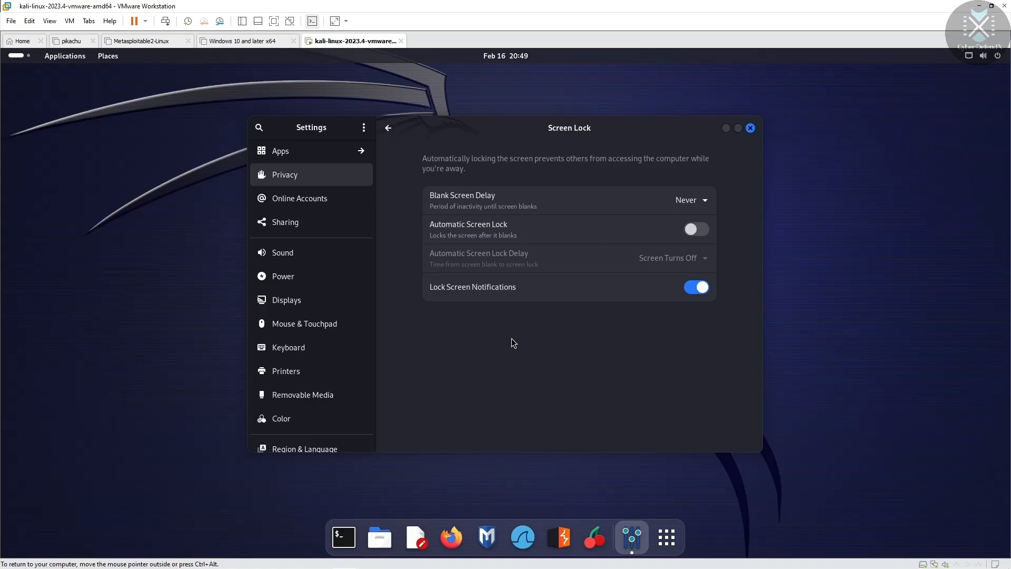
left_click(688, 287)
left_click(341, 201)
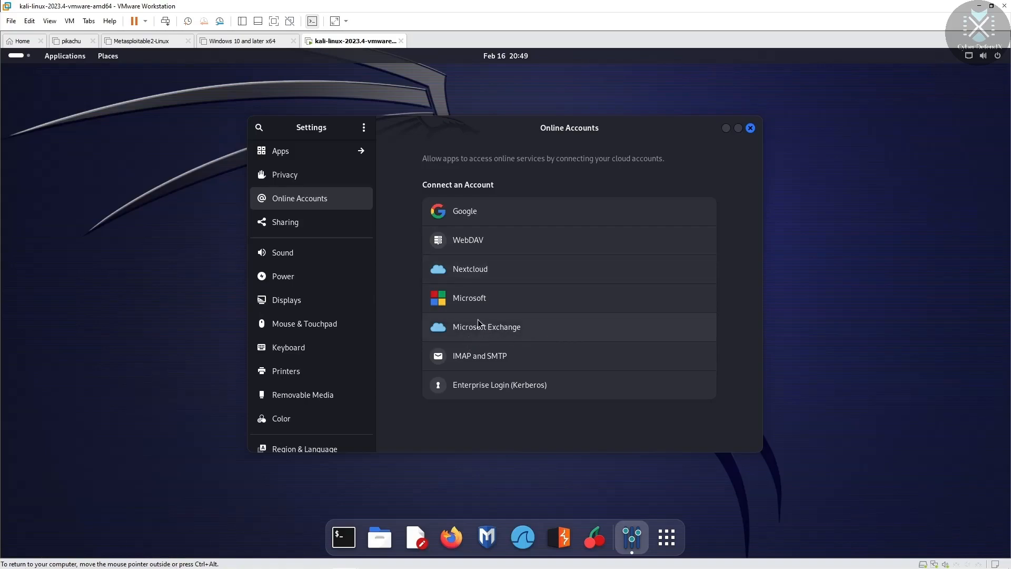
Step: Look through the Sharing and Sound pages, ending on Power with Balanced mode and Screen Blank Never
left_click(336, 223)
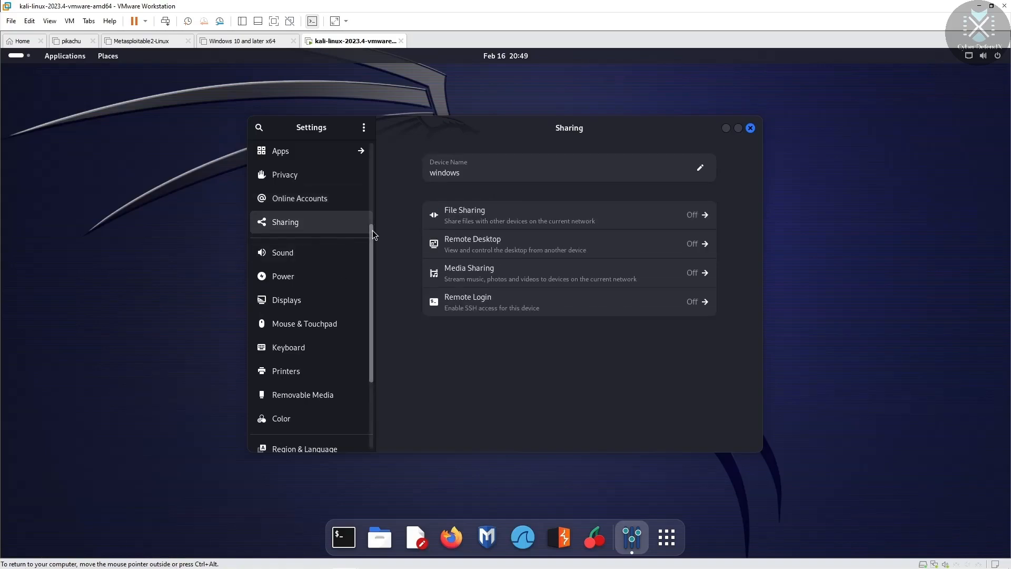
mouse_move(374, 251)
left_mouse_down()
mouse_move(376, 235)
mouse_move(377, 253)
left_mouse_up()
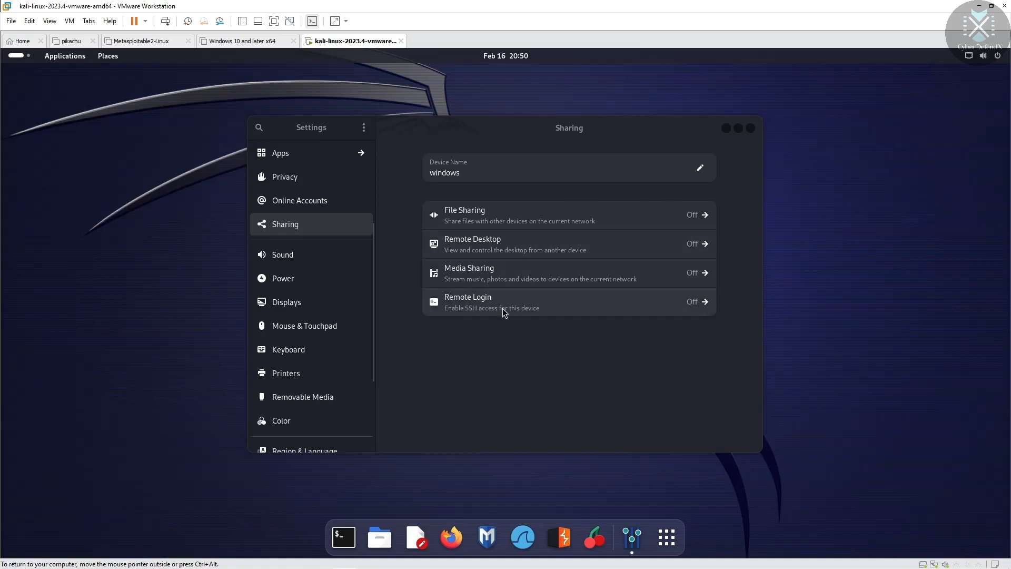
left_click(343, 259)
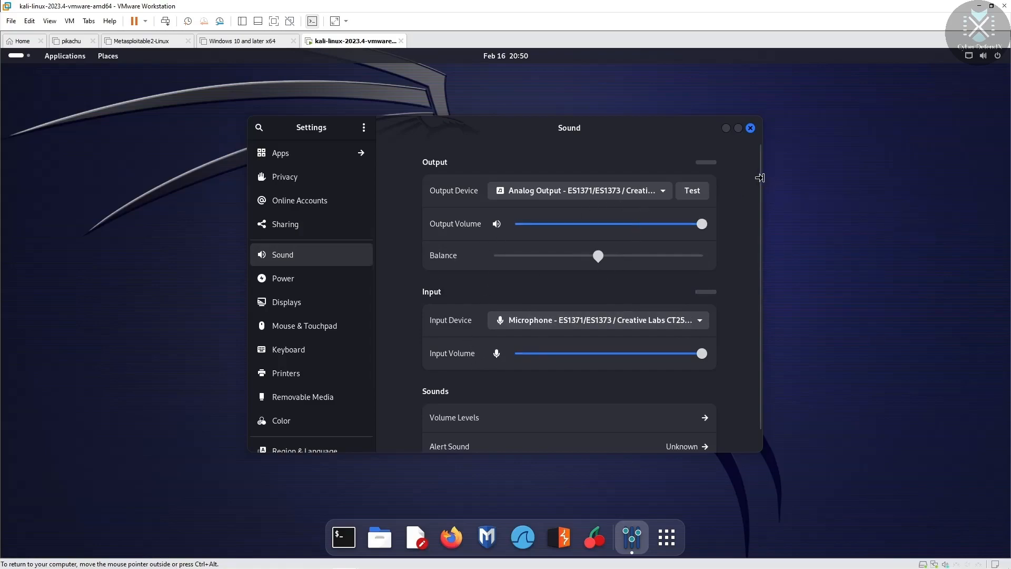
scroll(760, 211, "down", 1)
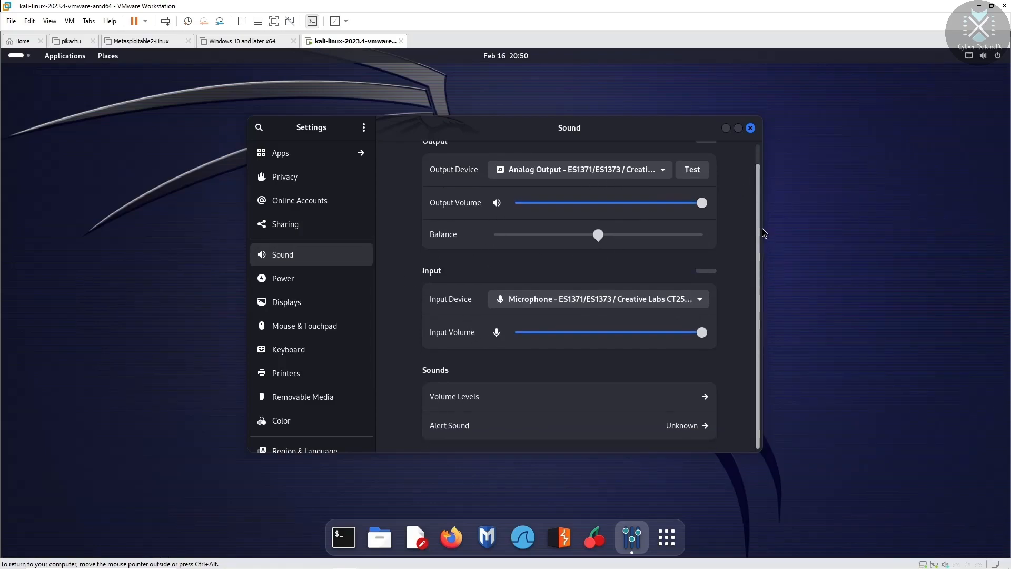
scroll(763, 211, "up", 1)
left_click(332, 280)
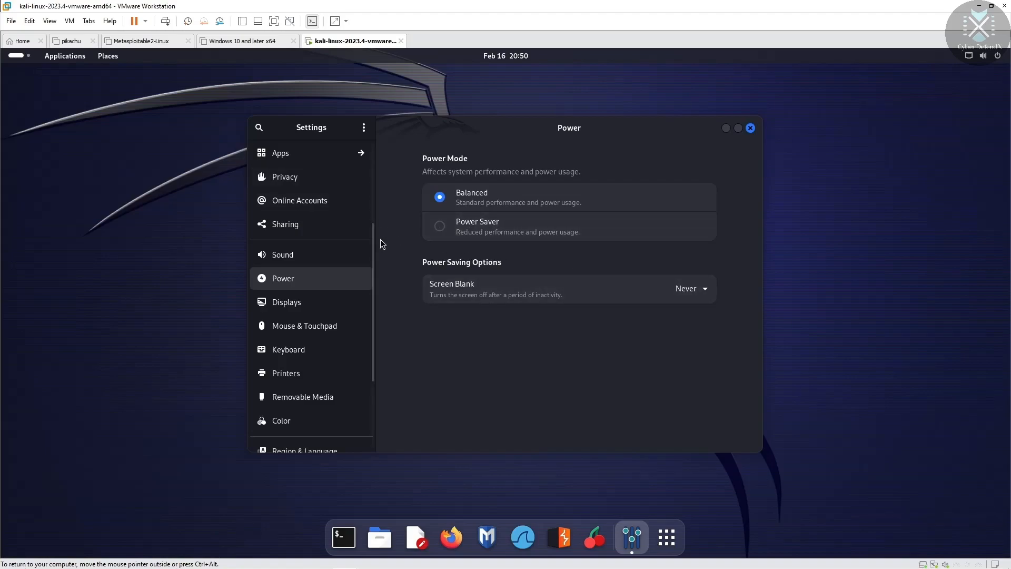
Step: Review the Displays, Mouse & Touchpad and Keyboard pages, ending on Printers showing No Print Service
left_click_drag(371, 238, 370, 257)
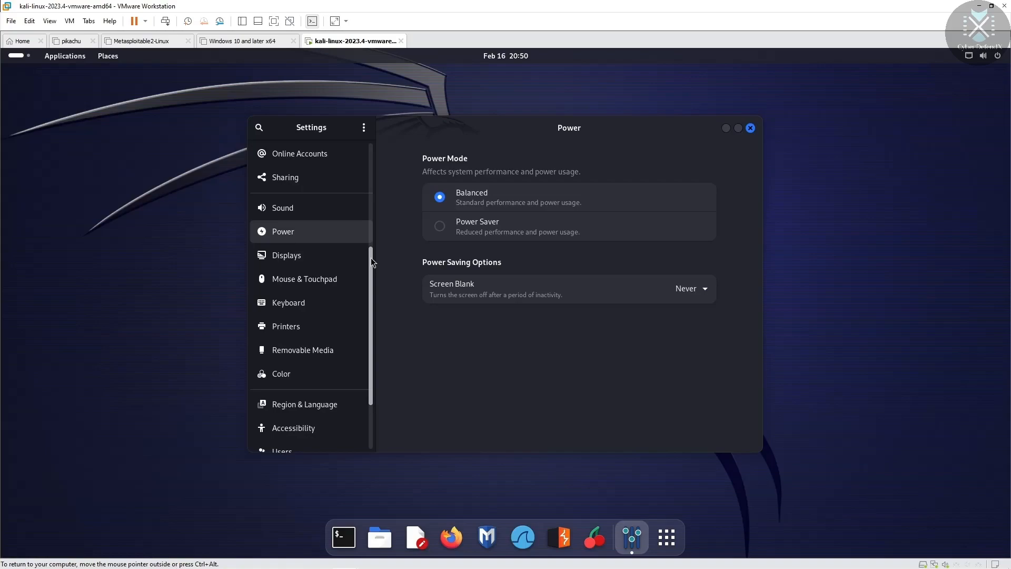
mouse_move(371, 257)
left_mouse_down()
mouse_move(371, 242)
mouse_move(368, 265)
left_mouse_up()
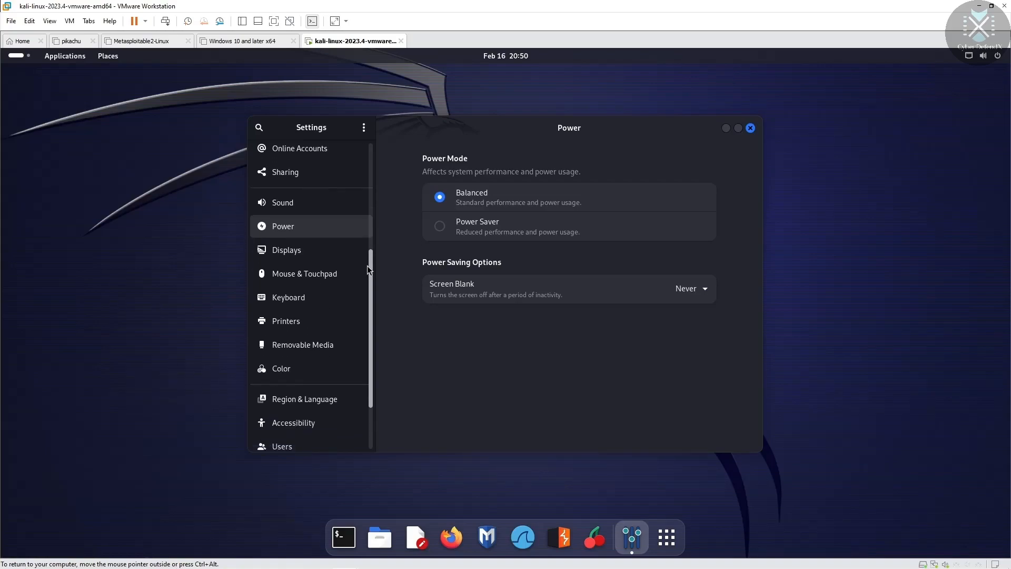
left_click(332, 235)
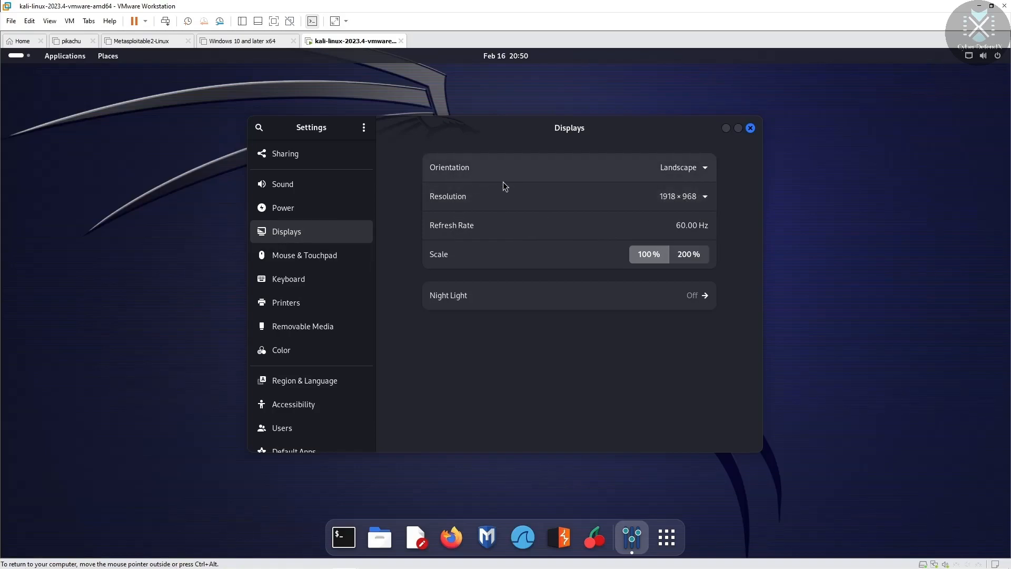
left_click(343, 261)
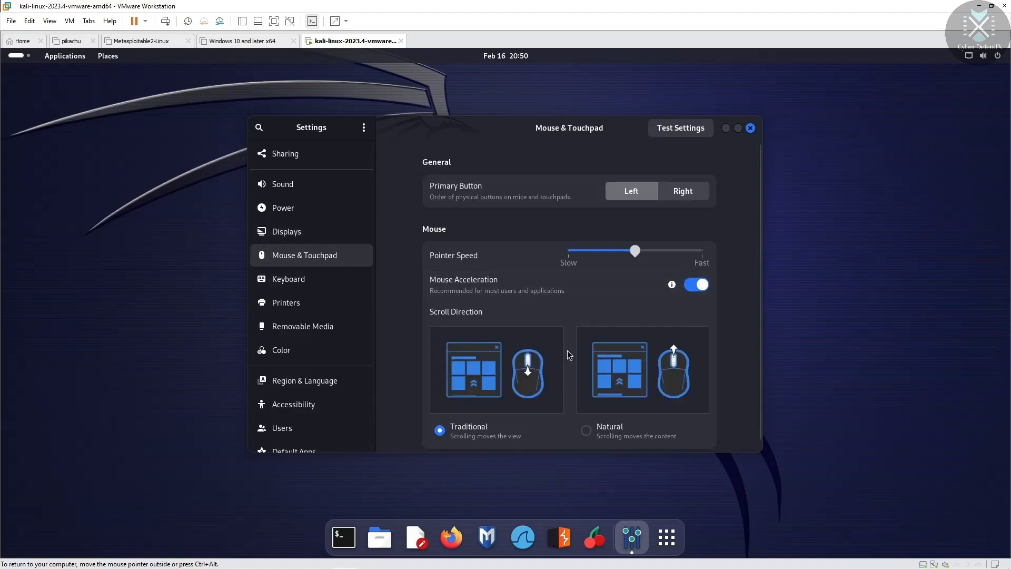
scroll(761, 206, "down", 1)
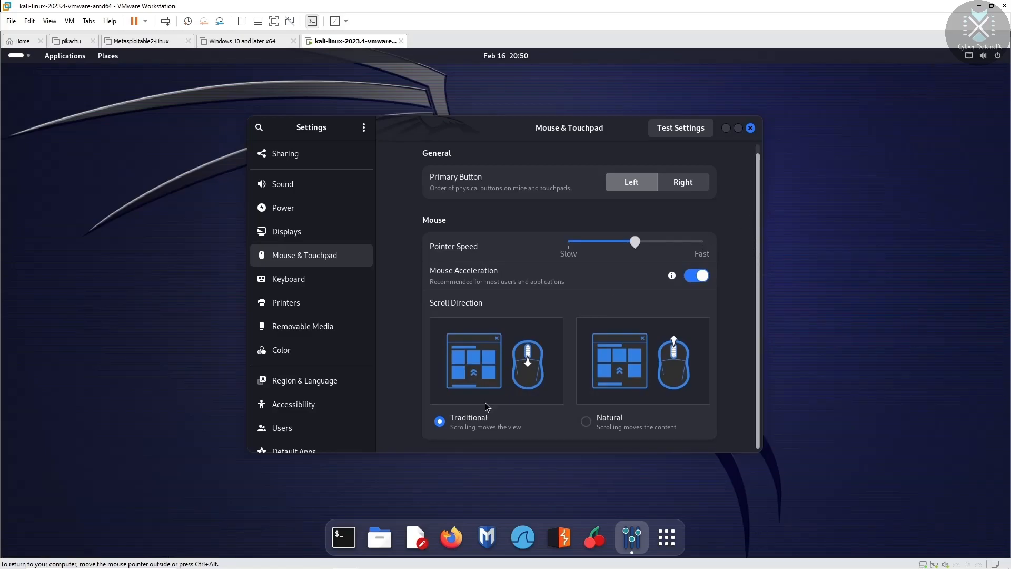
left_click(323, 283)
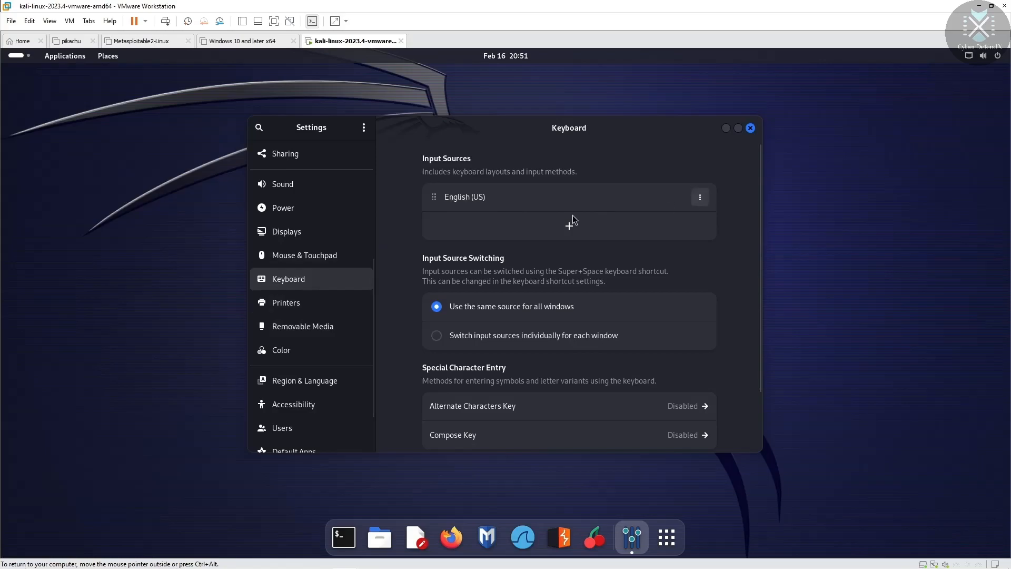
left_click_drag(758, 252, 750, 321)
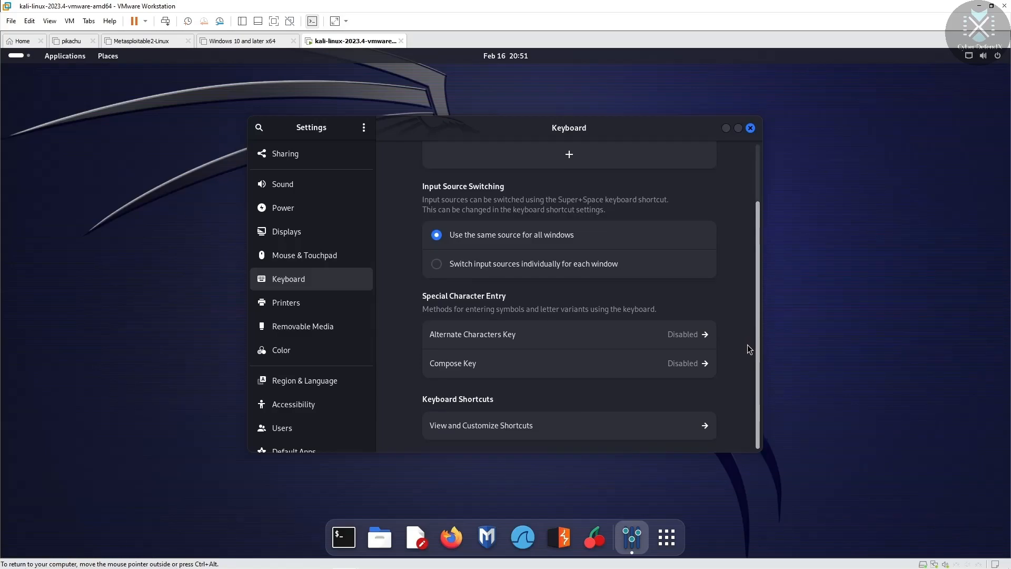
left_click(312, 308)
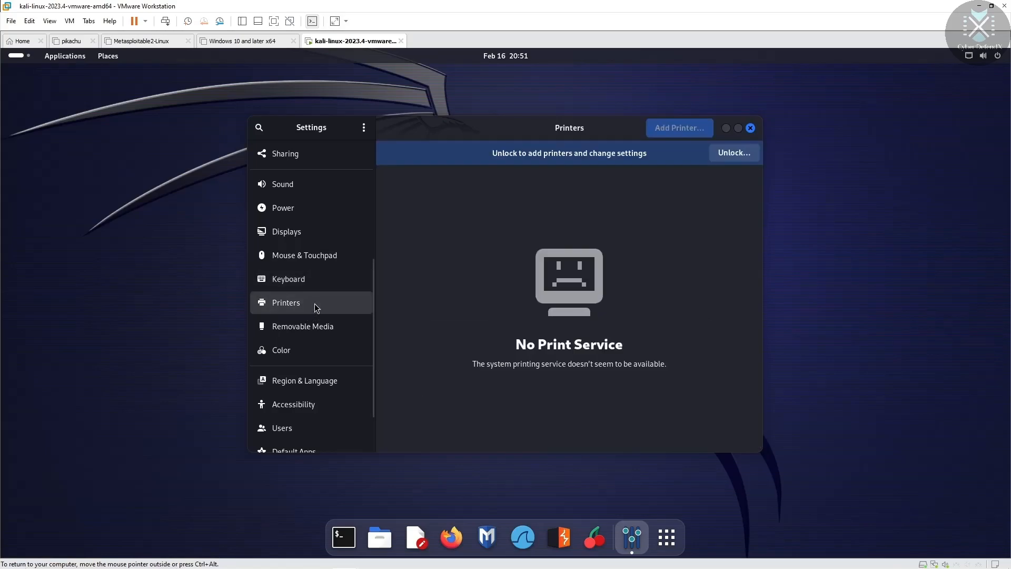
Step: Look through Removable Media, Color and Region & Language, then open Accessibility
left_click(302, 329)
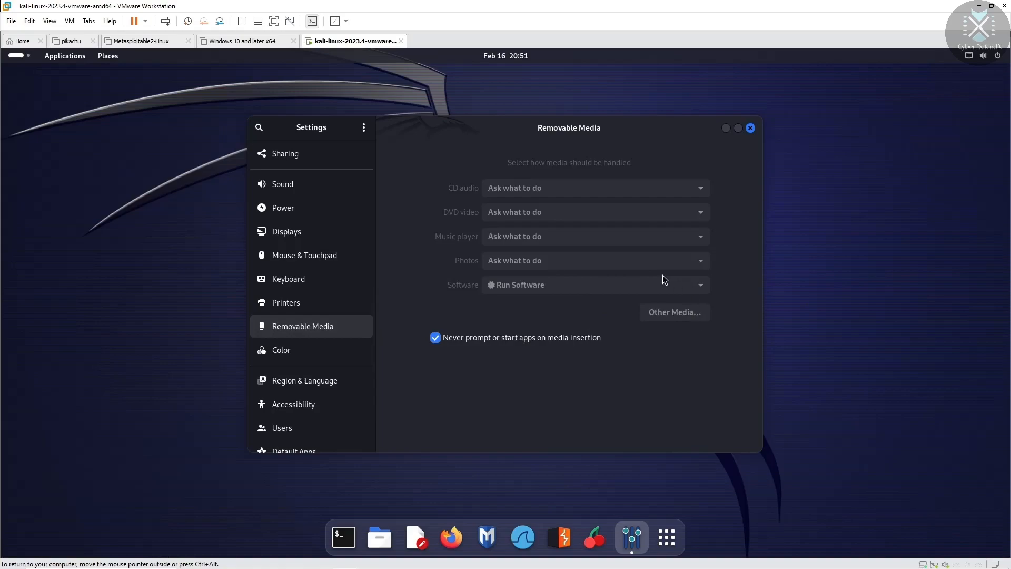
left_click(312, 346)
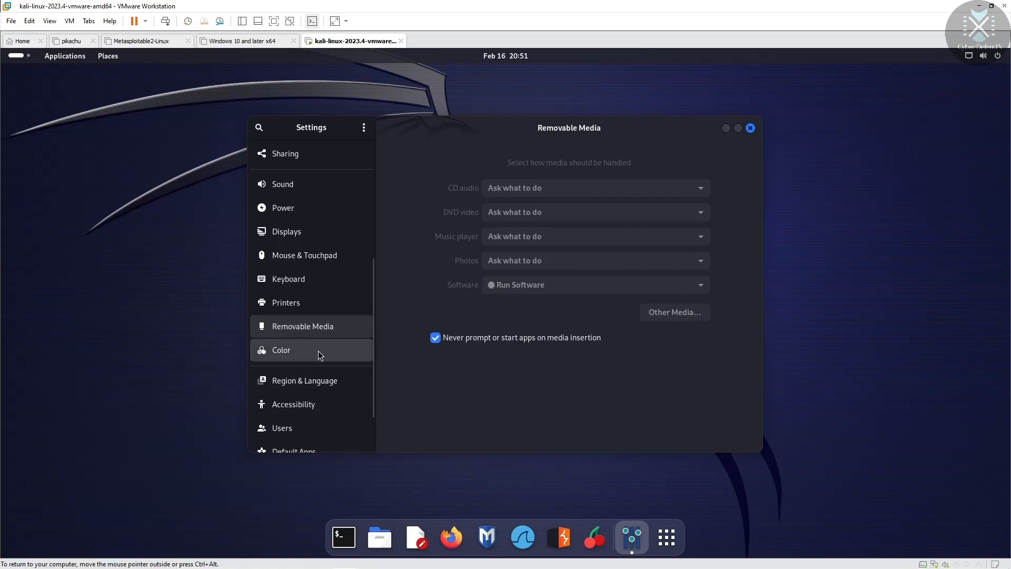
left_click_drag(375, 310, 372, 341)
left_click(369, 319)
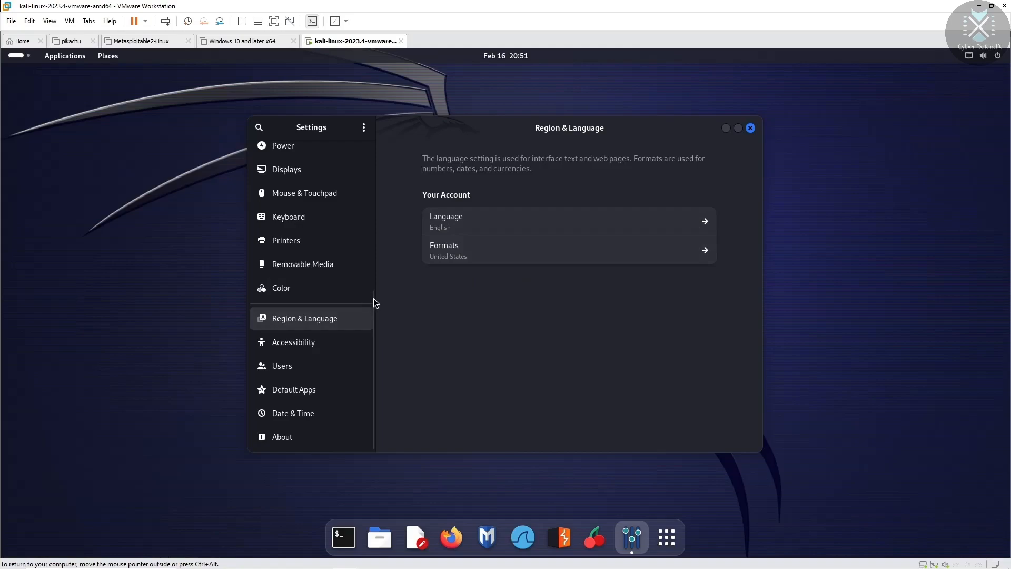
left_click(317, 344)
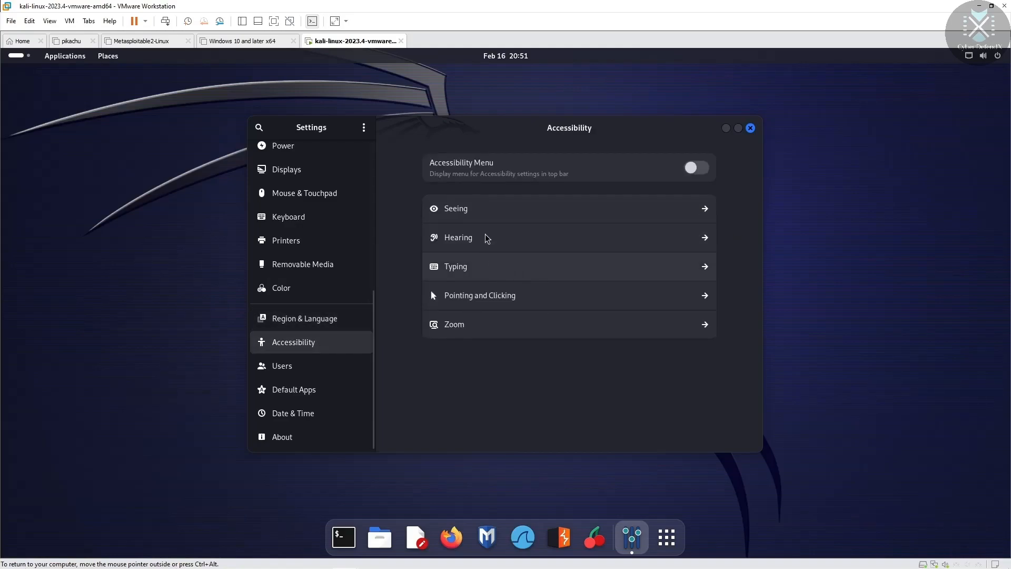
Step: Toggle the Accessibility Menu on and back off, then go to Users
left_click(696, 170)
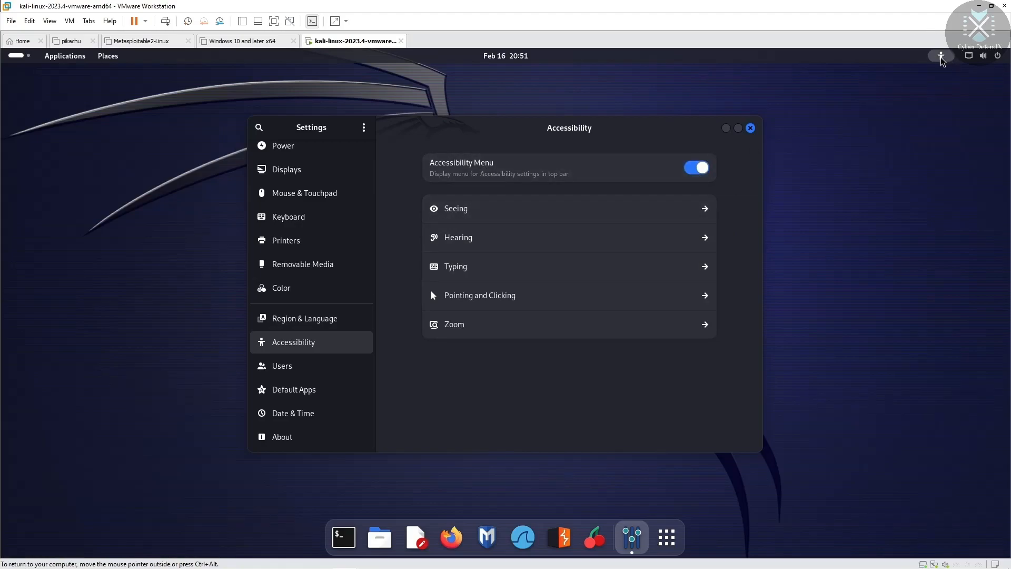
left_click(700, 170)
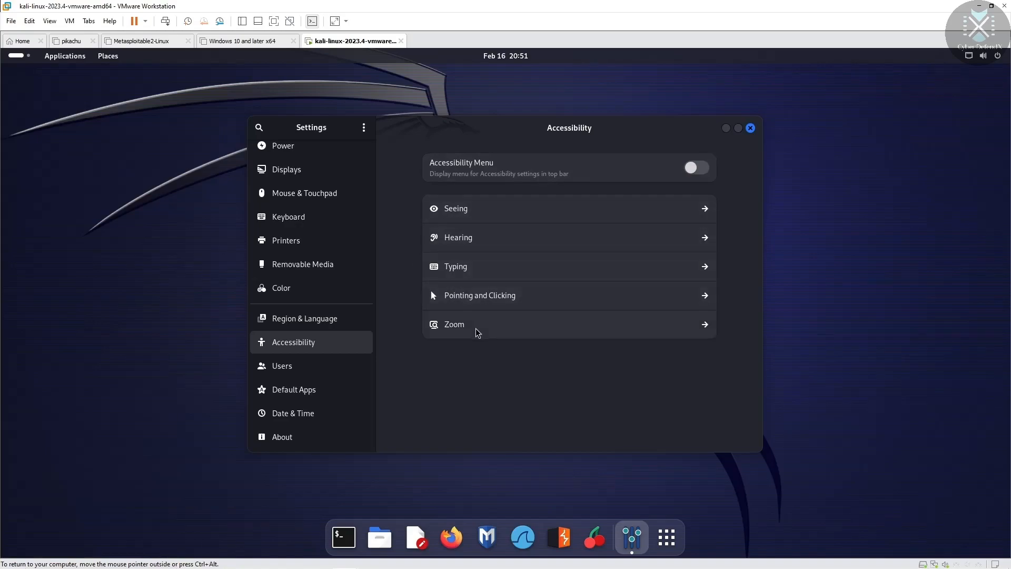
left_click(308, 370)
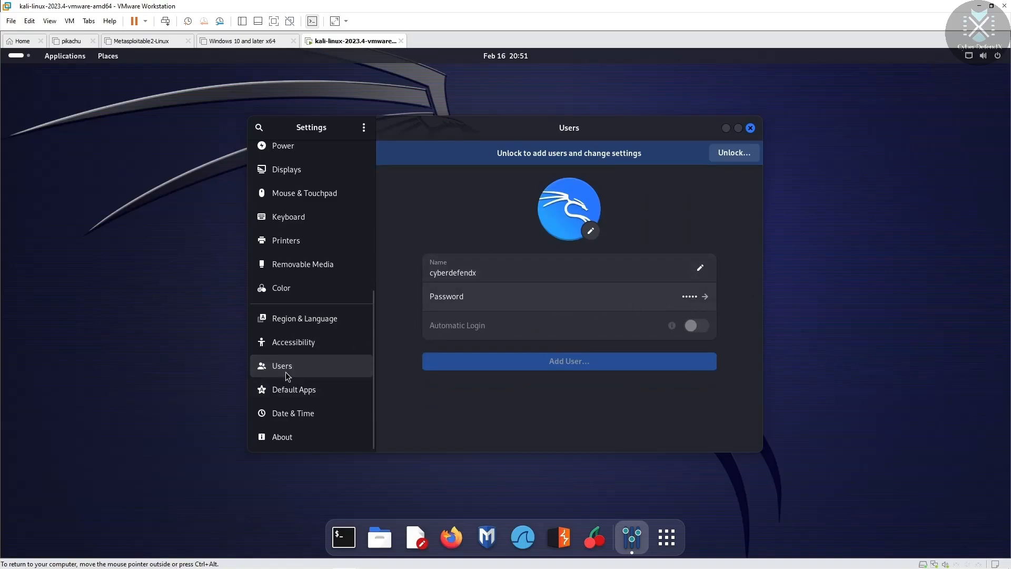
Step: Pass through Default Apps to the Date & Time page showing London and 24-hour format
left_click(309, 396)
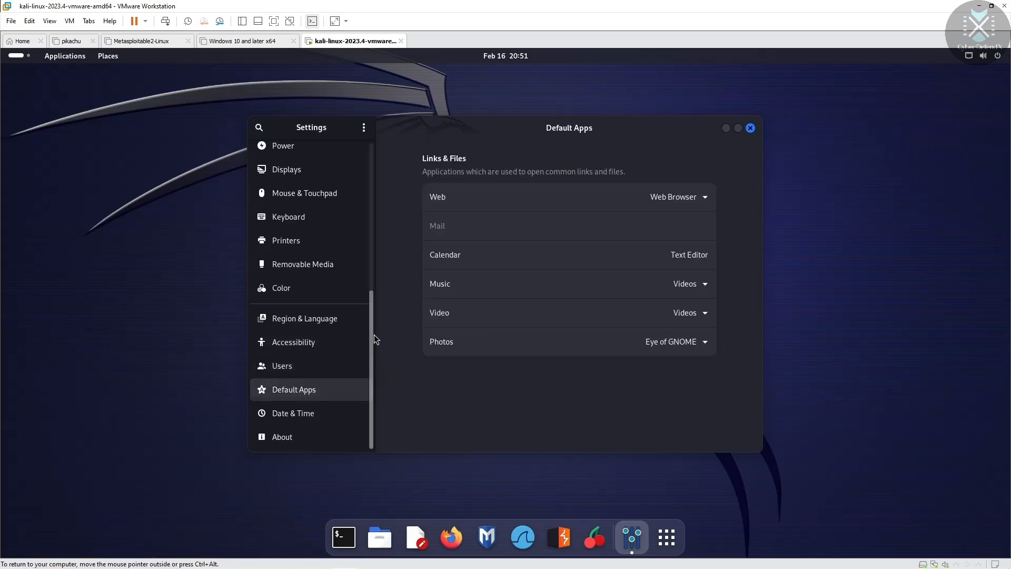
left_click(292, 419)
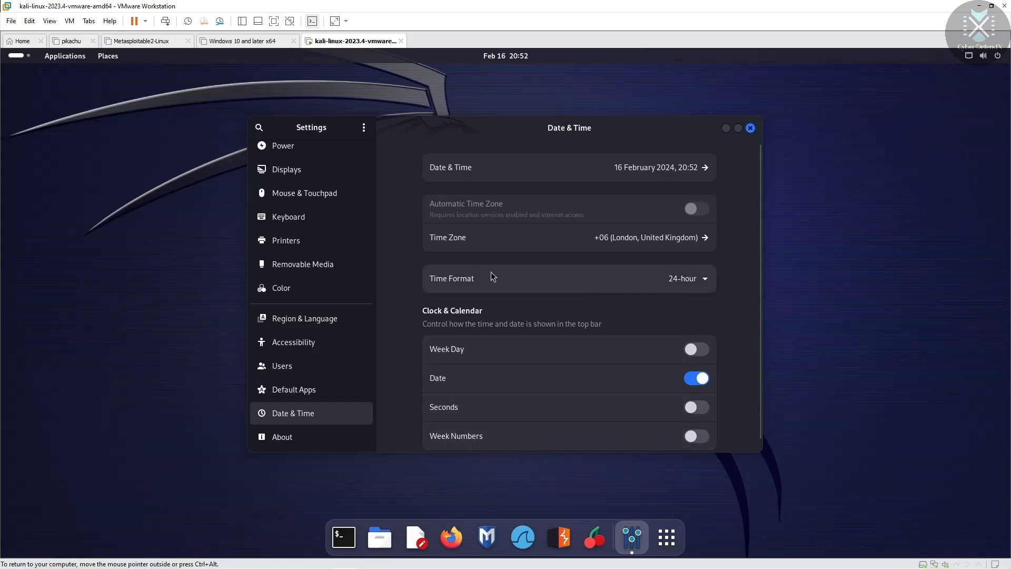
Step: Set the time zone to Dhaka, Bangladesh by searching 'dhak'
left_click(705, 240)
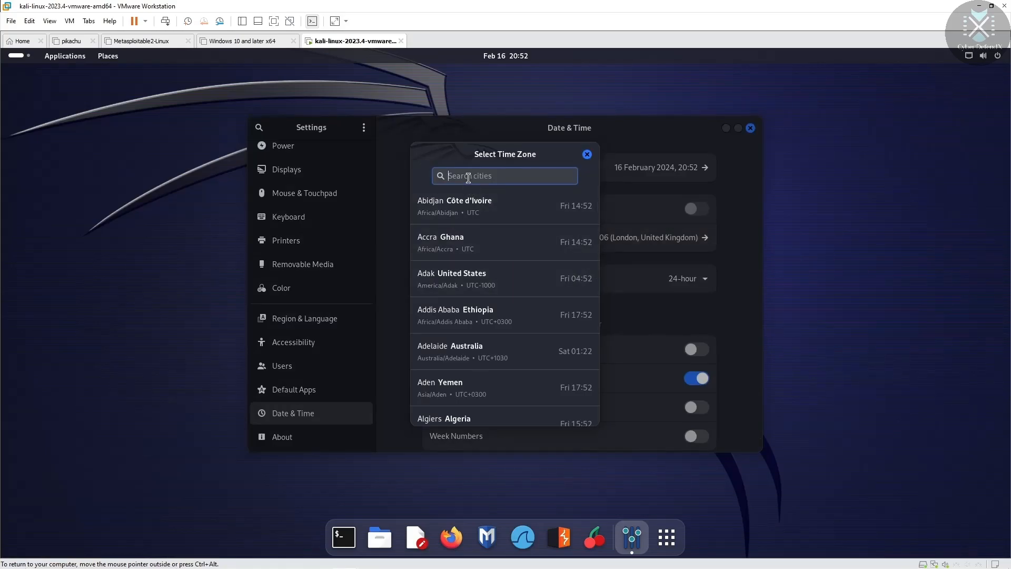
type("d")
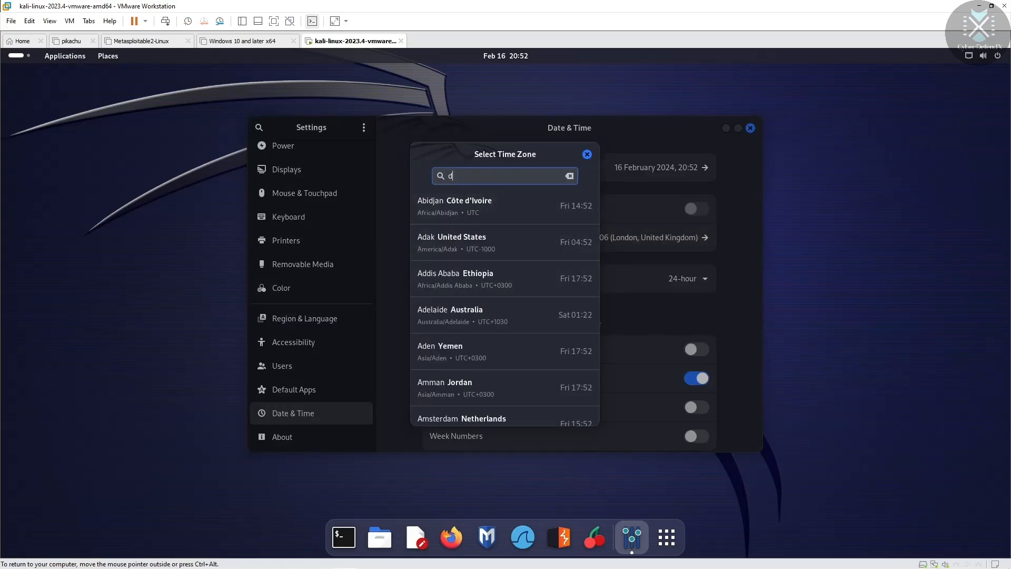
type("haka")
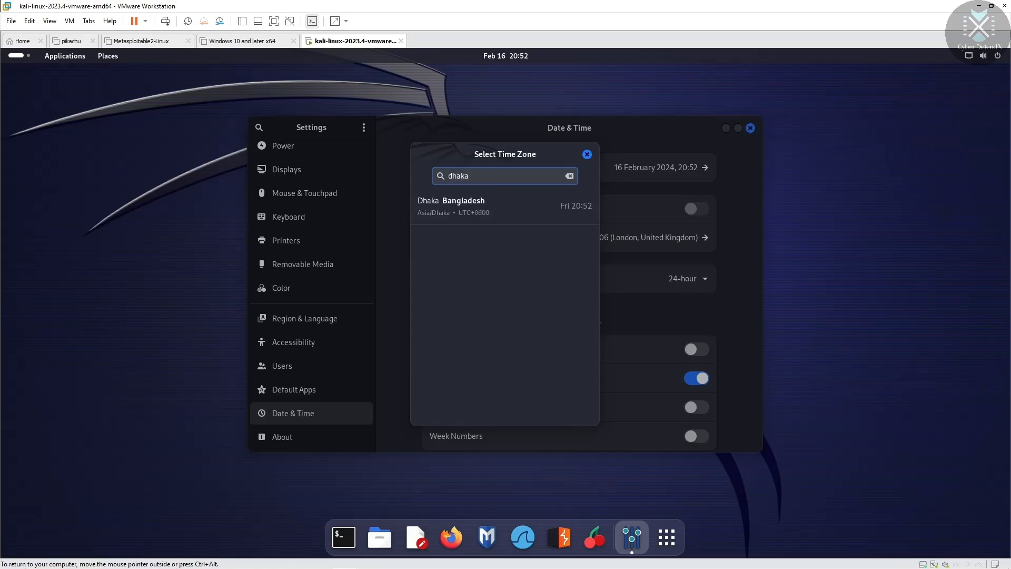
left_click(469, 210)
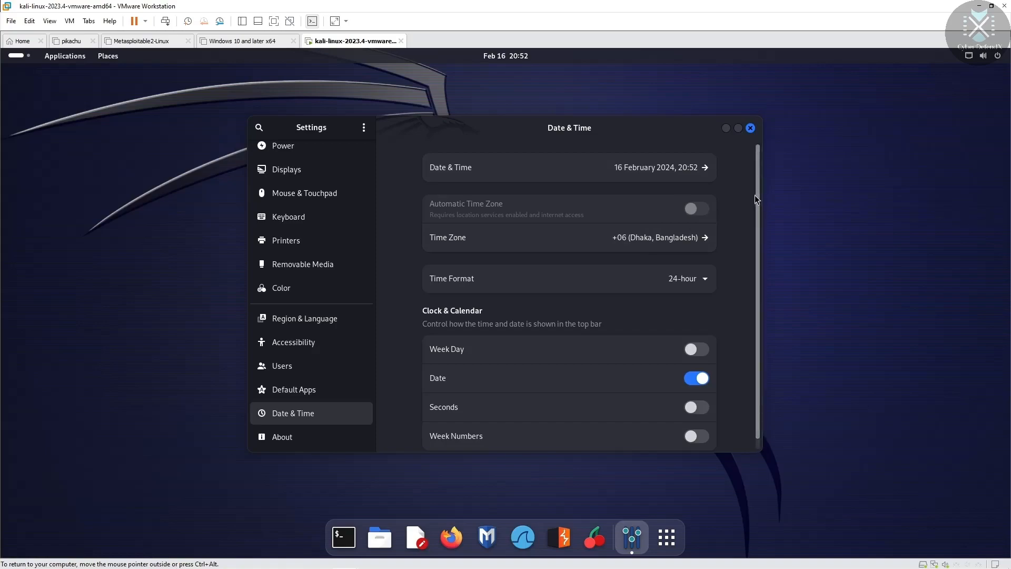
Step: Switch the Time Format to 12-hour AM / PM
scroll(755, 205, "down", 1)
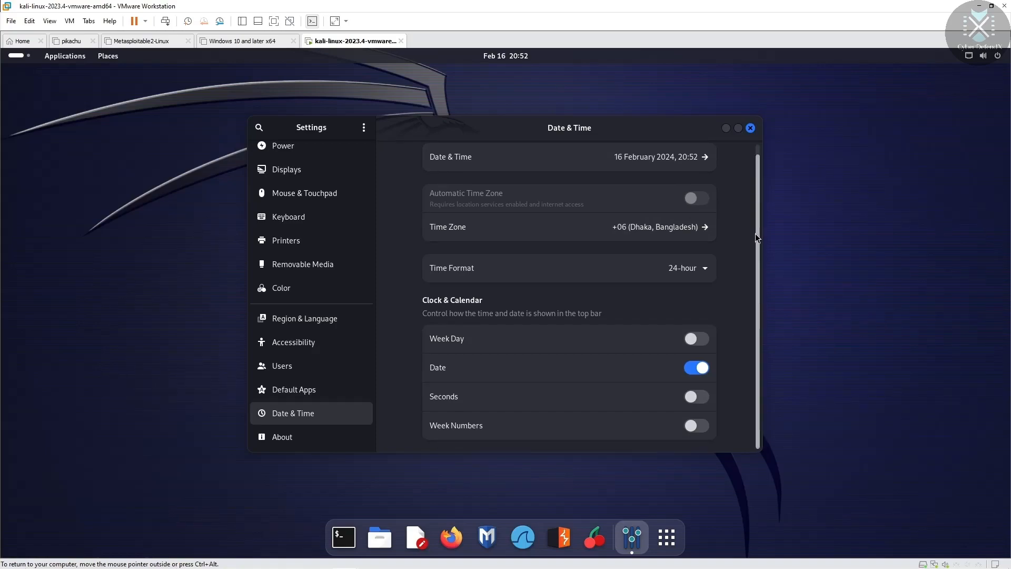
left_click(698, 268)
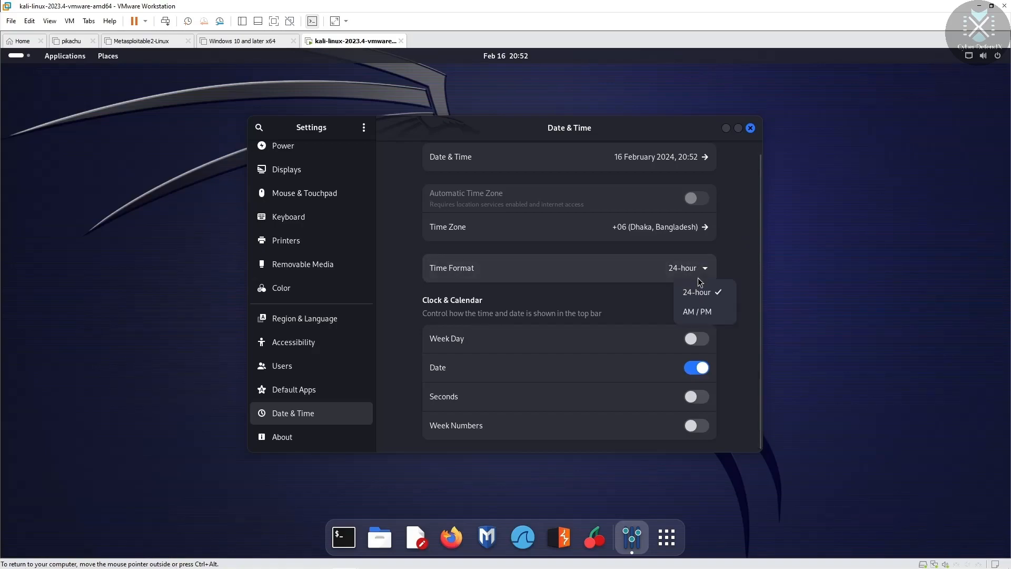
left_click(703, 313)
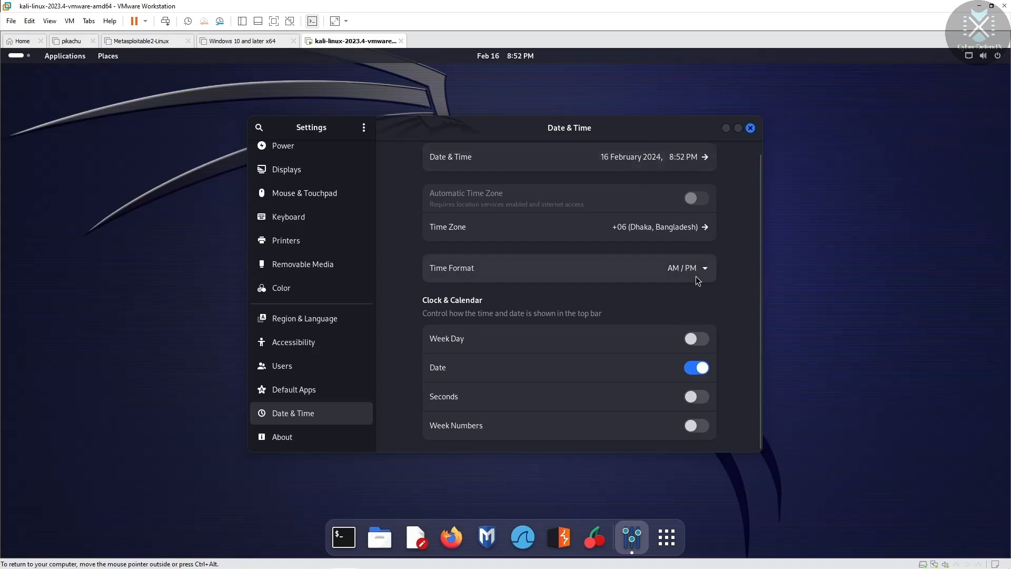
Step: Scroll through the About system information, then close the Settings window
left_click(324, 438)
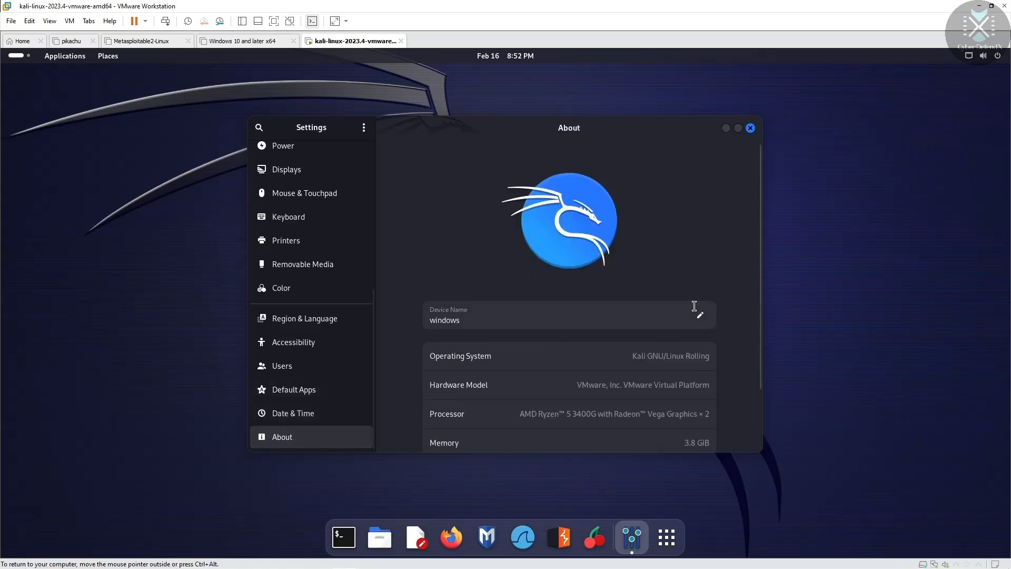
left_click_drag(760, 241, 754, 298)
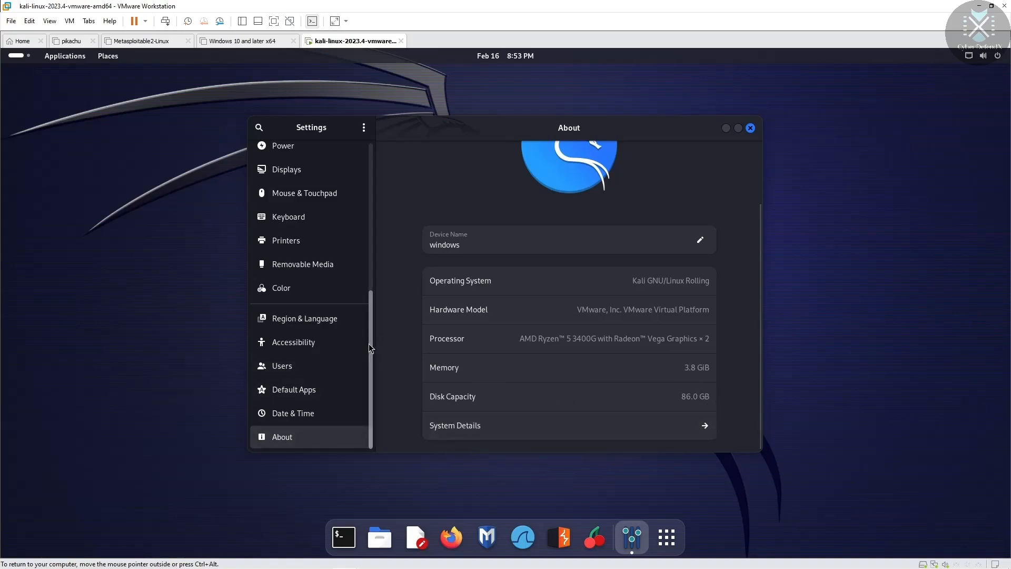
scroll(368, 344, "up", 3)
left_click_drag(376, 285, 377, 188)
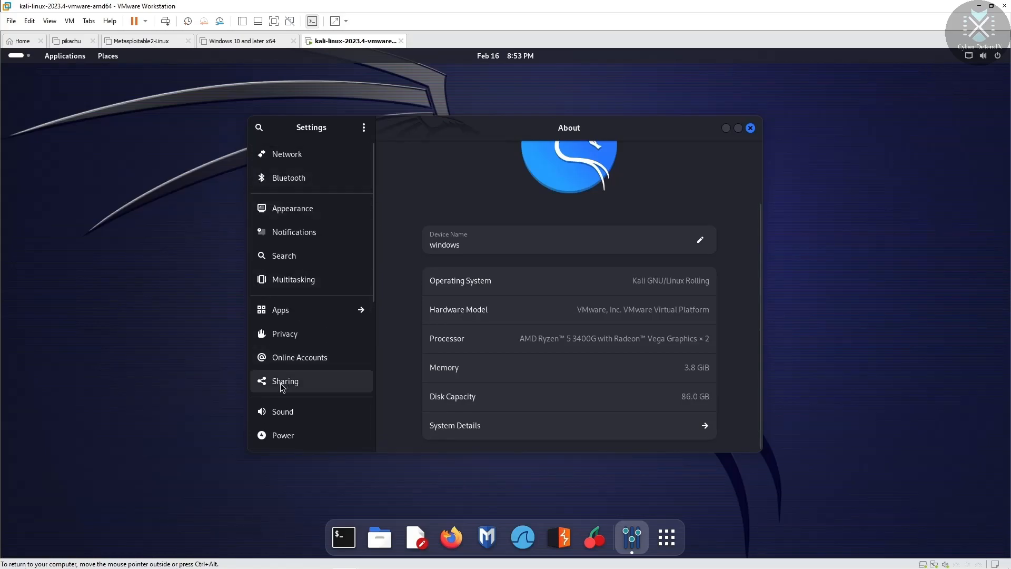
scroll(292, 396, "down", 2)
left_click(291, 397)
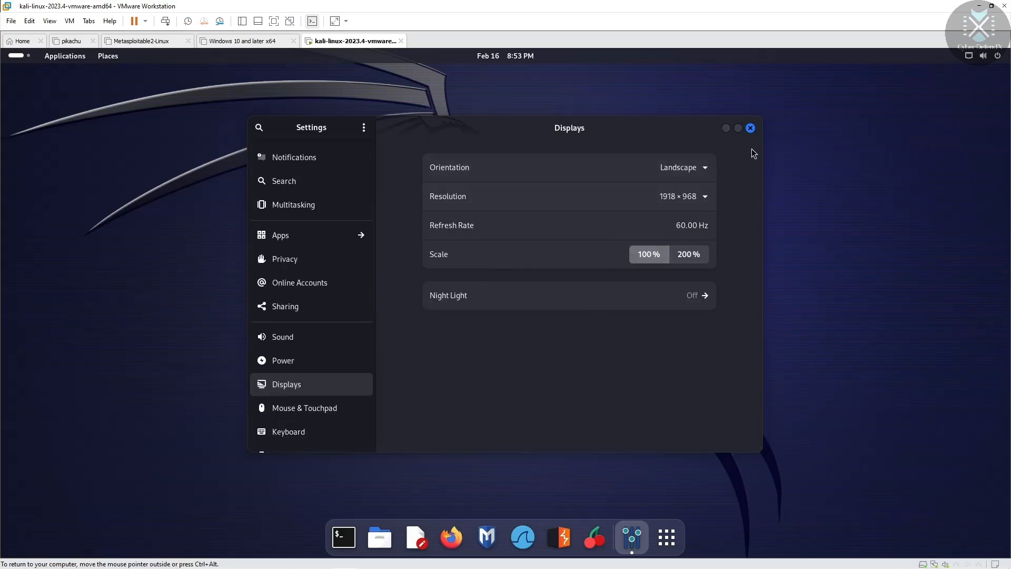
left_click(750, 128)
Step: In Desktop Icons Settings, turn on the Home folder and Trash icons
right_click(517, 177)
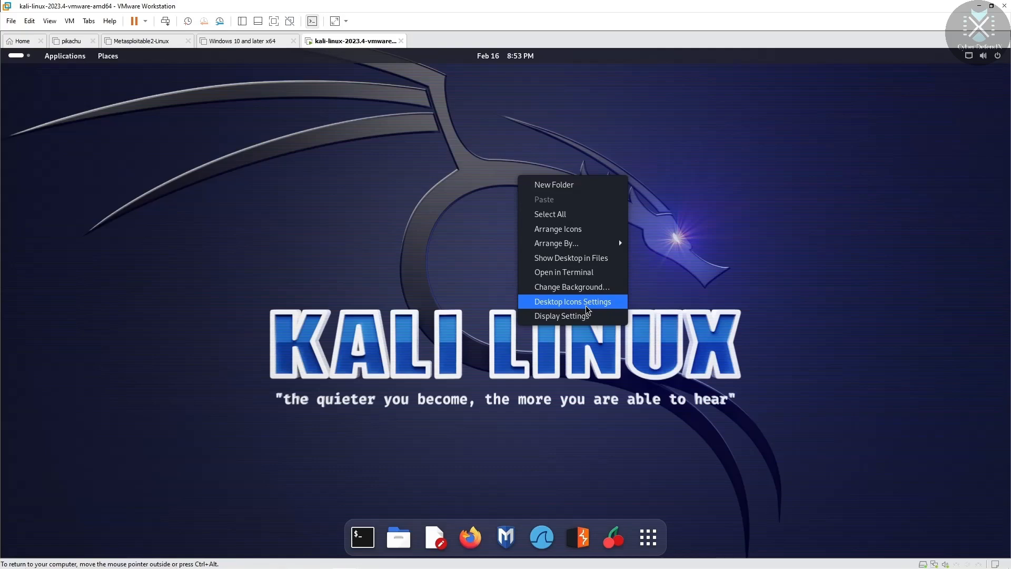
left_click(586, 305)
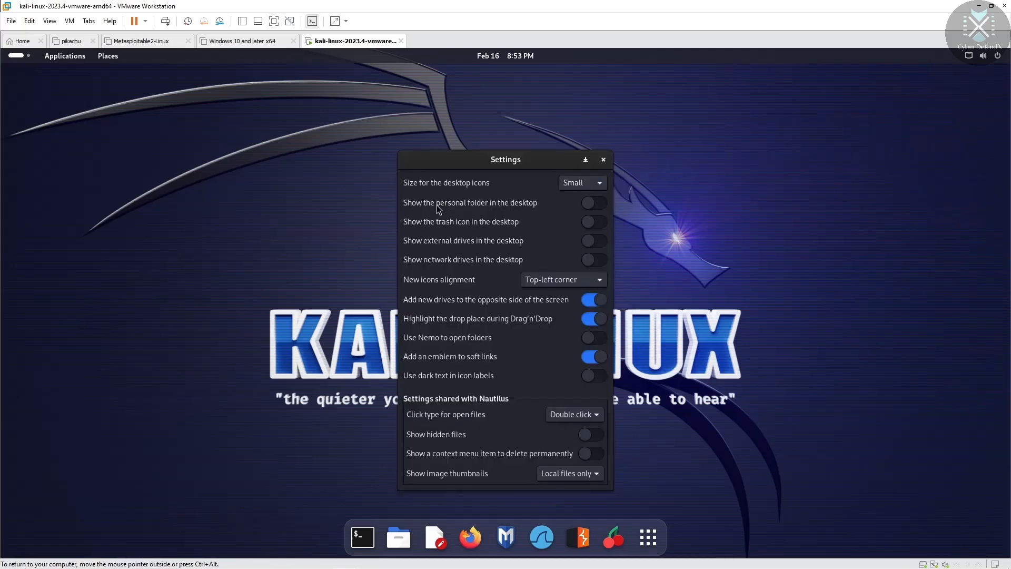
left_click(594, 203)
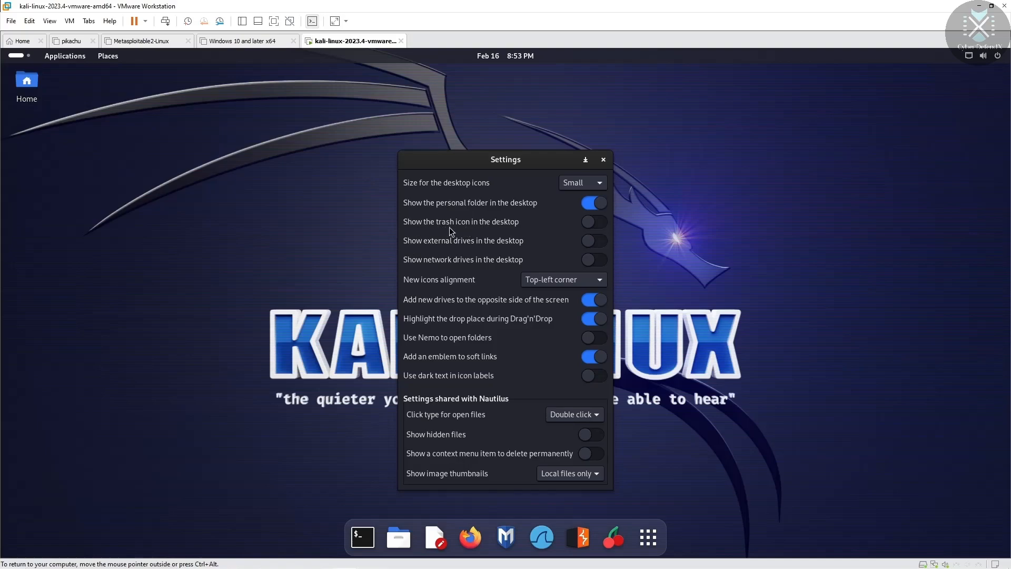
left_click(597, 223)
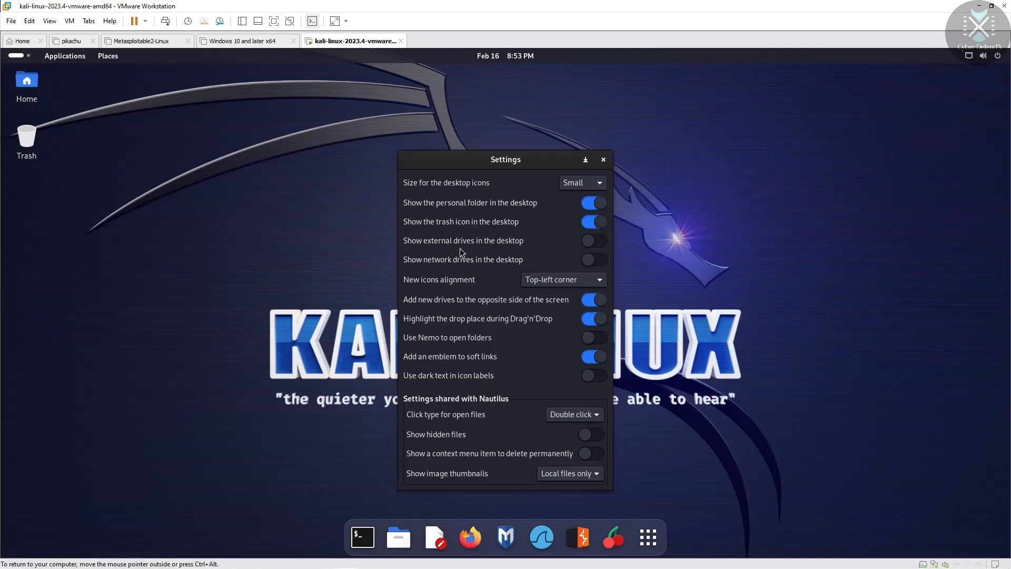
Step: Try the external drive, network drive and new-drive placement toggles, restoring each, then close the settings
left_click(601, 244)
left_click(599, 244)
left_click(592, 261)
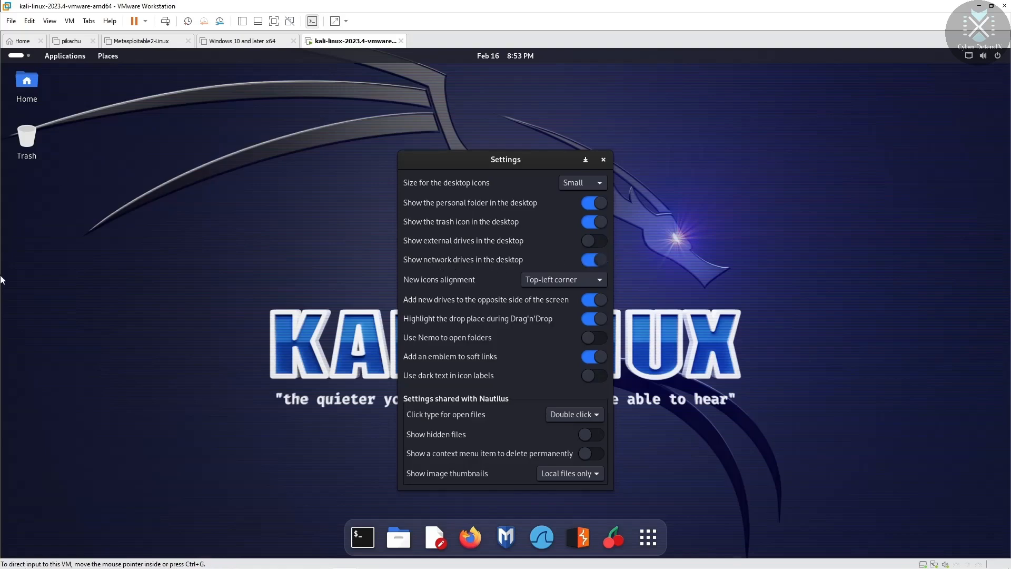
left_click(595, 260)
left_click(587, 302)
left_click(587, 301)
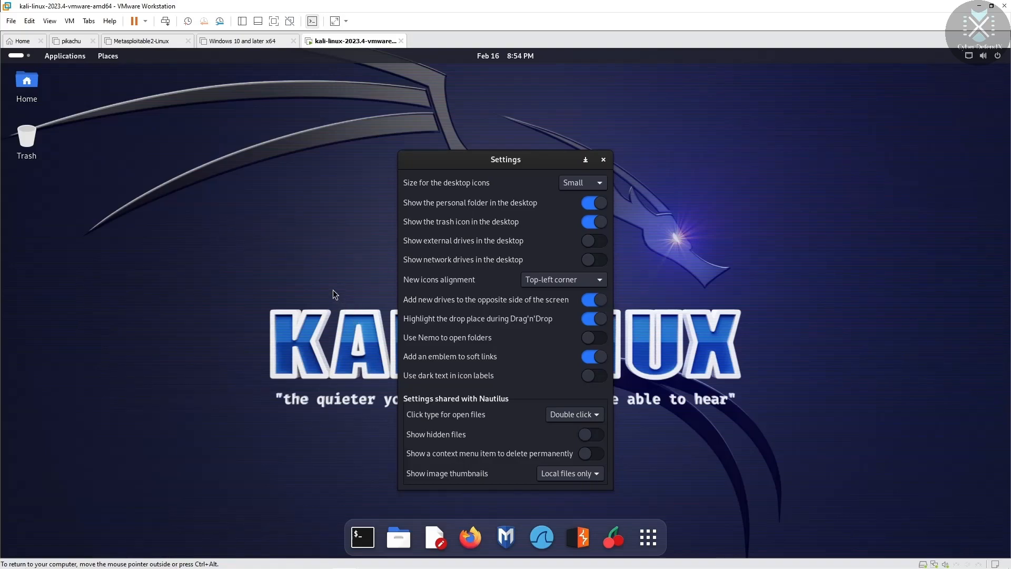
left_click(671, 285)
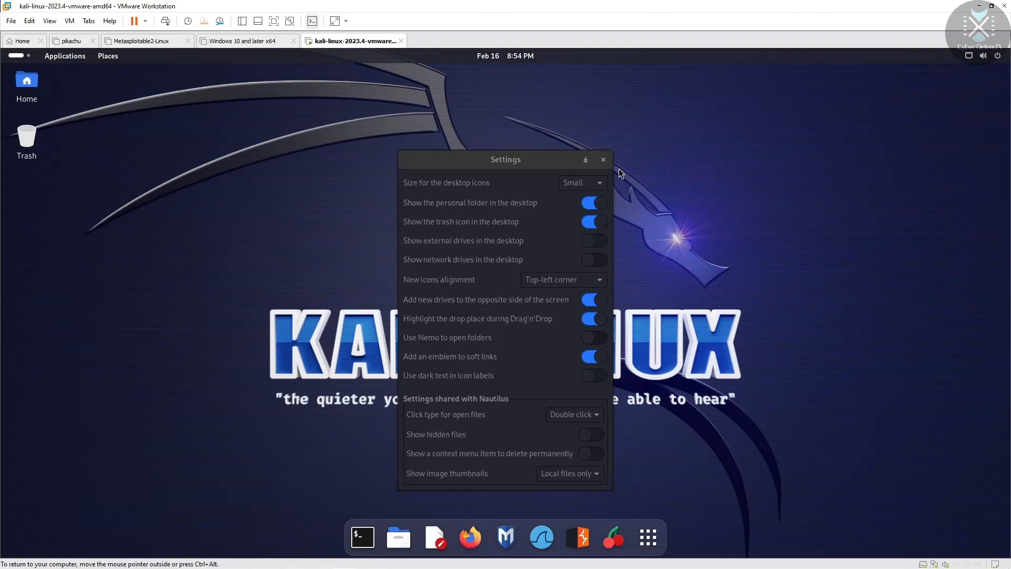
left_click(602, 160)
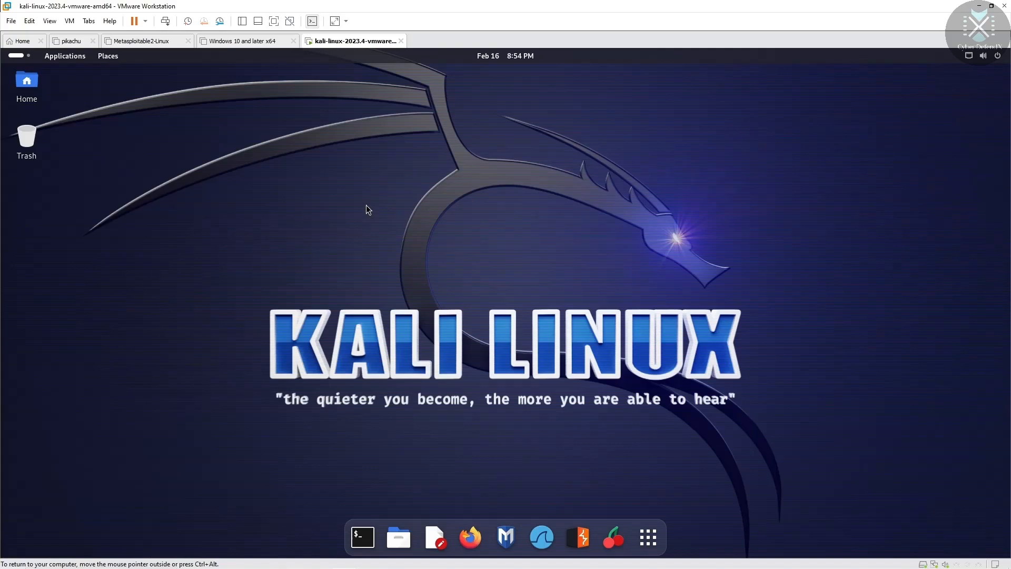
left_click(363, 536)
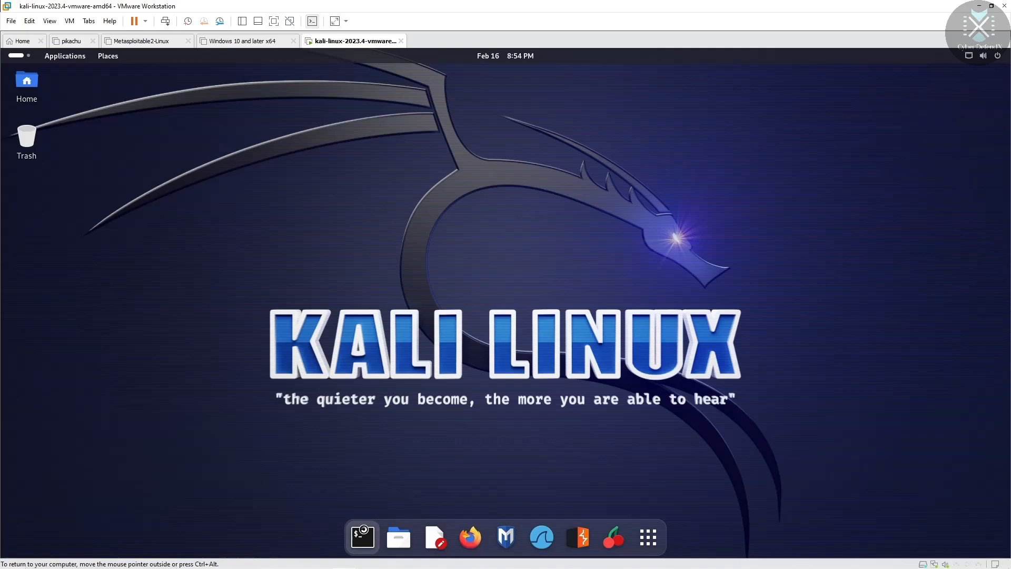
left_click_drag(396, 167, 552, 114)
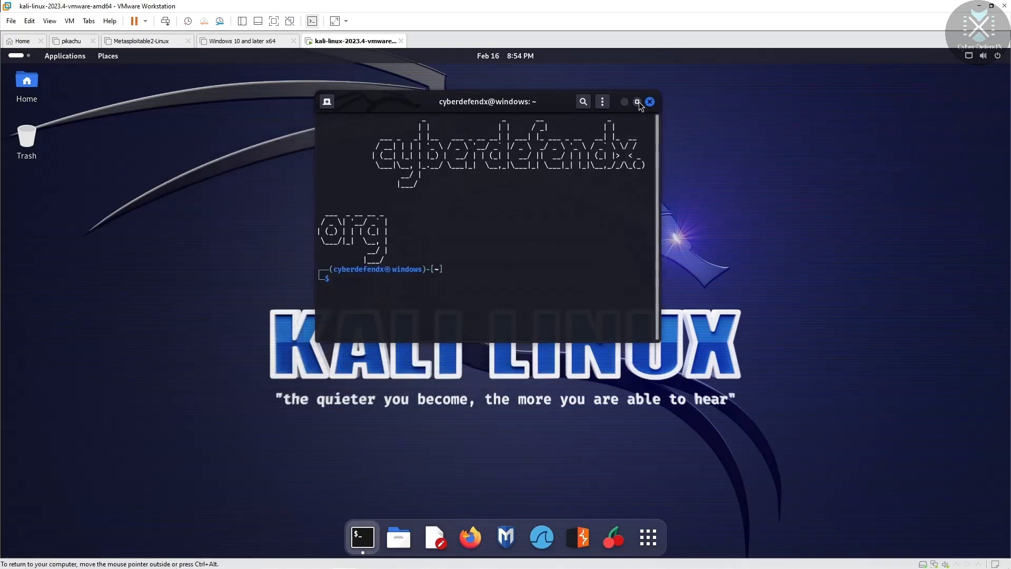
left_click(638, 102)
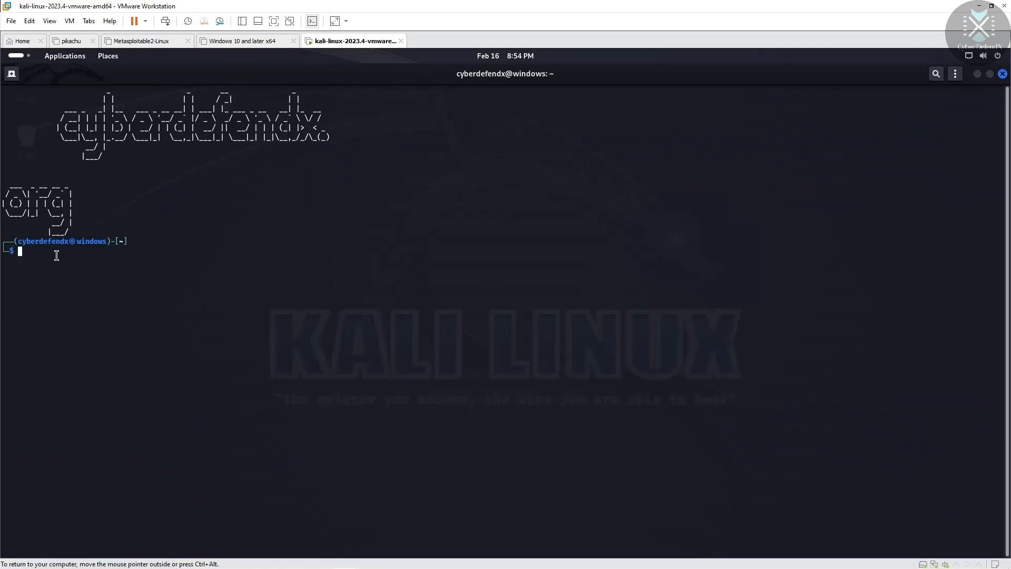
type("sudo vi")
key("Return")
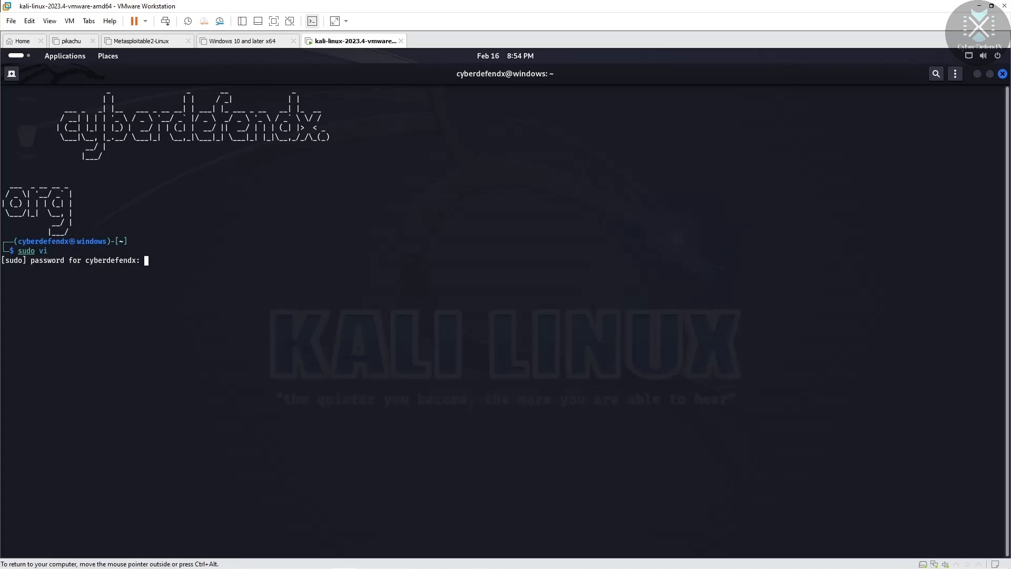
key("Return")
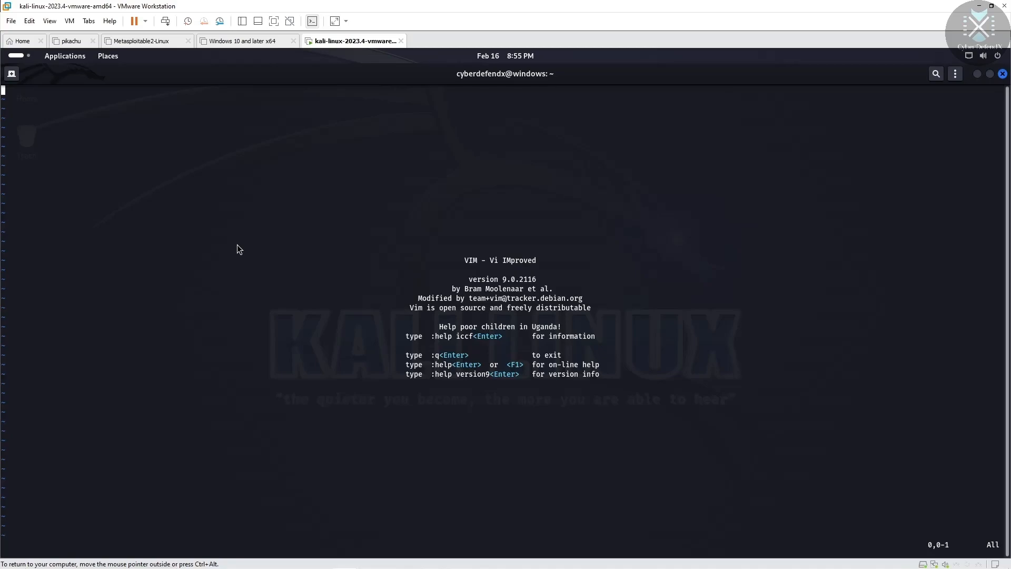
key("ctrl+c")
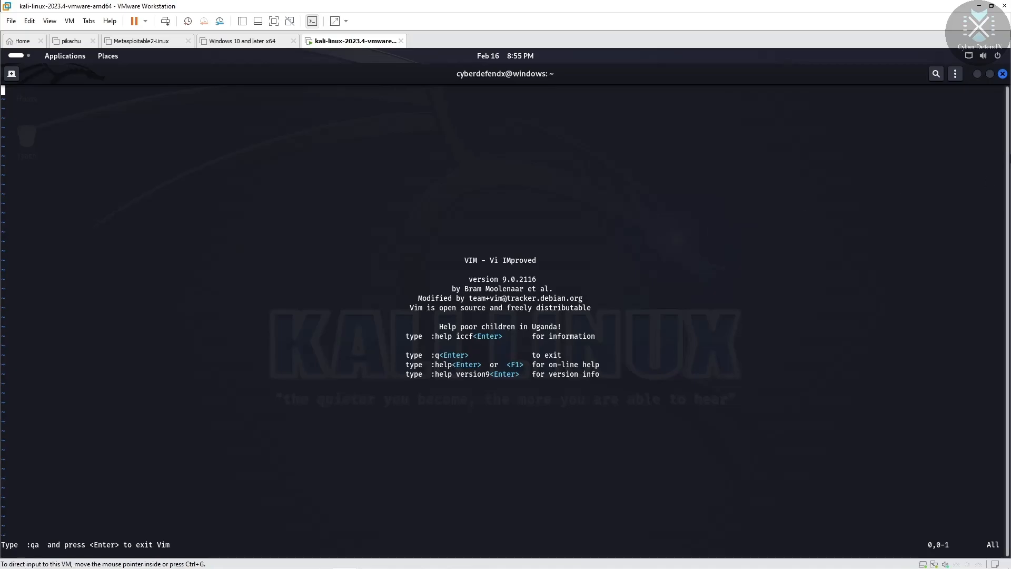
left_click(1003, 74)
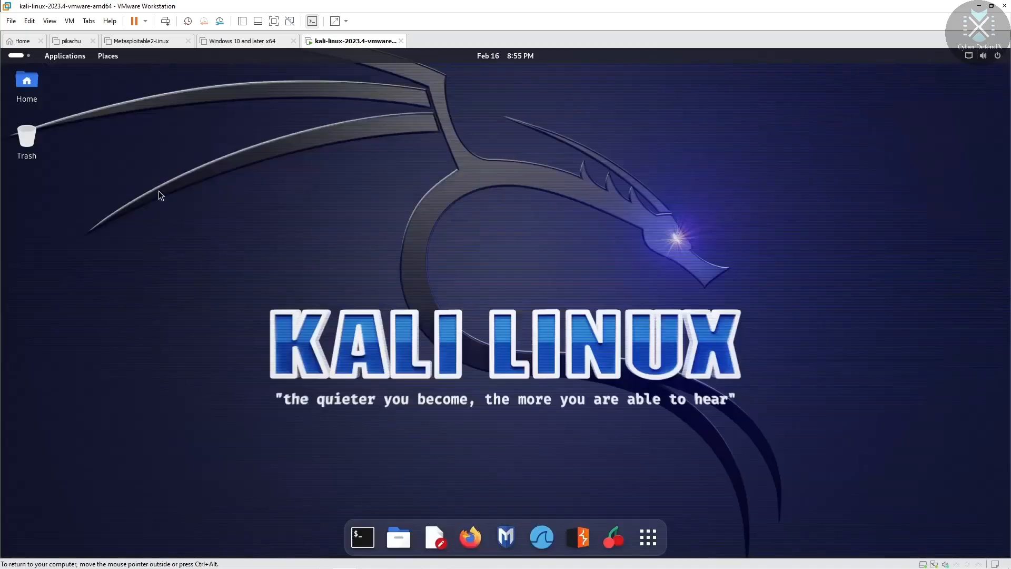
right_click(152, 126)
Step: Launch a new Terminal window from the dock and maximize it to full screen
left_click(362, 537)
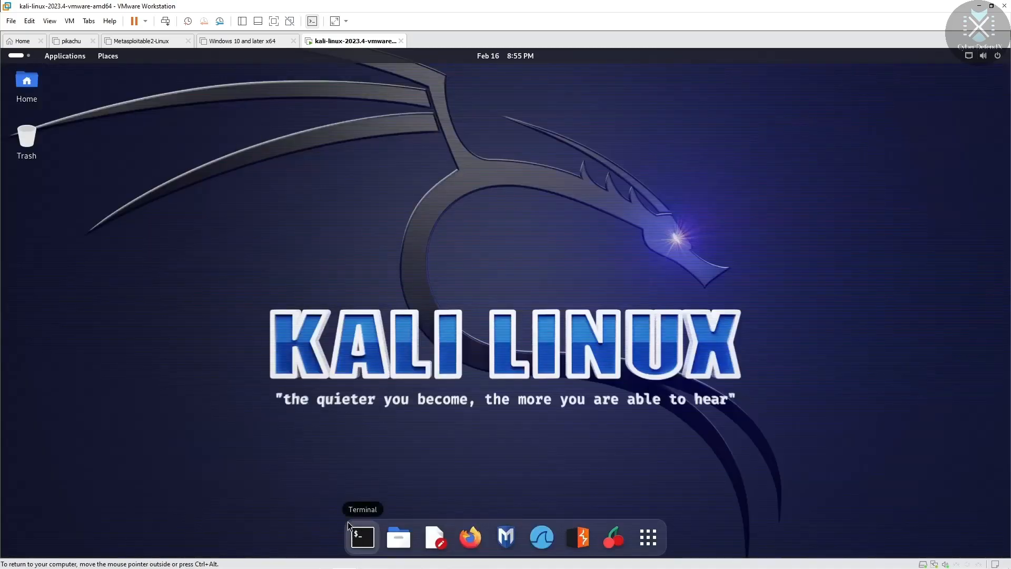
left_click(357, 534)
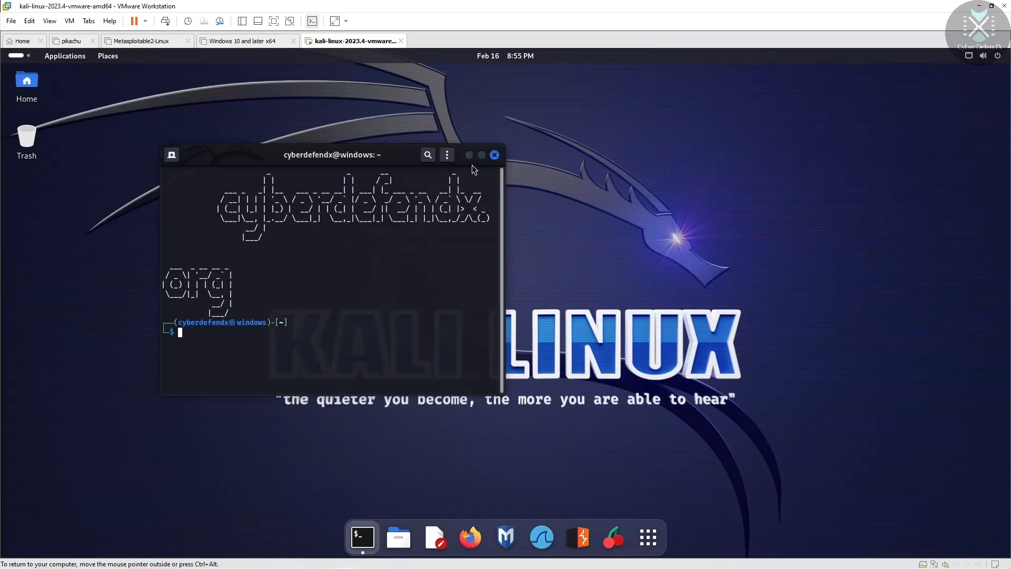
left_click(482, 156)
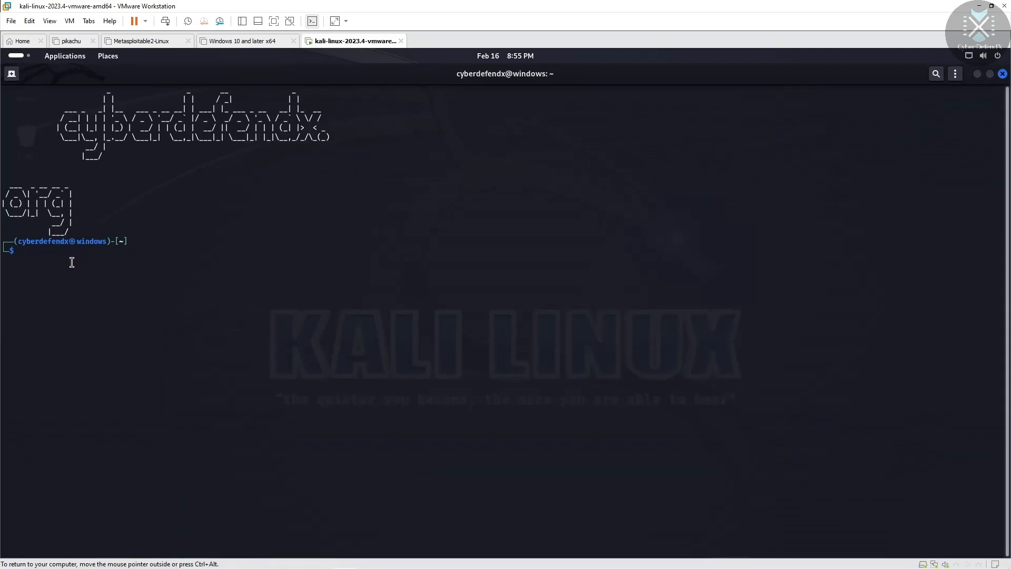
Step: Run 'sudo apt install gedit', enter the sudo password, and accept the 11-package install with Y
type("sudo apt ins")
key("BackSpace")
type("stall ")
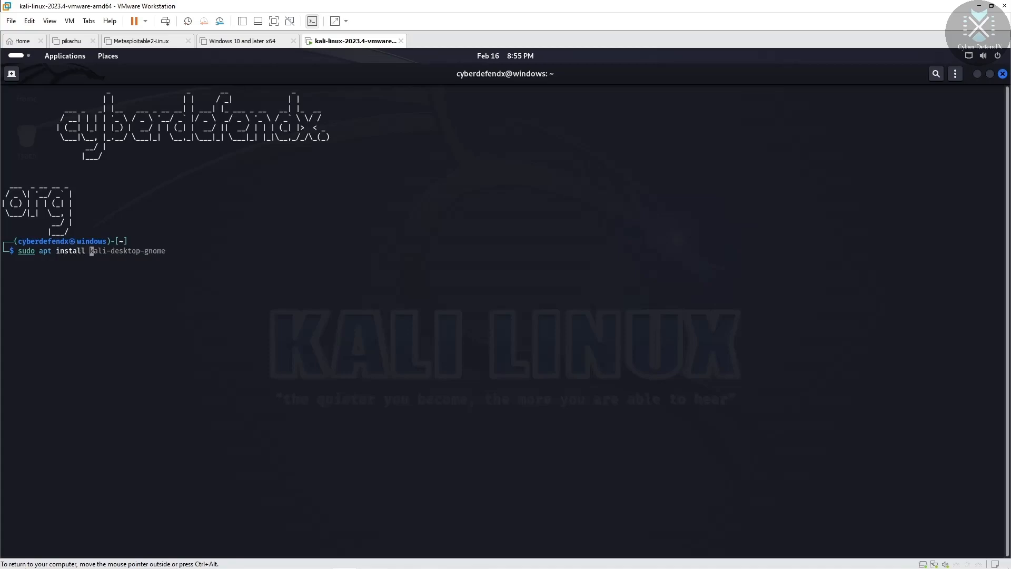
type("gedit")
key("Return")
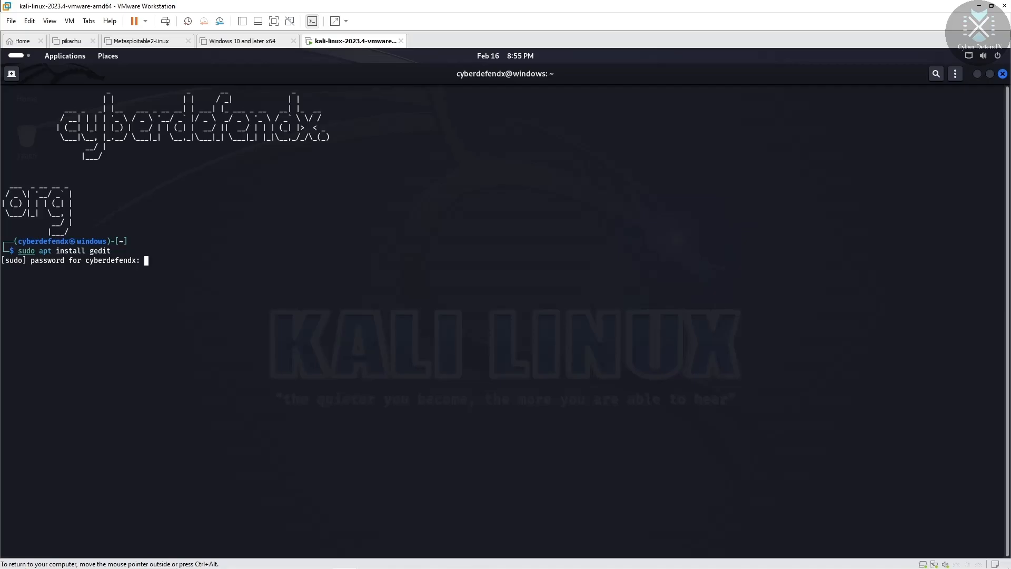
key("Return")
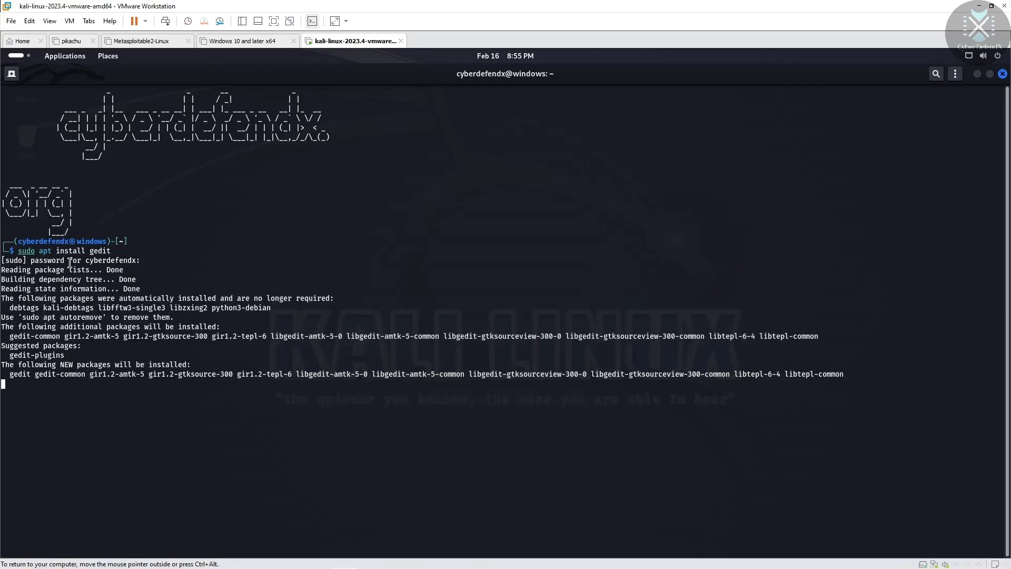
type("Y")
key("Return")
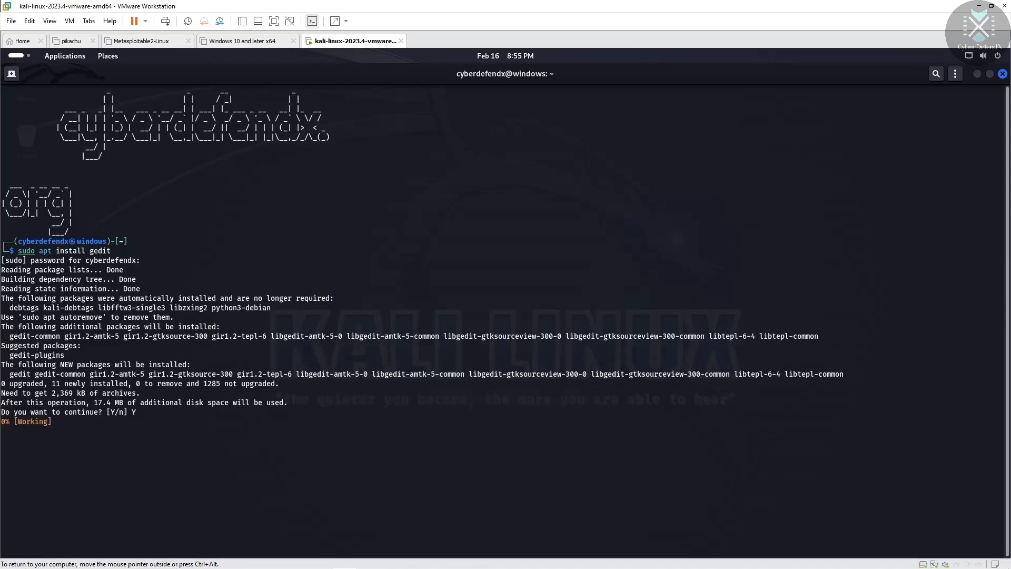
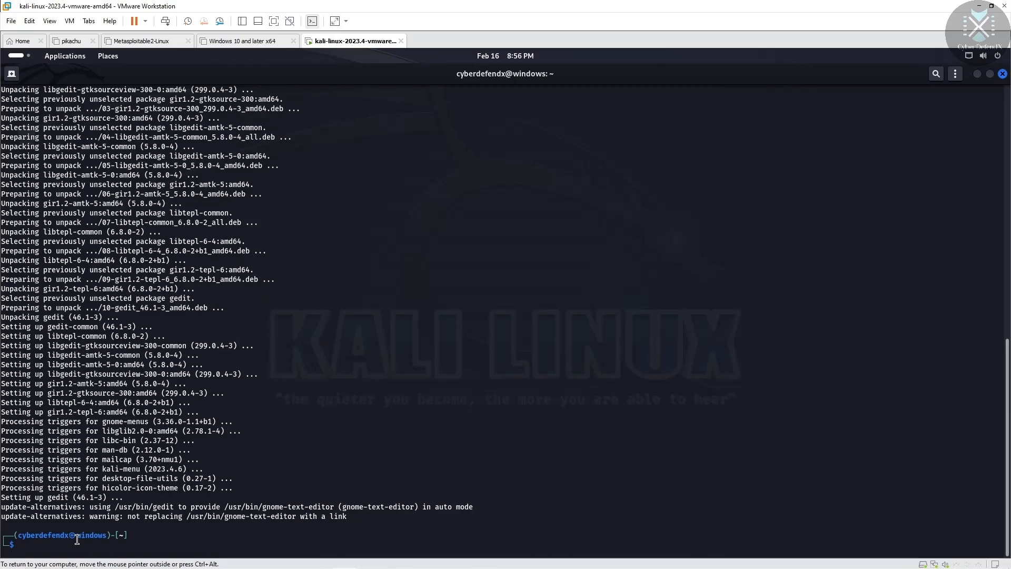
Step: Launch gedit from the Kali terminal and move its window to the right side
type("gedit")
key("Return")
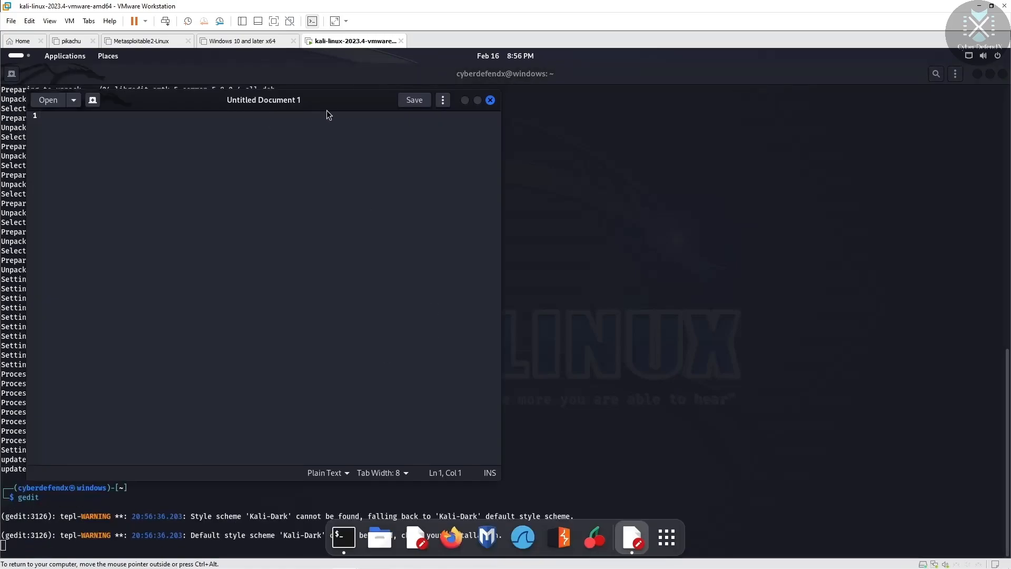
left_click_drag(348, 104, 685, 100)
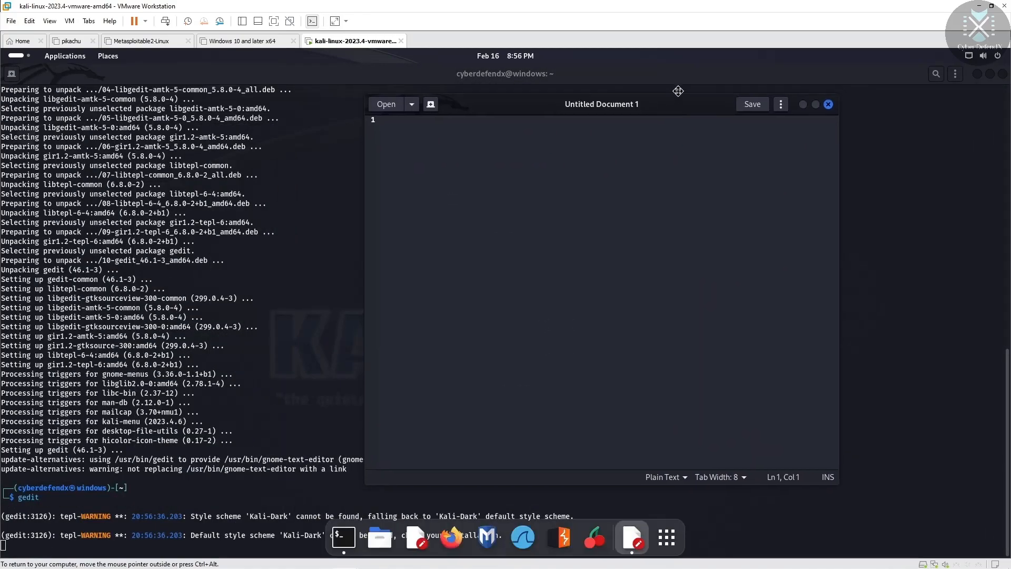
Step: Type some test characters, then minimize the terminal and restore it from the dock
type("rghsdaga")
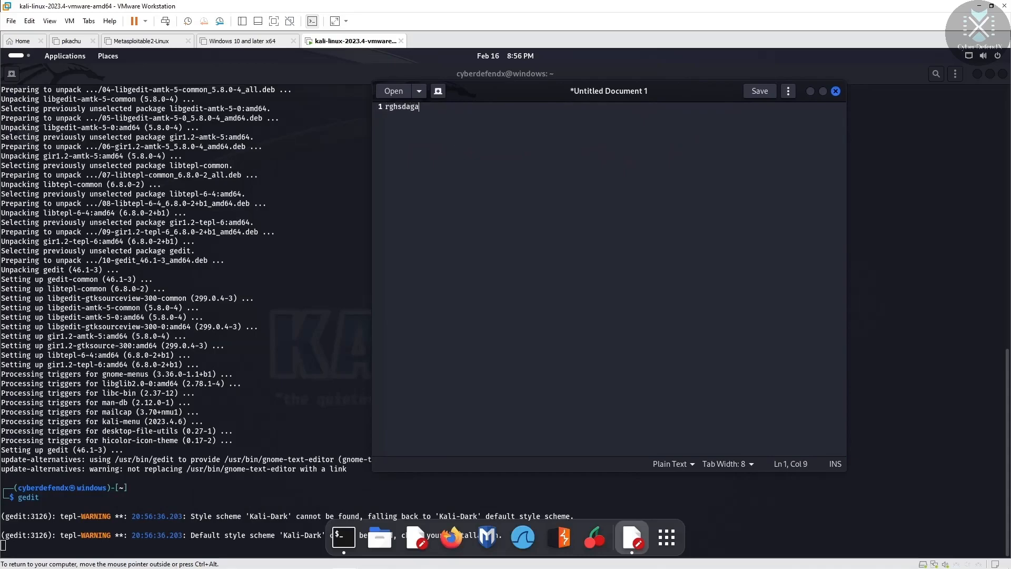
type("erygergdfheagfgh")
left_click(977, 75)
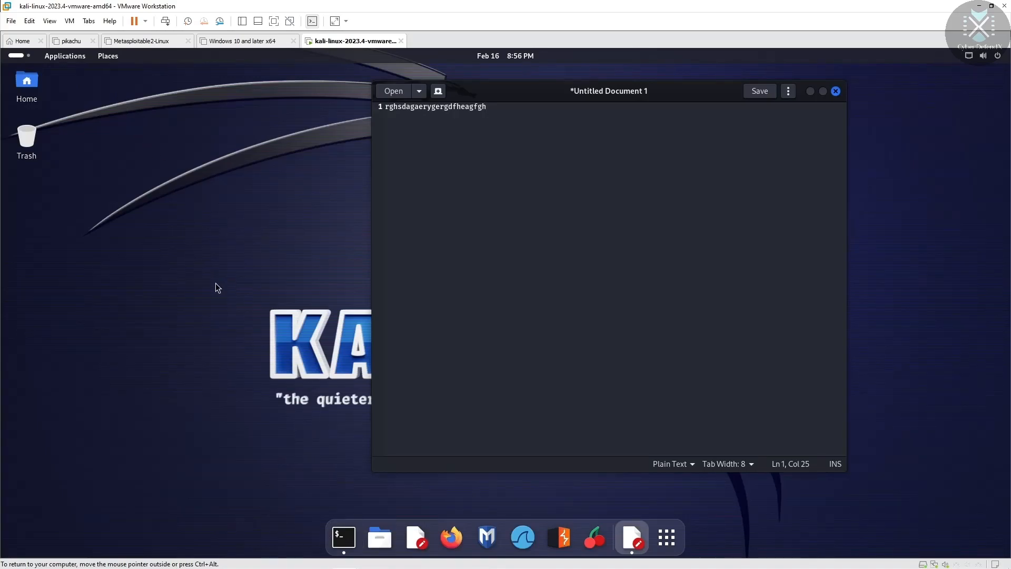
left_click(343, 538)
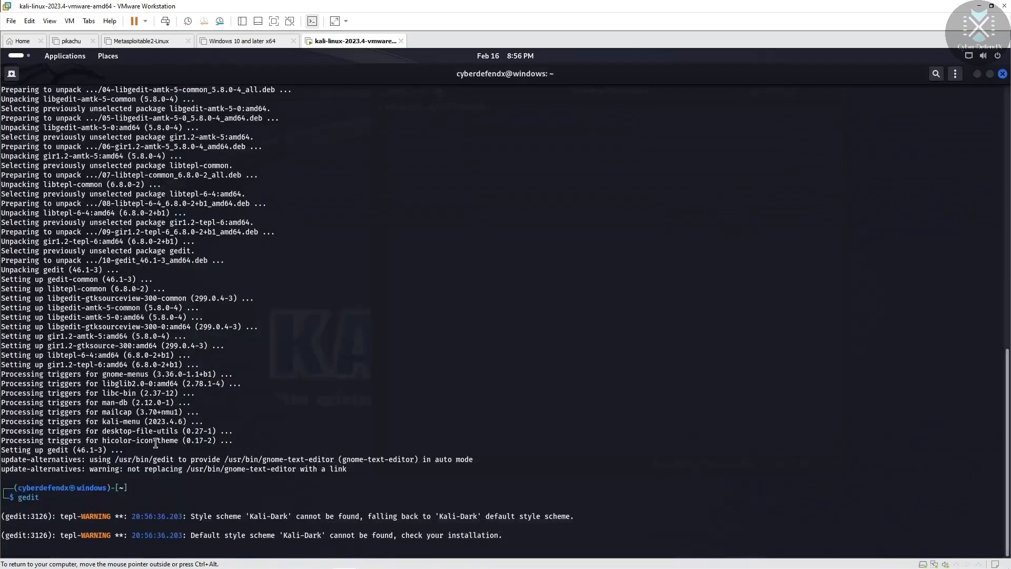
Step: Dismiss the terminal's context menu and open a second terminal tab
right_click(565, 131)
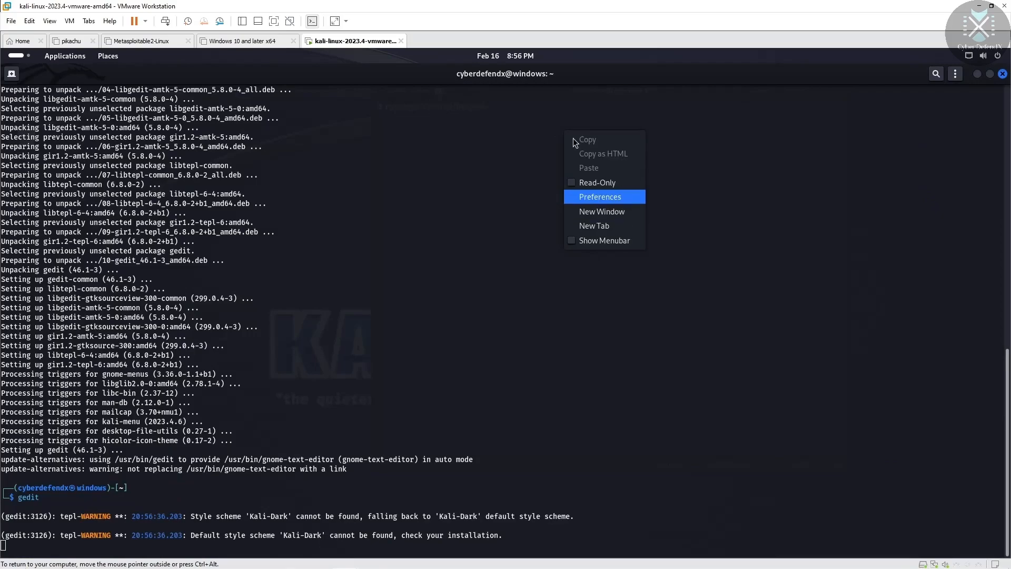
left_click(12, 77)
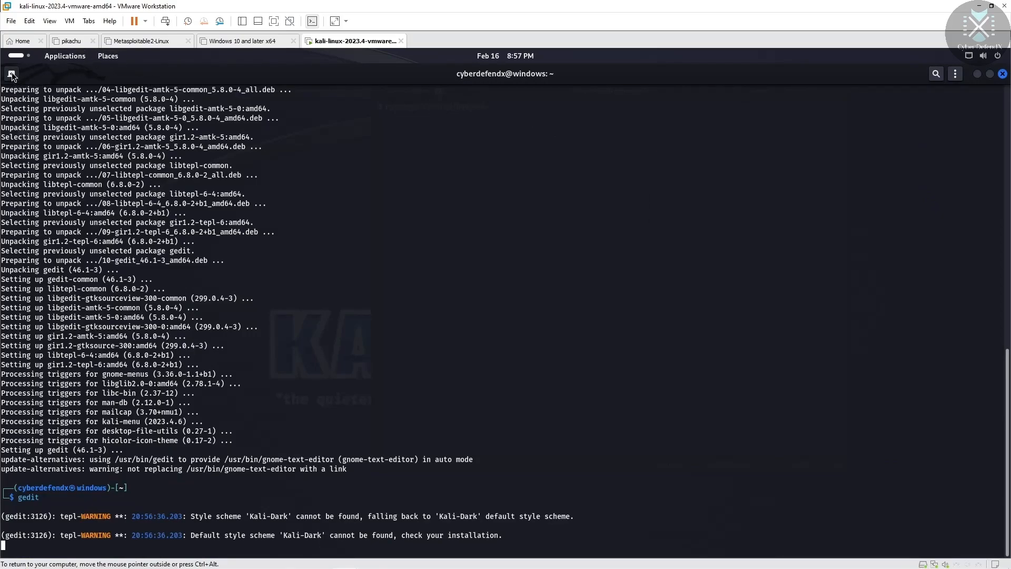
left_click(11, 75)
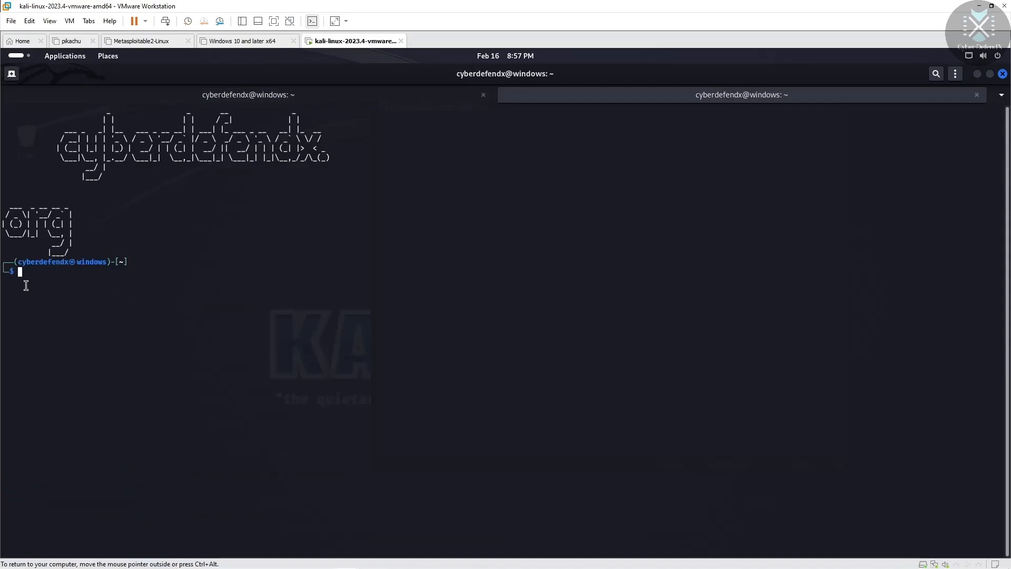
Step: Run 'sudo vi' and enter the sudo password until vim starts
type("sudo vi")
key("Return")
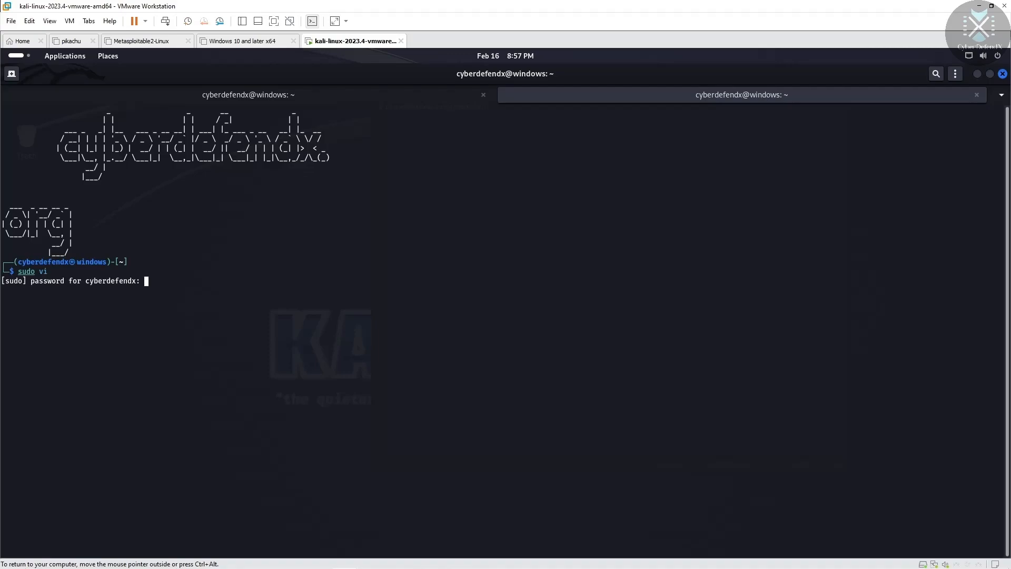
key("Return")
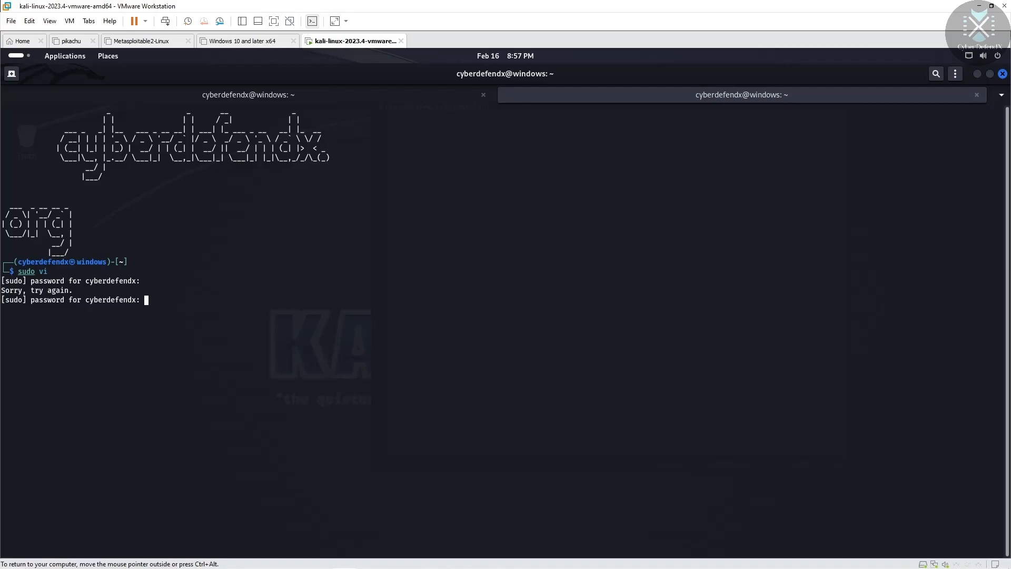
key("Return")
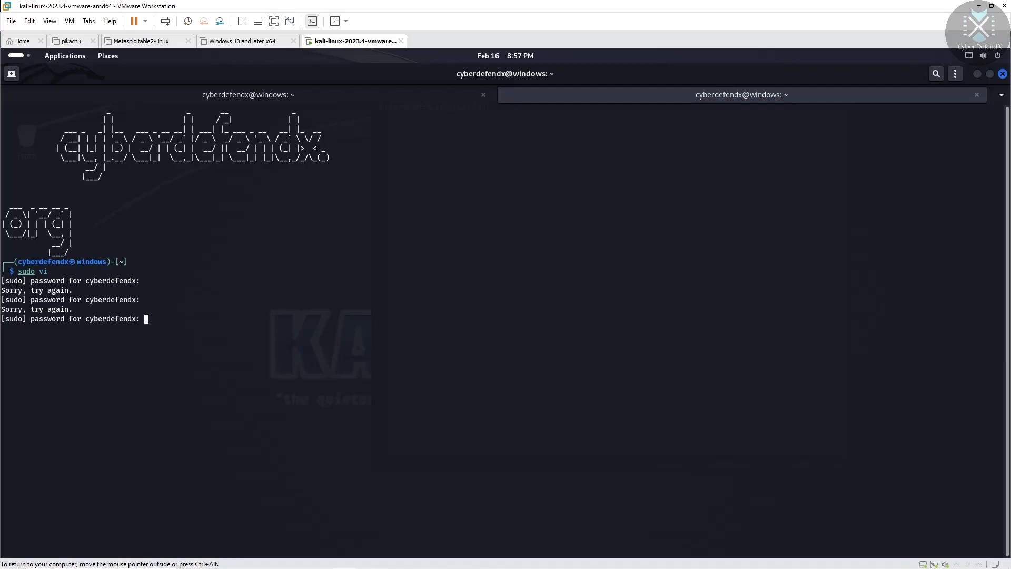
key("Return")
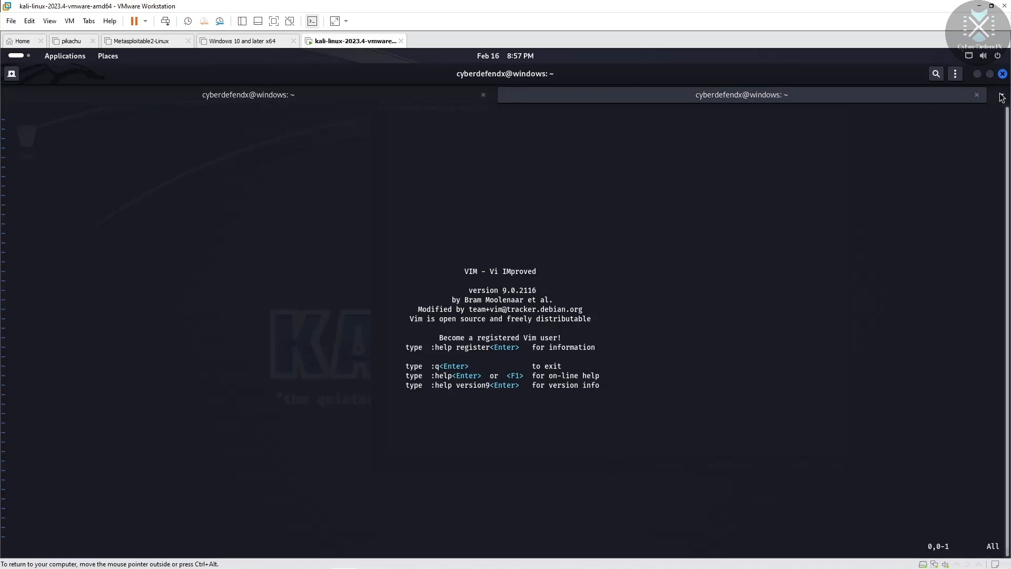
Step: Enter insert mode in vim, type a line of test text, then erase it
key("i")
key("Escape")
key("n")
key("u")
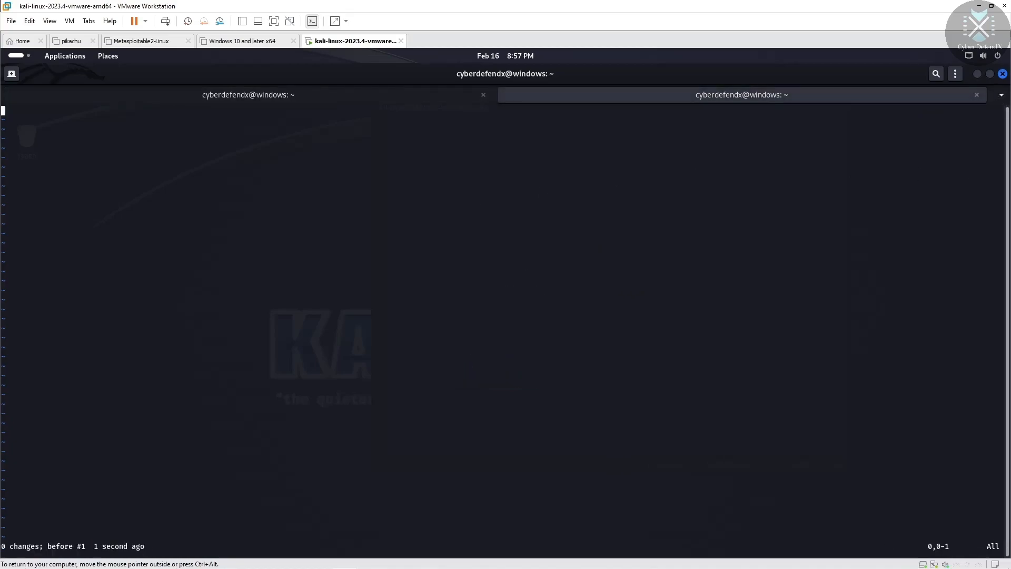
type("qjri90qj90rjfrng0rq9jigndighiefj")
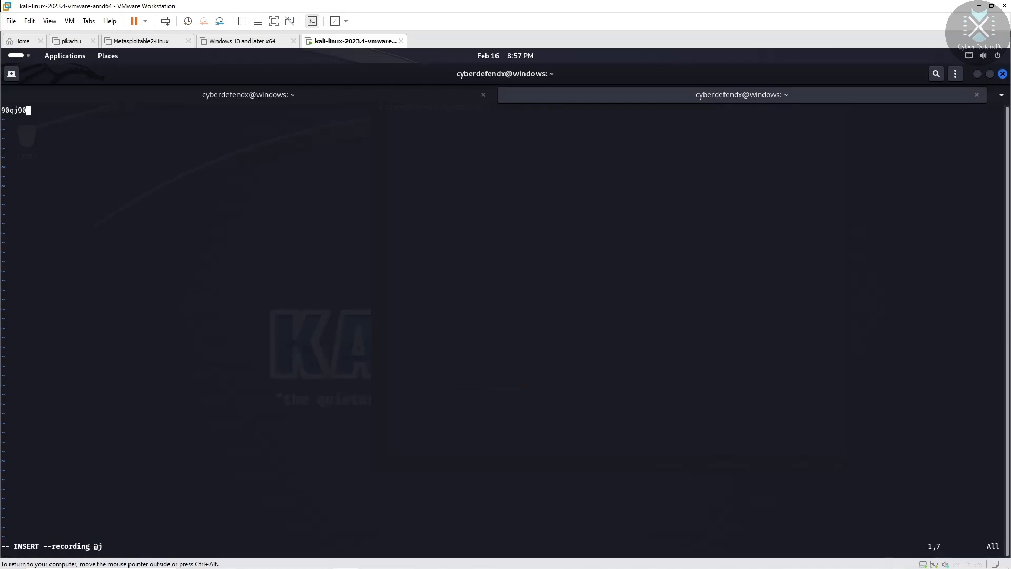
type("nfjniq")
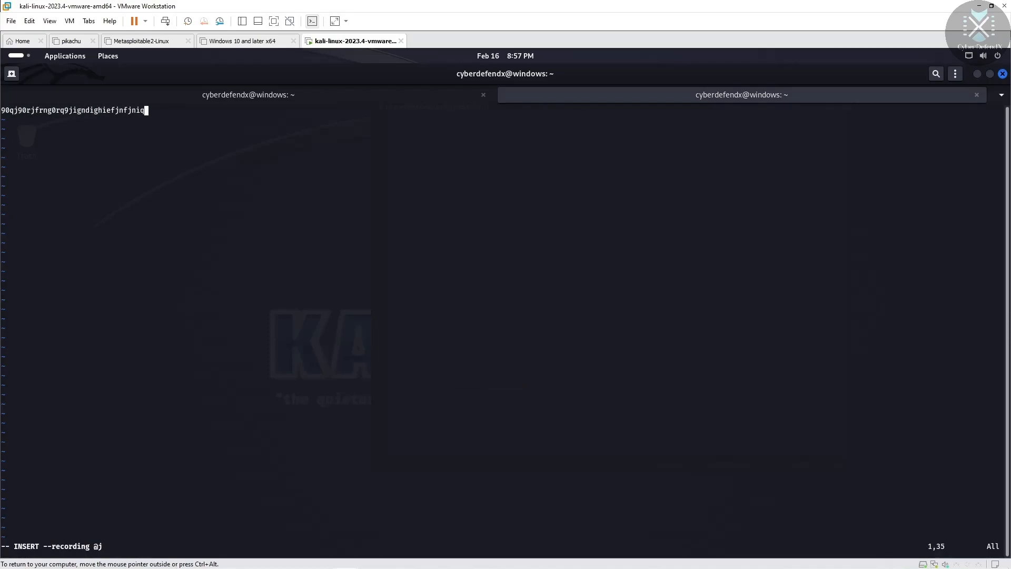
type("nrgunfi")
key("BackSpace")
key("BackSpace")
key("BackSpace")
key("BackSpace")
key("BackSpace")
key("BackSpace")
key("BackSpace")
key("BackSpace")
key("BackSpace")
key("BackSpace")
key("BackSpace")
key("BackSpace")
key("BackSpace")
key("BackSpace")
key("BackSpace")
key("BackSpace")
key("BackSpace")
key("BackSpace")
key("BackSpace")
key("BackSpace")
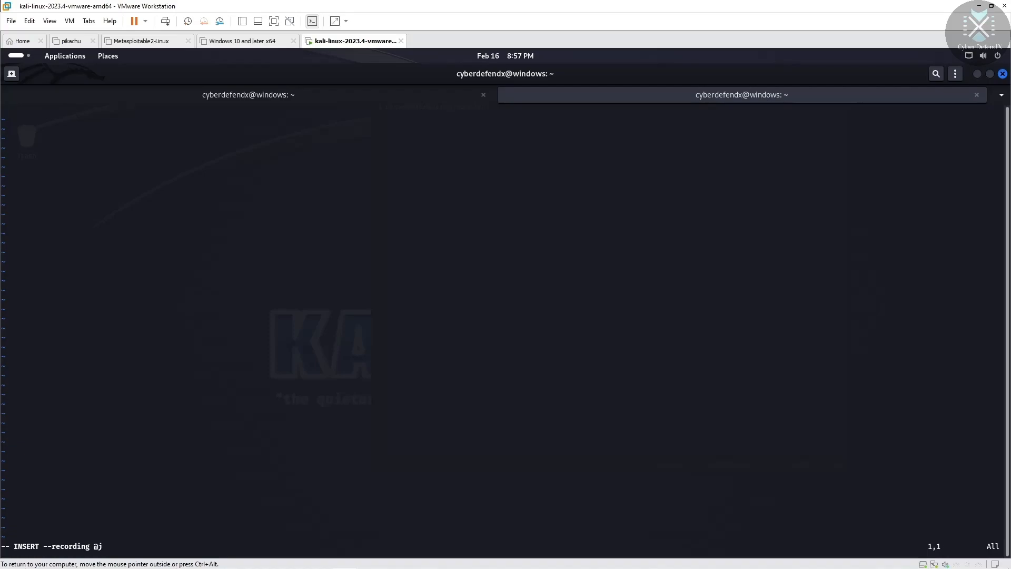
Step: Undo in vim, then type and erase a second line of test text
key("Escape")
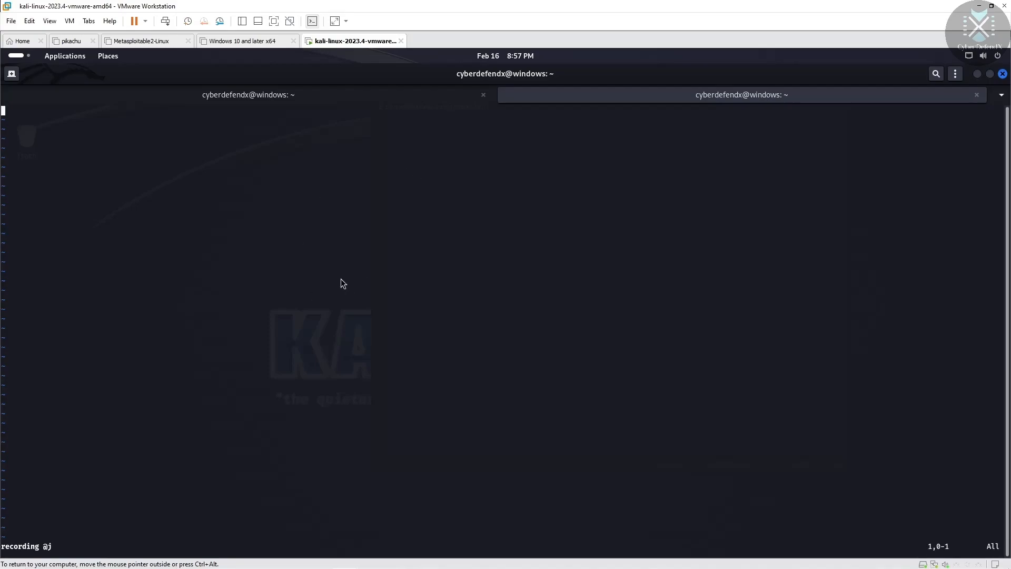
key("n")
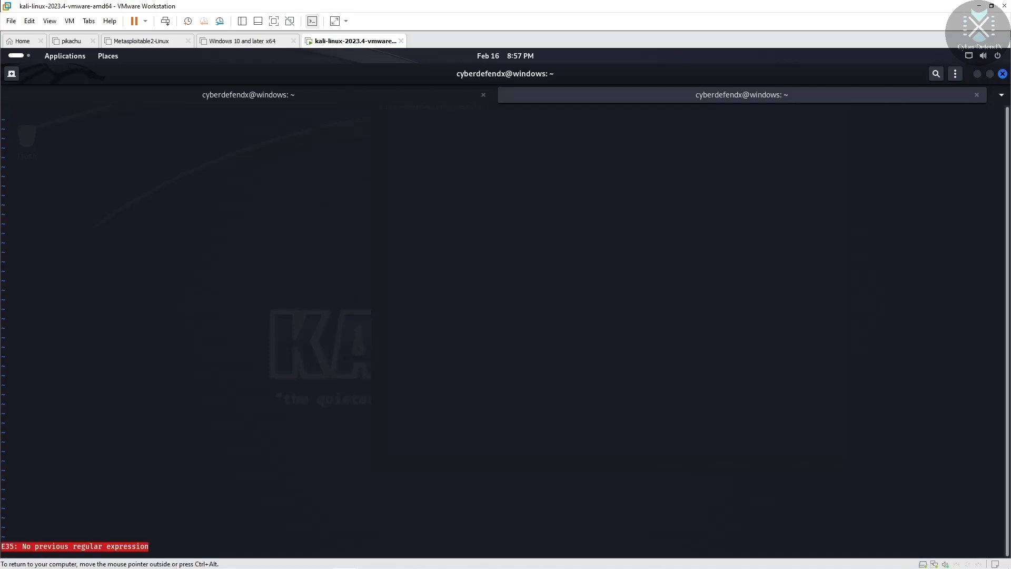
key("m")
key("u")
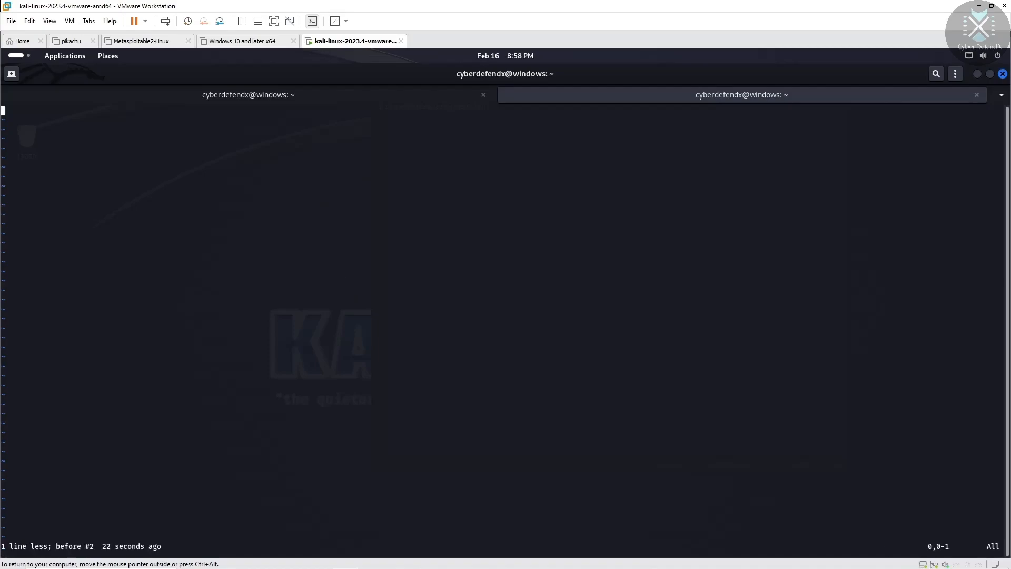
type("niehfgnhyhtjtyki")
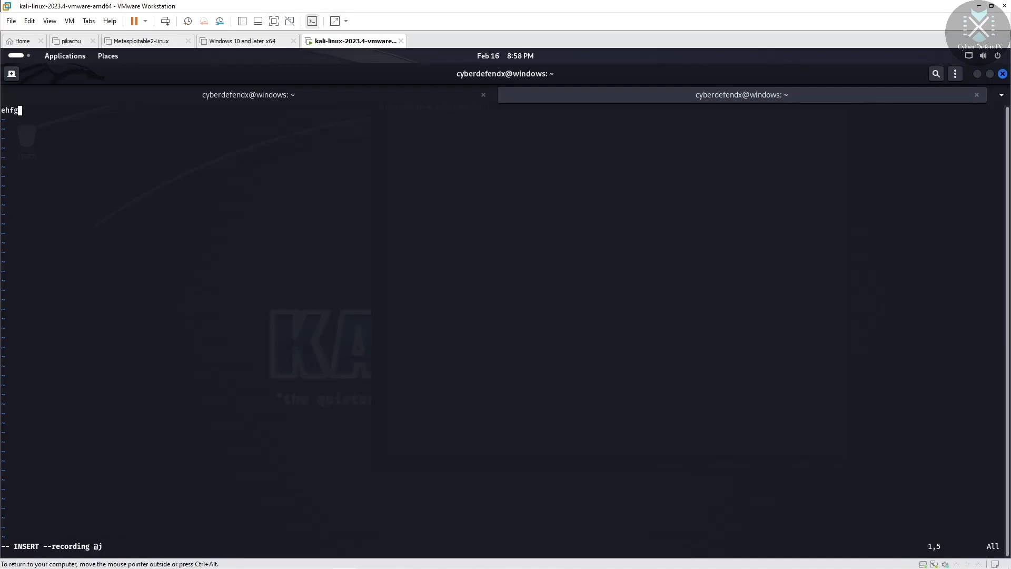
type("fvbfhbfbfbfhnht")
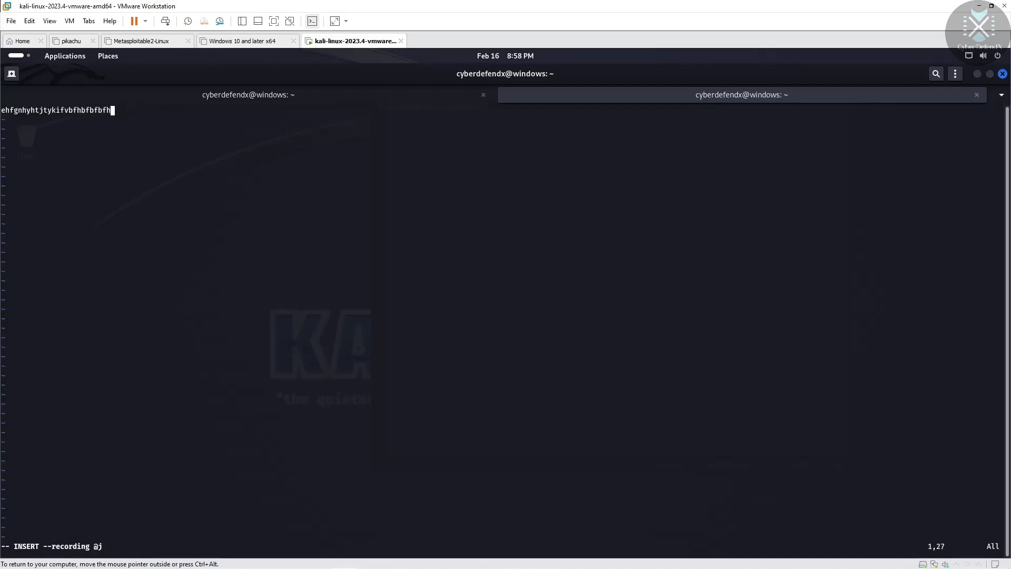
key("BackSpace")
key("BackSpace")
key("BackSpace")
key("BackSpace")
key("BackSpace")
key("BackSpace")
key("BackSpace")
key("BackSpace")
key("BackSpace")
key("BackSpace")
key("BackSpace")
key("BackSpace")
key("BackSpace")
key("BackSpace")
key("BackSpace")
key("BackSpace")
key("BackSpace")
key("BackSpace")
key("BackSpace")
key("BackSpace")
Step: Leave insert mode and enter the :q! command to quit vim without saving
key("Escape")
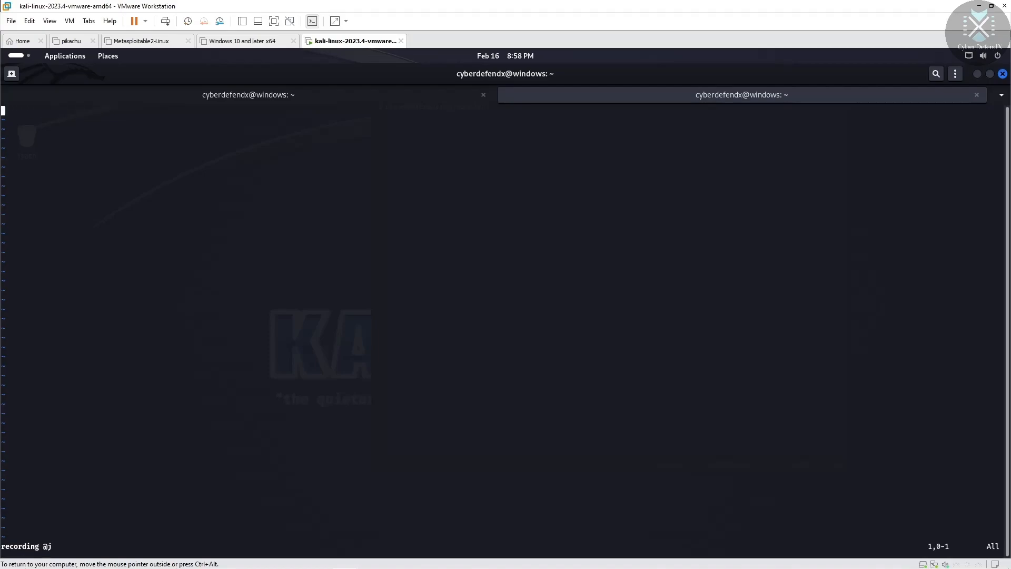
type(":")
type("q1")
type("!")
key("Return")
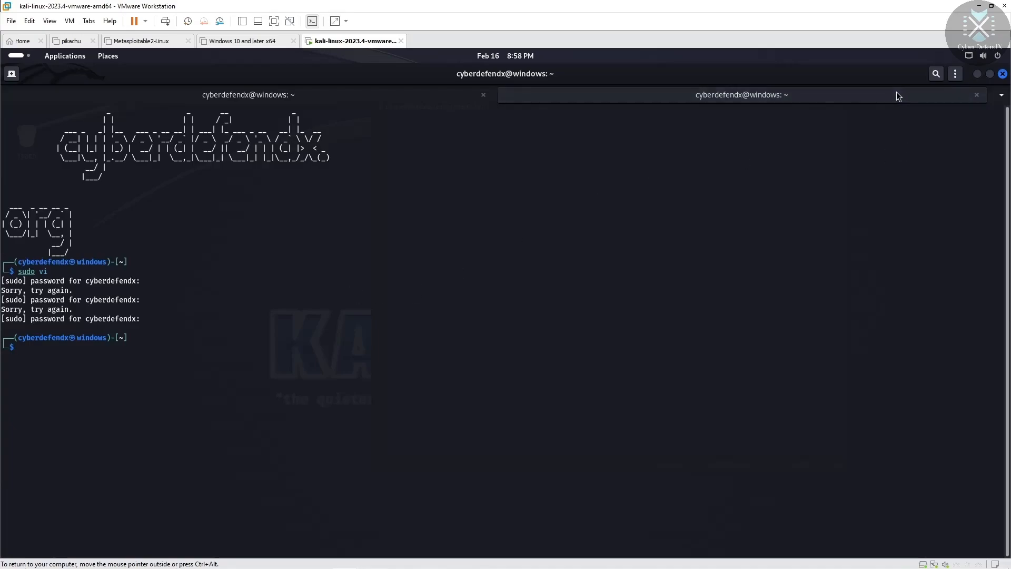
Step: Minimize the terminal, reposition gedit, and type then delete test text in the document
left_click(978, 77)
left_click_drag(562, 95, 513, 105)
key("BackSpace")
key("BackSpace")
key("BackSpace")
key("BackSpace")
key("BackSpace")
key("BackSpace")
key("BackSpace")
key("BackSpace")
key("BackSpace")
key("BackSpace")
key("BackSpace")
key("BackSpace")
key("BackSpace")
key("BackSpace")
key("BackSpace")
key("BackSpace")
key("BackSpace")
key("BackSpace")
key("BackSpace")
key("BackSpace")
key("BackSpace")
type("hfmbkom gnomtnhkbf mnbkemamblogf bgfm,phkfb[le,pgmkpfmb, erokghpkfmbl fpermkimgkfm f")
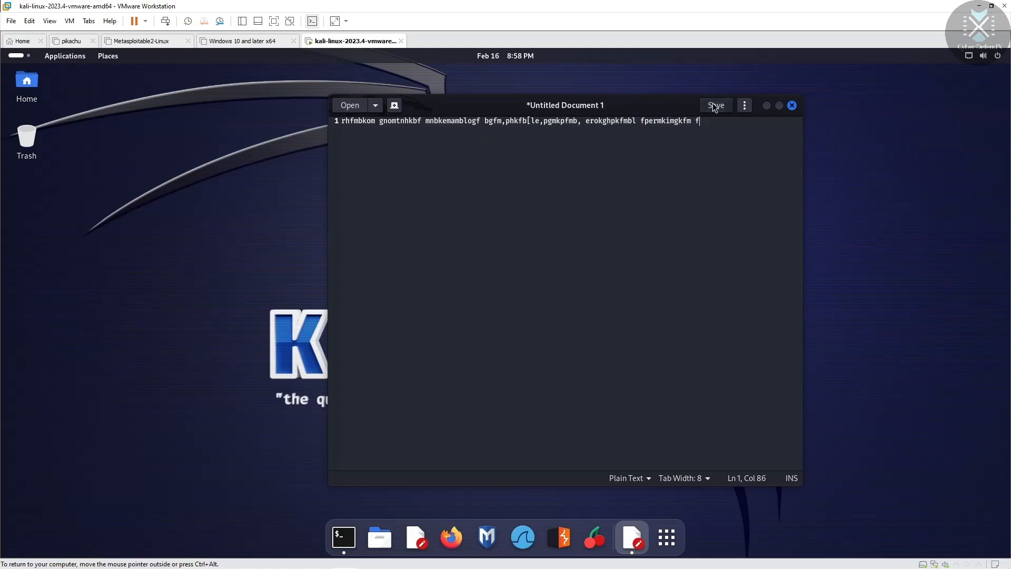
key("BackSpace")
key("BackSpace")
key("BackSpace")
key("BackSpace")
key("BackSpace")
key("BackSpace")
key("BackSpace")
key("BackSpace")
key("BackSpace")
key("BackSpace")
key("BackSpace")
key("BackSpace")
key("BackSpace")
key("BackSpace")
key("BackSpace")
key("BackSpace")
key("BackSpace")
key("BackSpace")
key("BackSpace")
key("BackSpace")
key("BackSpace")
key("BackSpace")
key("BackSpace")
key("BackSpace")
key("BackSpace")
key("BackSpace")
key("BackSpace")
key("BackSpace")
key("BackSpace")
key("BackSpace")
key("BackSpace")
key("BackSpace")
key("BackSpace")
key("BackSpace")
key("BackSpace")
key("BackSpace")
key("BackSpace")
key("BackSpace")
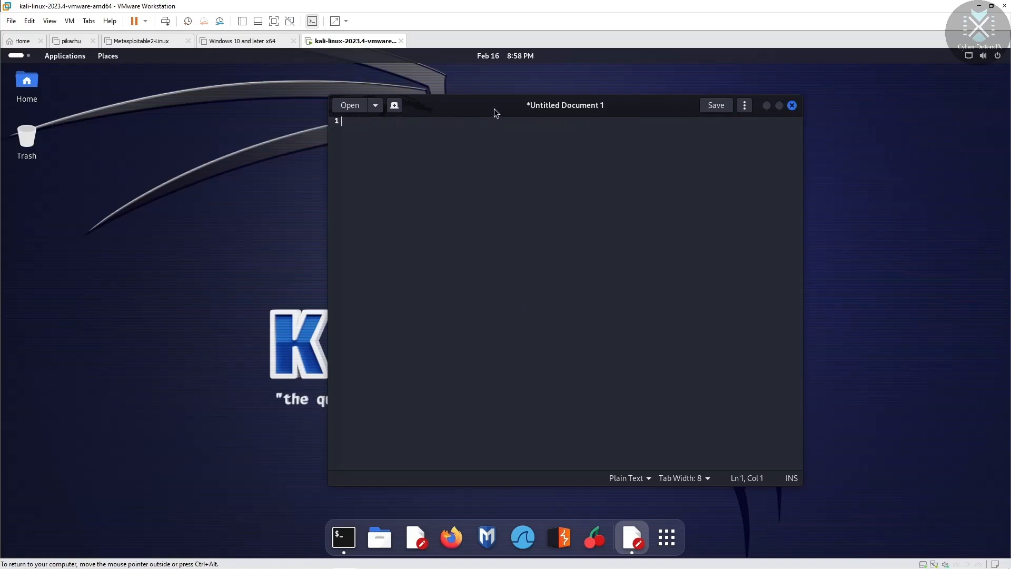
Step: Close gedit, choosing Close without Saving to discard the untitled document
left_click_drag(494, 108, 492, 80)
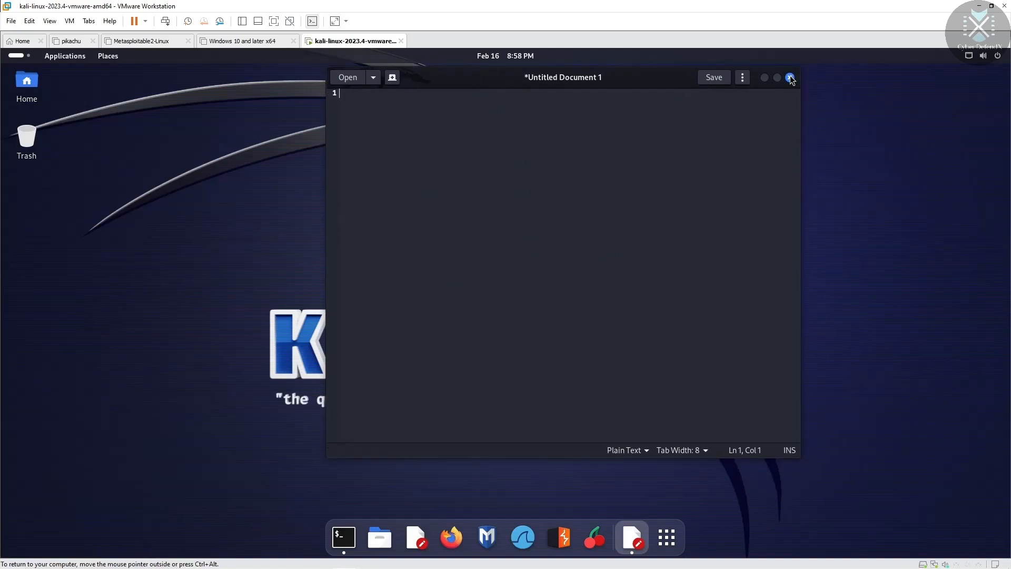
left_click(790, 77)
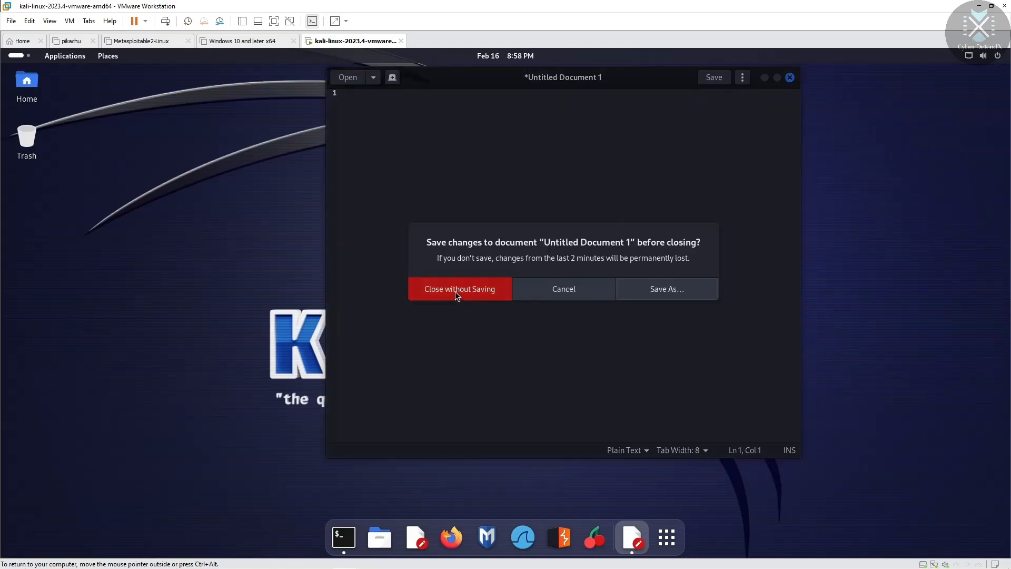
left_click(487, 292)
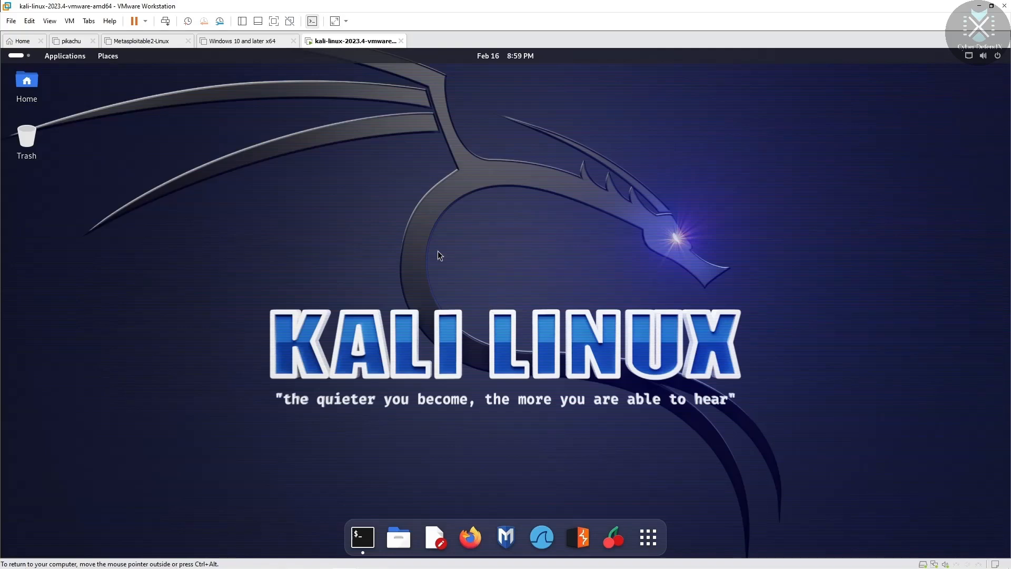
Step: Open Display Settings from the desktop menu and go to the Appearance page
right_click(481, 169)
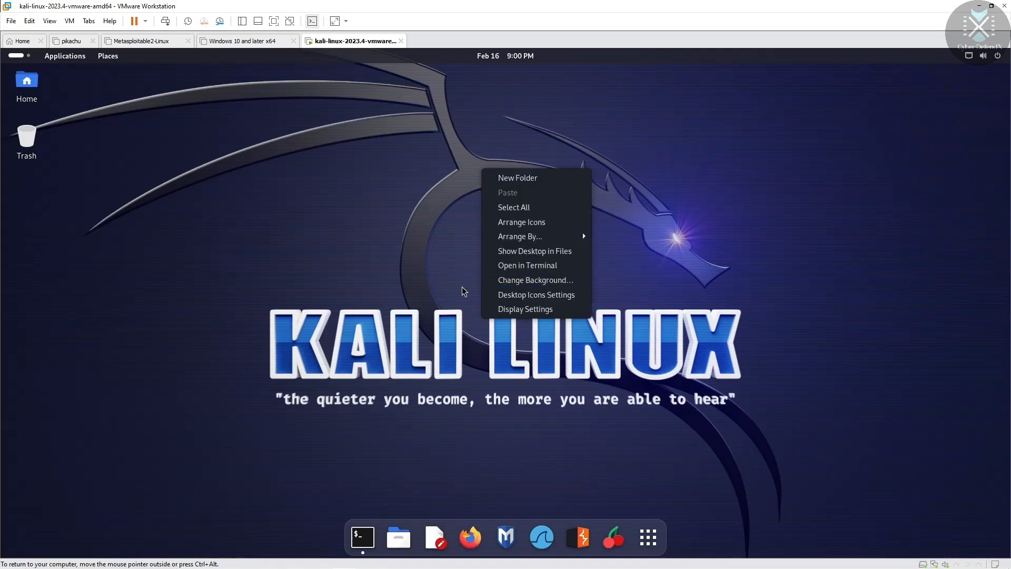
left_click(522, 309)
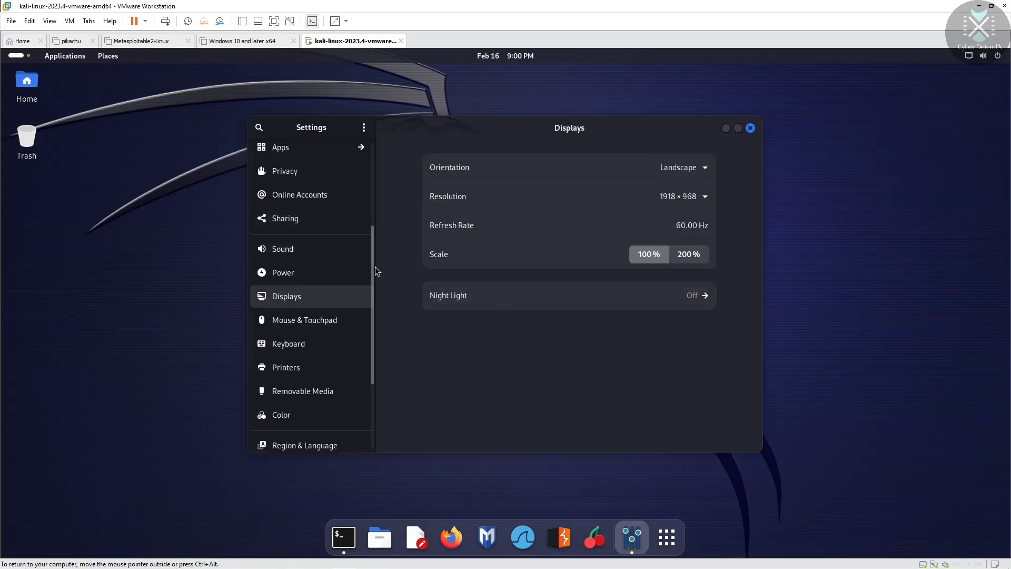
left_click_drag(371, 267, 370, 152)
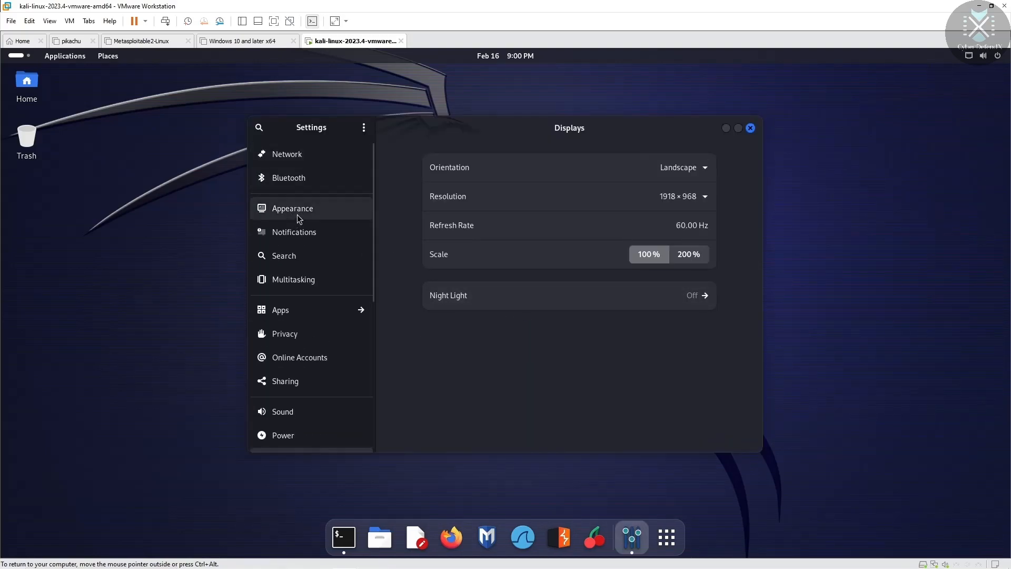
left_click(294, 212)
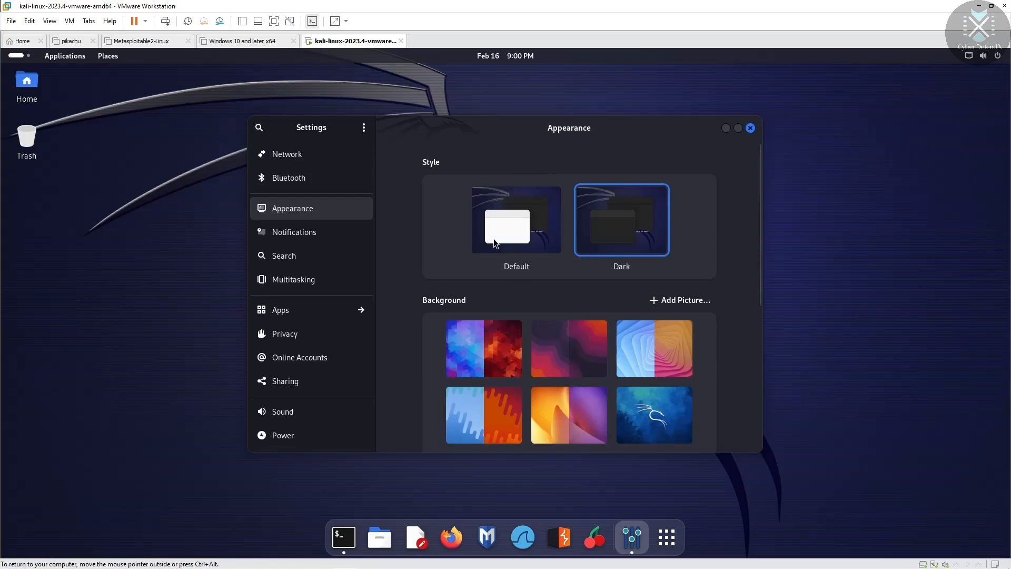
Step: Toggle the style between Default and Dark, ending on Dark
left_click(500, 219)
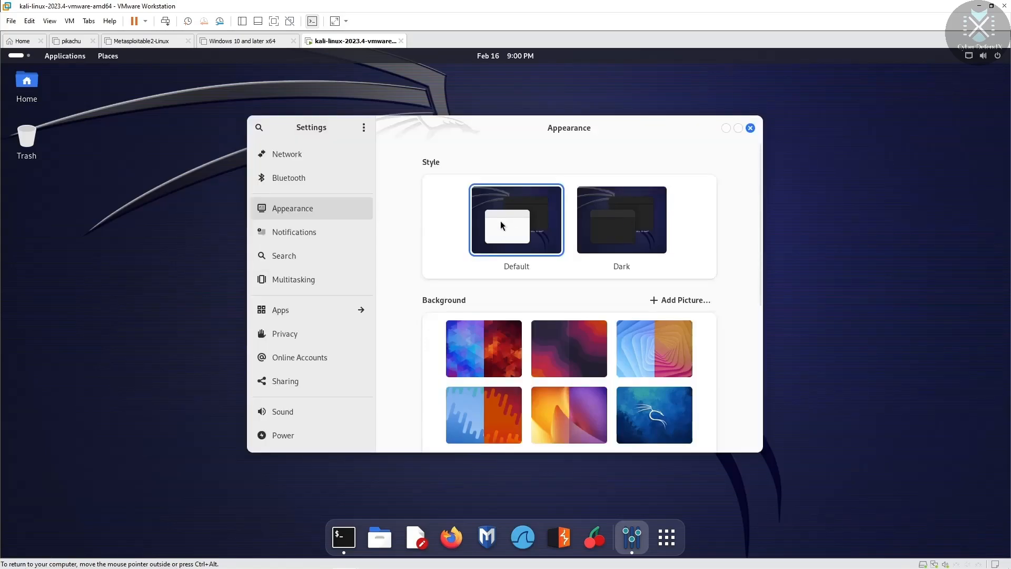
left_click(621, 225)
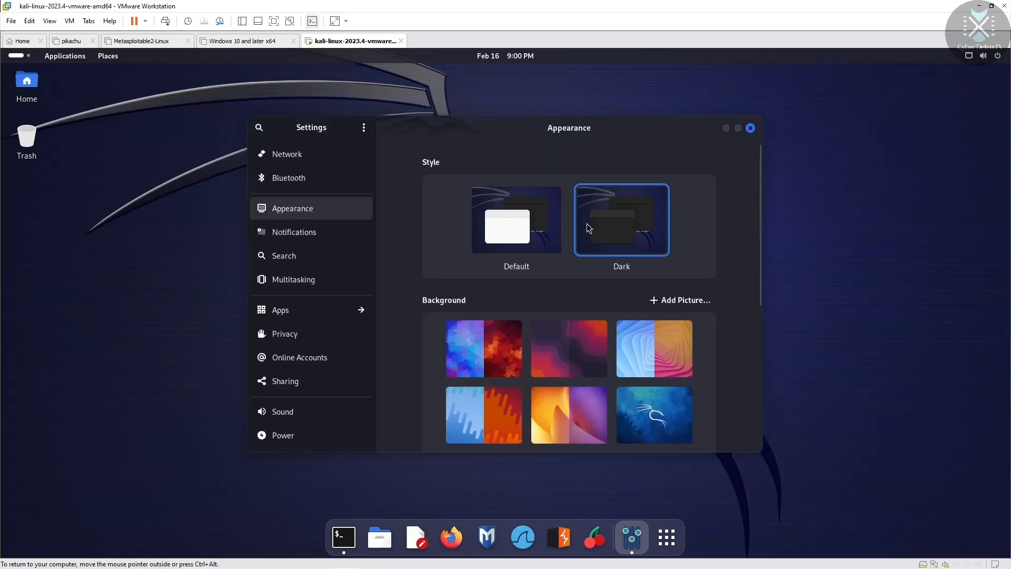
left_click(533, 231)
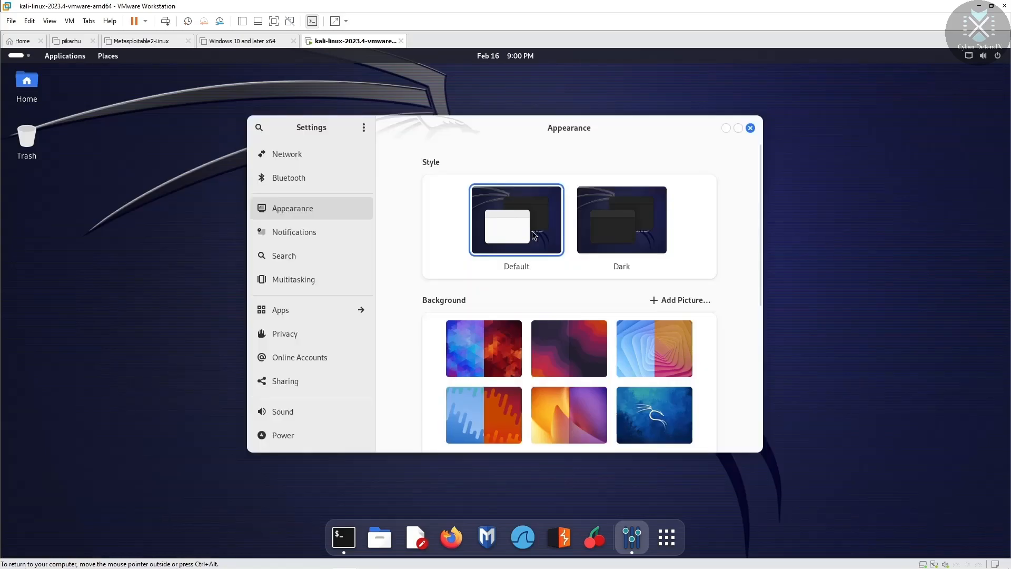
left_click(618, 232)
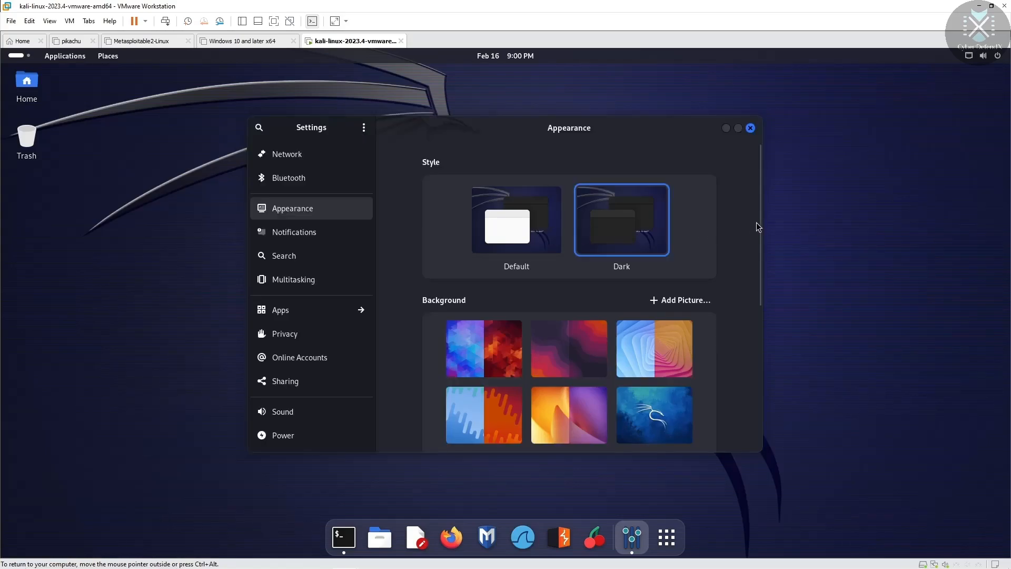
Step: Browse the Background thumbnails and open then cancel the Add Picture chooser
scroll(759, 237, "down", 1)
mouse_move(758, 238)
left_mouse_down()
mouse_move(759, 362)
mouse_move(757, 181)
mouse_move(753, 358)
mouse_move(761, 248)
left_mouse_up()
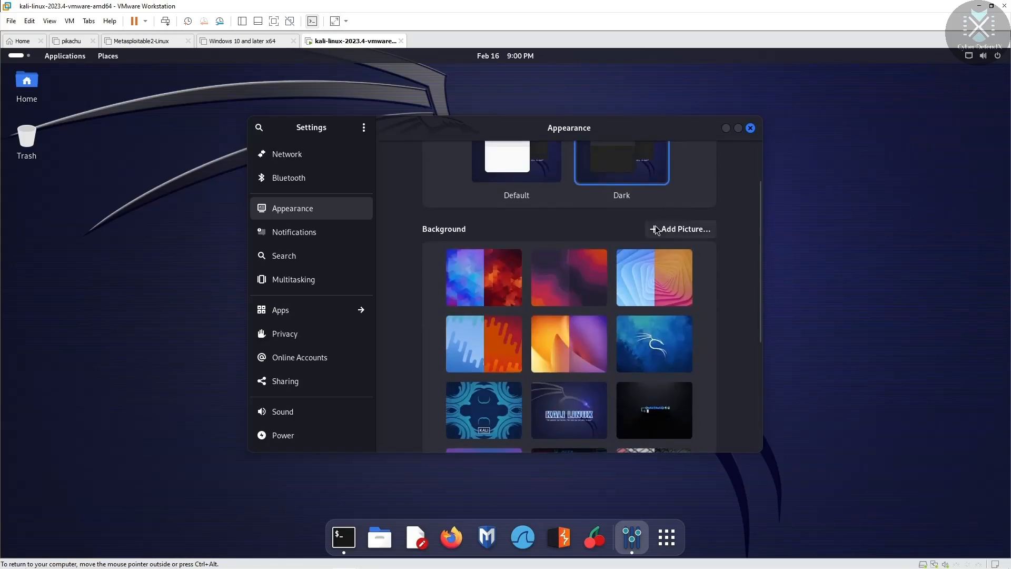
left_click(684, 229)
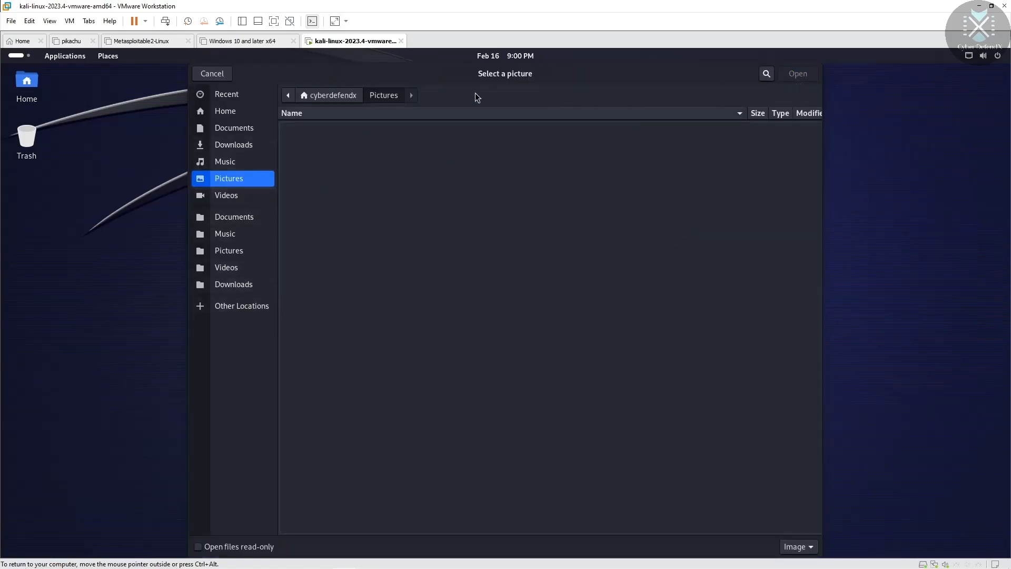
left_click(211, 74)
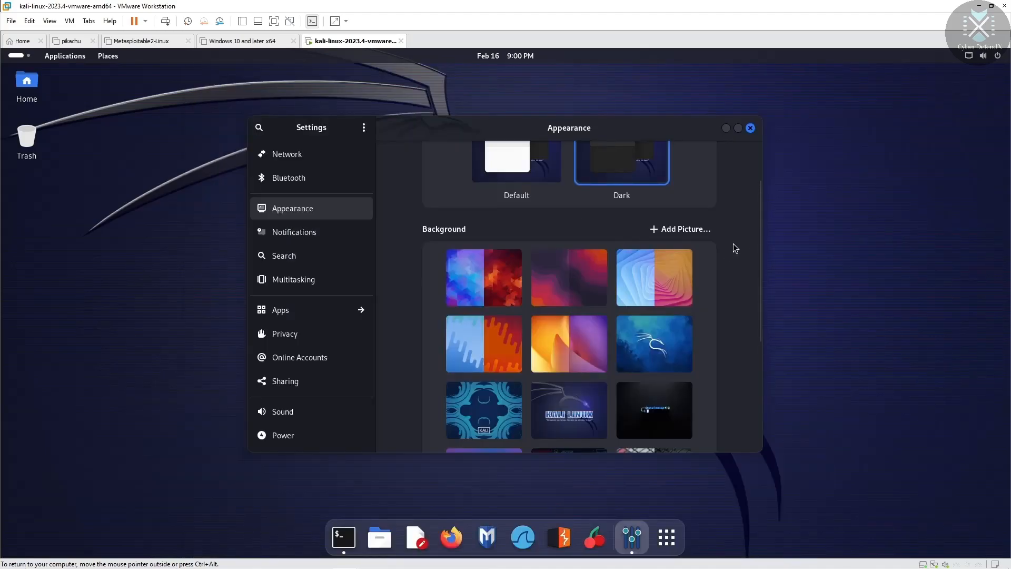
Step: Set the blue Kali pattern as wallpaper, briefly trying the beige and dark one
left_click_drag(760, 223, 753, 333)
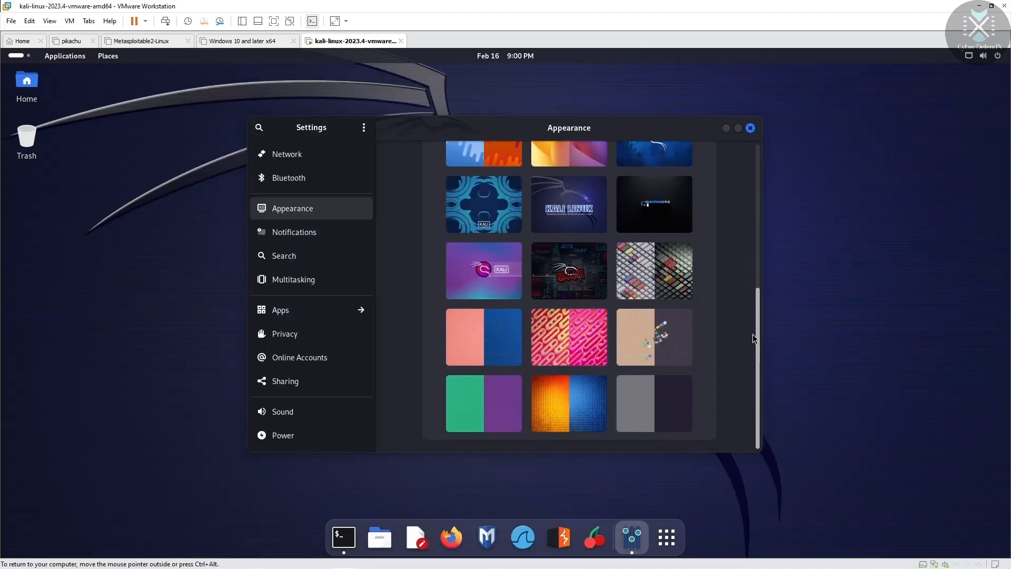
scroll(758, 303, "up", 5)
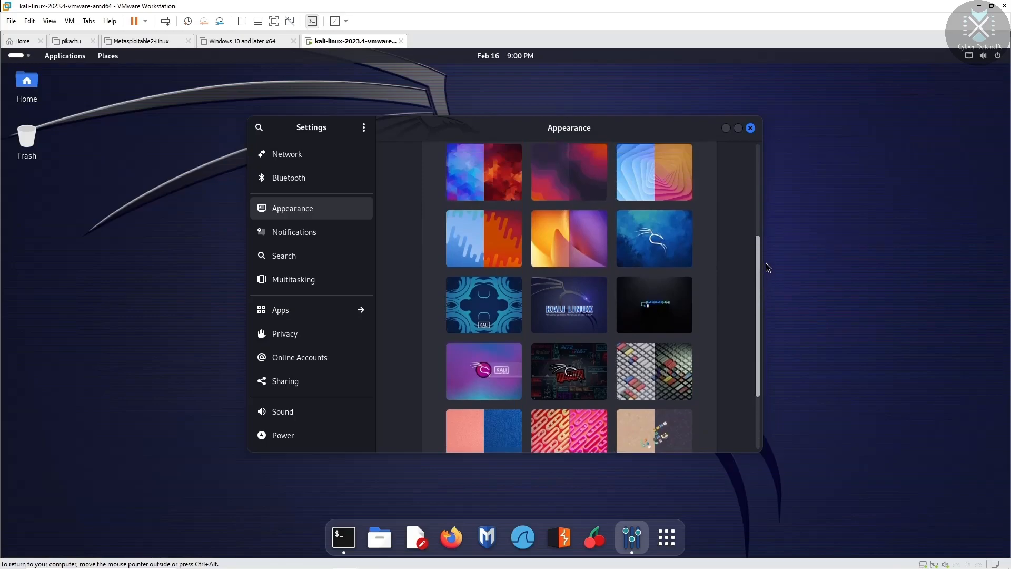
left_click(480, 357)
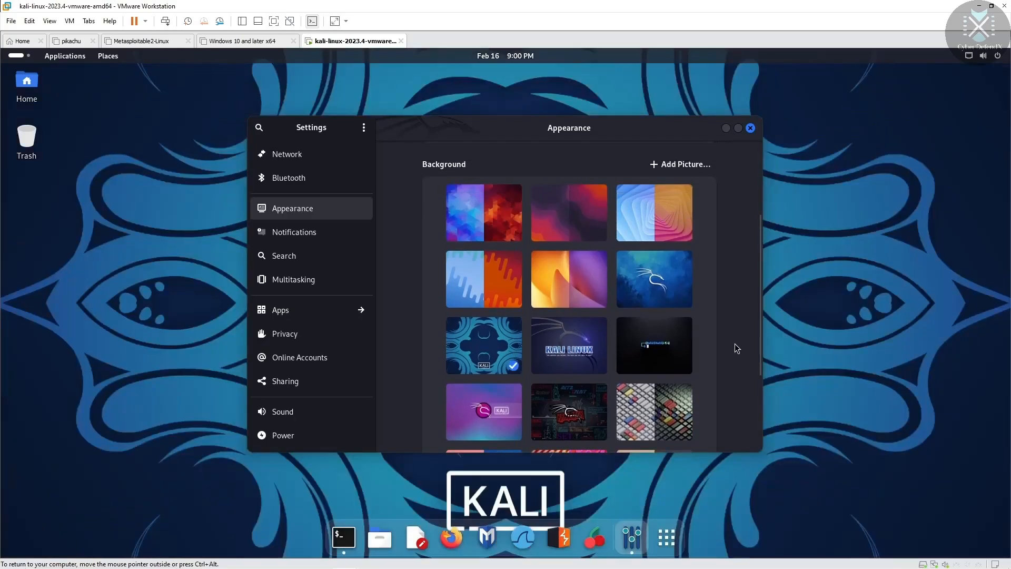
scroll(747, 316, "down", 5)
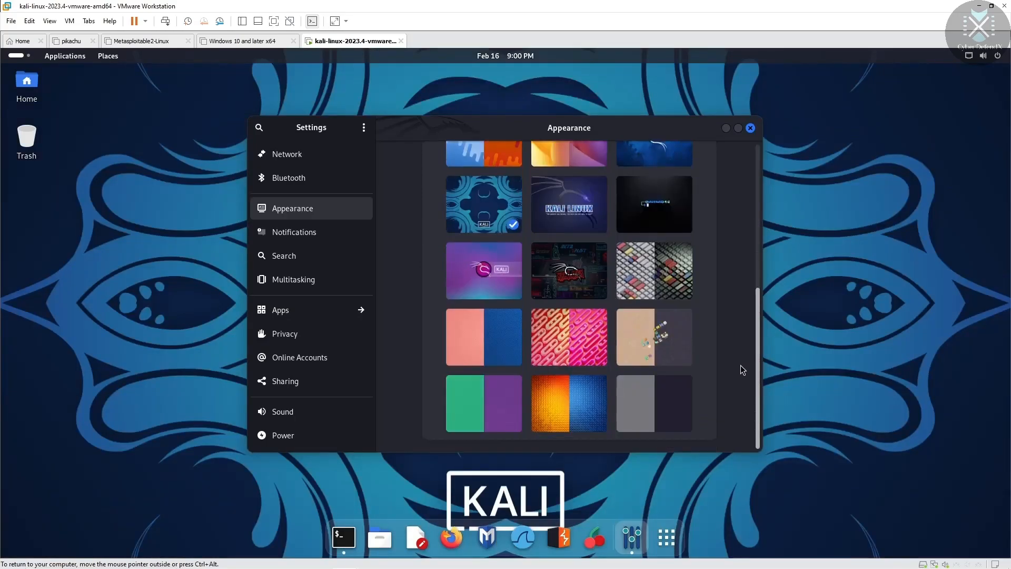
left_click(643, 346)
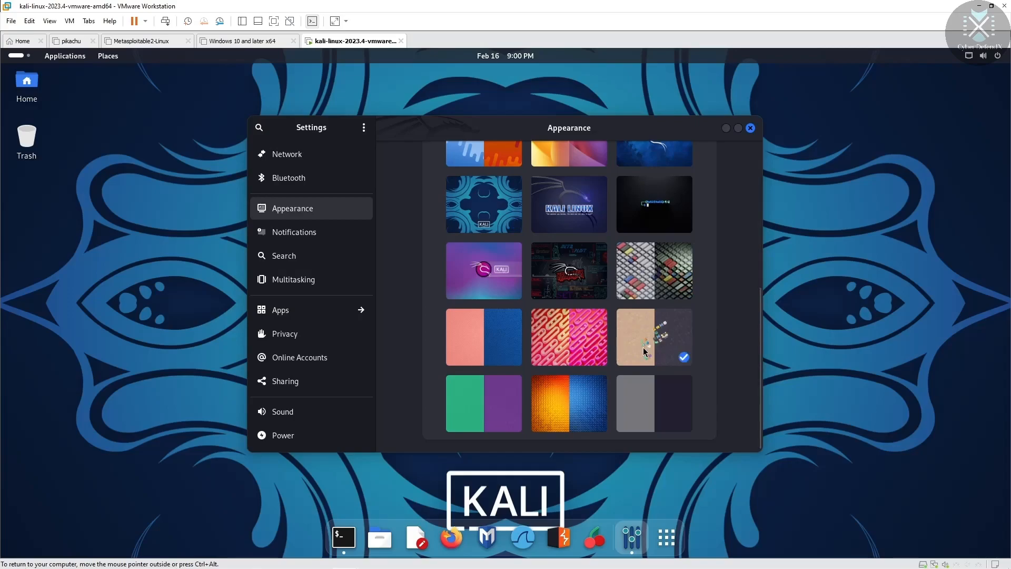
left_click(492, 207)
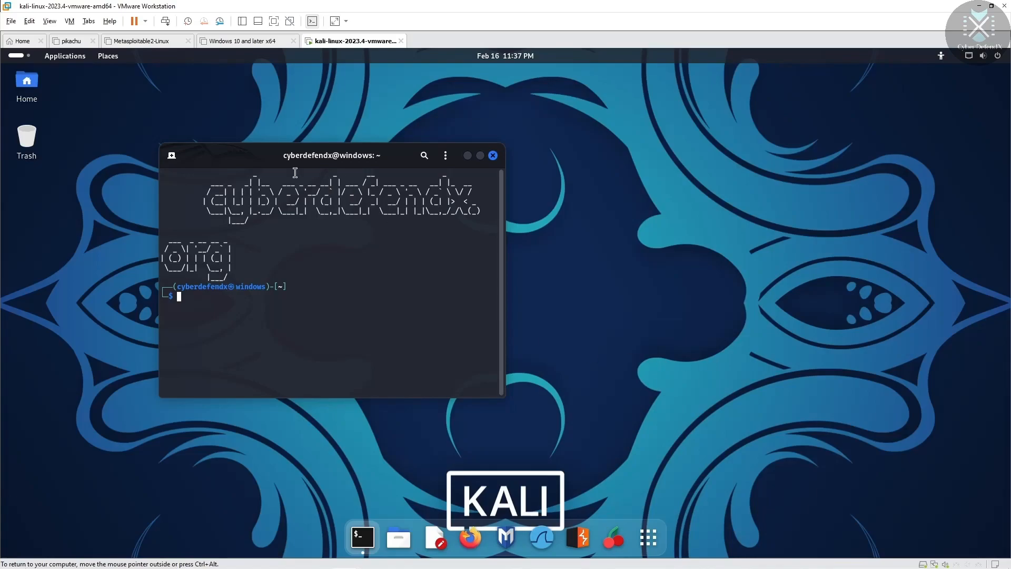
Step: Drag the terminal rightward toward the centre and clear stray test characters from its prompt
left_click_drag(252, 152, 392, 159)
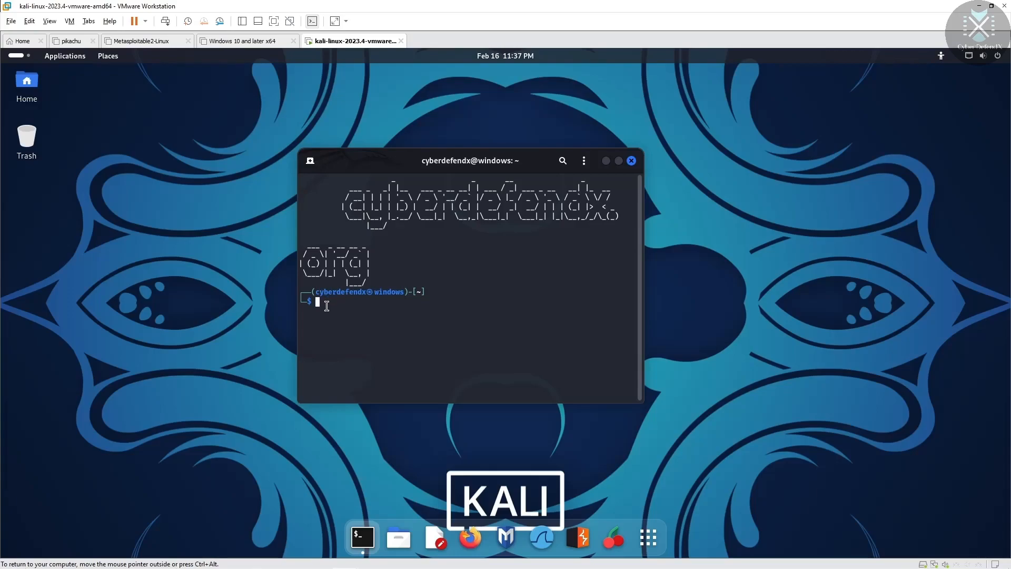
type("fdndzhndfb")
key("BackSpace")
key("BackSpace")
key("BackSpace")
key("BackSpace")
key("BackSpace")
key("BackSpace")
key("BackSpace")
key("BackSpace")
key("BackSpace")
key("BackSpace")
type("bdfhhhhhhhhhbafb")
key("BackSpace")
key("BackSpace")
key("BackSpace")
key("BackSpace")
key("BackSpace")
key("BackSpace")
key("BackSpace")
key("BackSpace")
key("BackSpace")
key("BackSpace")
key("BackSpace")
key("BackSpace")
key("BackSpace")
key("BackSpace")
key("BackSpace")
key("BackSpace")
Step: Open Preferences from the terminal's three-dot menu and place it beside the terminal, in front
left_click(583, 160)
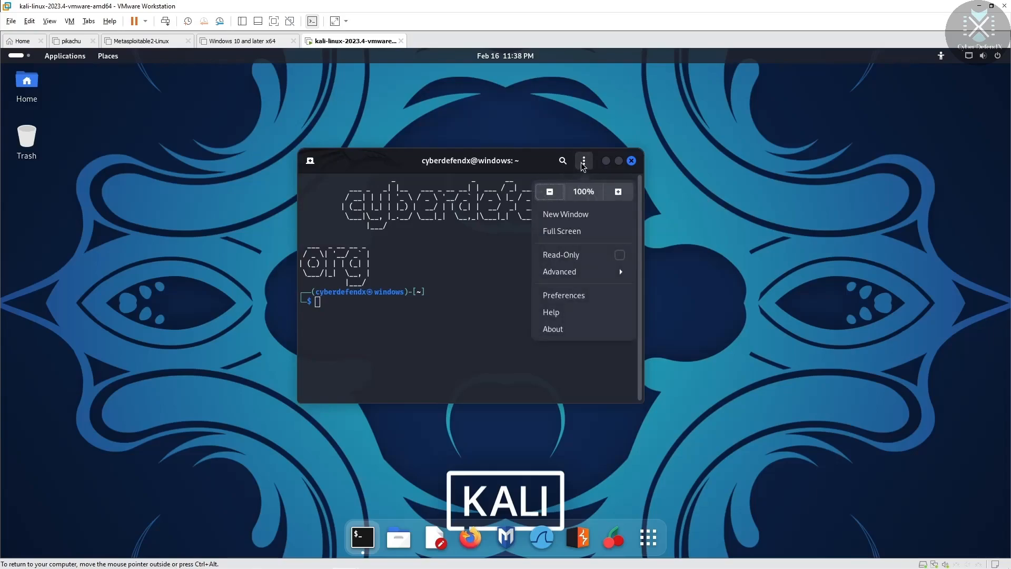
left_click(595, 295)
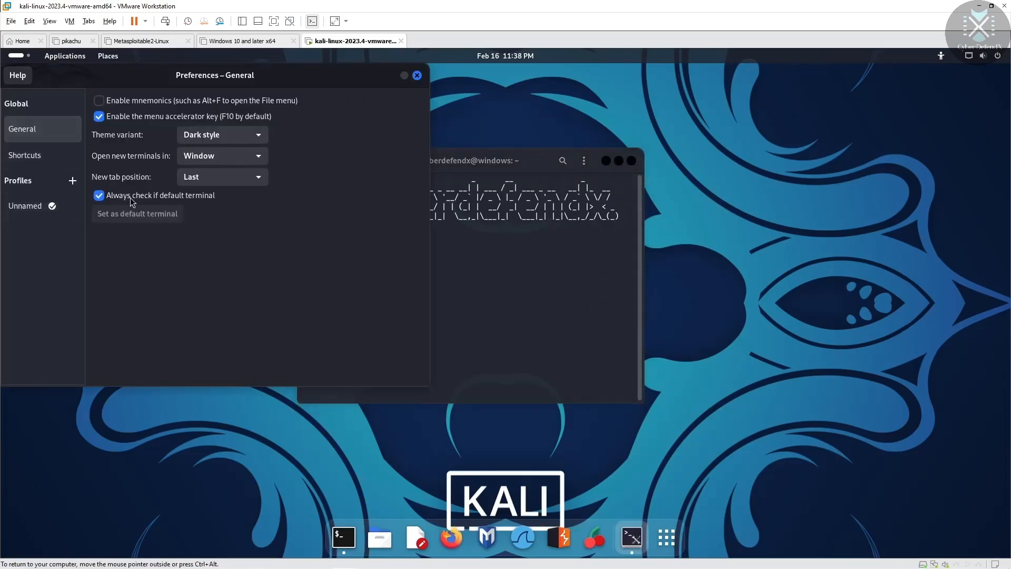
left_click_drag(148, 73, 561, 151)
left_click(372, 154)
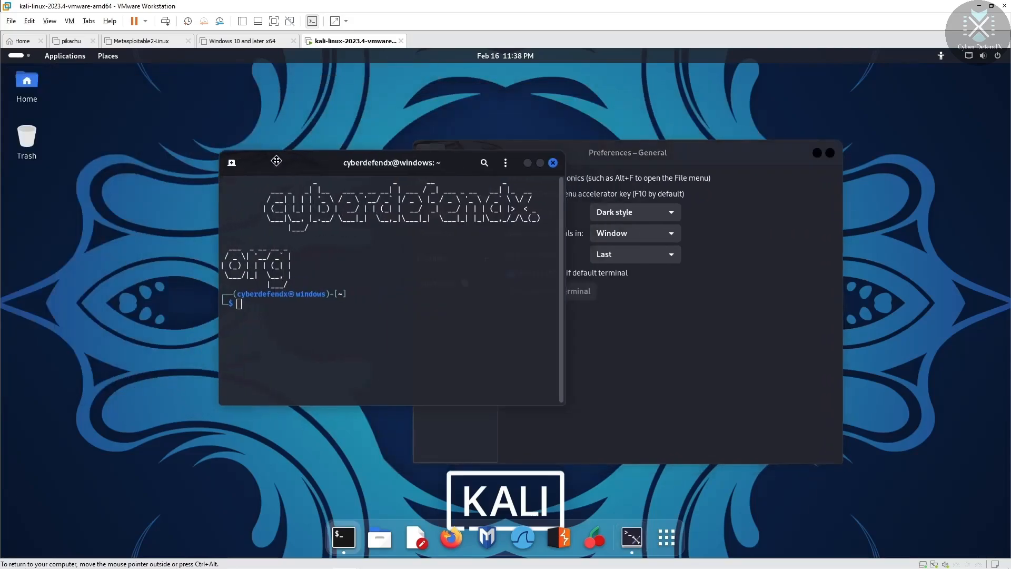
left_click(539, 162)
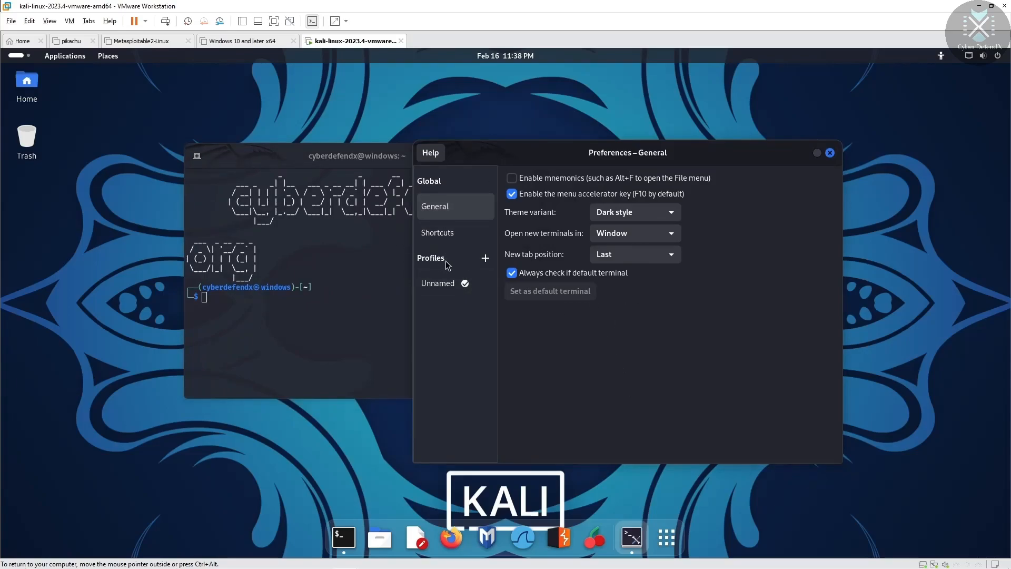
Step: Add a new terminal profile named 'Appearance'
left_click(485, 257)
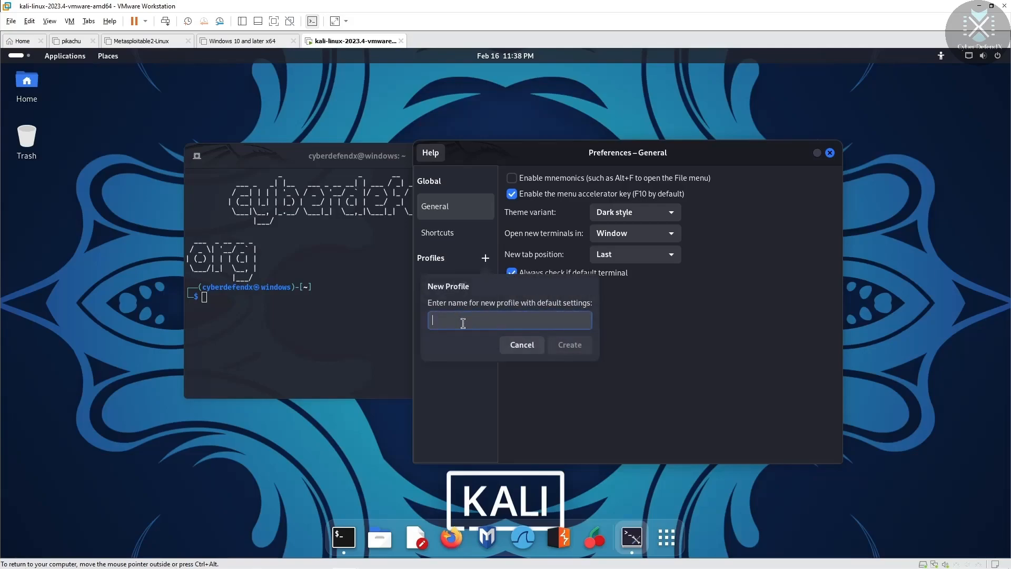
type("A")
key("BackSpace")
type("App")
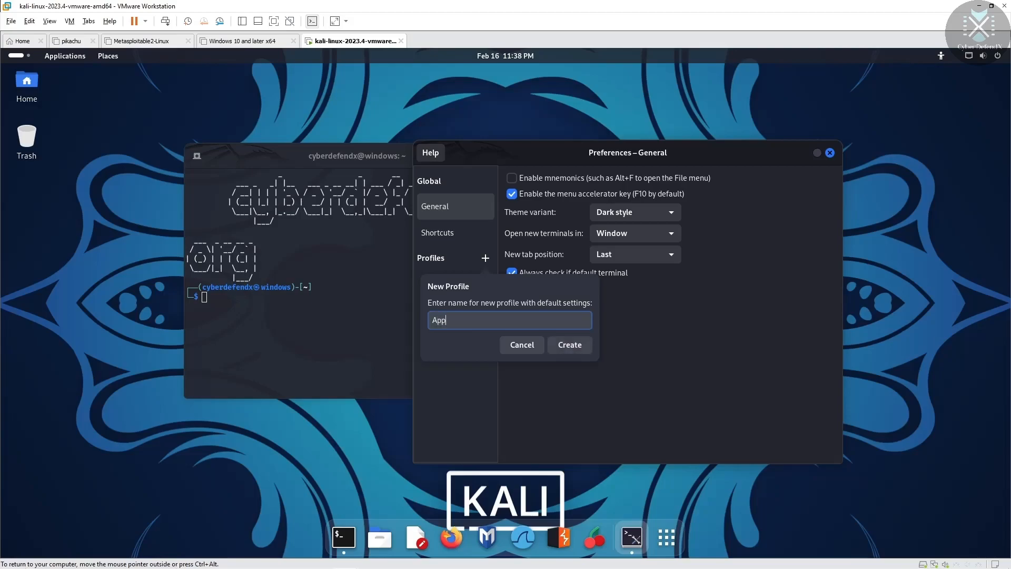
type("earance")
key("Return")
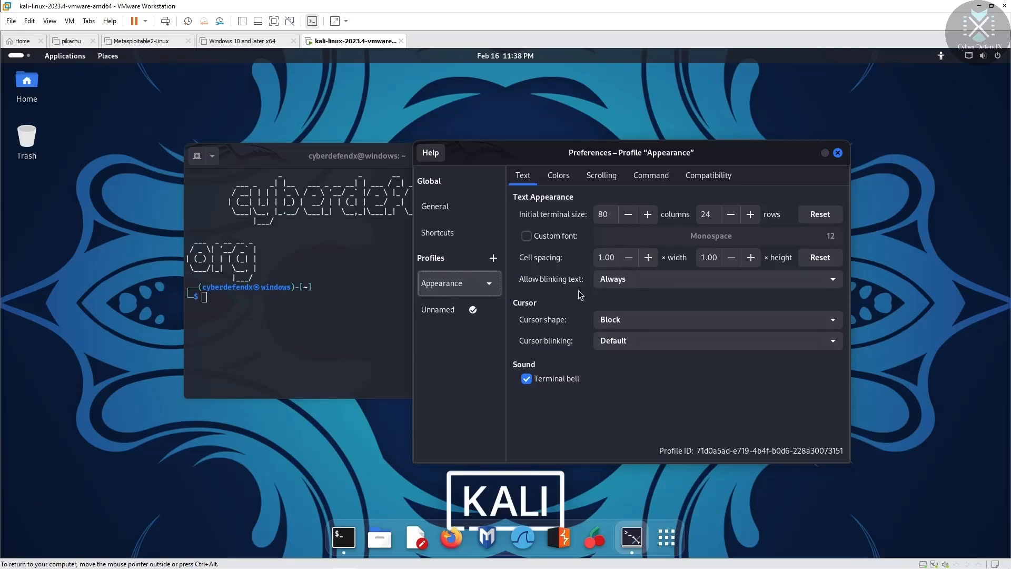
Step: Set the Appearance profile as default and close Preferences
left_click(489, 283)
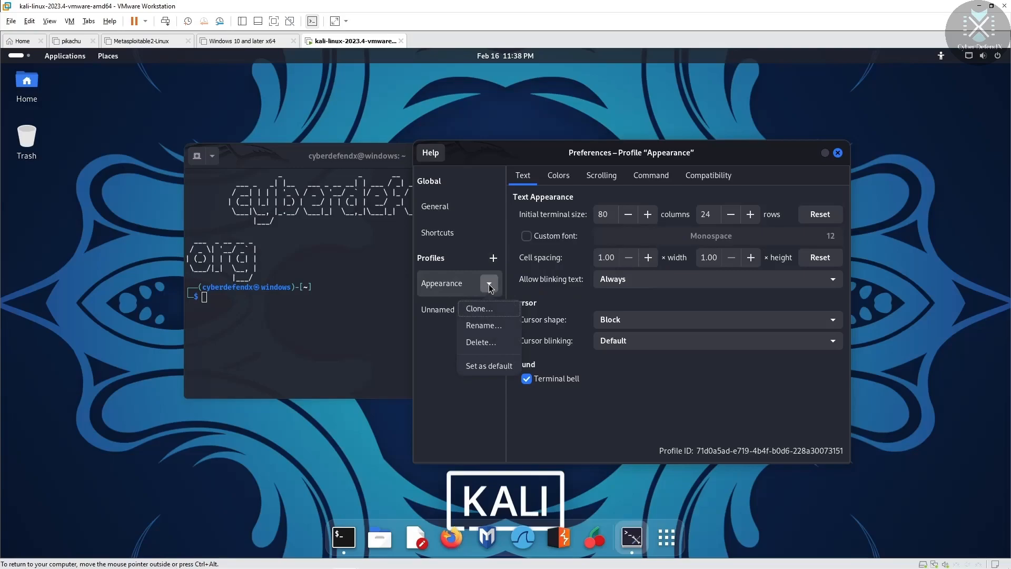
left_click(490, 367)
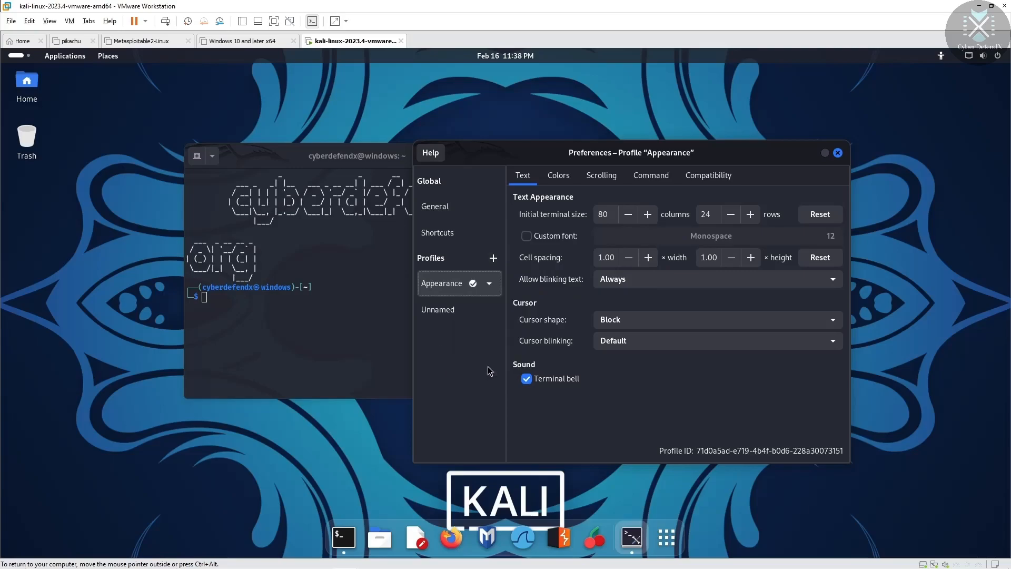
left_click(838, 153)
Step: Close the terminal and restart Kali from the Power Off menu
left_click(519, 154)
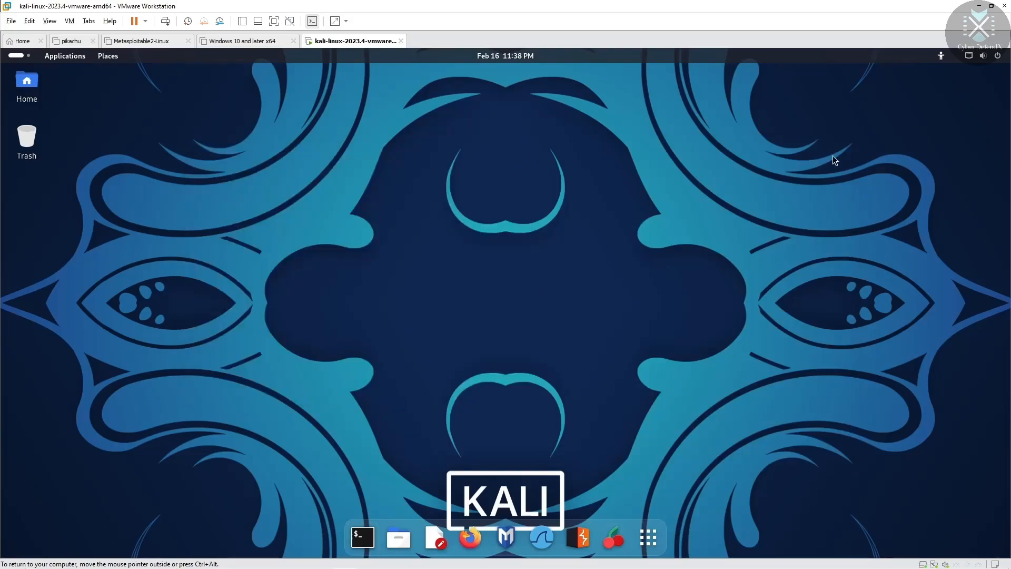
left_click(997, 56)
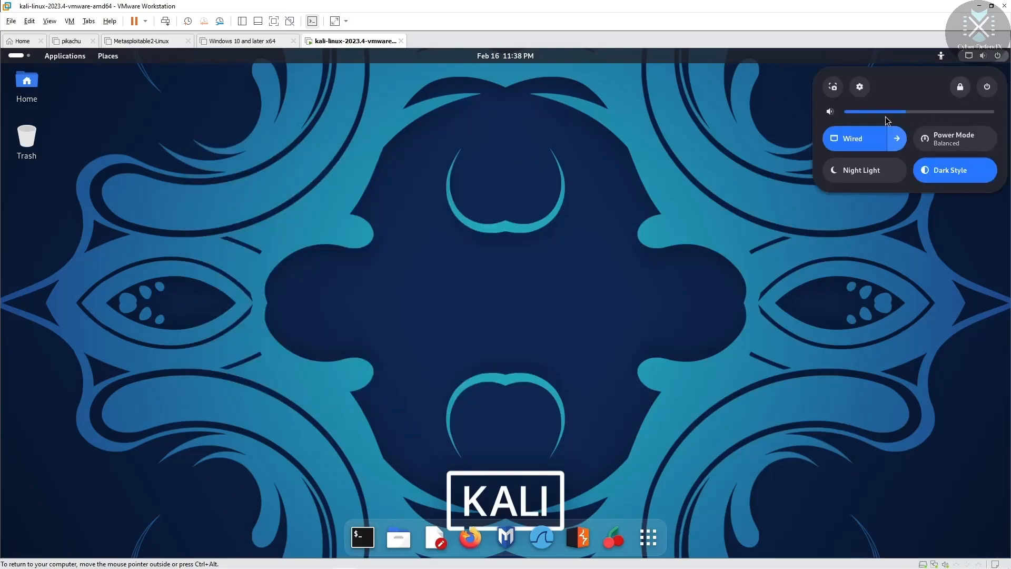
left_click(996, 86)
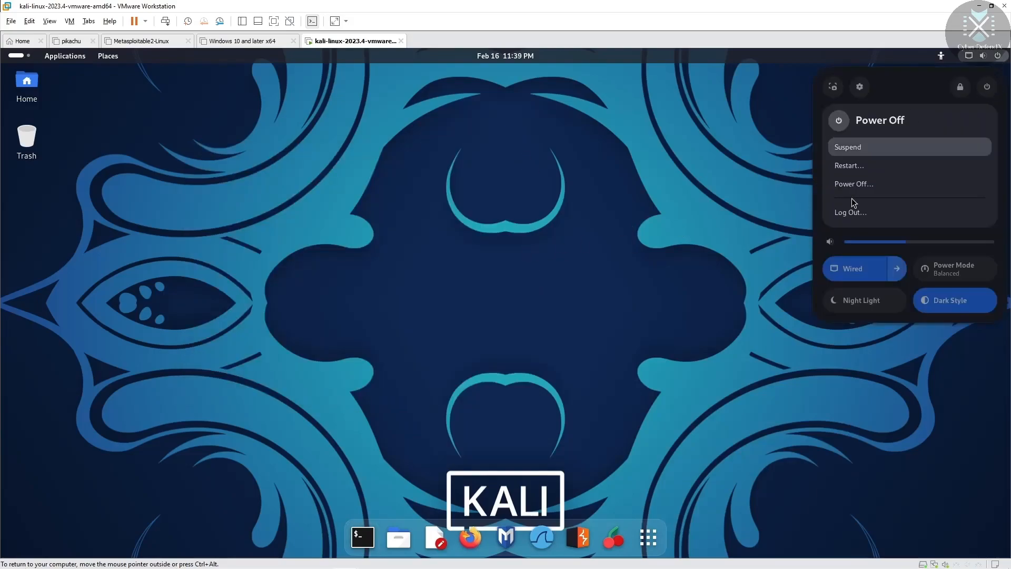
left_click(861, 166)
left_click(567, 341)
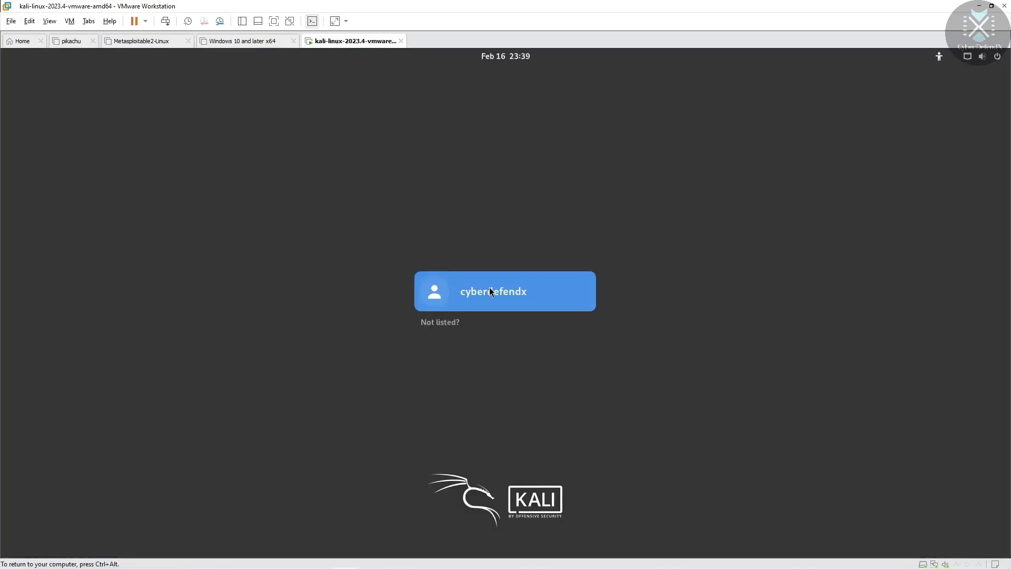
Step: Select the user on the login screen and enter the account password
left_click(492, 290)
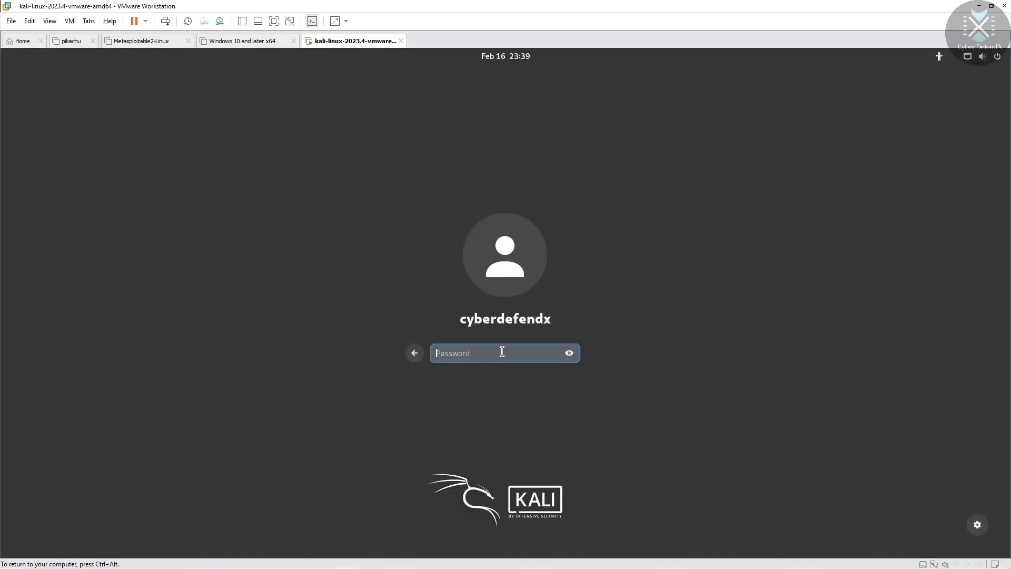
key("Return")
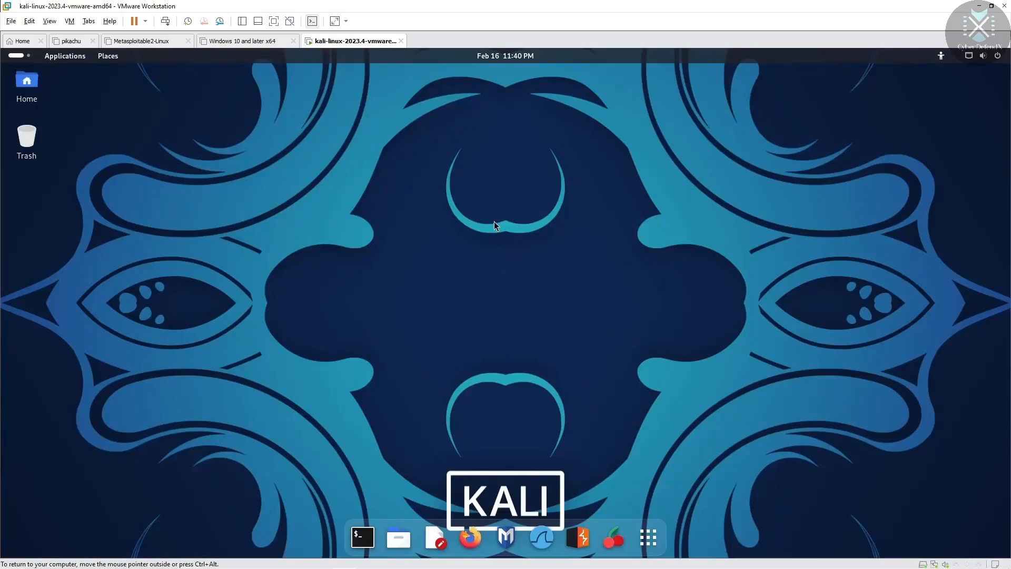
Step: Open a Kali terminal from the dock
right_click(482, 191)
left_click(395, 307)
left_click(363, 537)
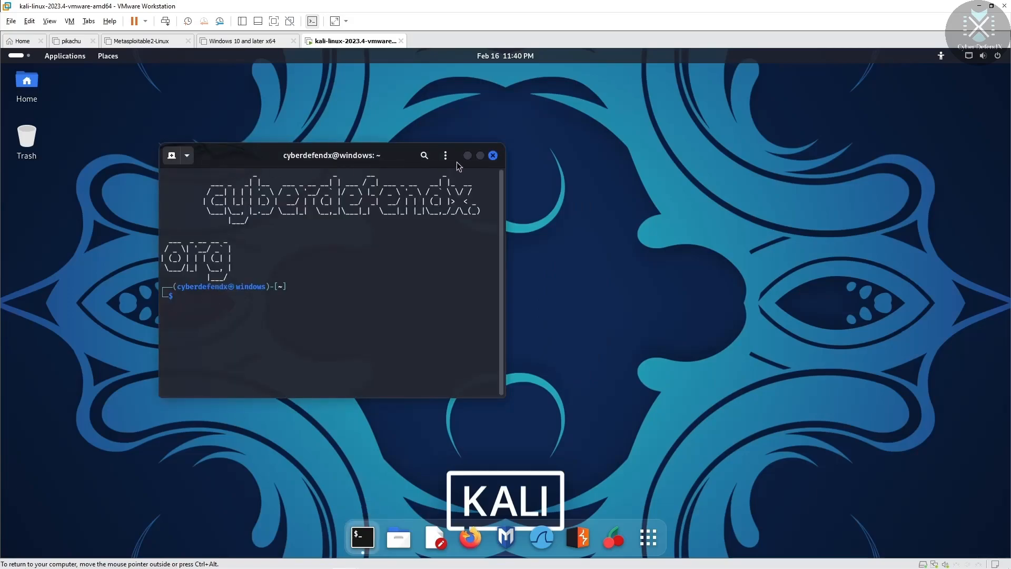
Step: Try a new terminal with the Appearance profile, then close that extra window
left_click(448, 161)
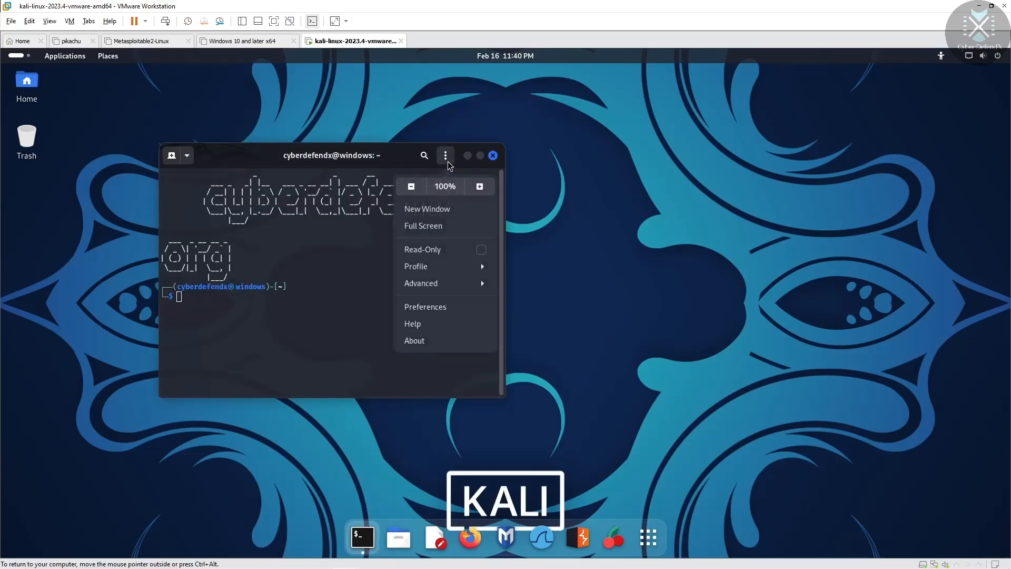
left_click(191, 158)
left_click(187, 156)
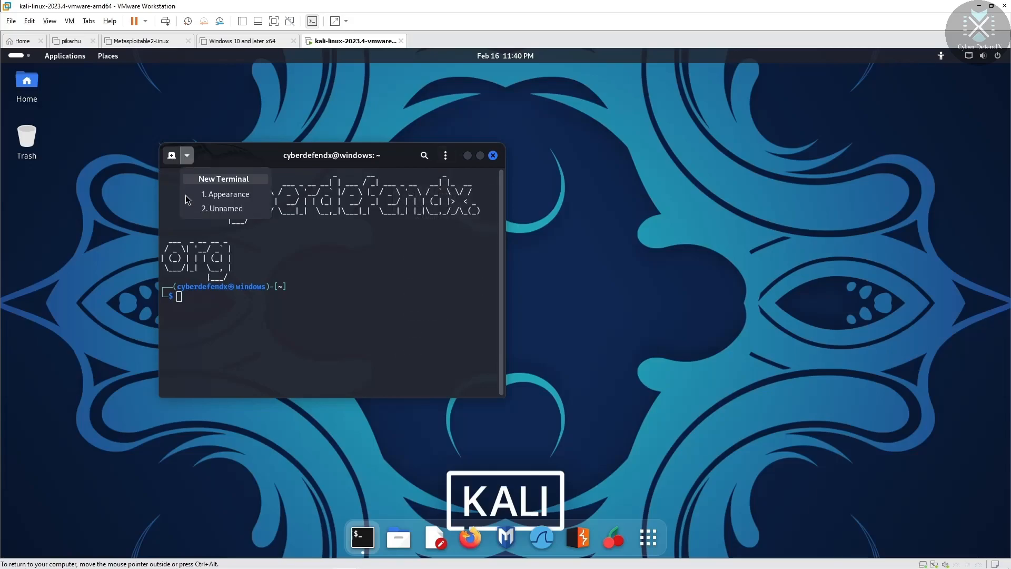
left_click(239, 195)
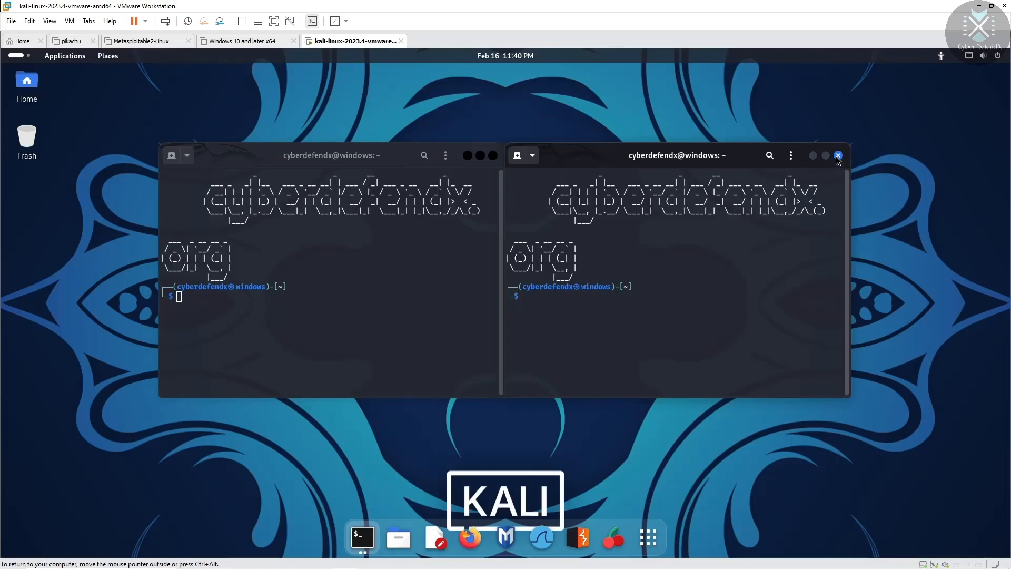
left_click(838, 155)
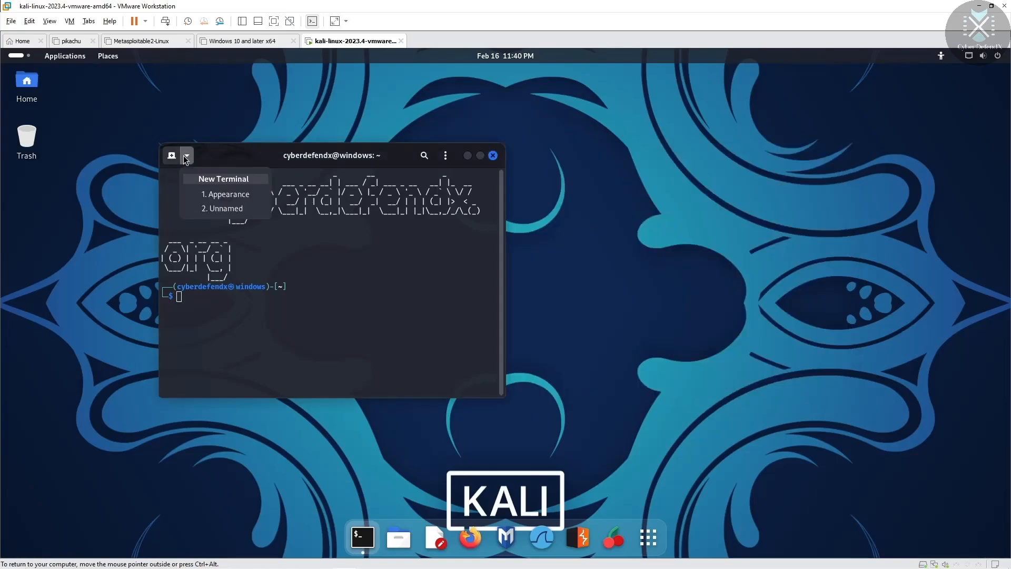
Step: Open the terminal Preferences from the ⋮ main menu
left_click(445, 158)
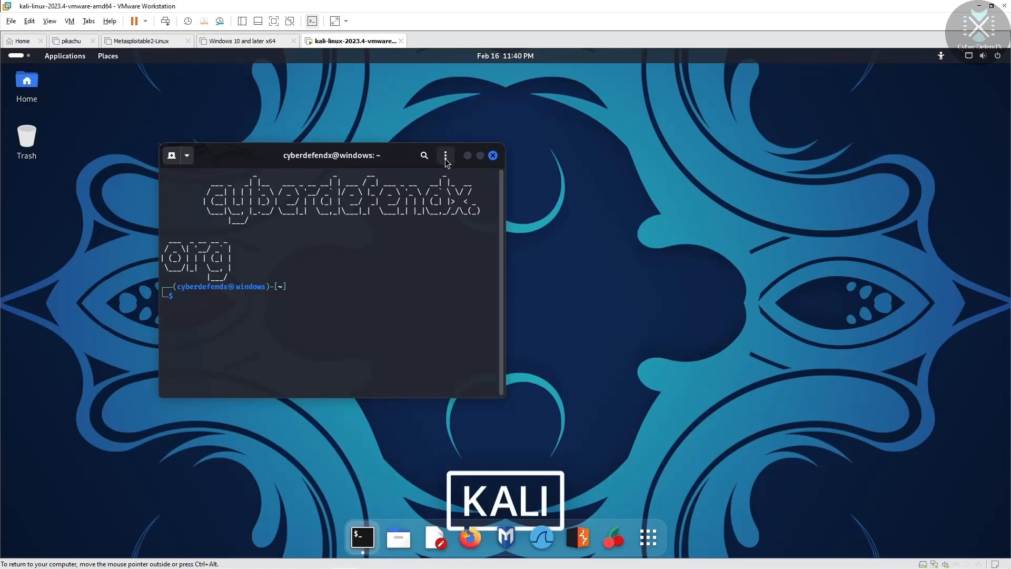
left_click(445, 155)
left_click(447, 309)
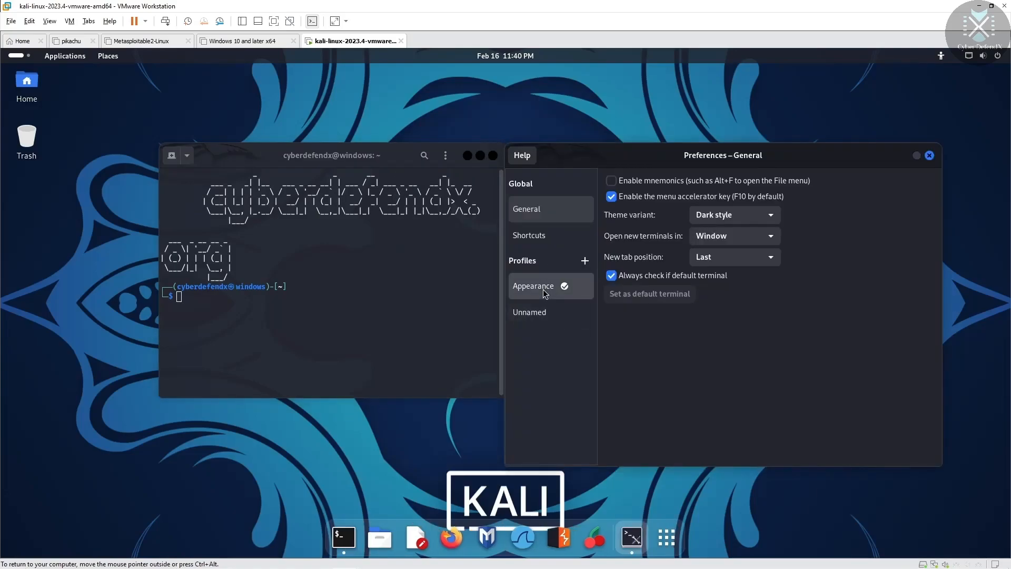
Step: In the Appearance profile's Colors, turn off Use colors from system theme
left_click(543, 289)
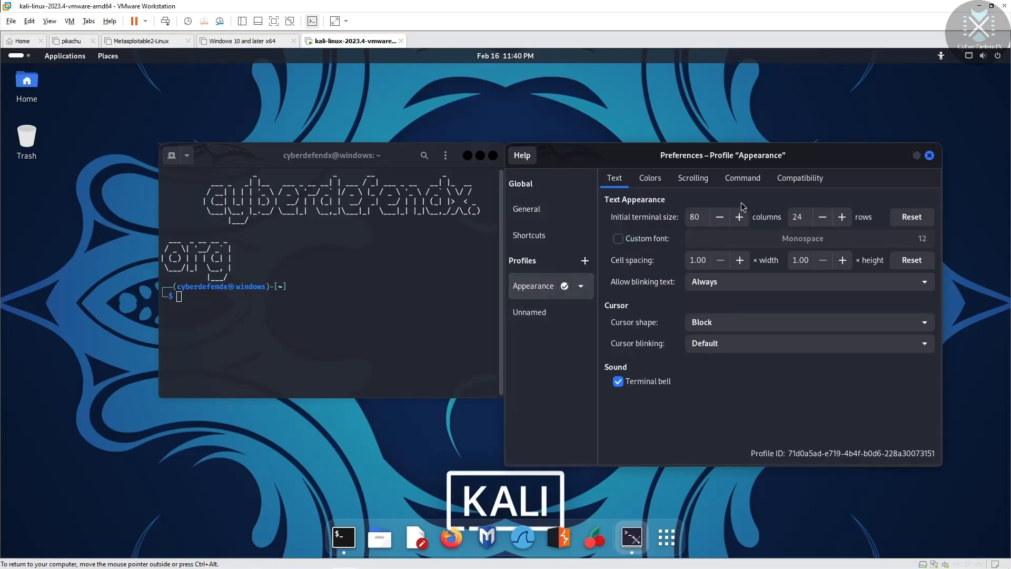
left_click(650, 182)
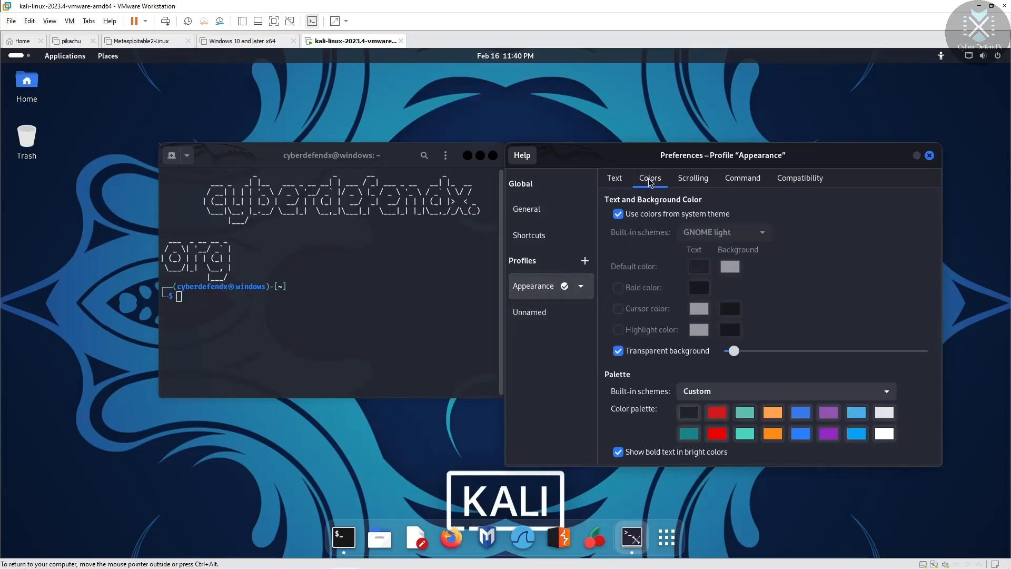
left_click(618, 215)
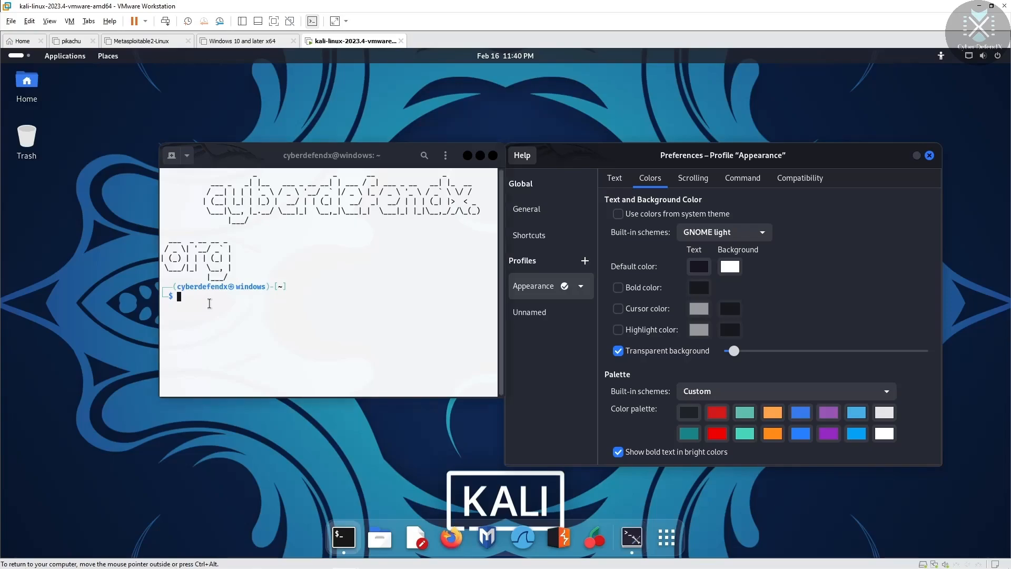
left_click(196, 296)
type("gnmgmfgngngjth")
key("BackSpace")
key("BackSpace")
key("BackSpace")
key("BackSpace")
key("BackSpace")
key("BackSpace")
key("BackSpace")
key("BackSpace")
key("BackSpace")
key("BackSpace")
key("BackSpace")
key("BackSpace")
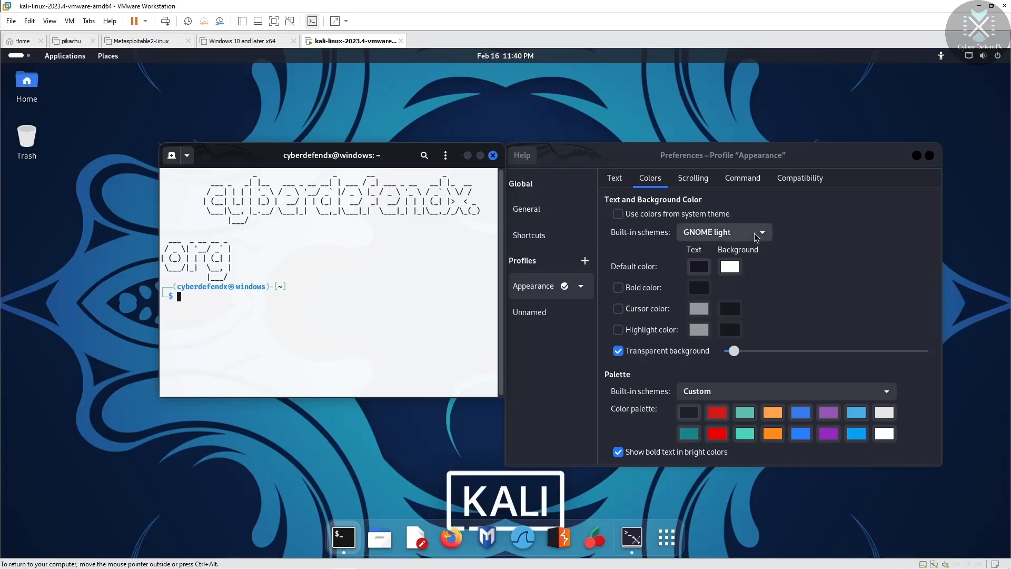
Step: Choose the Green on black built-in colour scheme and preview it at the prompt
left_click(756, 237)
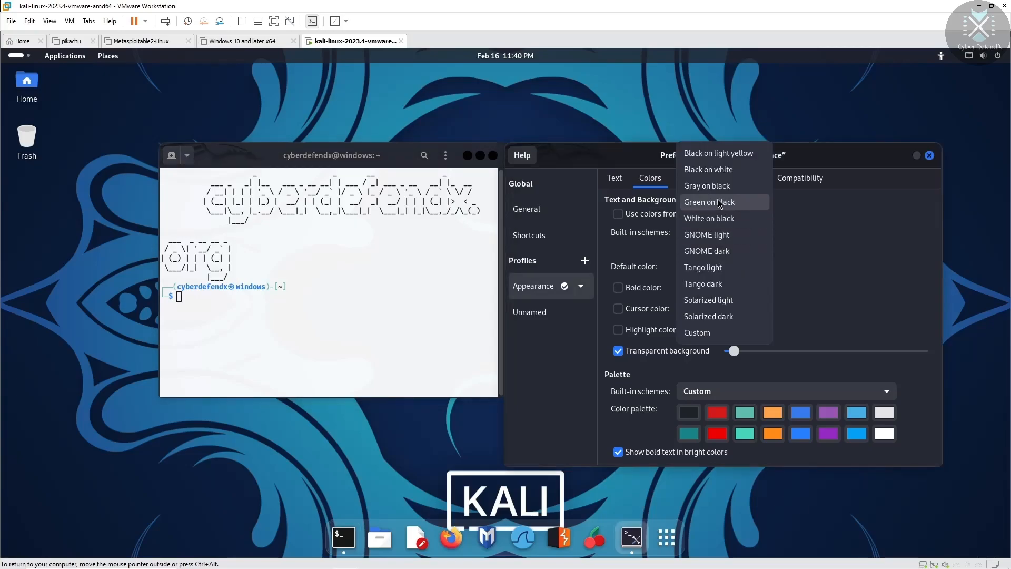
left_click(717, 200)
left_click(224, 312)
type("bngit")
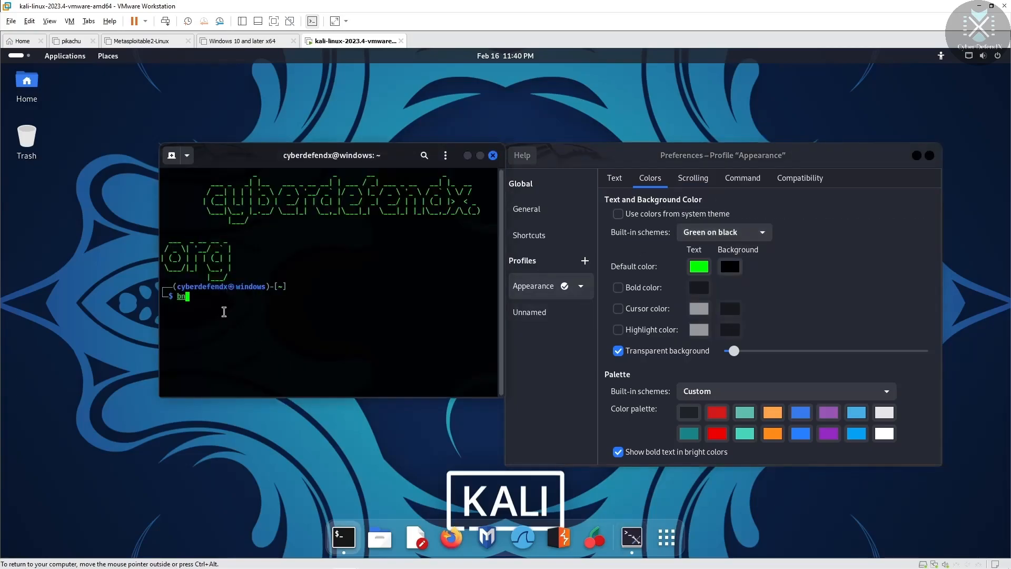
key("BackSpace")
key("BackSpace")
key("BackSpace")
key("BackSpace")
key("BackSpace")
key("BackSpace")
key("BackSpace")
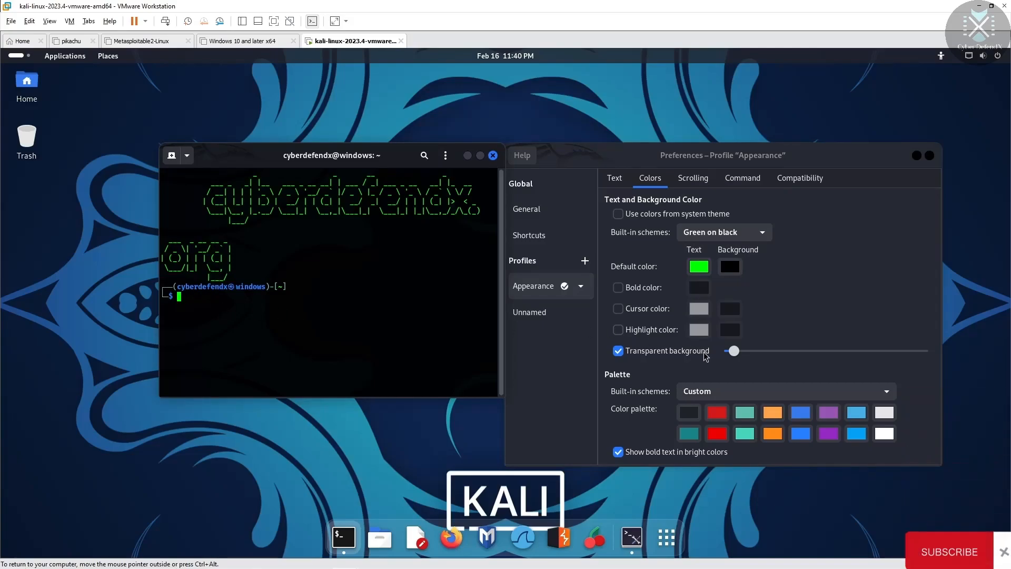
Step: Raise the Transparent background slider and check the see-through terminal
left_click_drag(734, 350, 770, 363)
left_click(386, 318)
type("nsnsnsnsnsn")
key("BackSpace")
key("BackSpace")
key("BackSpace")
key("BackSpace")
key("BackSpace")
key("BackSpace")
key("BackSpace")
key("BackSpace")
key("BackSpace")
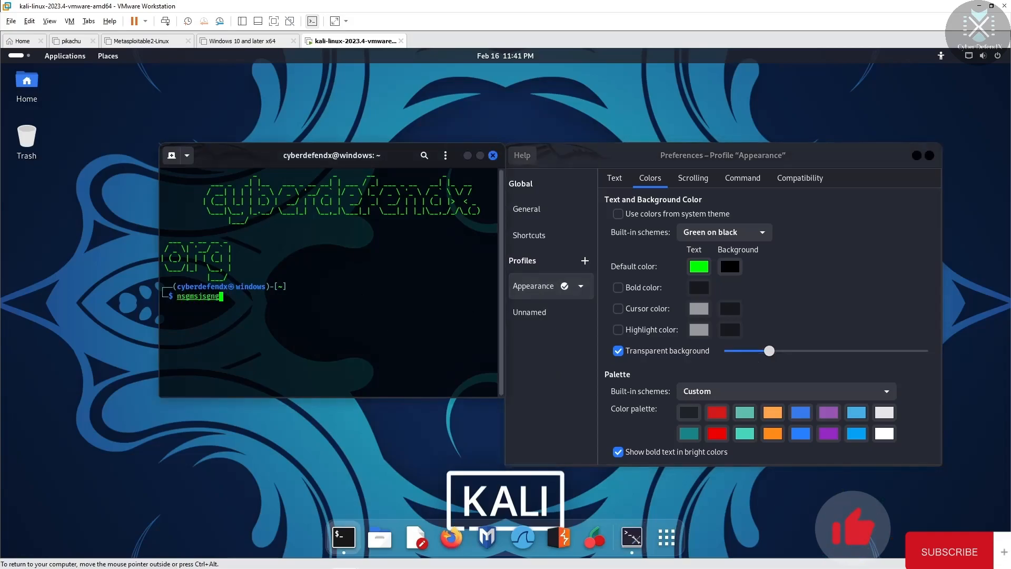
key("BackSpace")
key("BackSpace")
left_click_drag(769, 349, 771, 350)
left_click(316, 338)
type("gnjrvj")
key("BackSpace")
key("BackSpace")
key("BackSpace")
key("BackSpace")
key("BackSpace")
key("BackSpace")
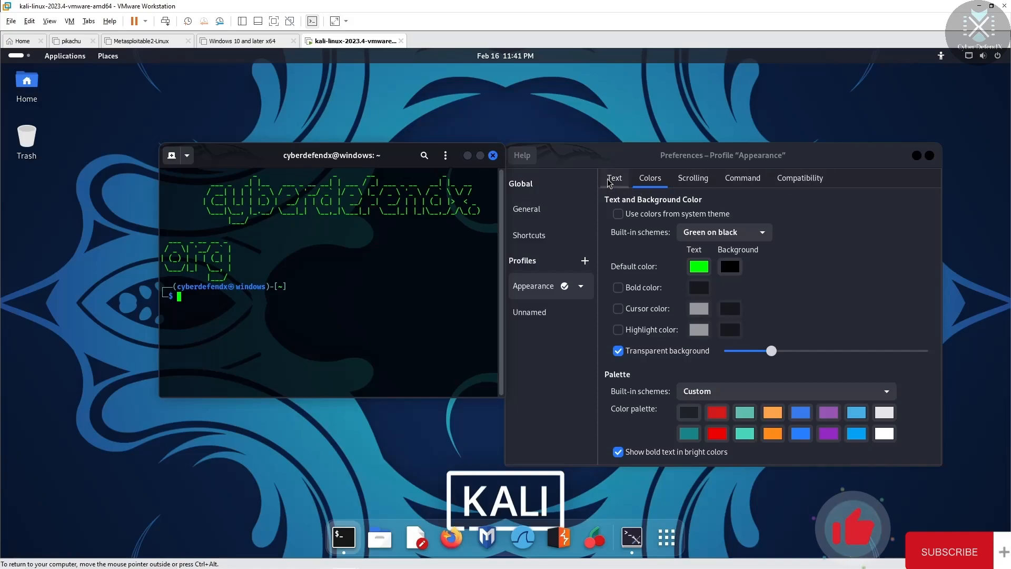
Step: Review the Appearance profile's Text settings and test the prompt
left_click(610, 179)
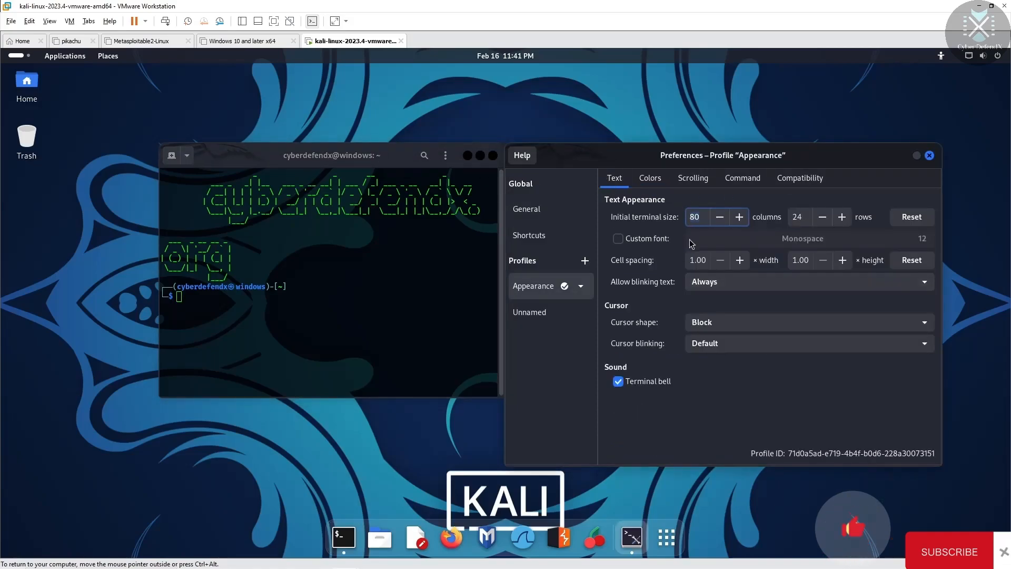
left_click(617, 176)
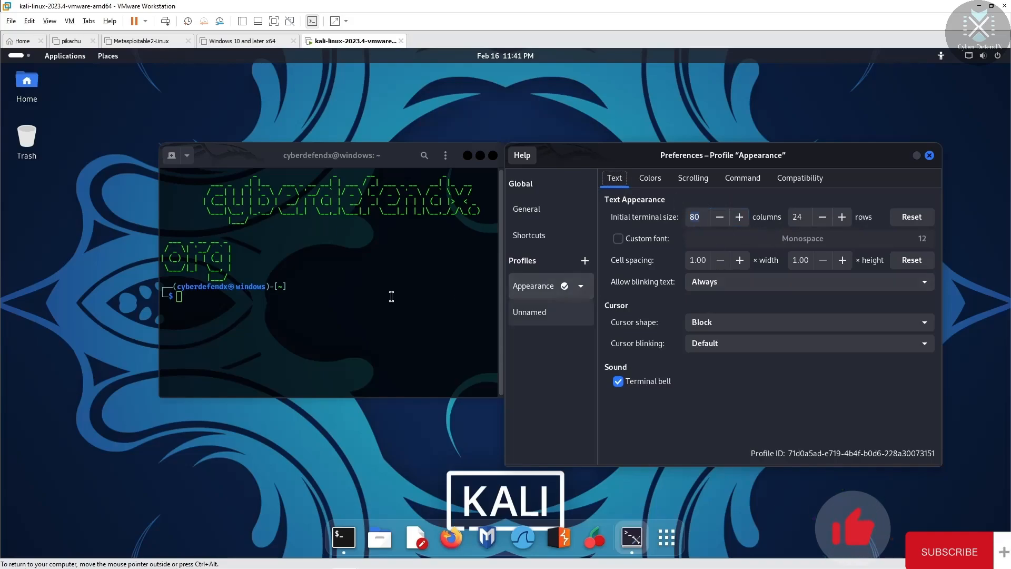
left_click(201, 291)
type("nmgs")
key("BackSpace")
key("BackSpace")
key("BackSpace")
key("BackSpace")
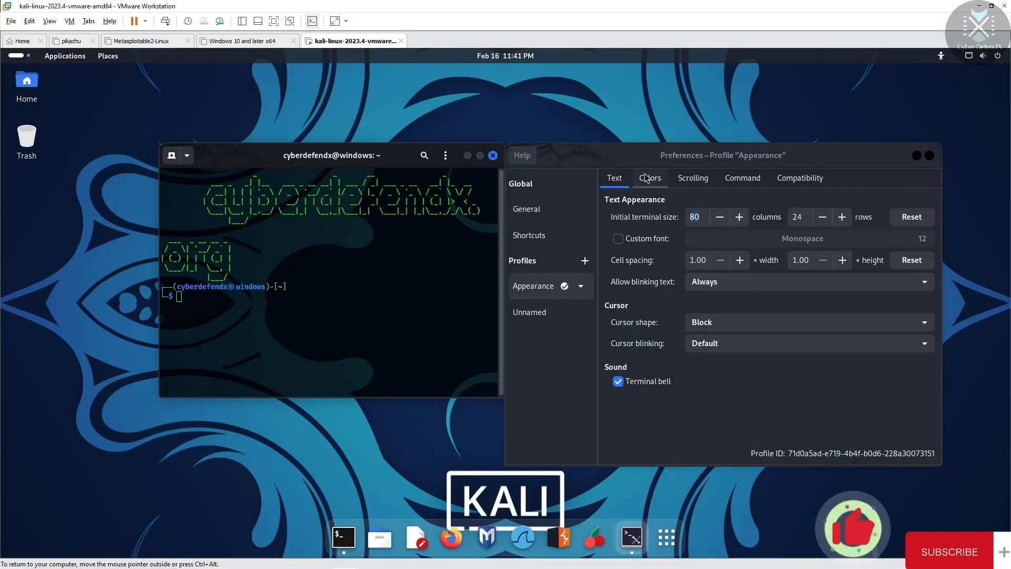
Step: Look over the Colors, Scrolling, Command and Compatibility tabs, then close Preferences
left_click(646, 179)
left_click(703, 180)
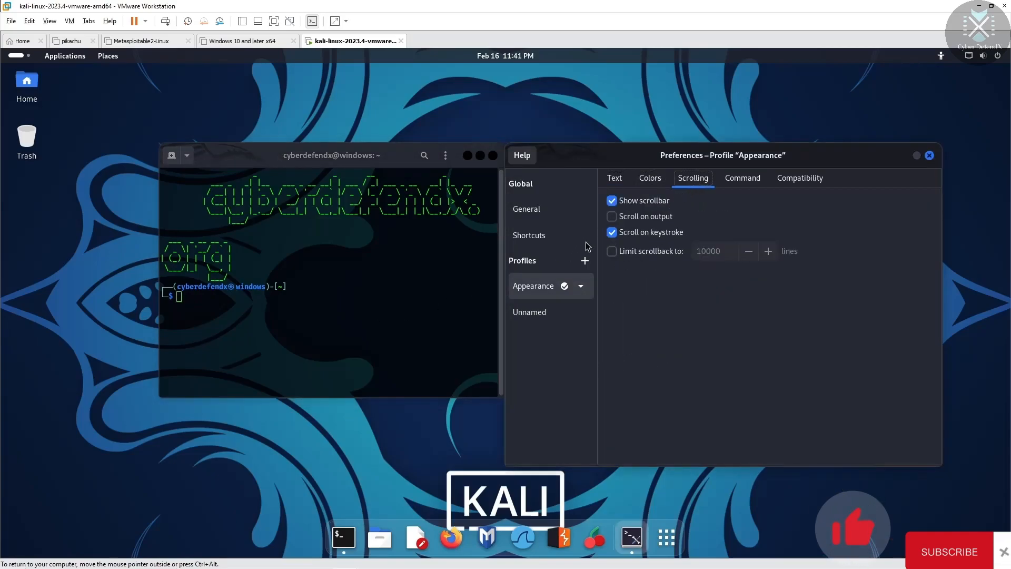
left_click(748, 179)
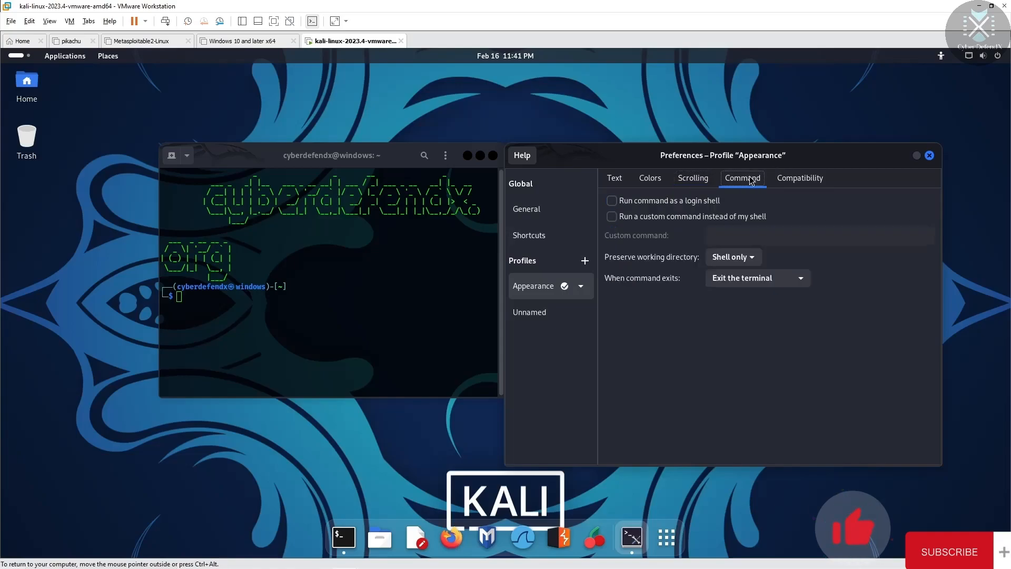
left_click(806, 182)
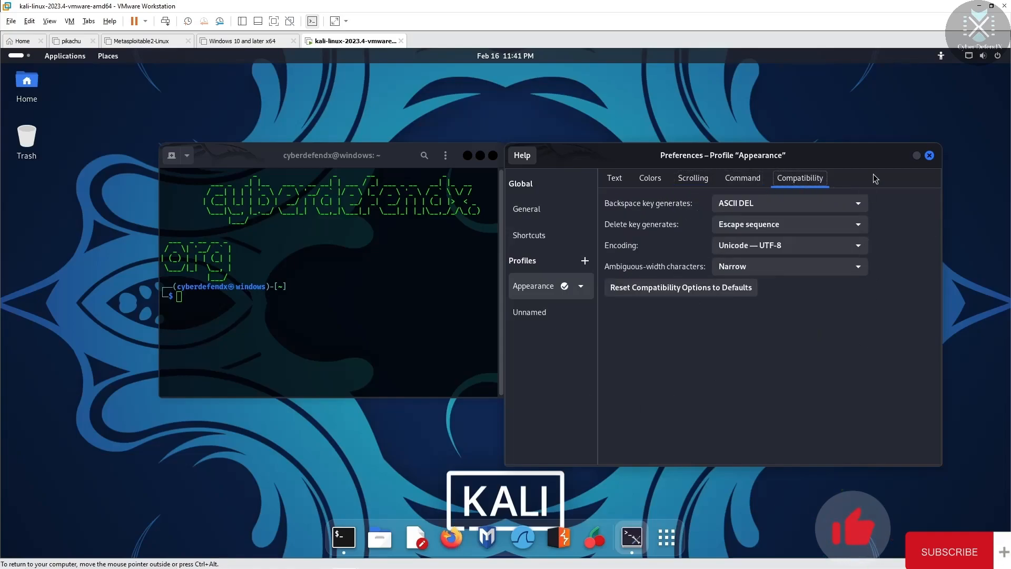
left_click(929, 155)
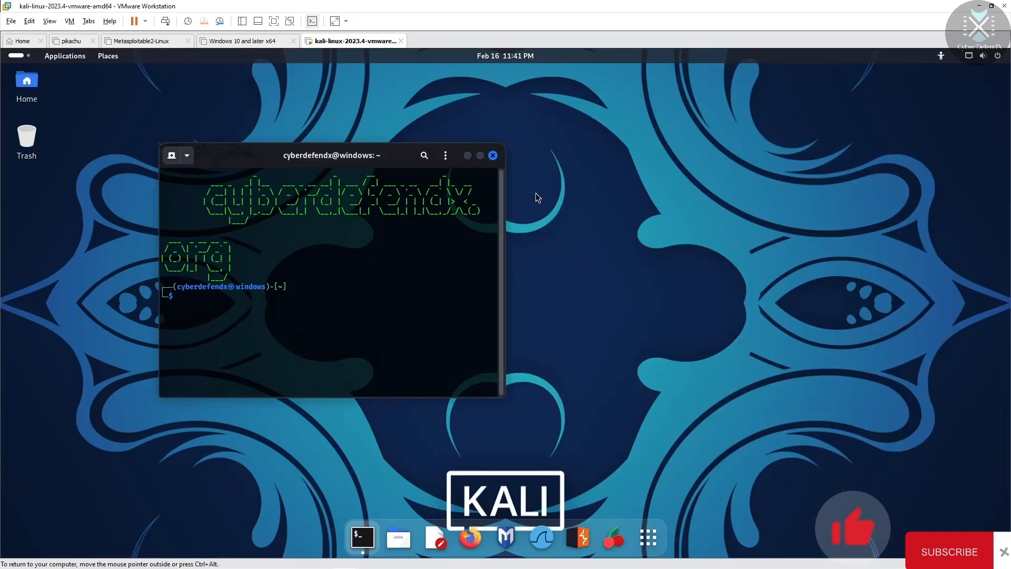